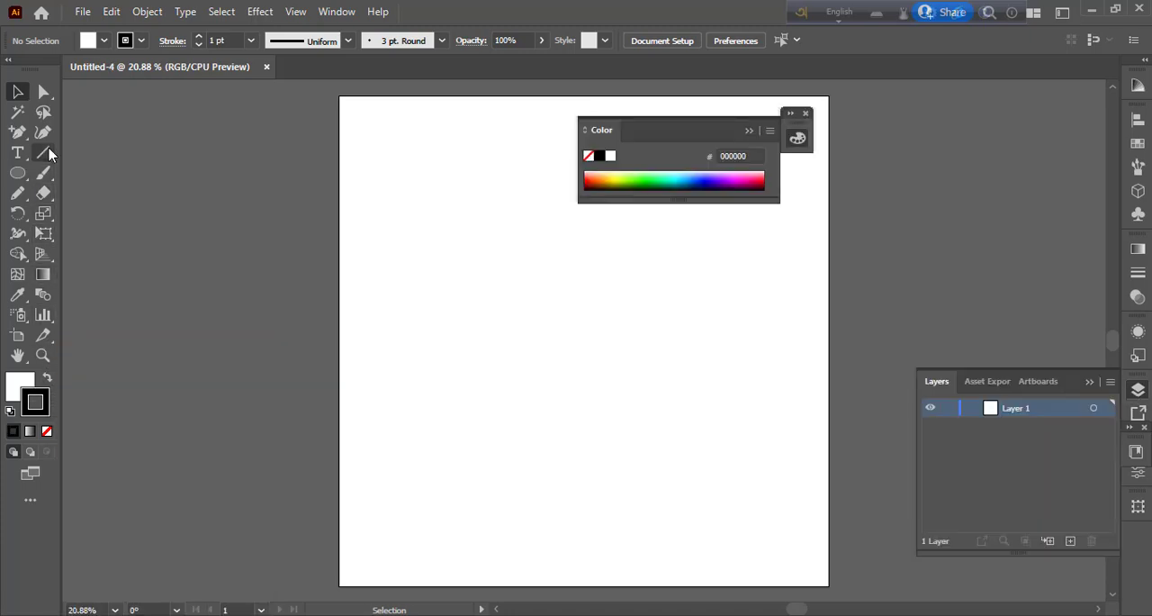
# Step: Draw a vertical line spanning the artboard's full height and centre it horizontally and vertically on the artboard
pyautogui.click(43, 153)
pyautogui.click(807, 117)
pyautogui.moveTo(591, 90); pyautogui.dragTo(592, 596)
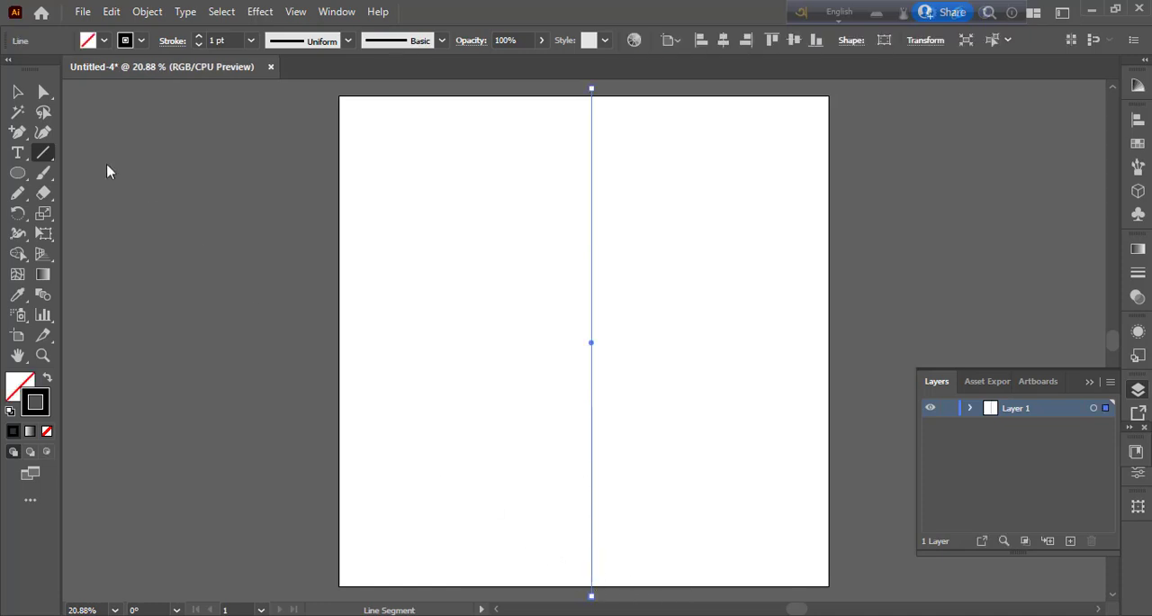
pyautogui.press('v')
pyautogui.moveTo(537, 184); pyautogui.dragTo(642, 307)
pyautogui.click(723, 40)
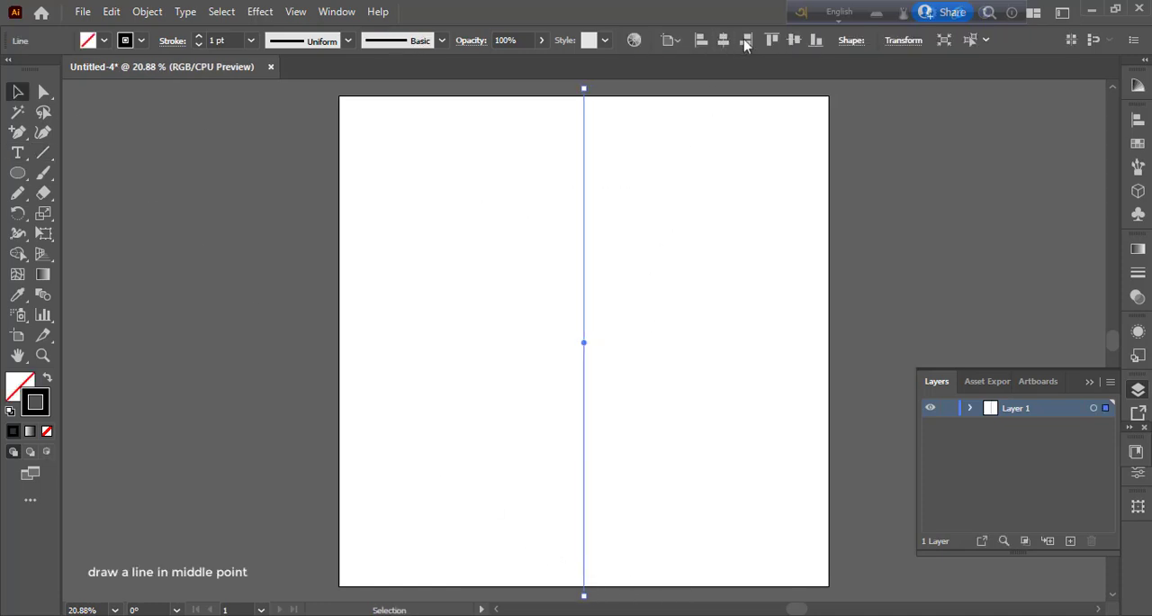
pyautogui.click(794, 39)
pyautogui.click(749, 216)
# Step: Apply a Transform effect to the vertical line with 11 copies and a 15° rotation angle
pyautogui.moveTo(535, 144); pyautogui.dragTo(648, 245)
pyautogui.click(260, 12)
pyautogui.moveTo(396, 148)
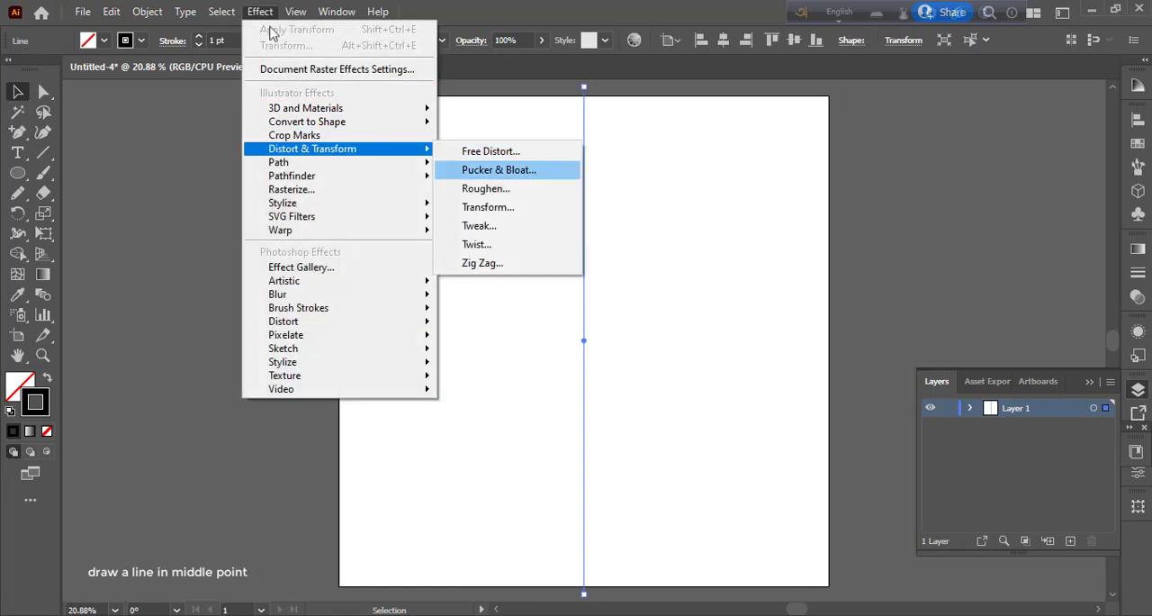
pyautogui.click(486, 207)
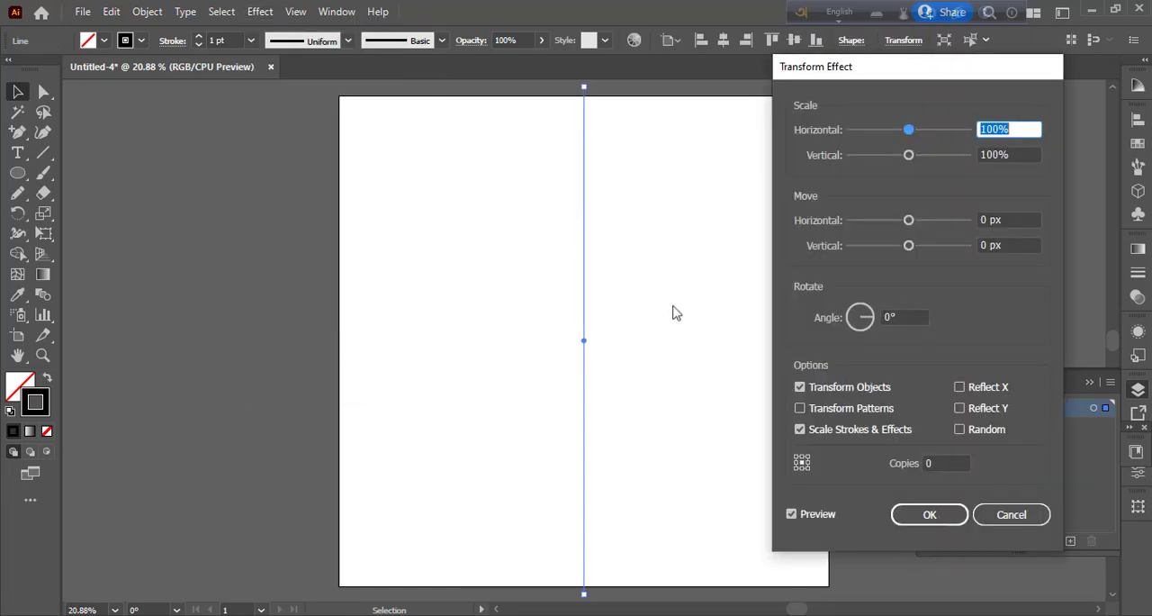
pyautogui.click(937, 463)
pyautogui.write('11')
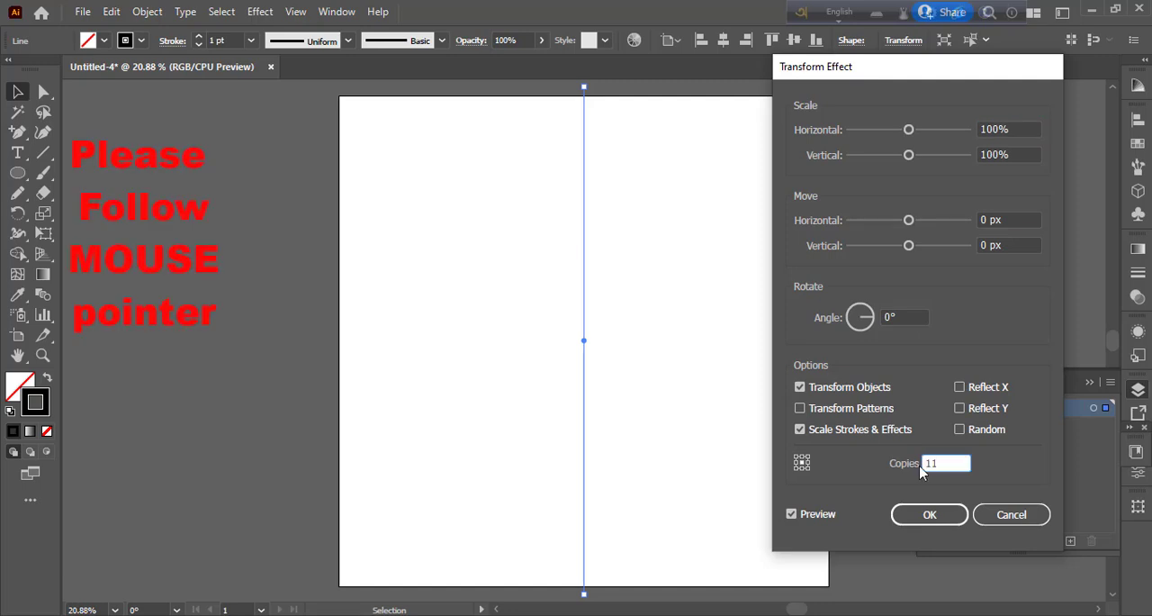
pyautogui.click(904, 317)
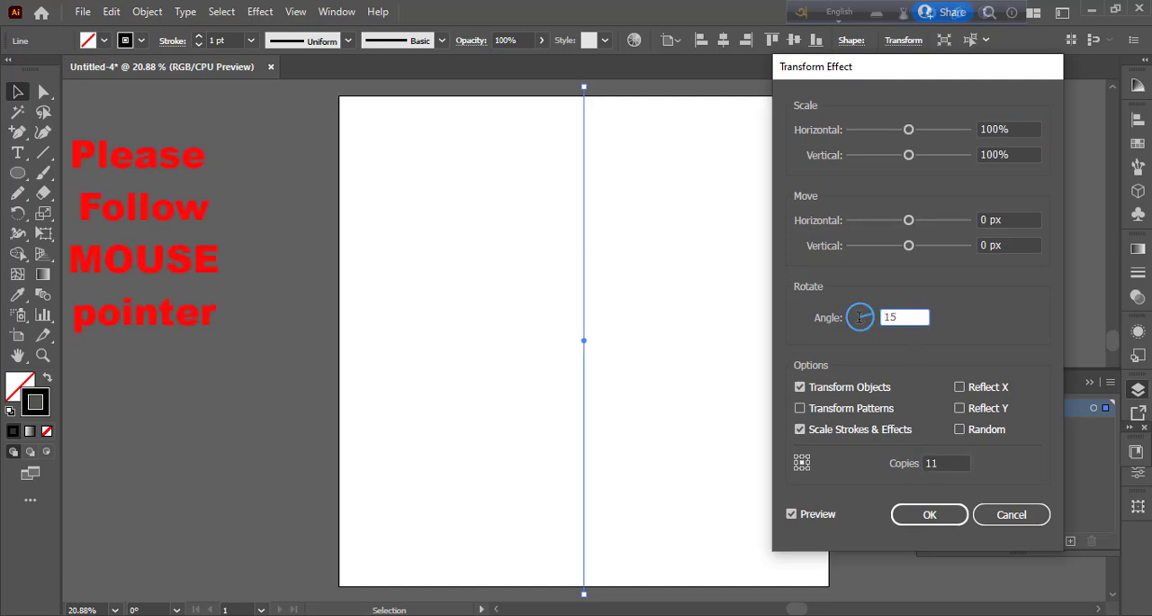
pyautogui.click(826, 514)
pyautogui.click(931, 519)
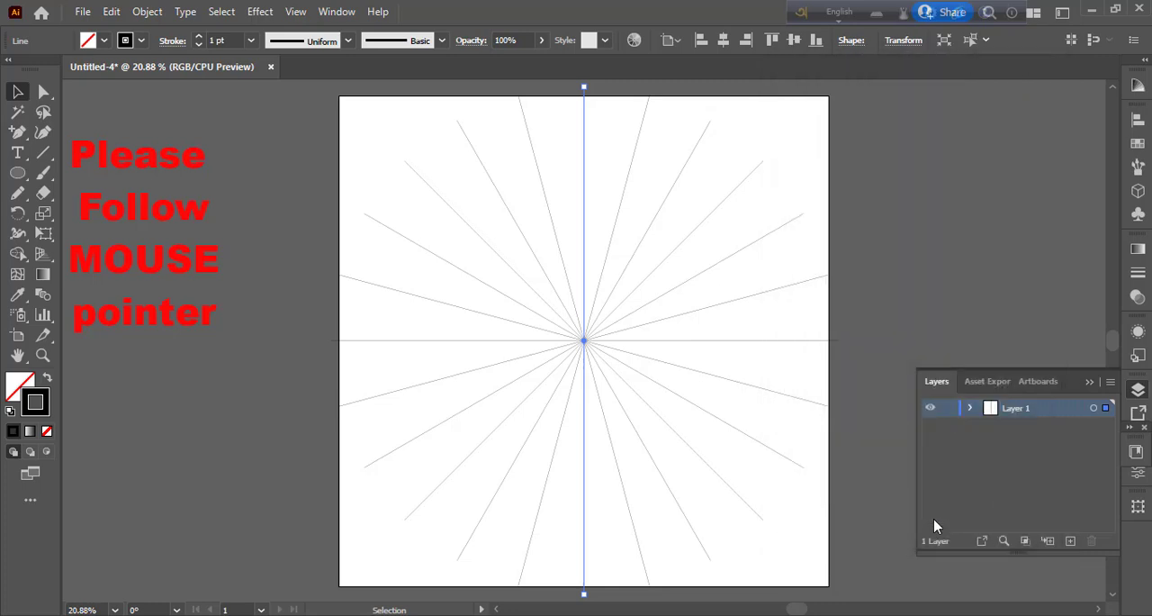
# Step: Lock Layer 1 and add a new layer above it
pyautogui.moveTo(371, 131); pyautogui.dragTo(814, 515)
pyautogui.click(948, 409)
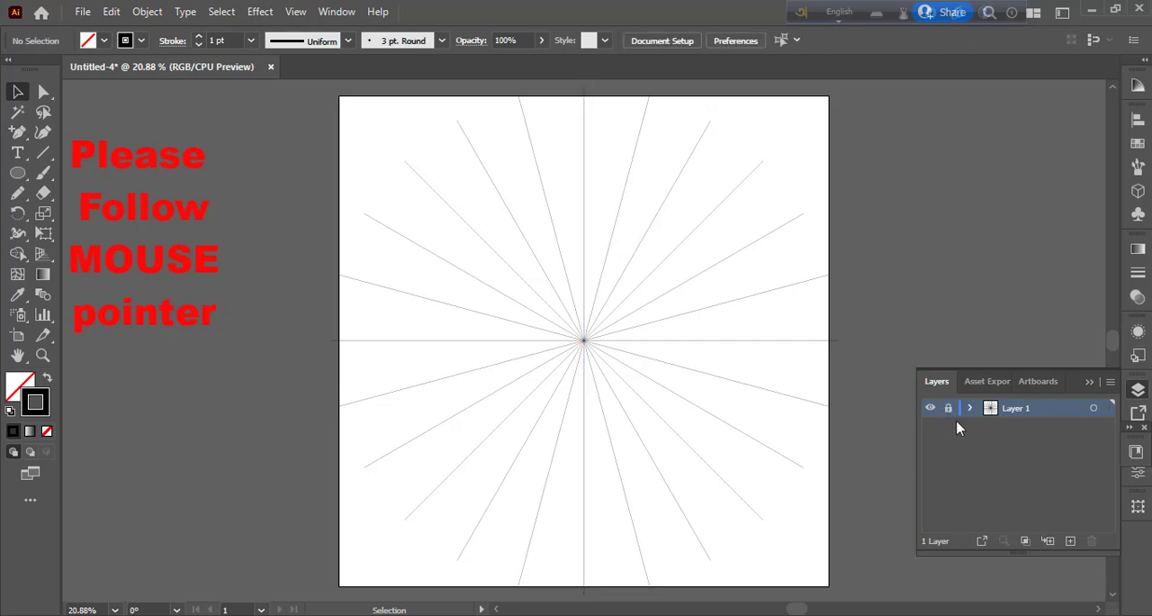
pyautogui.click(1070, 540)
# Step: Draw a full-height vertical line on Layer 2 and centre it over the vertical guide line
pyautogui.click(44, 152)
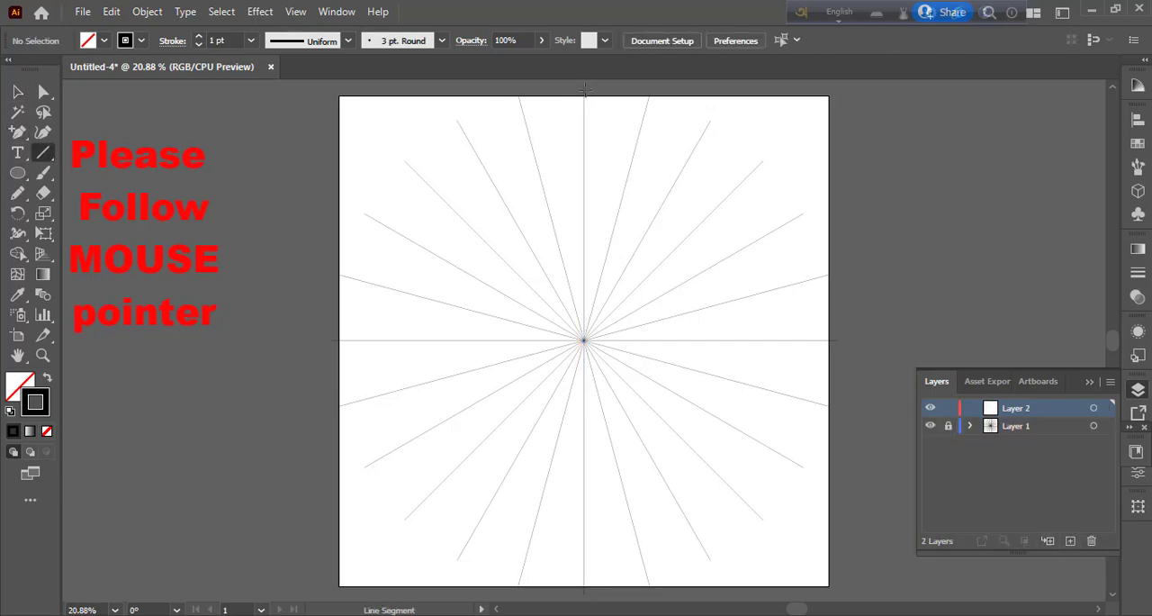
pyautogui.moveTo(583, 89)
pyautogui.mouseDown()
pyautogui.moveTo(586, 587)
pyautogui.moveTo(565, 361)
pyautogui.moveTo(582, 361)
pyautogui.mouseUp()
pyautogui.scroll(5, 629, 470)
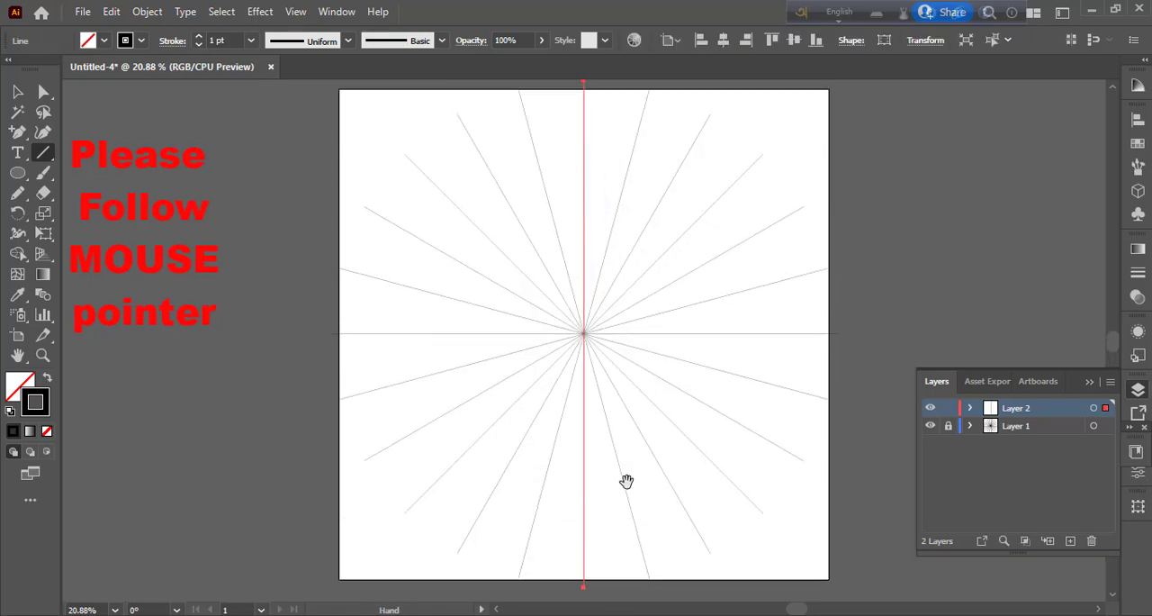
pyautogui.scroll(1, 628, 470)
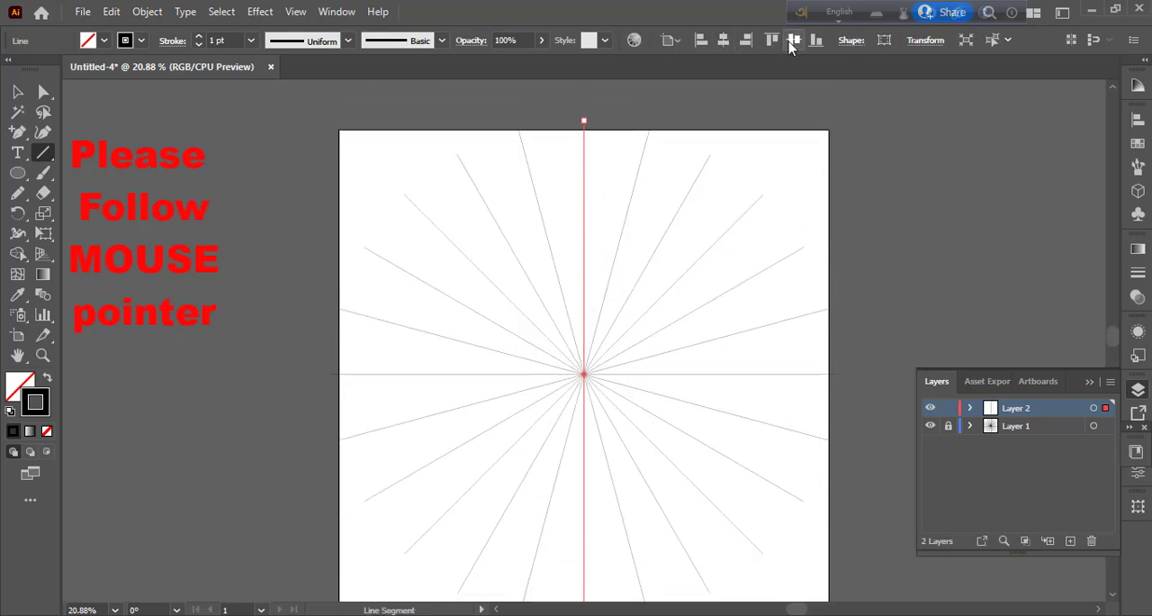
# Step: Duplicate the vertical line in place and rotate the copy 90° to horizontal
pyautogui.click(18, 94)
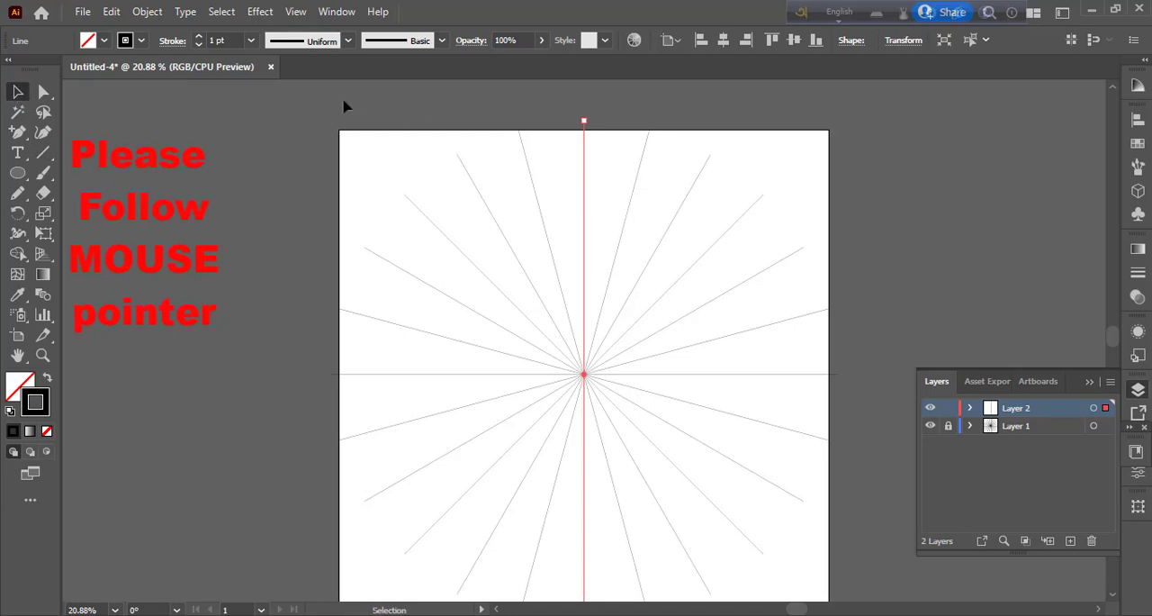
pyautogui.click(114, 13)
pyautogui.click(152, 93)
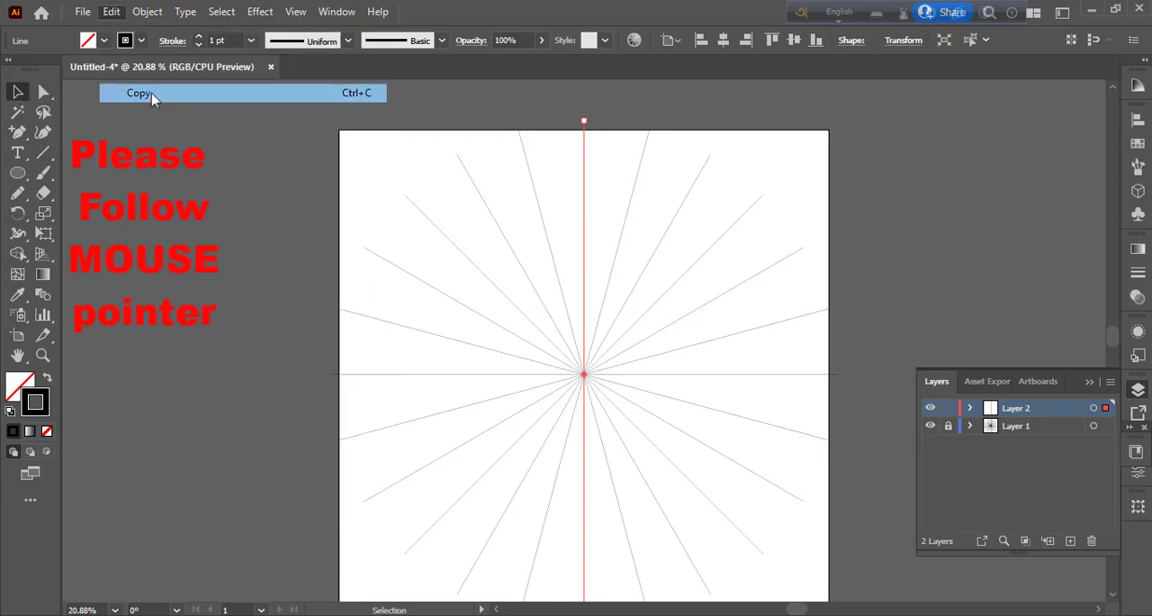
pyautogui.click(114, 13)
pyautogui.click(175, 133)
pyautogui.moveTo(576, 116); pyautogui.dragTo(815, 372)
# Step: Align the vertical and horizontal lines to each other by their horizontal and vertical centres
pyautogui.moveTo(326, 232); pyautogui.dragTo(831, 561)
pyautogui.click(667, 40)
pyautogui.click(522, 91)
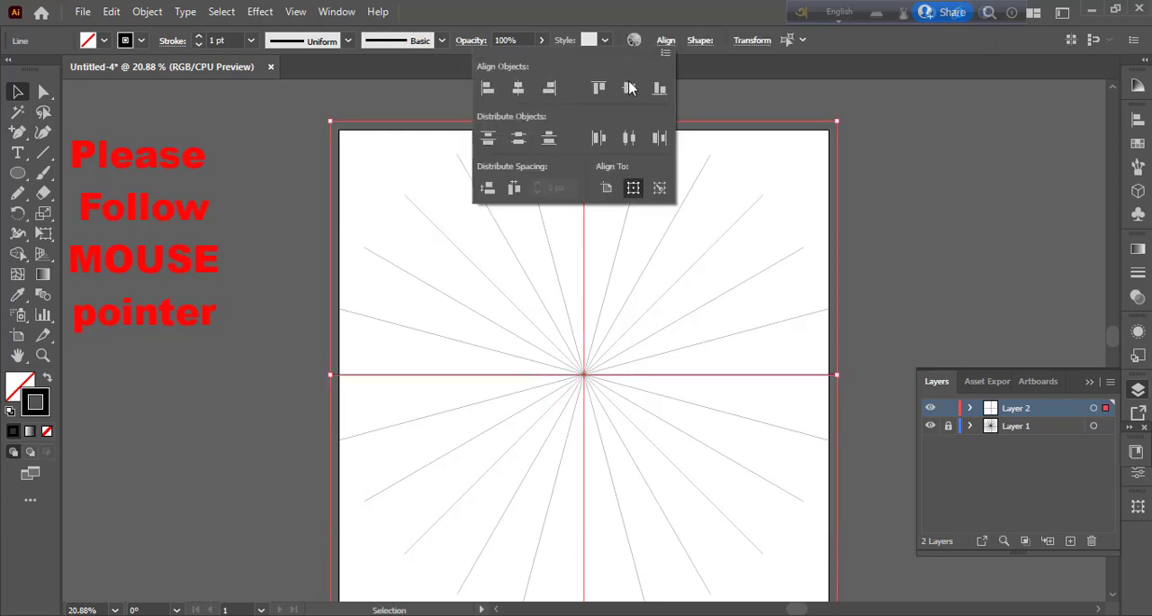
pyautogui.click(631, 90)
pyautogui.click(937, 334)
# Step: Draw a short diagonal line at 45° above the centre, starting just left of the vertical axis and descending to the right
pyautogui.click(43, 152)
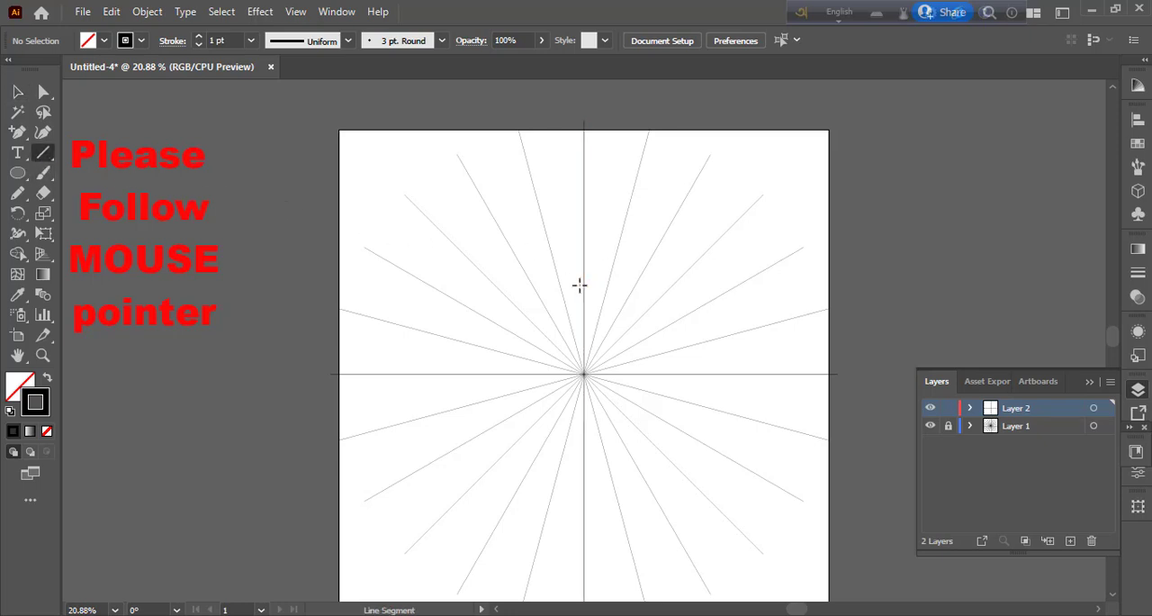
pyautogui.moveTo(580, 286); pyautogui.dragTo(606, 311)
pyautogui.click(18, 93)
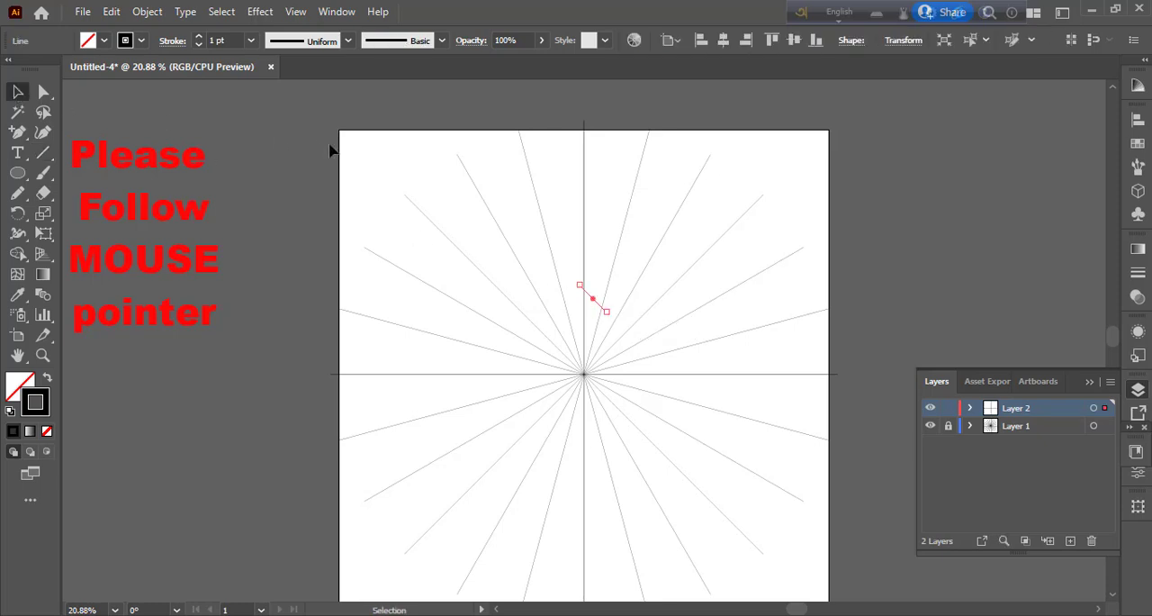
# Step: Apply a Transform effect to all of Layer 2 with 1 copy and Reflect X enabled
pyautogui.moveTo(335, 145); pyautogui.dragTo(845, 547)
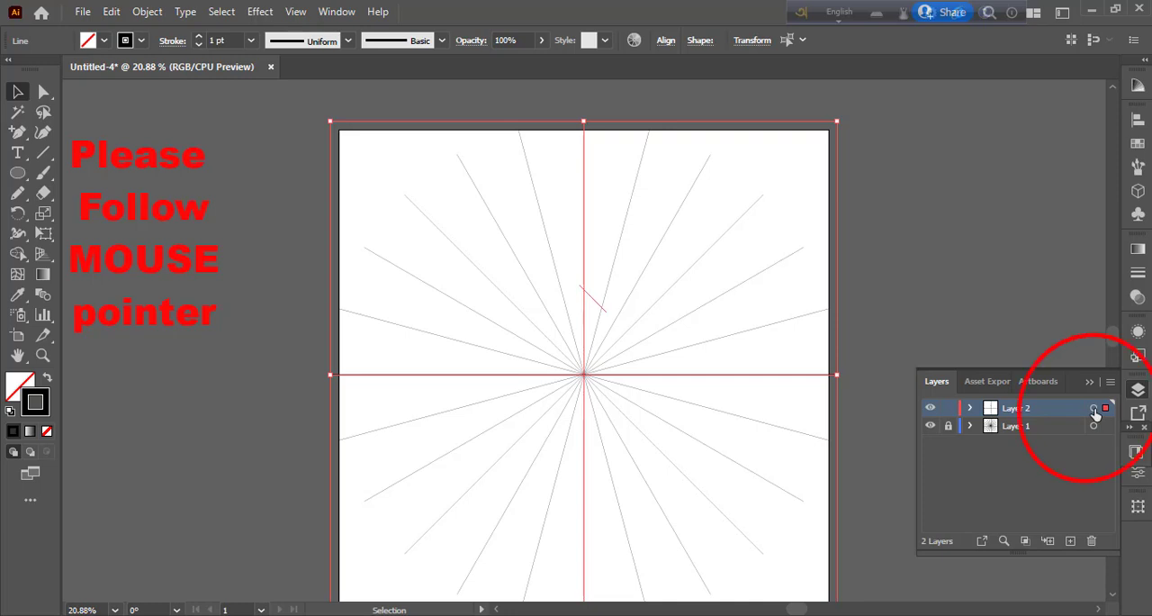
pyautogui.click(259, 12)
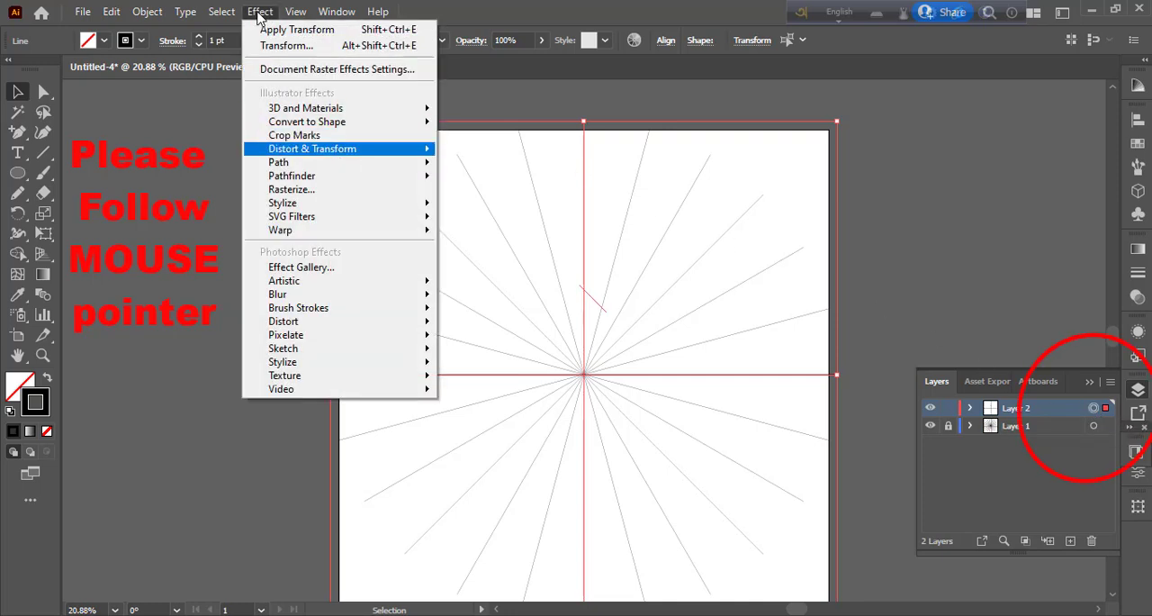
pyautogui.moveTo(396, 144)
pyautogui.click(567, 207)
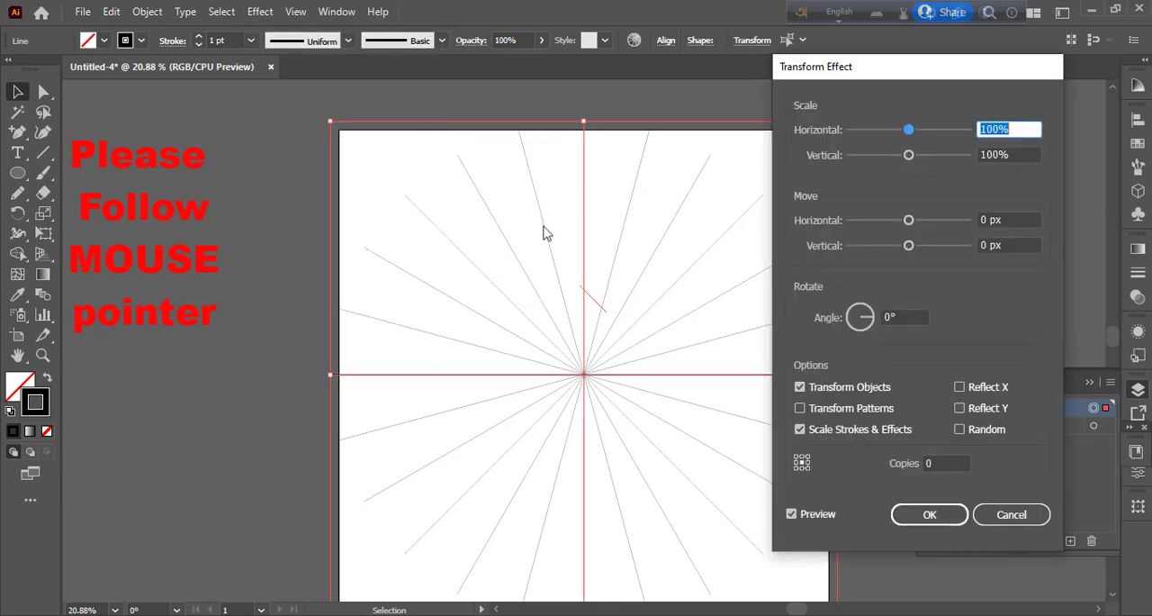
pyautogui.click(946, 462)
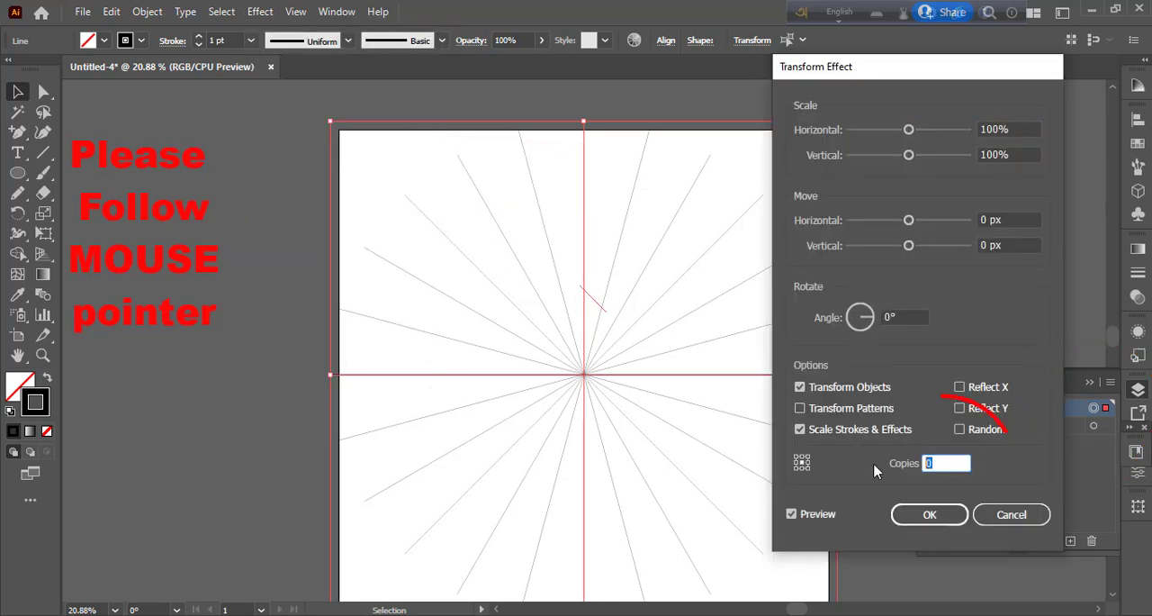
pyautogui.click(960, 388)
pyautogui.click(933, 514)
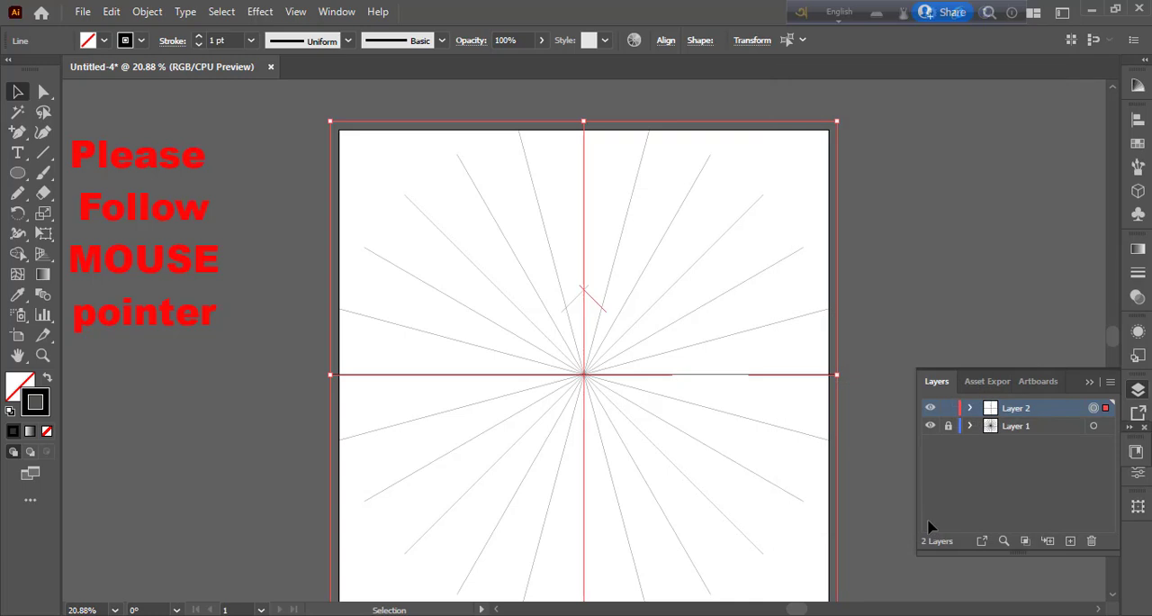
# Step: Add a second Transform effect to Layer 2 with a 30° rotation angle and 11 copies
pyautogui.click(260, 12)
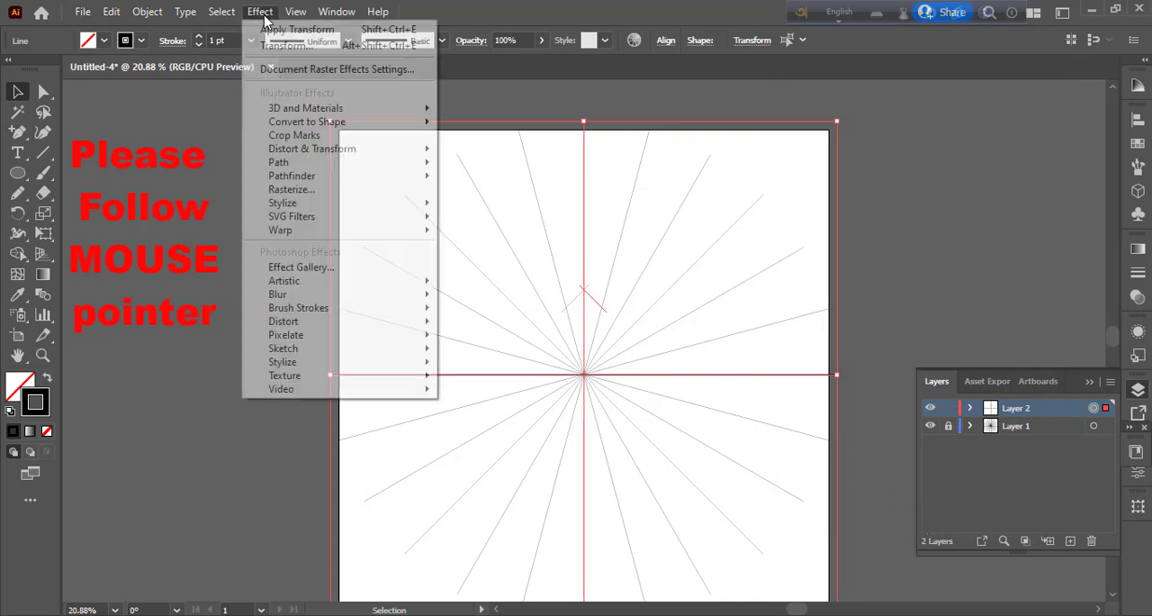
pyautogui.moveTo(396, 148)
pyautogui.click(495, 216)
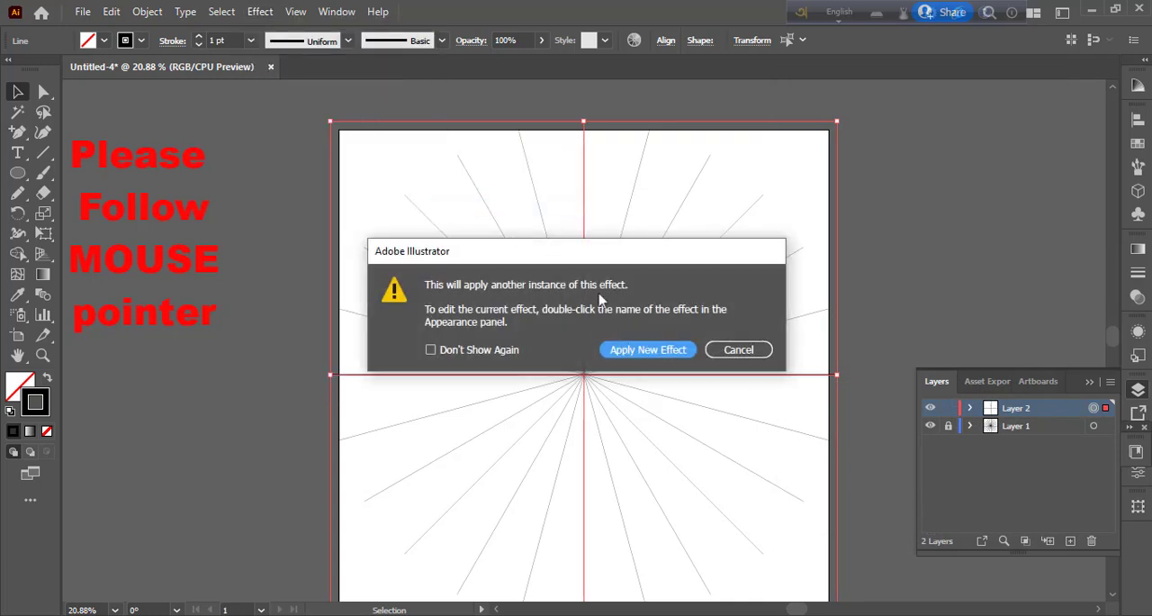
pyautogui.click(674, 347)
pyautogui.click(884, 317)
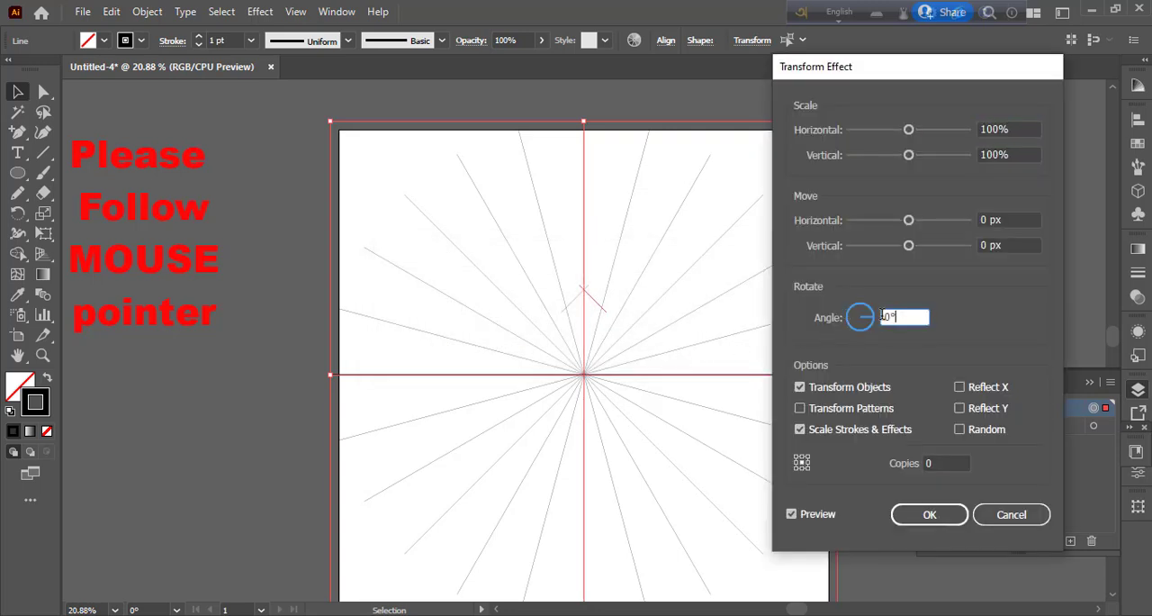
pyautogui.click(945, 463)
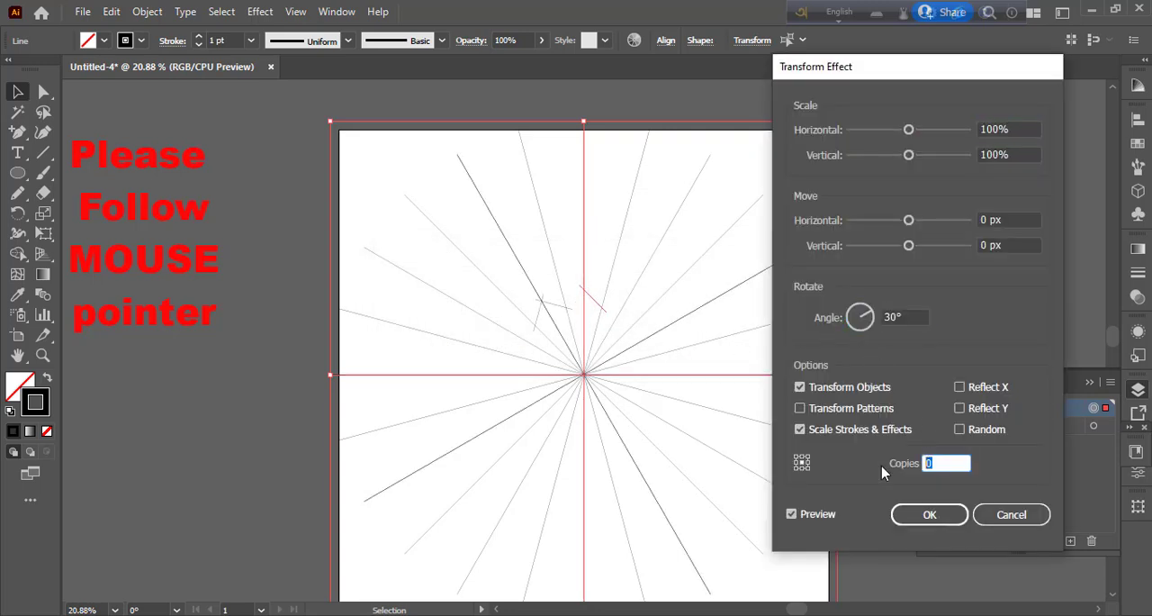
pyautogui.click(935, 515)
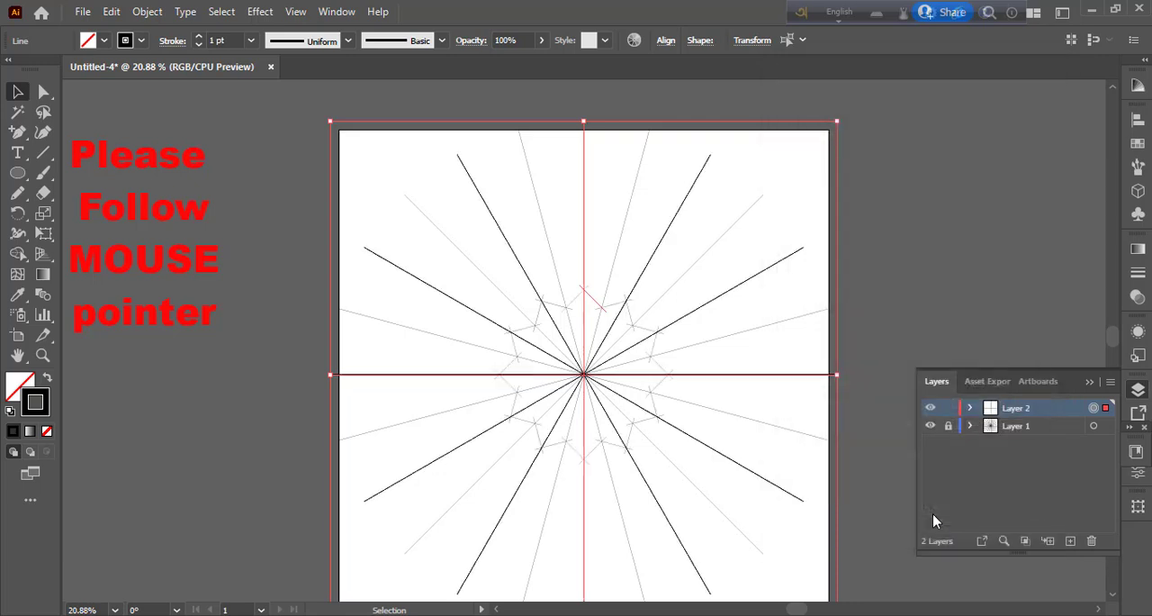
# Step: Draw a rectangle covering the artboard's upper-right quarter, from the top of the vertical axis to the horizontal axis
pyautogui.press('l')
pyautogui.rightClick(24, 179)
pyautogui.click(90, 171)
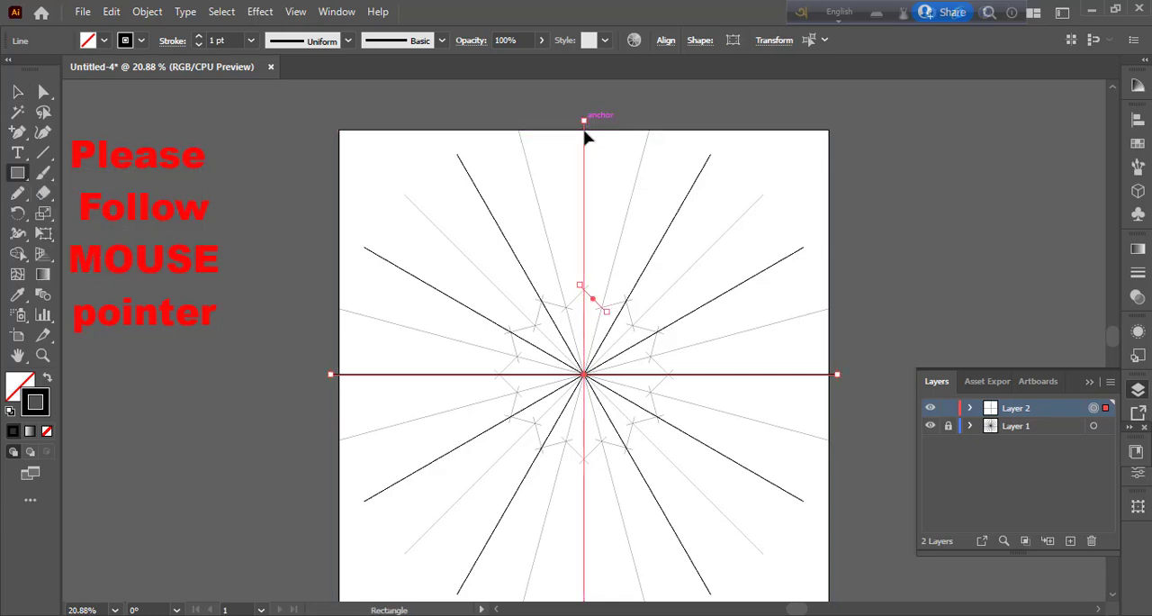
pyautogui.moveTo(584, 131); pyautogui.dragTo(830, 373)
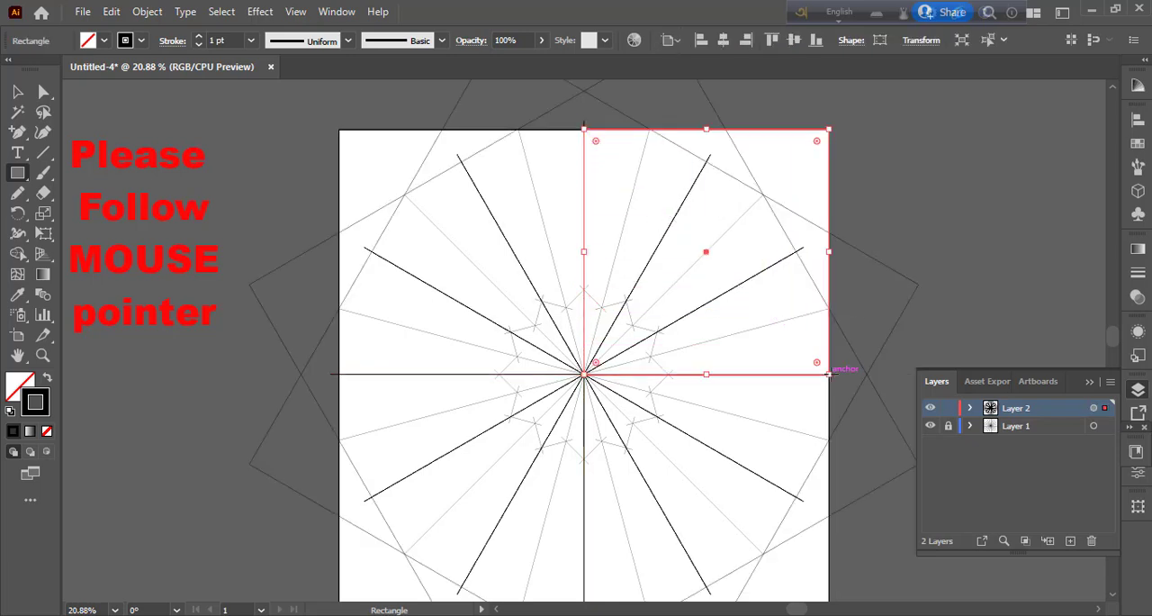
# Step: Delete the rectangle's lower-right anchor point to turn the shape into a triangle
pyautogui.click(45, 93)
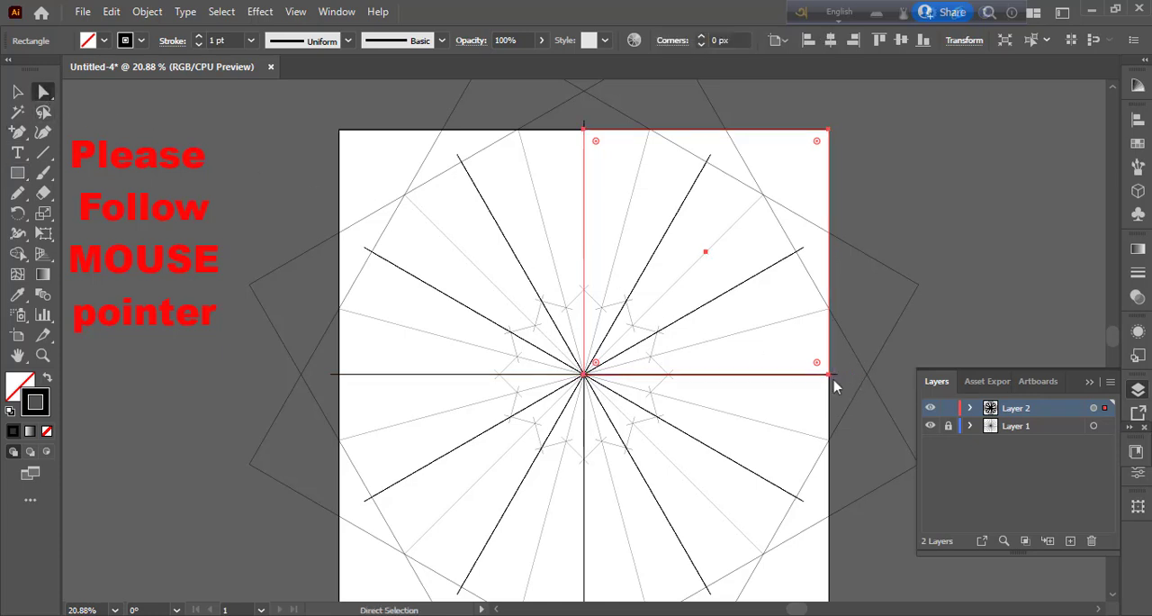
pyautogui.click(21, 133)
pyautogui.click(56, 132)
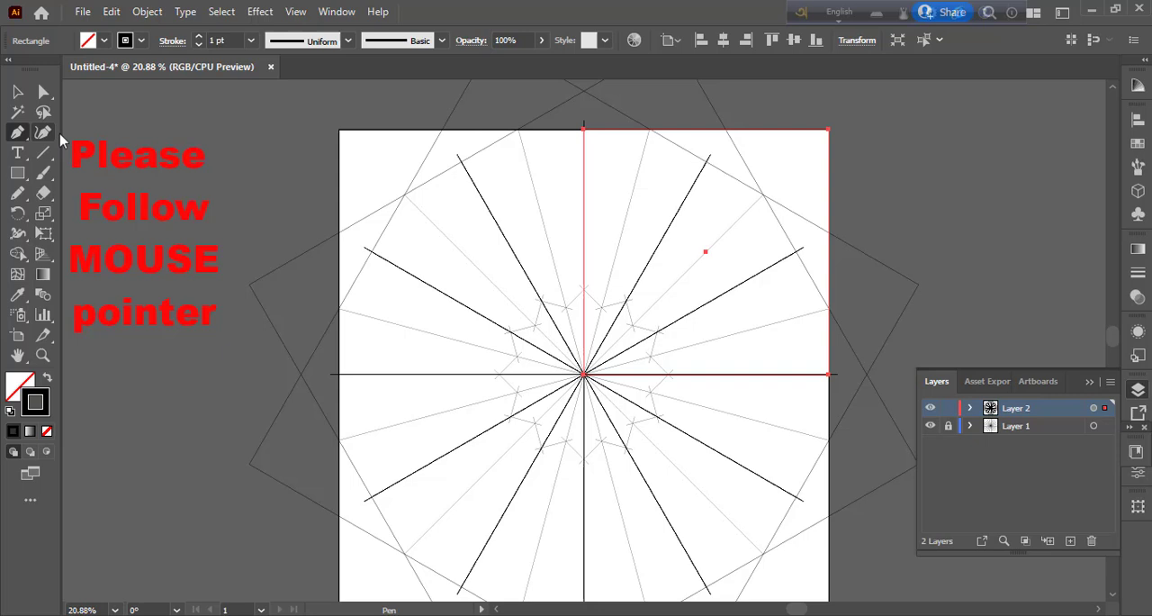
pyautogui.click(828, 375)
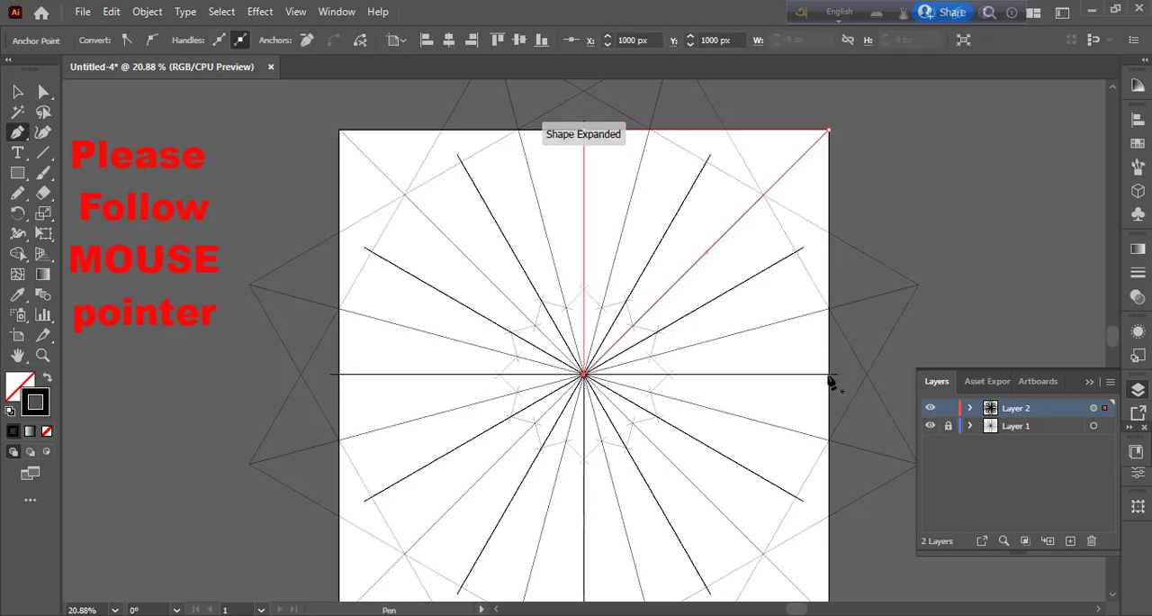
# Step: Move the triangle's top-right anchor onto the first 15° ray just above the artboard's top edge, fine-tuning it against the neighbouring reflected copy
pyautogui.press('a')
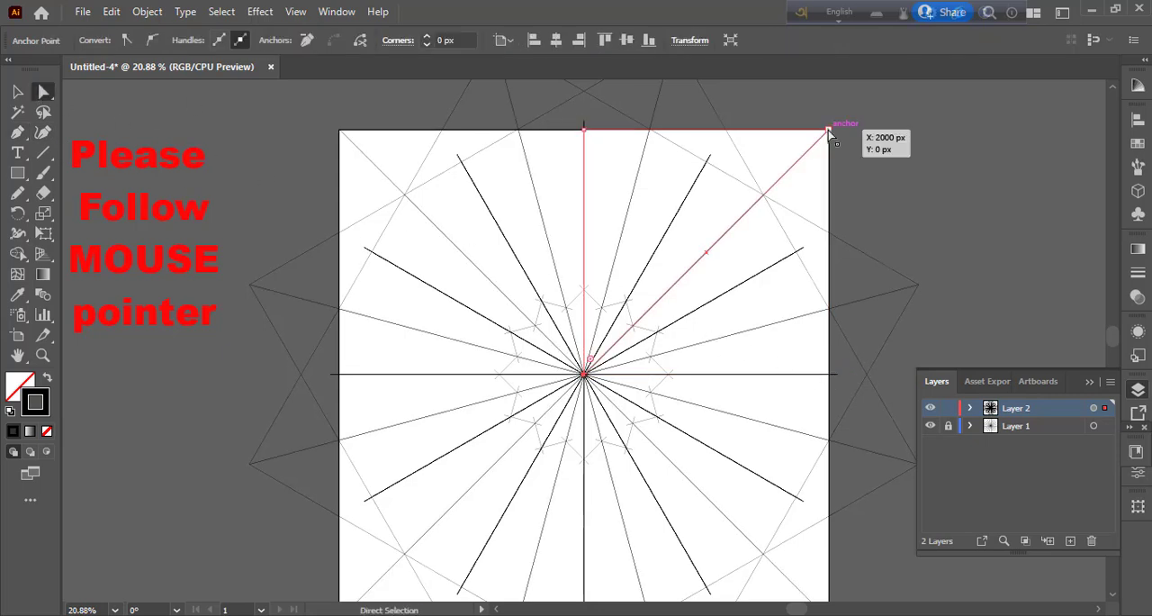
pyautogui.moveTo(828, 131); pyautogui.dragTo(652, 117)
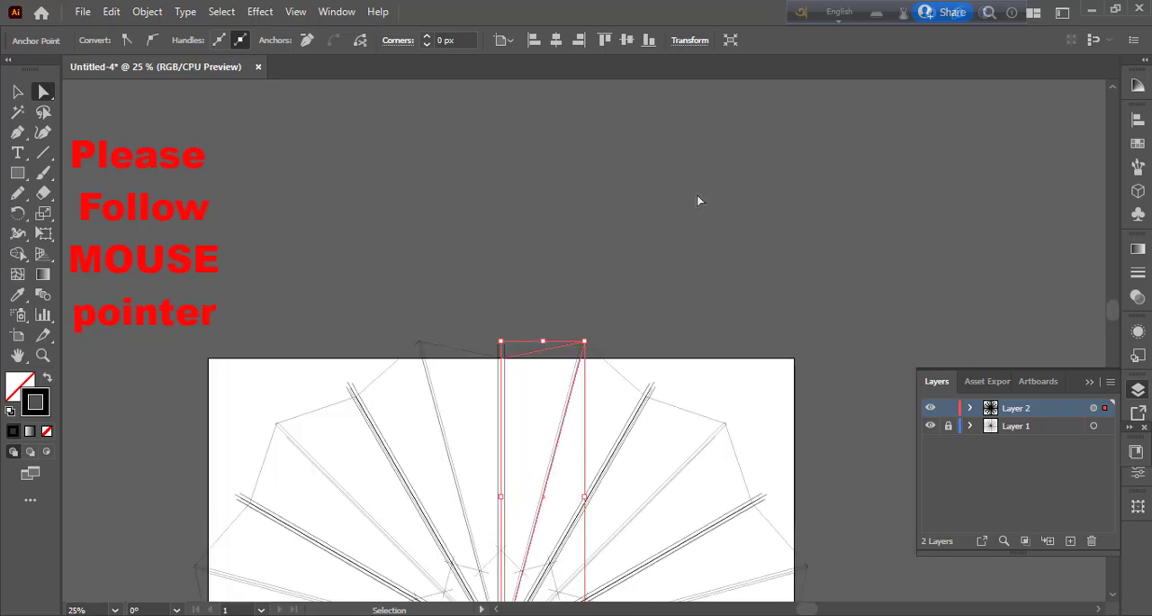
pyautogui.hotkey('ctrl', '1')
pyautogui.moveTo(576, 341); pyautogui.dragTo(603, 380)
pyautogui.scroll(7, 595, 356)
pyautogui.click(590, 398)
pyautogui.click(610, 378)
pyautogui.scroll(-2, 629, 435)
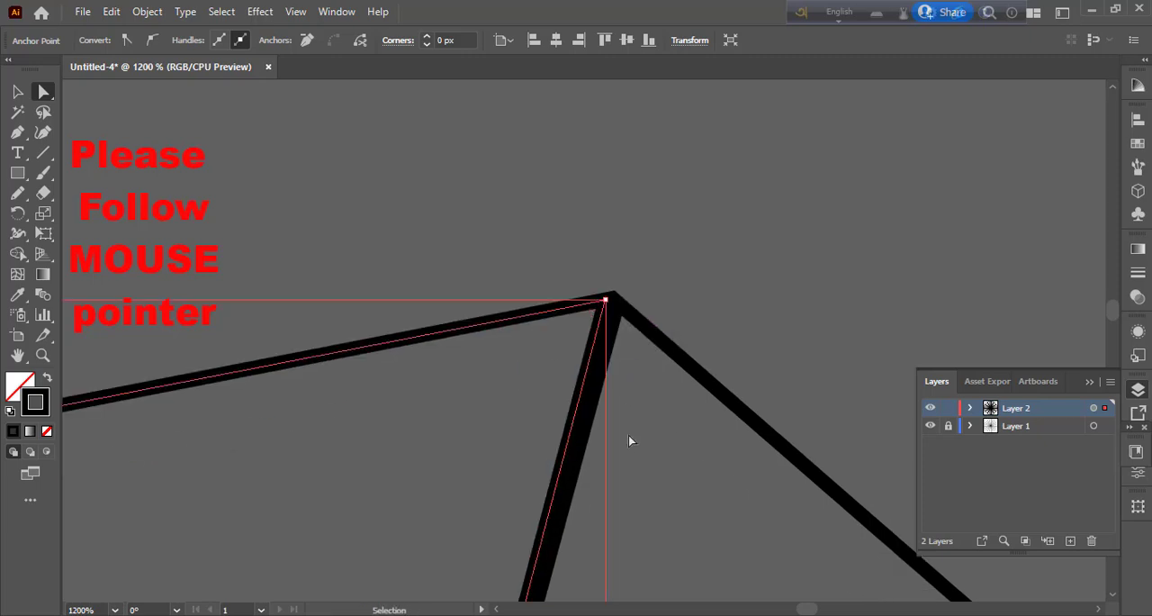
pyautogui.hotkey('ctrl', '1')
pyautogui.hotkey('ctrl', '-')
pyautogui.hotkey('ctrl', '-')
pyautogui.hotkey('ctrl', '-')
pyautogui.hotkey('ctrl', '-')
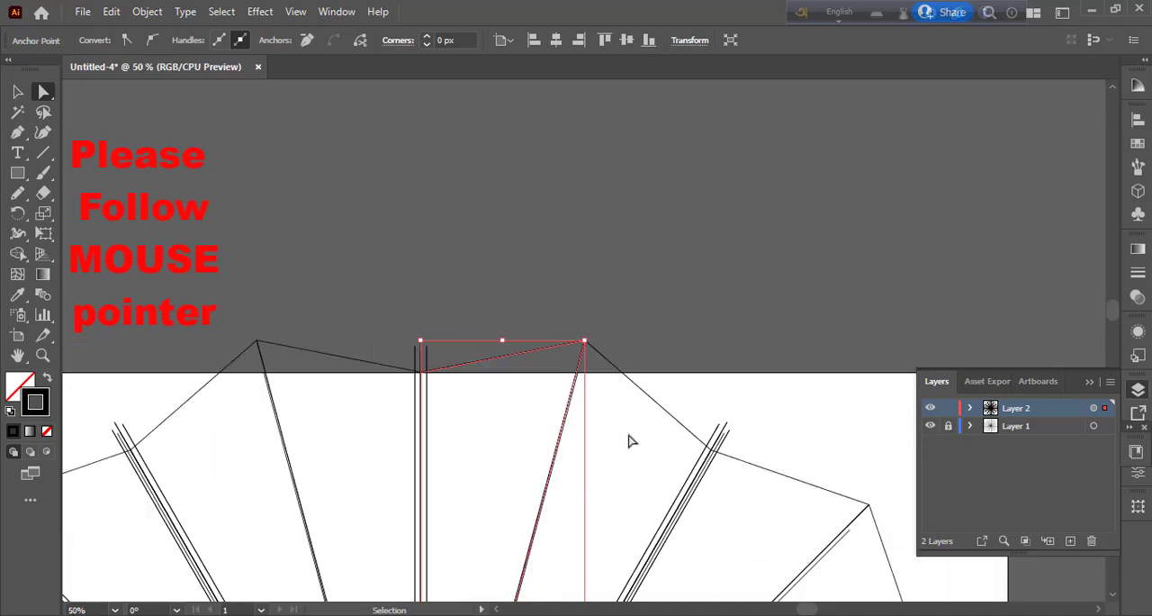
# Step: Hide Layer 1 and clear the selection to view the radial lines of Layer 2 on their own
pyautogui.moveTo(650, 525); pyautogui.dragTo(735, 304)
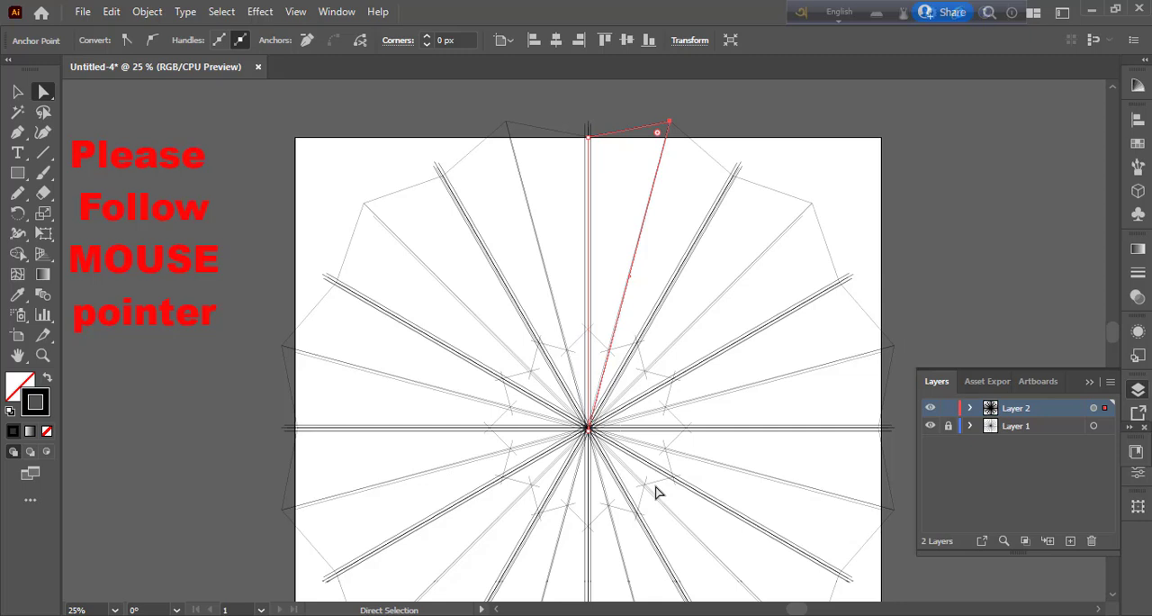
pyautogui.click(932, 426)
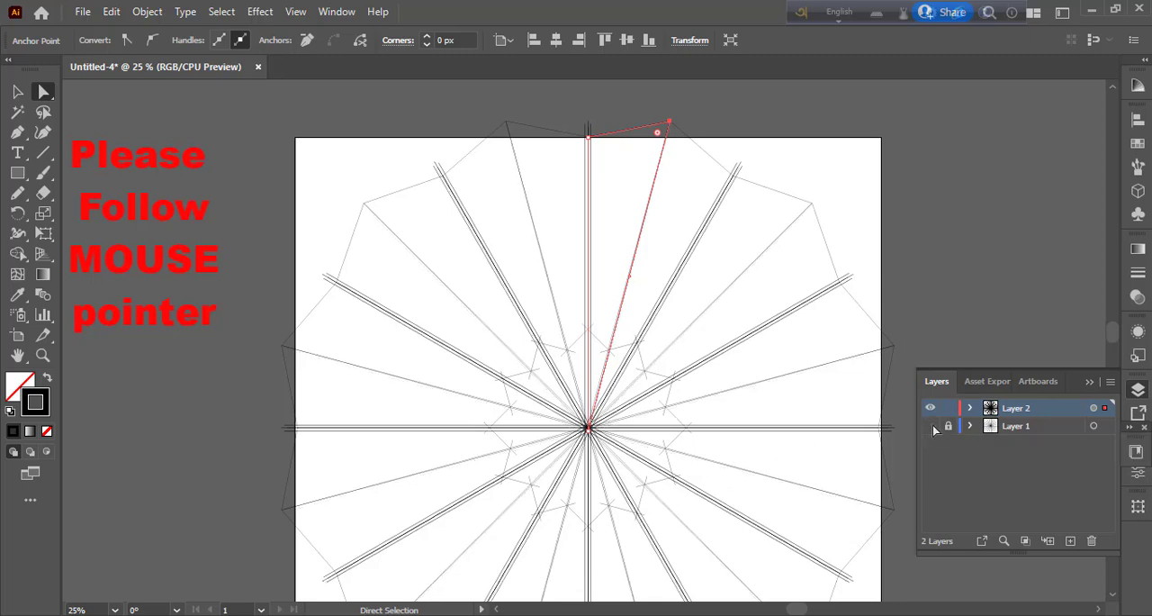
pyautogui.hotkey('ctrl', 'a')
pyautogui.click(711, 268)
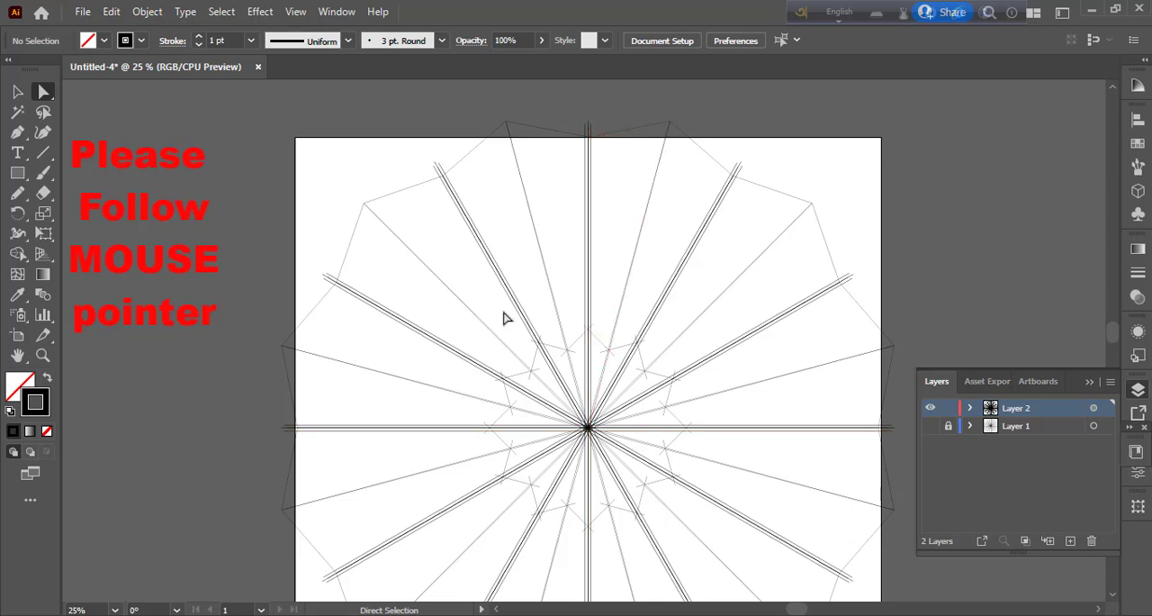
# Step: Undo the hiding of Layer 1 and the anchor moves, returning the triangle's corner to the artboard's upper-right corner
pyautogui.hotkey('ctrl', 'z')
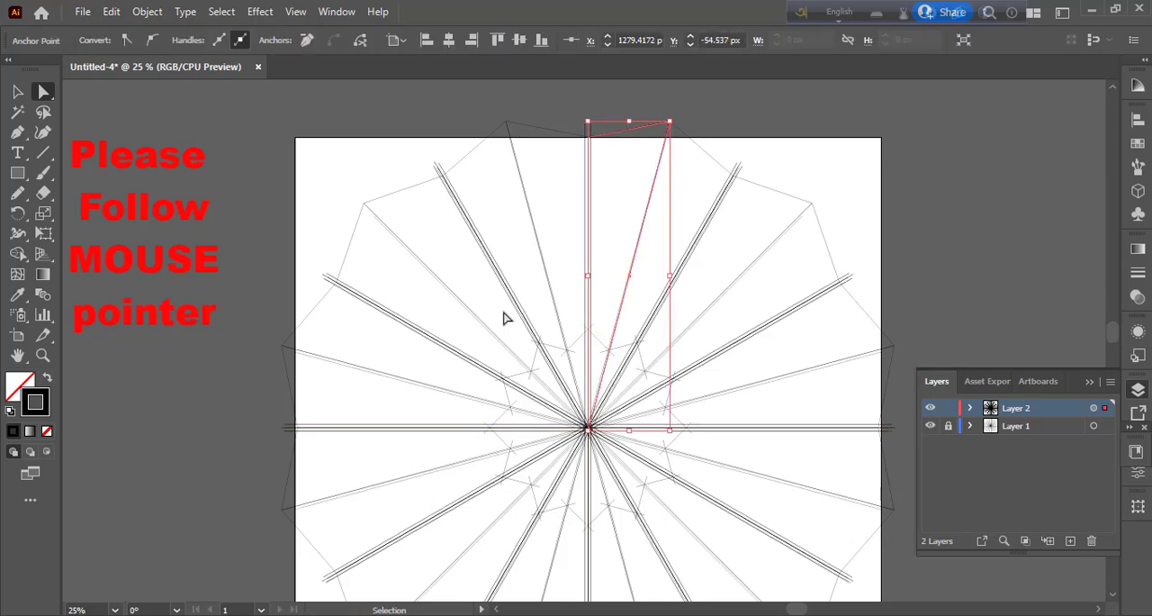
pyautogui.hotkey('ctrl', 'z')
pyautogui.hotkey('ctrl', 'z')
pyautogui.hotkey('ctrl', 'z')
pyautogui.hotkey('ctrl', 'z')
pyautogui.hotkey('ctrl', 'z')
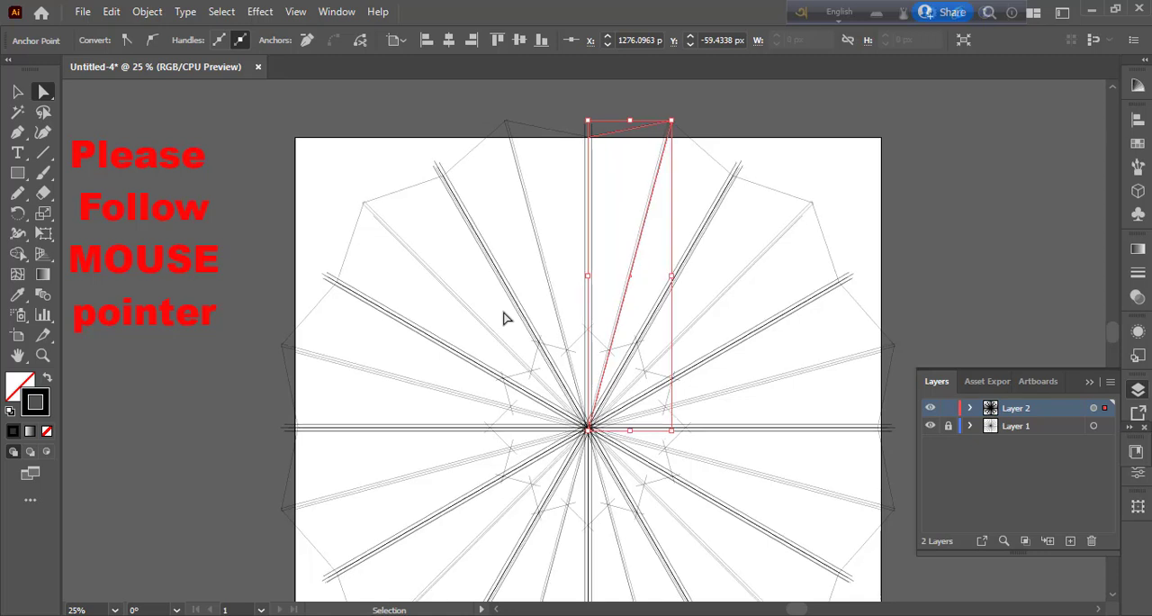
pyautogui.press('a')
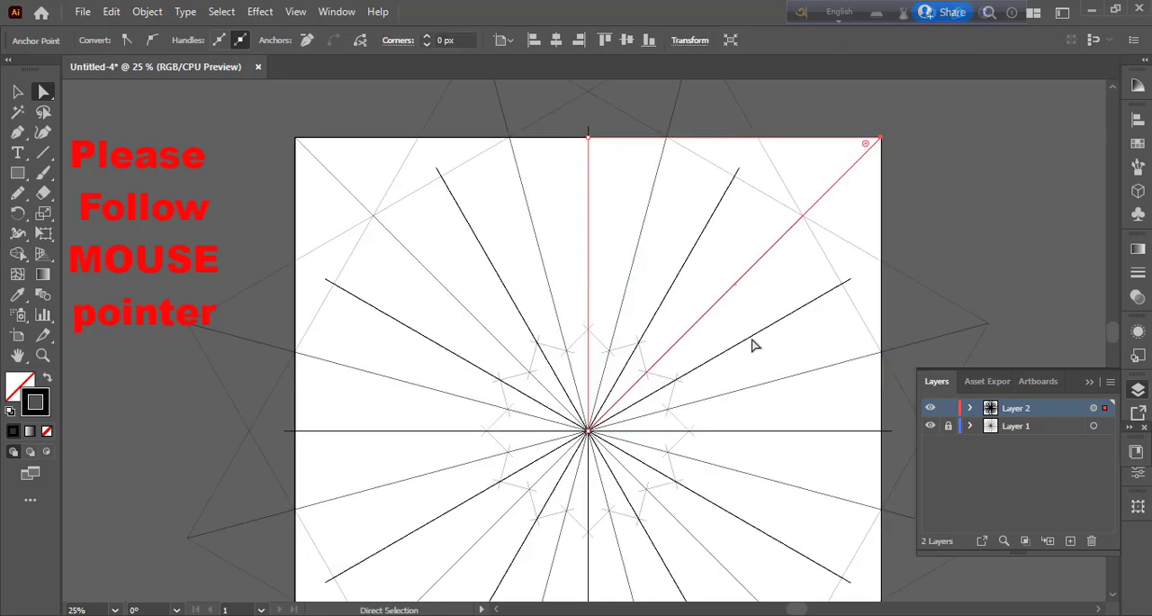
# Step: Move the triangle's upper-right anchor onto the first 15° ray just above the artboard edge, fine-tuning it against the overlapping reflected line
pyautogui.moveTo(880, 139); pyautogui.dragTo(765, 133)
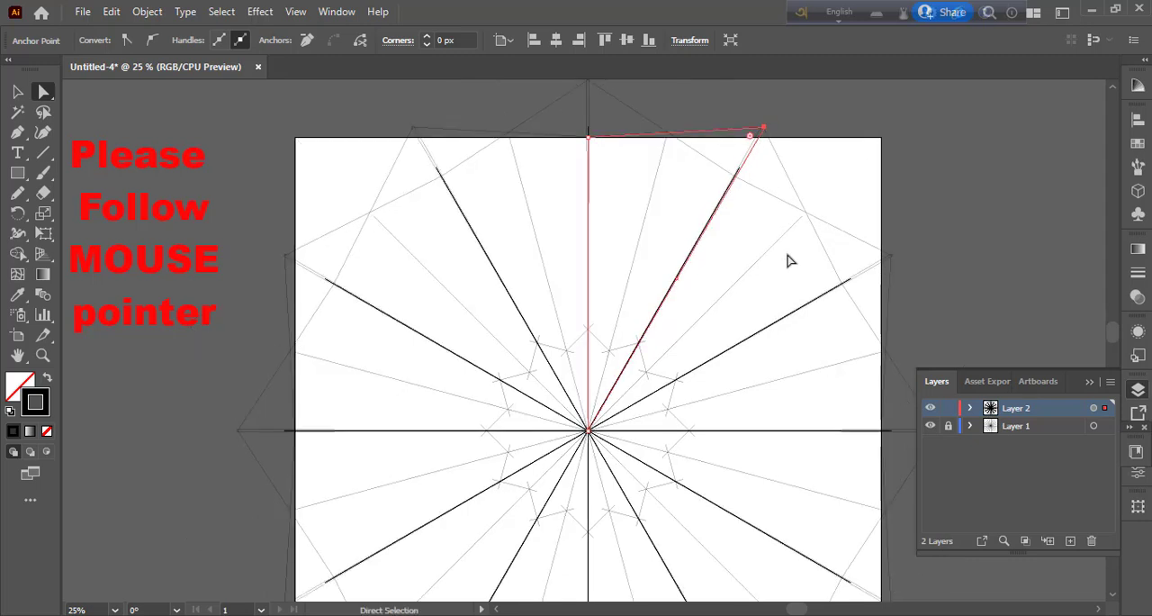
pyautogui.hotkey('ctrl', 'z')
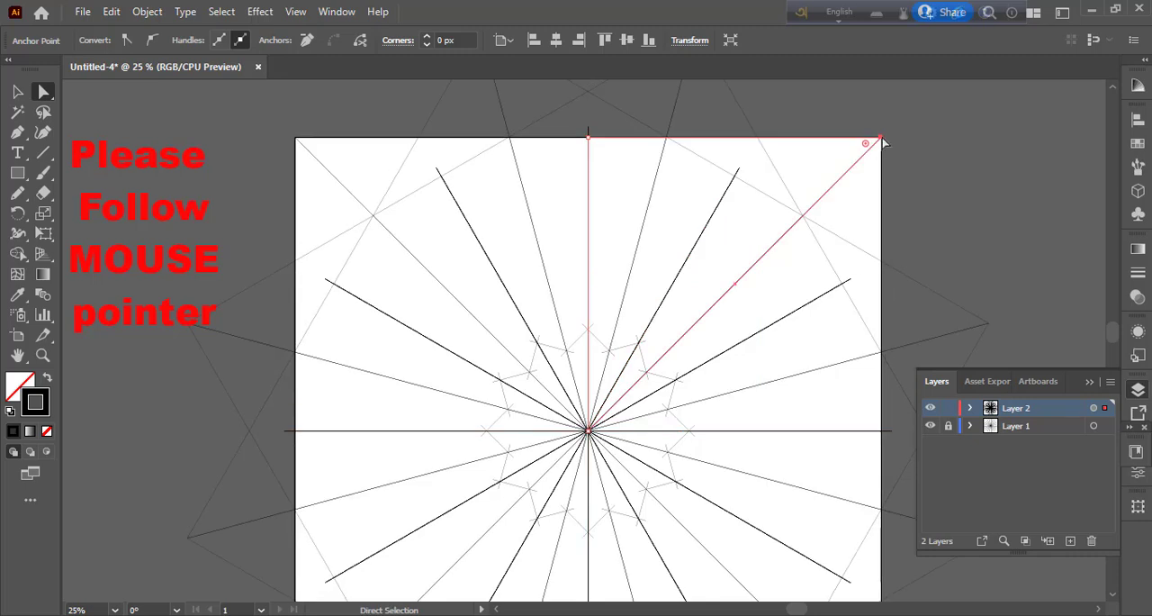
pyautogui.moveTo(884, 140); pyautogui.dragTo(669, 137)
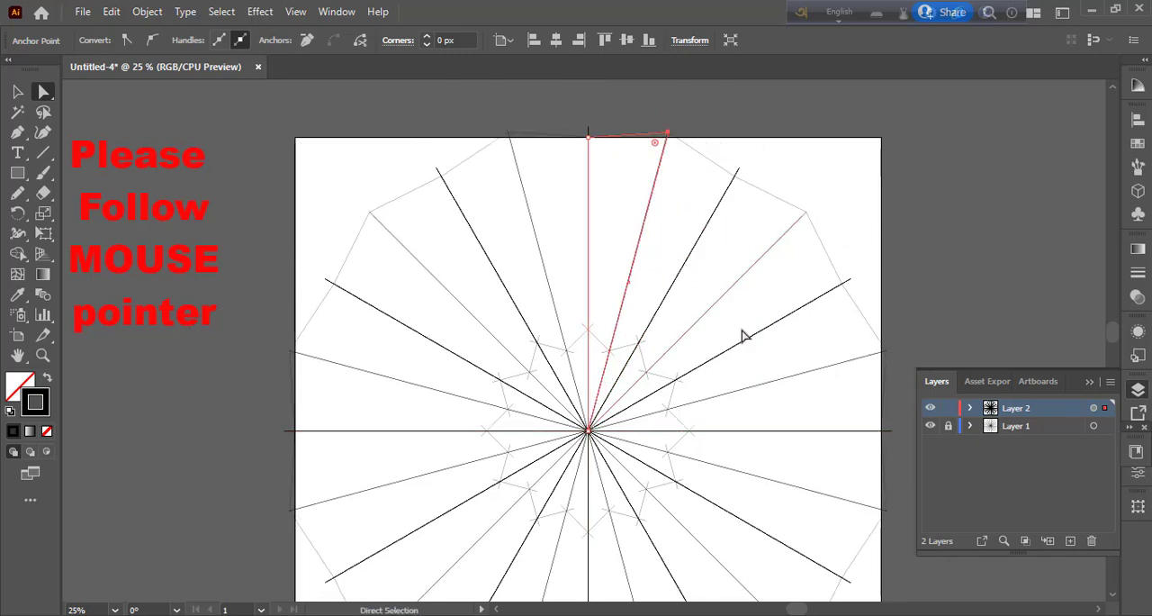
pyautogui.hotkey('ctrl', '+')
pyautogui.hotkey('ctrl', '+')
pyautogui.hotkey('ctrl', '+')
pyautogui.hotkey('ctrl', '+')
pyautogui.hotkey('ctrl', '+')
pyautogui.hotkey('ctrl', '+')
pyautogui.hotkey('ctrl', '+')
pyautogui.hotkey('ctrl', '+')
pyautogui.hotkey('ctrl', '+')
pyautogui.hotkey('ctrl', '+')
pyautogui.hotkey('ctrl', '+')
pyautogui.hotkey('ctrl', '+')
pyautogui.hotkey('ctrl', '+')
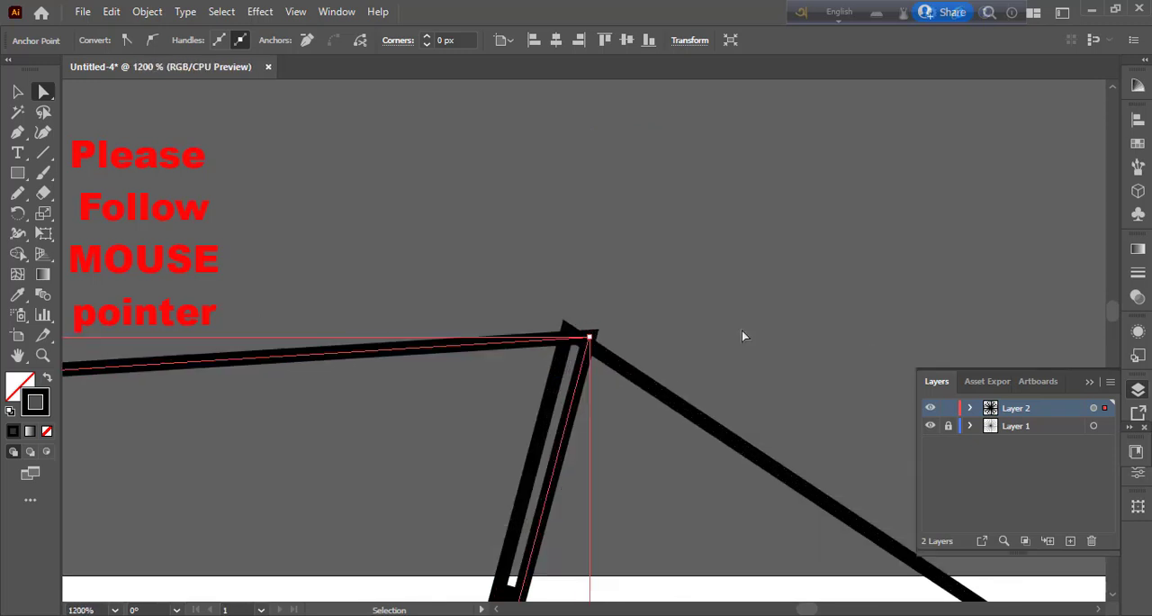
pyautogui.moveTo(582, 327); pyautogui.dragTo(537, 329)
pyautogui.scroll(-10, 583, 381)
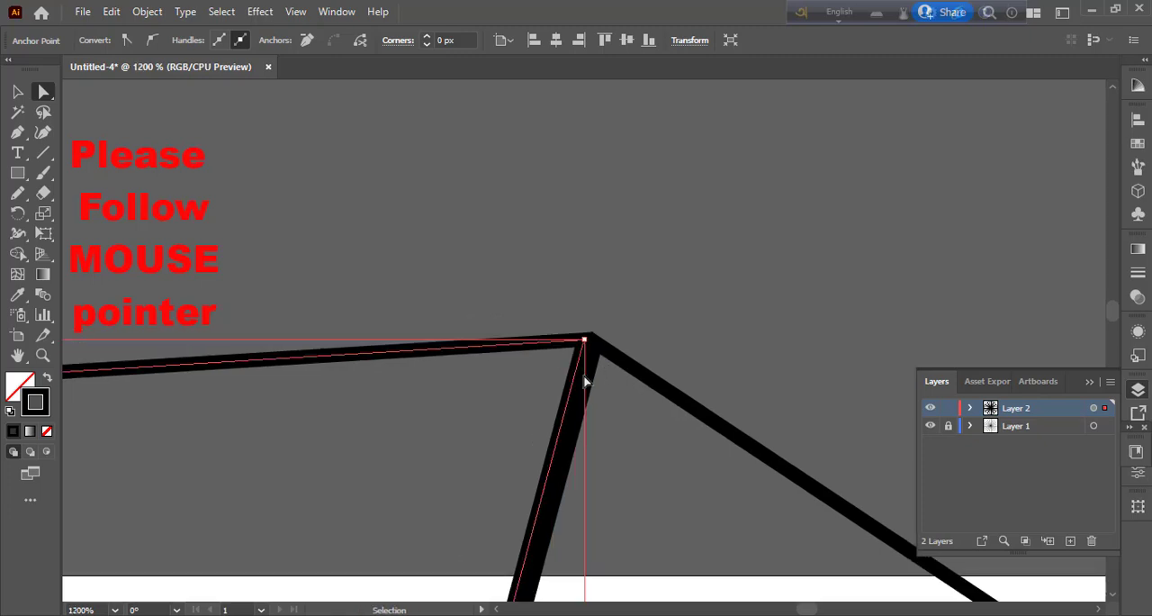
pyautogui.scroll(-4, 584, 381)
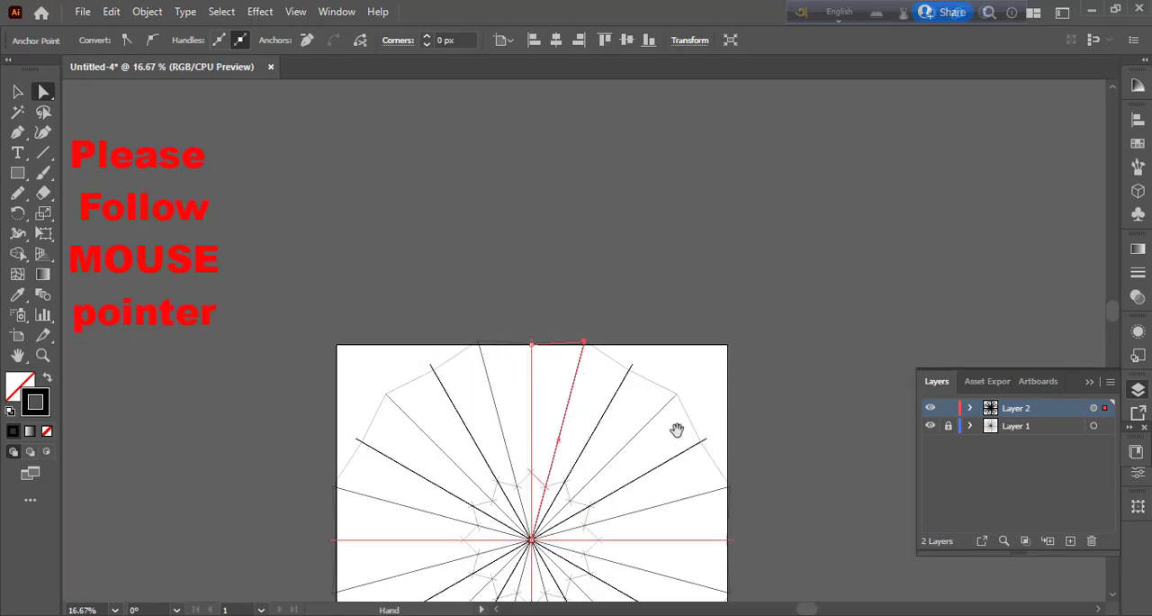
pyautogui.moveTo(676, 428); pyautogui.dragTo(834, 312)
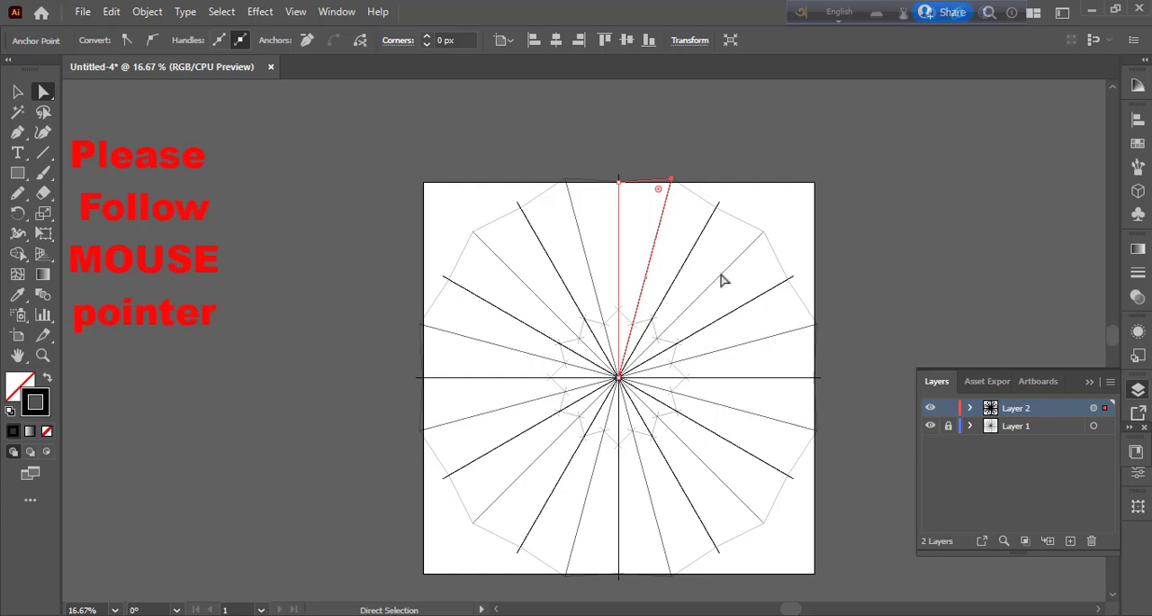
# Step: Lock the horizontal and vertical axis lines and the triangle path inside Layer 2
pyautogui.moveTo(442, 180); pyautogui.dragTo(828, 552)
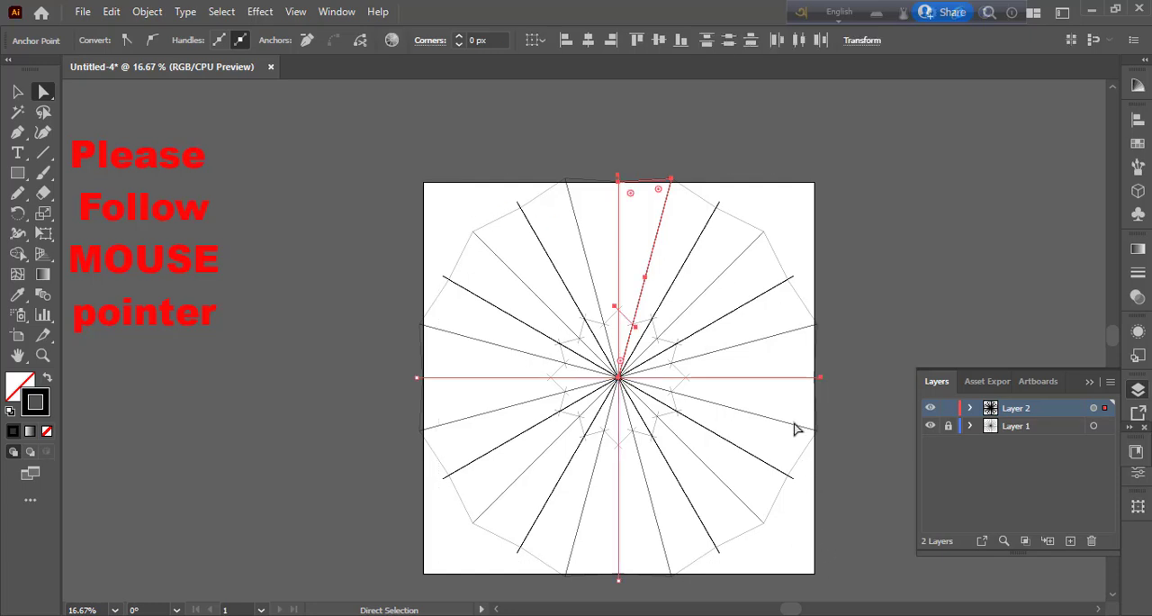
pyautogui.press('v')
pyautogui.moveTo(393, 215); pyautogui.dragTo(833, 480)
pyautogui.click(970, 408)
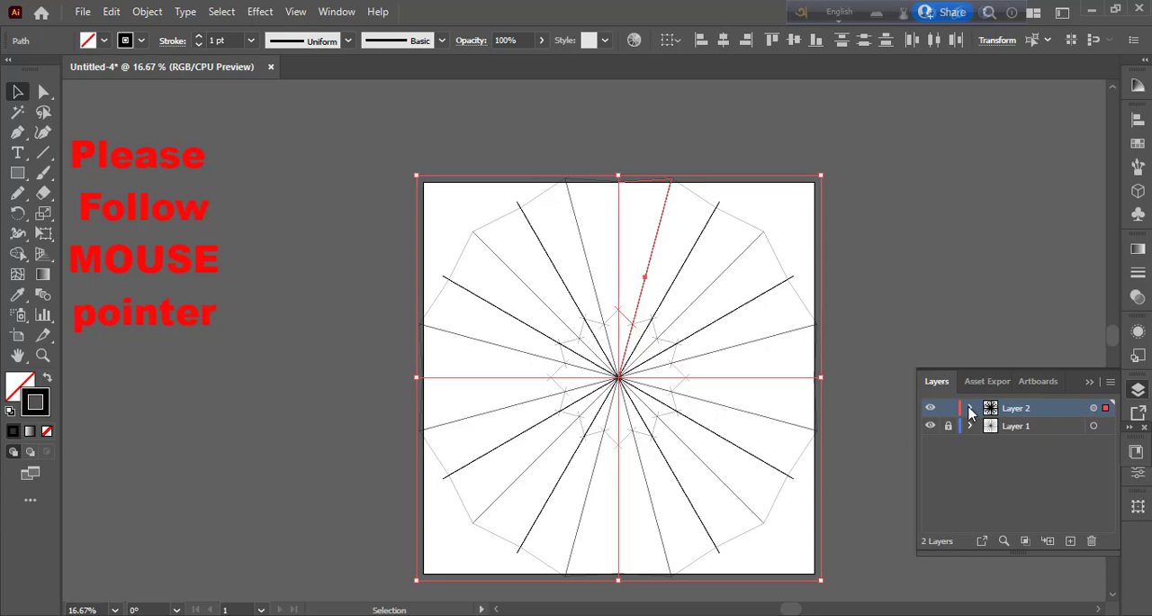
pyautogui.moveTo(948, 479); pyautogui.dragTo(949, 462)
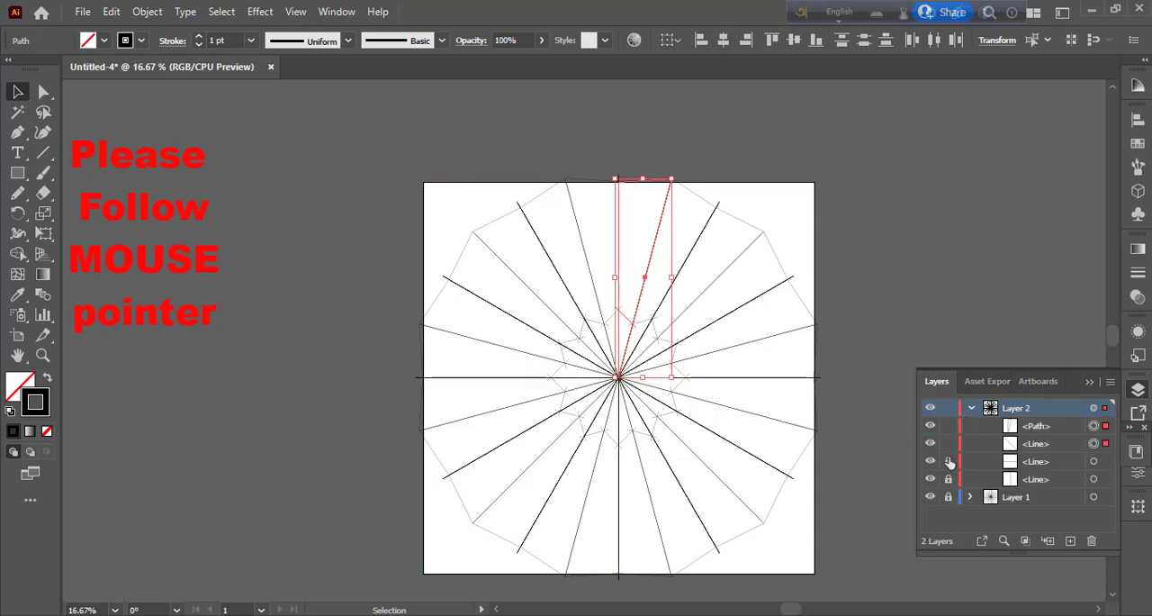
pyautogui.click(952, 426)
# Step: Delete the small diagonal line near the centre from Layer 2 and make Layer 2 active
pyautogui.click(1051, 443)
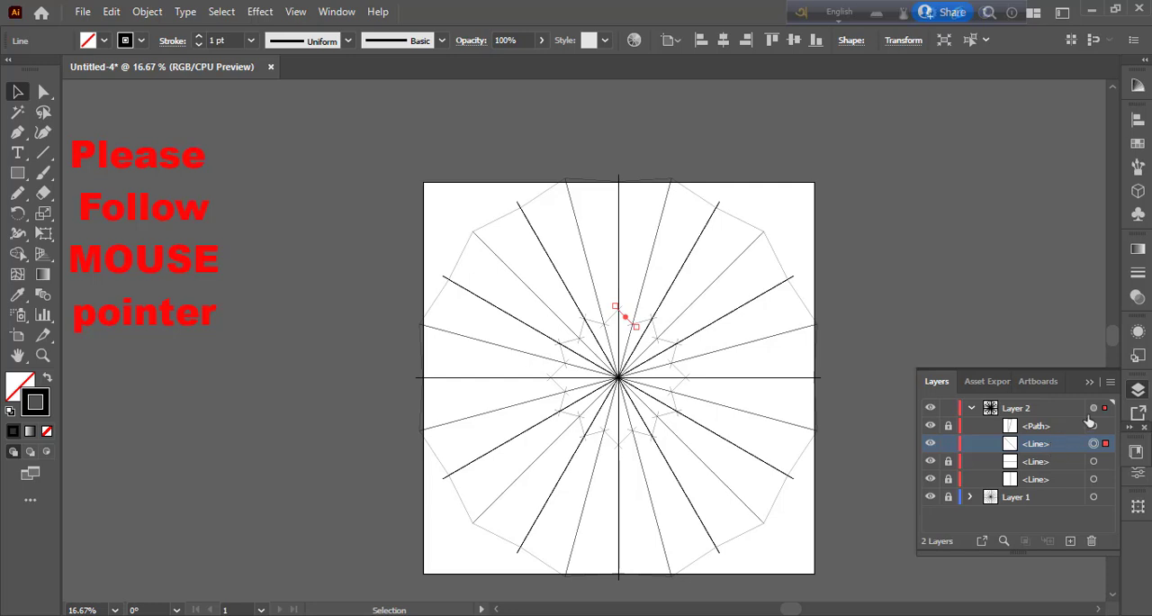
pyautogui.moveTo(1053, 452); pyautogui.dragTo(1091, 546)
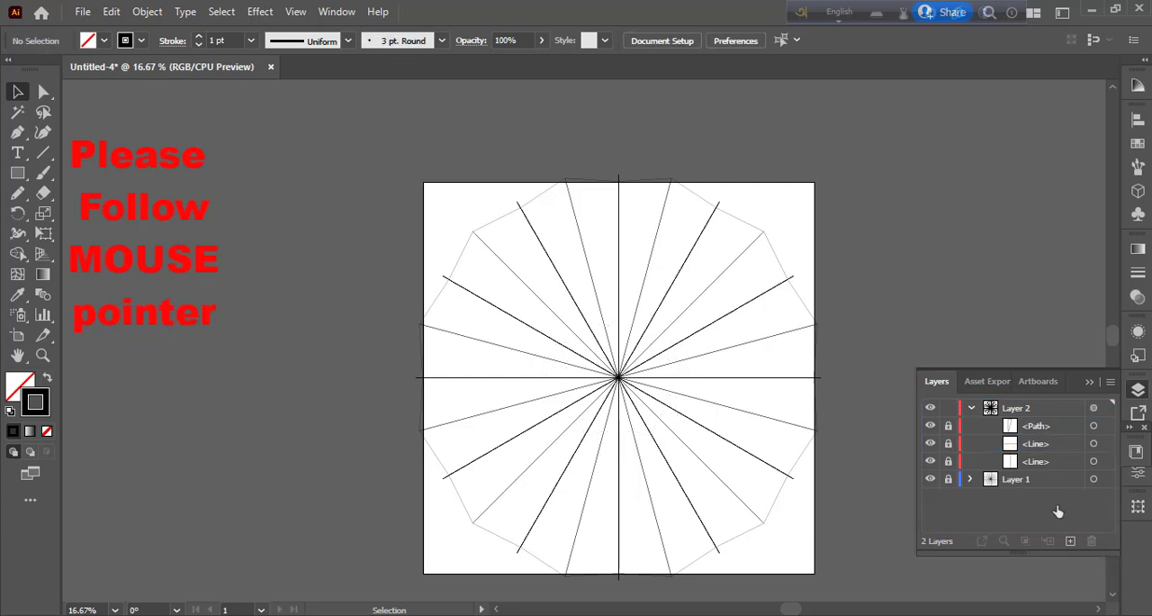
pyautogui.click(972, 409)
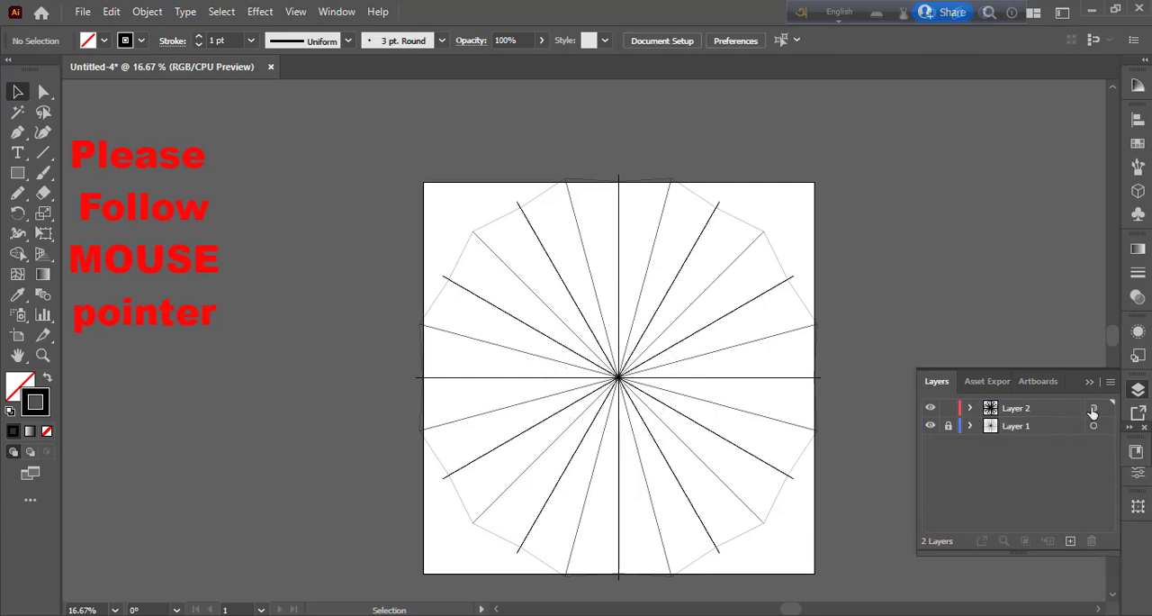
pyautogui.click(1064, 412)
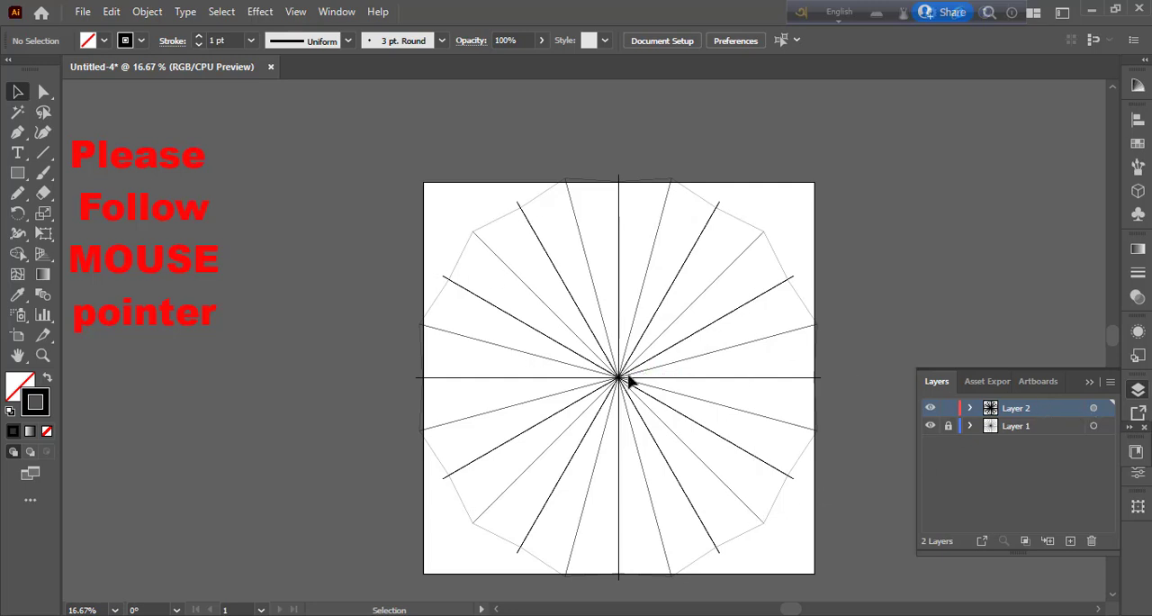
# Step: Restore the deleted diagonal line and unlock all objects in Layer 2
pyautogui.moveTo(622, 378); pyautogui.dragTo(625, 317)
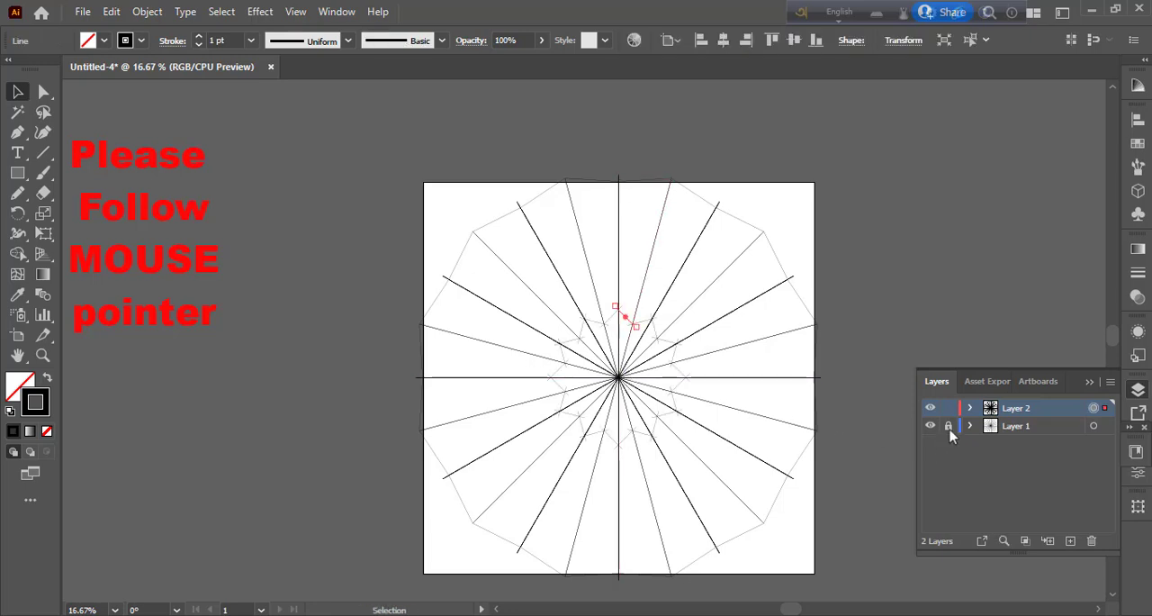
pyautogui.click(971, 407)
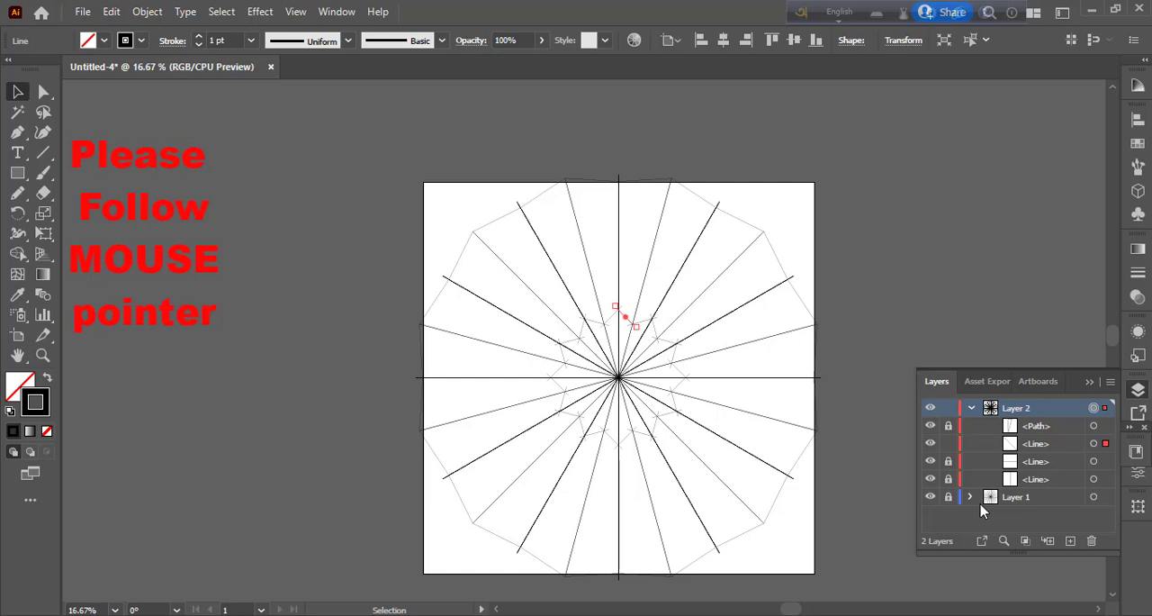
pyautogui.hotkey('ctrl', 'a')
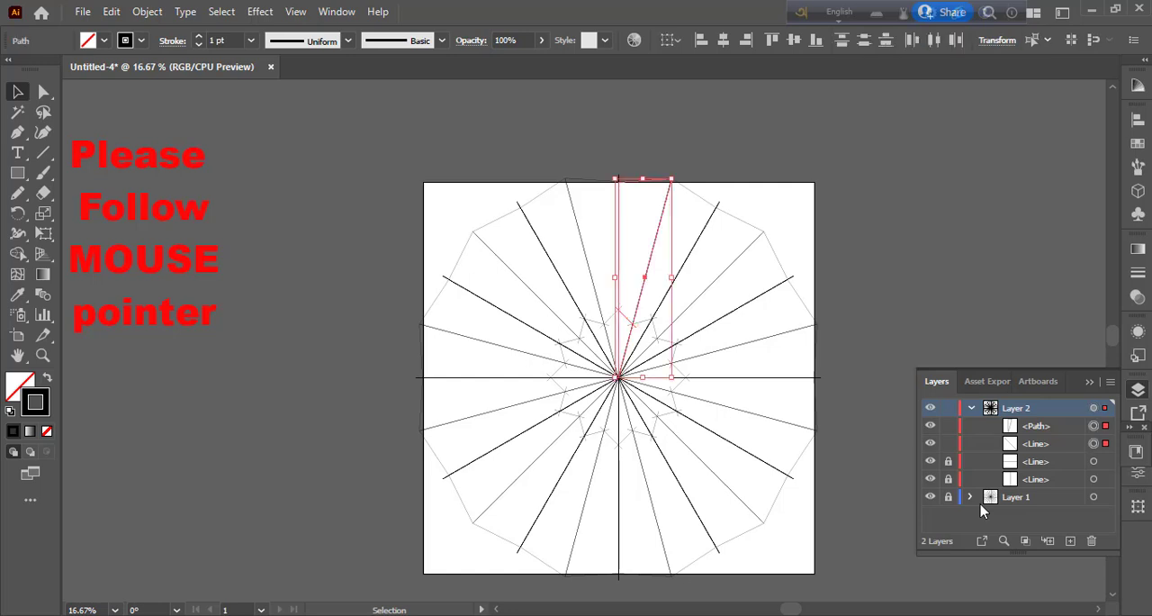
pyautogui.hotkey('ctrl', 'alt', '2')
pyautogui.hotkey('ctrl', 'alt', '2')
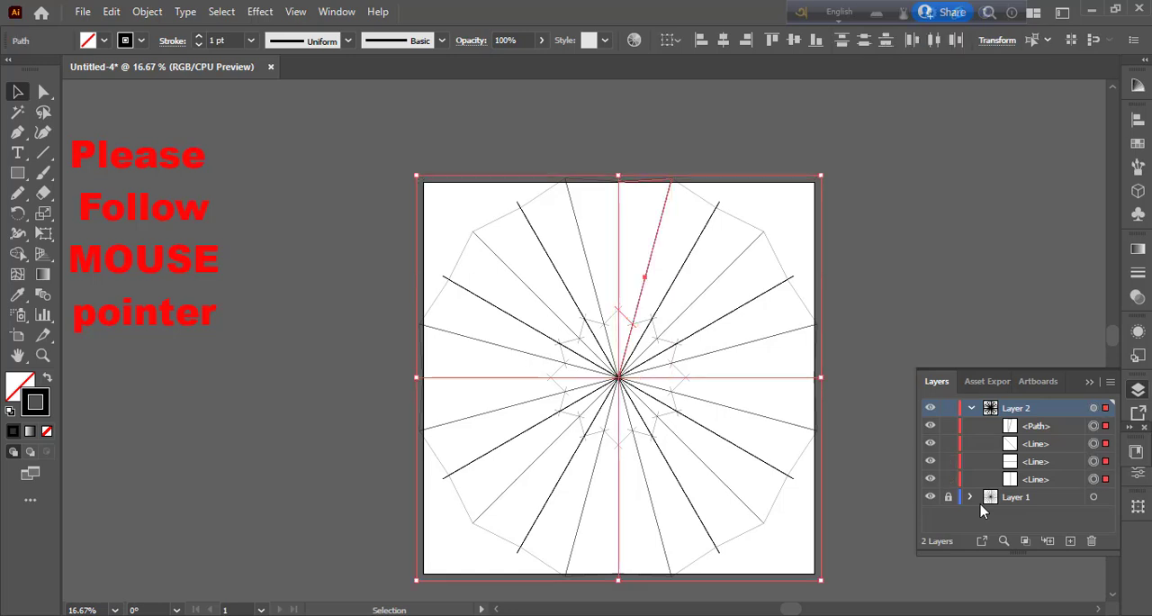
# Step: Lock both axis lines and the triangle path in Layer 2, leaving only the small diagonal line editable
pyautogui.click(948, 479)
pyautogui.click(948, 461)
pyautogui.click(948, 425)
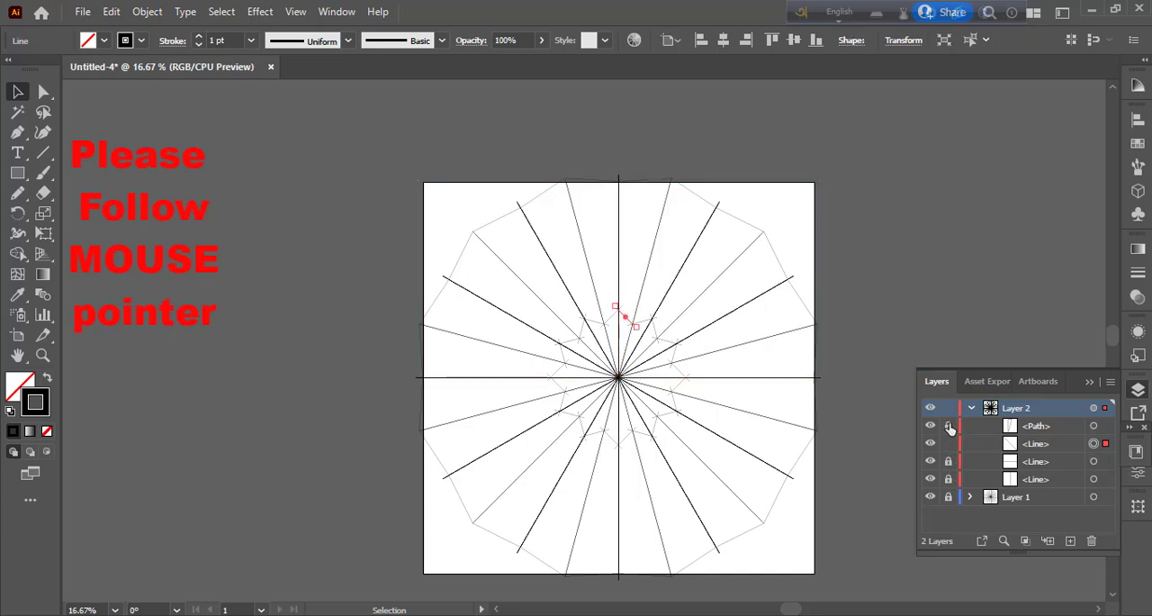
# Step: Delete the small diagonal line from Layer 2 and collapse the layer's contents
pyautogui.click(1070, 449)
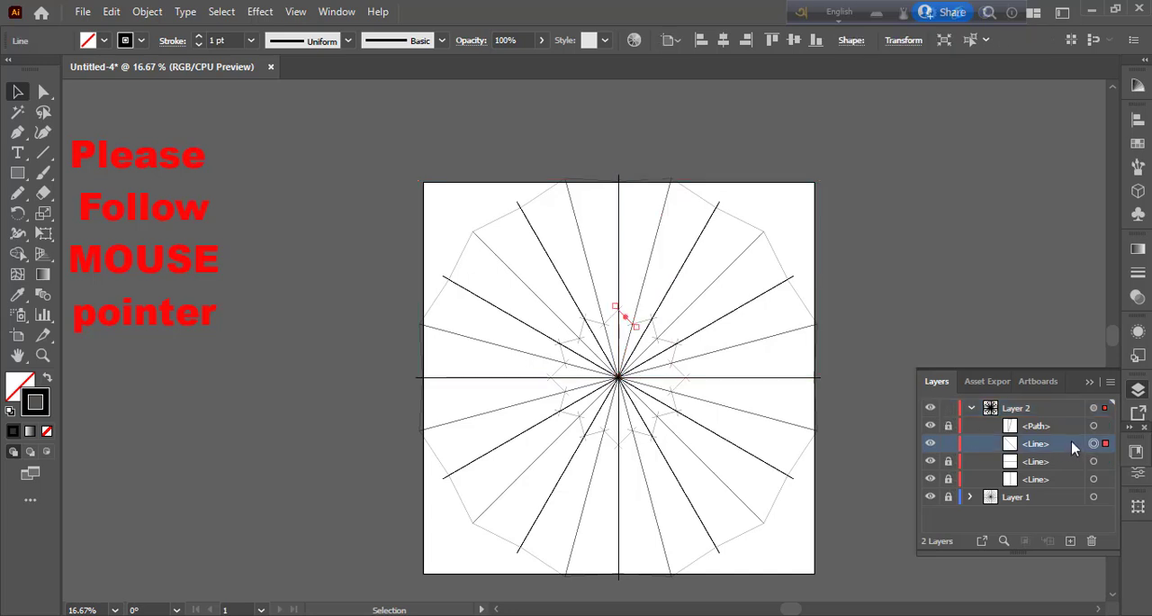
pyautogui.click(1092, 540)
pyautogui.click(971, 408)
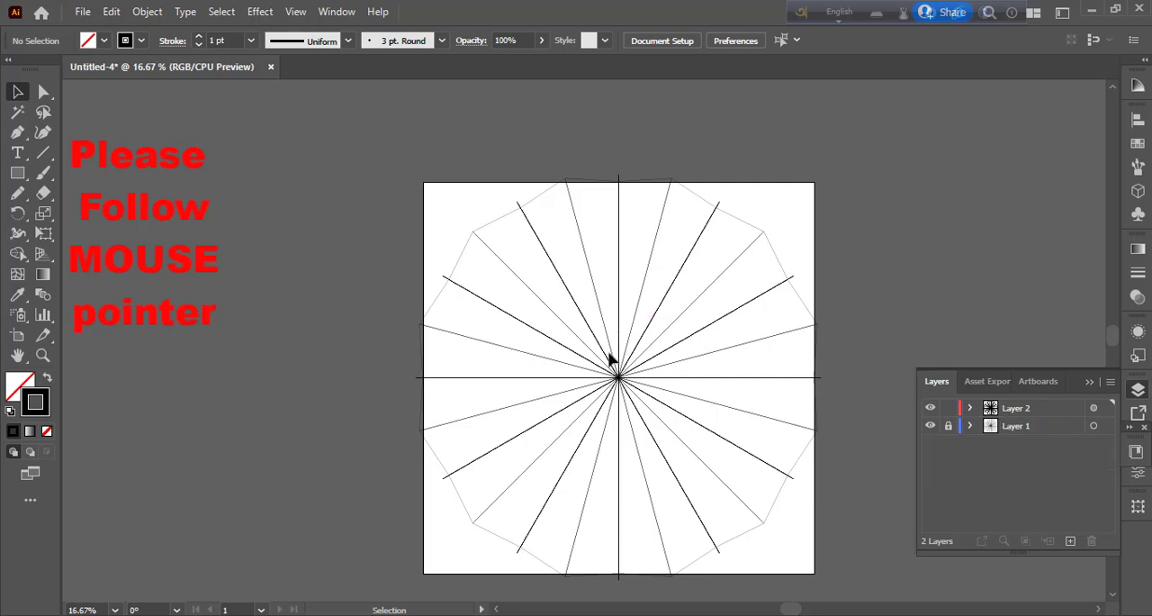
# Step: Make Layer 2 the active layer for drawing instead of the locked Layer 1
pyautogui.click(1055, 413)
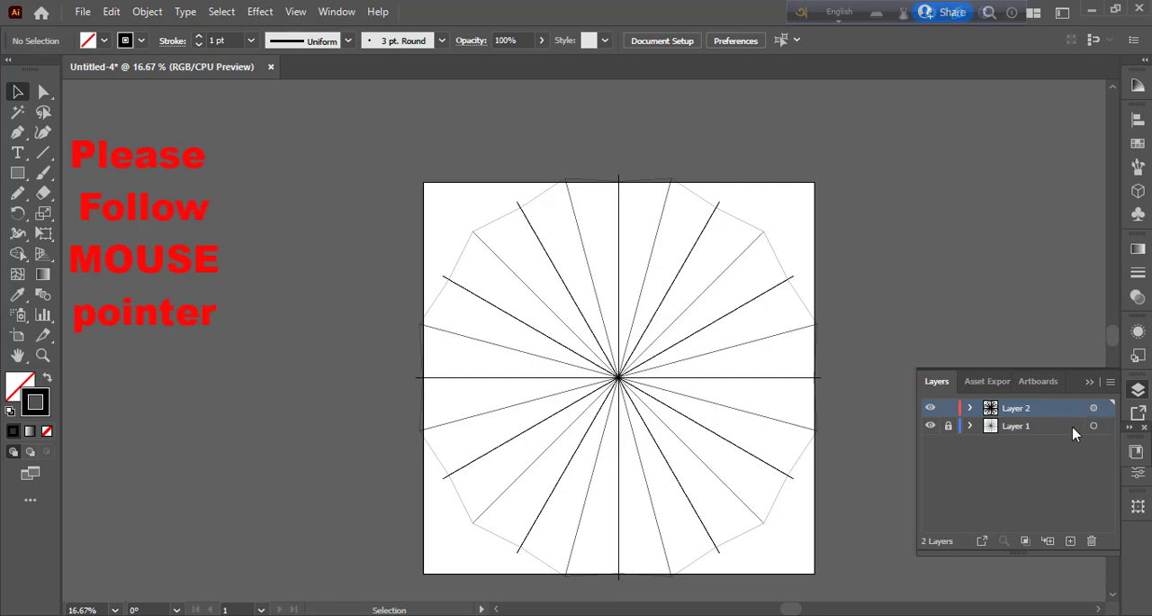
pyautogui.doubleClick(1074, 426)
pyautogui.click(657, 388)
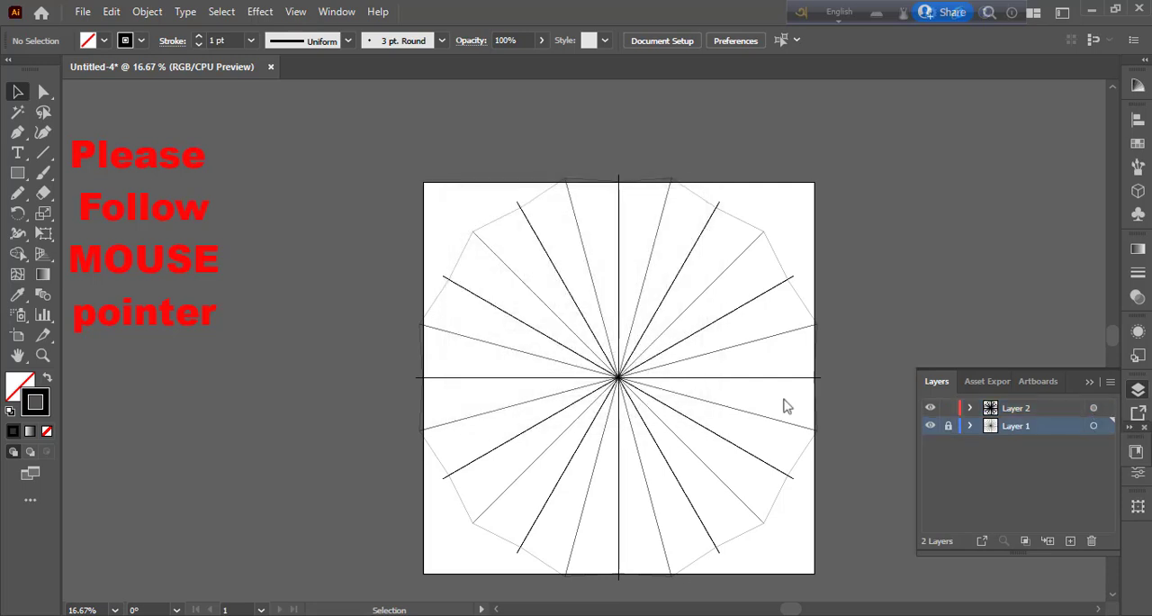
pyautogui.click(1049, 410)
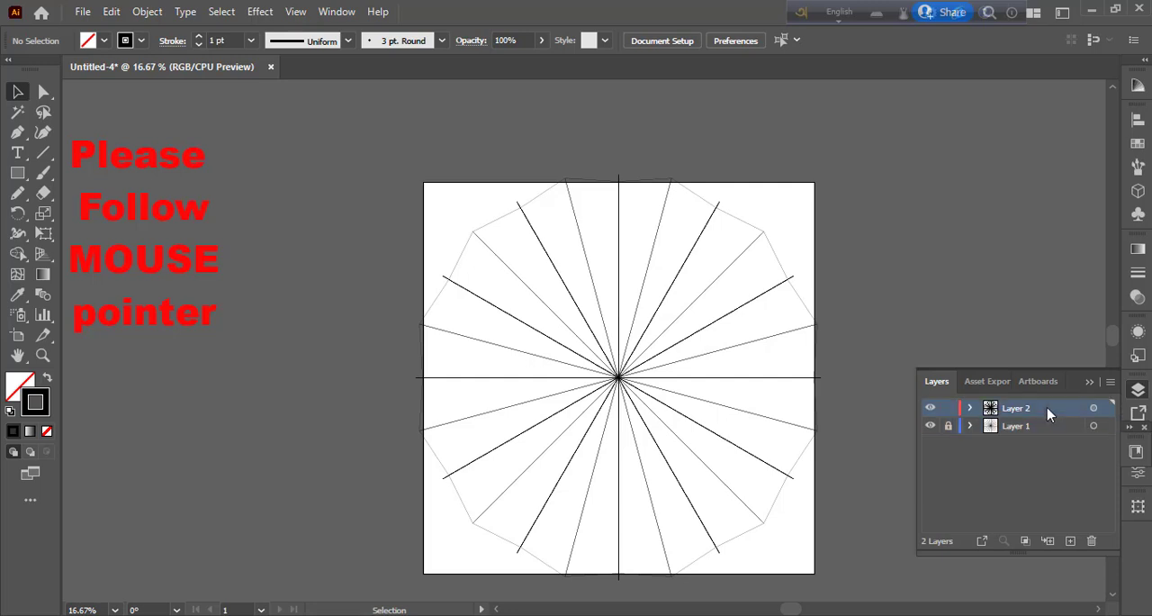
# Step: Try a short Pen segment from the ray just left of the vertical axis up to the axis, and undo it
pyautogui.hotkey('ctrl', '=')
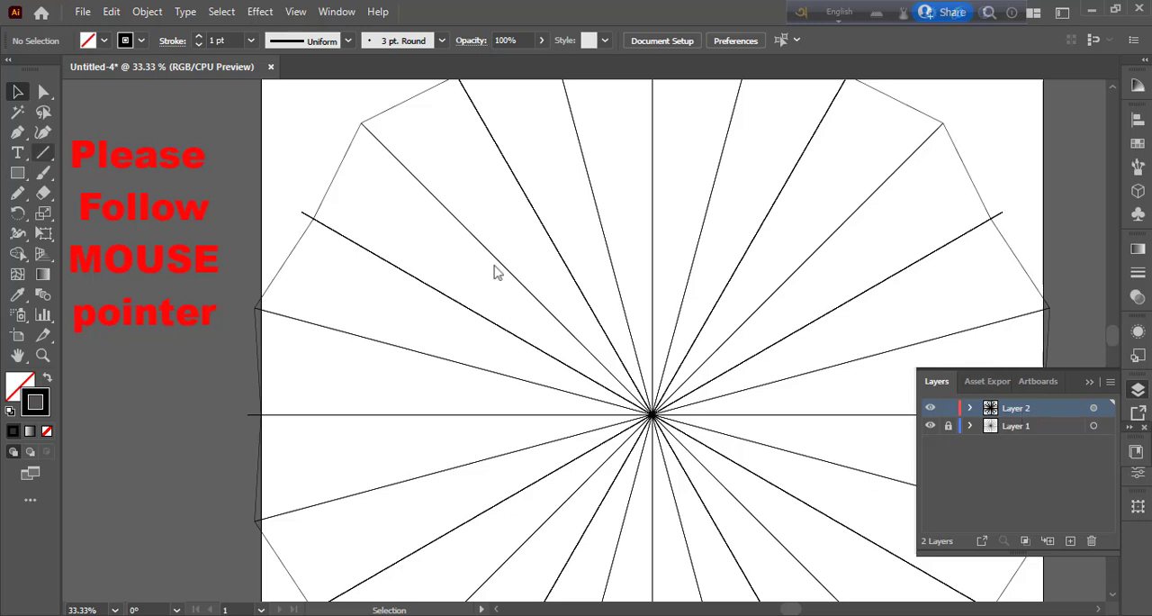
pyautogui.press('p')
pyautogui.click(629, 327)
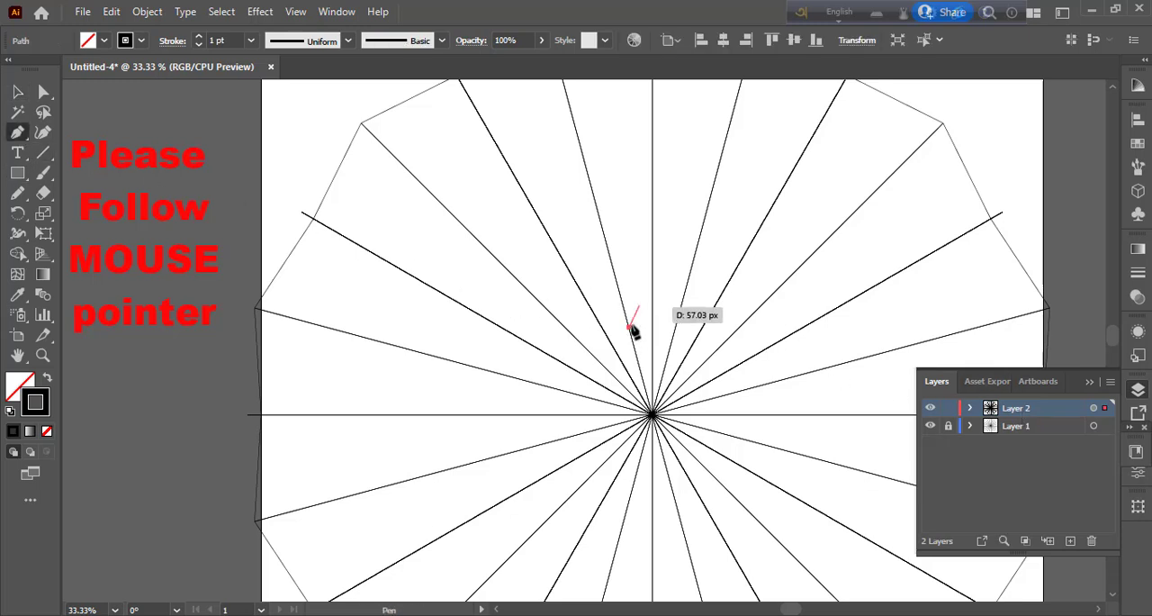
pyautogui.click(652, 296)
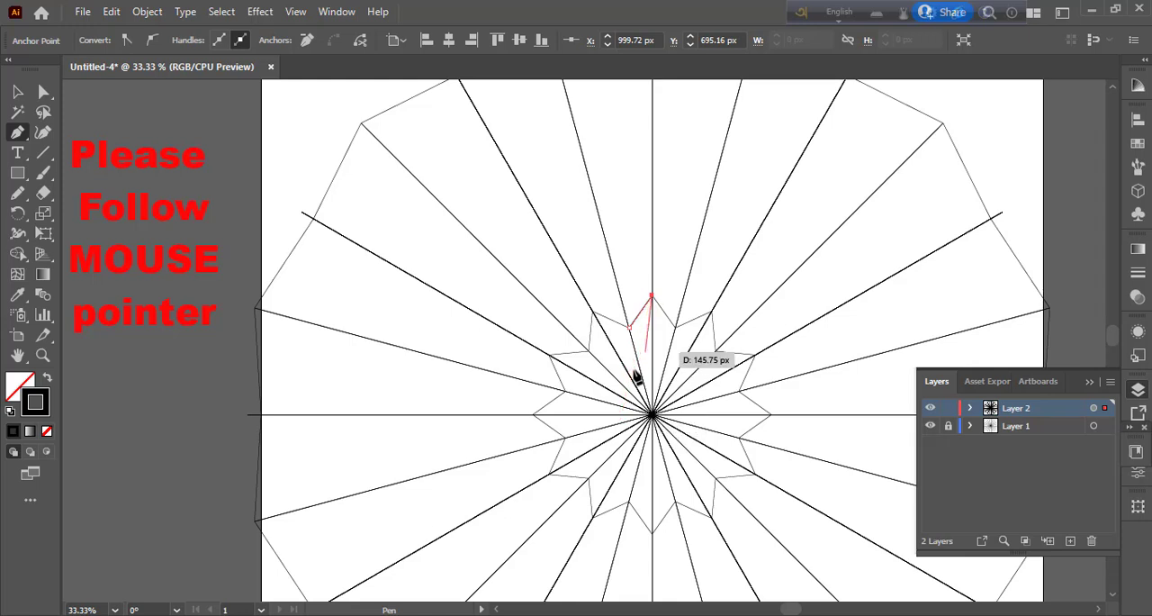
pyautogui.hotkey('ctrl', 'z')
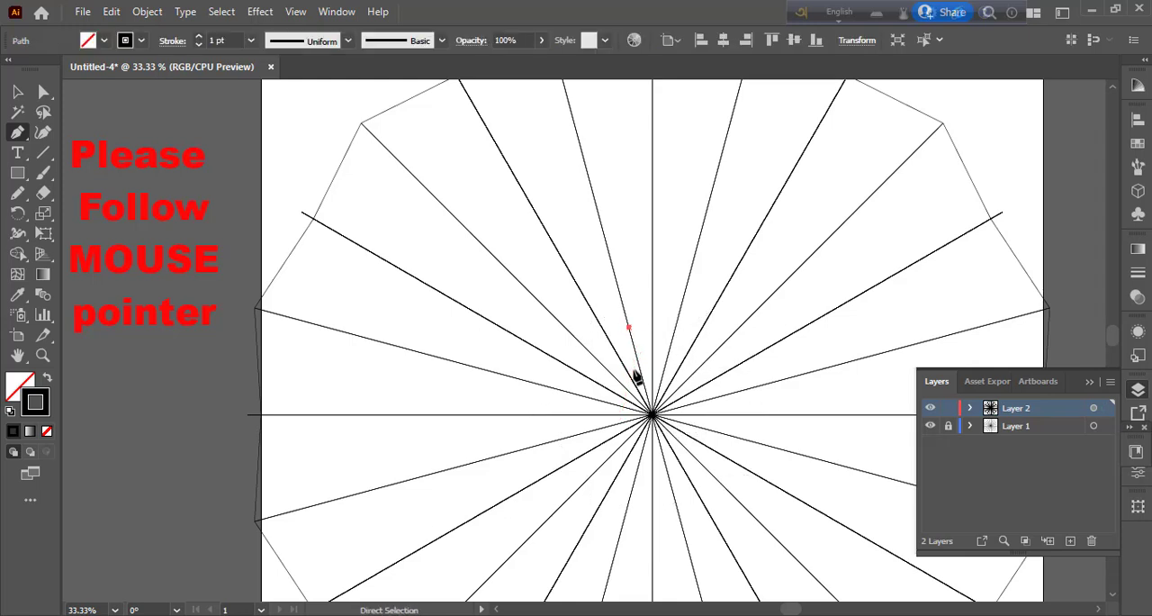
pyautogui.hotkey('ctrl', 'z')
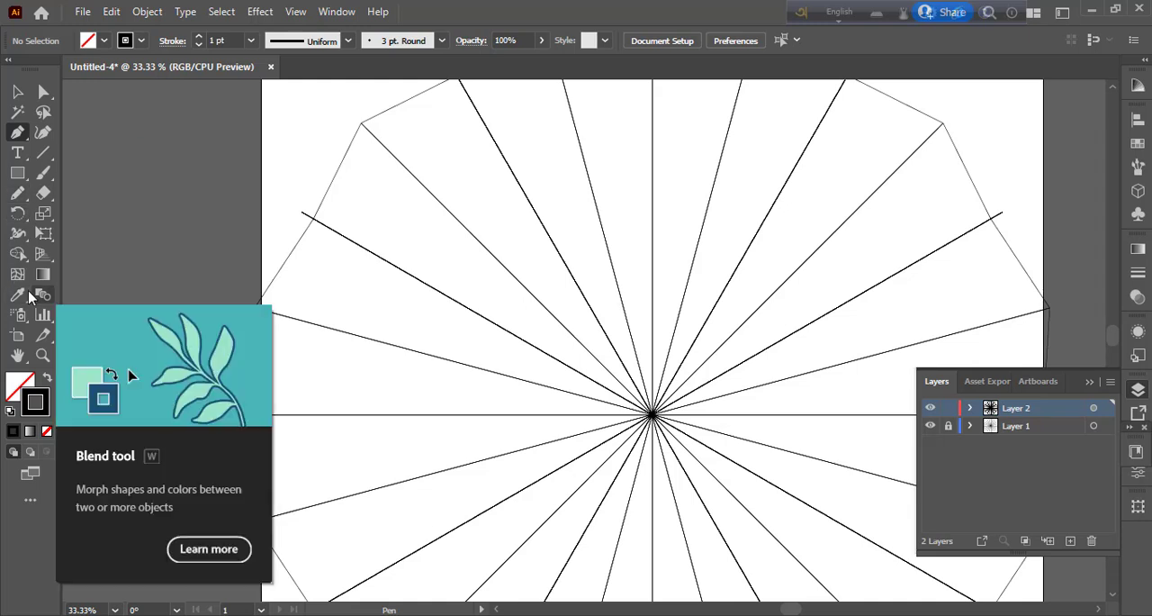
# Step: Draw a small circle centred on the point where all the guide rays meet
pyautogui.click(17, 172)
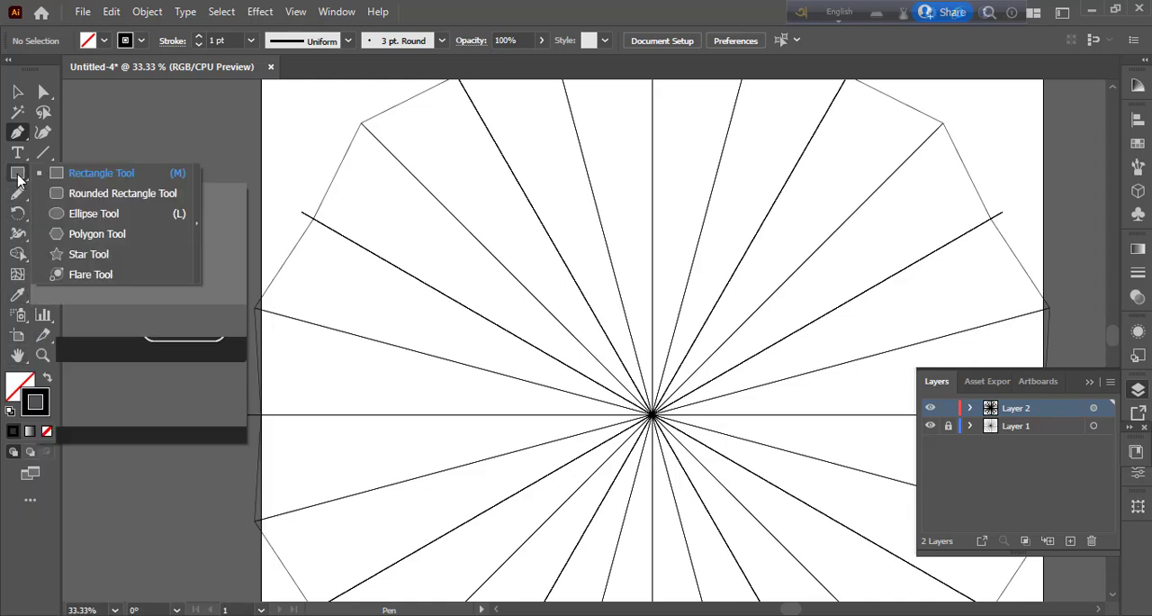
pyautogui.click(82, 214)
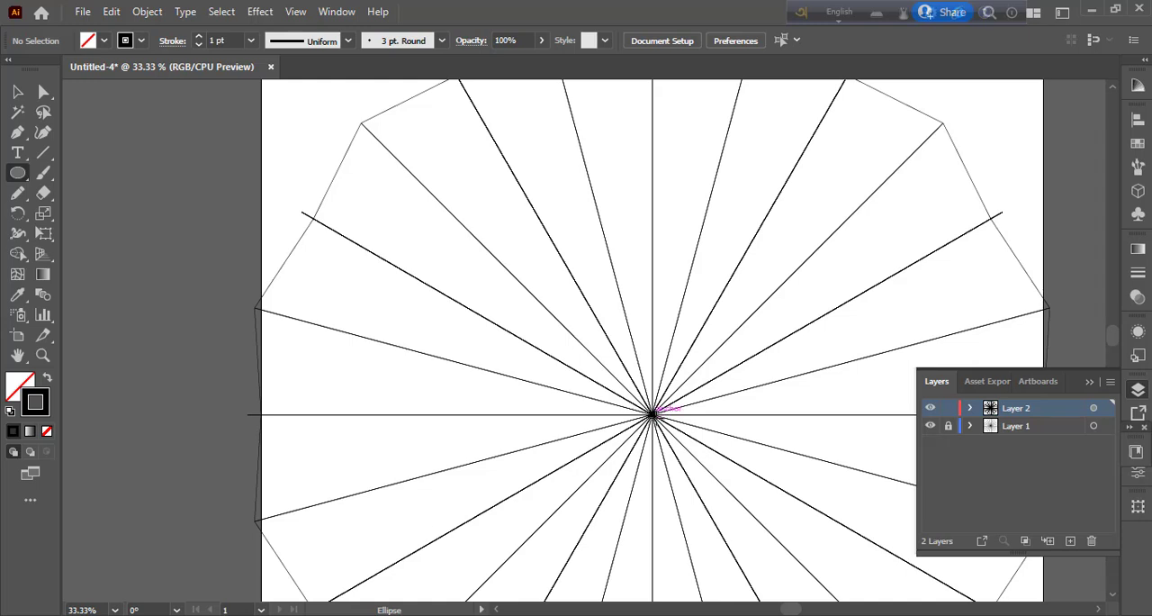
pyautogui.moveTo(655, 411); pyautogui.dragTo(668, 426)
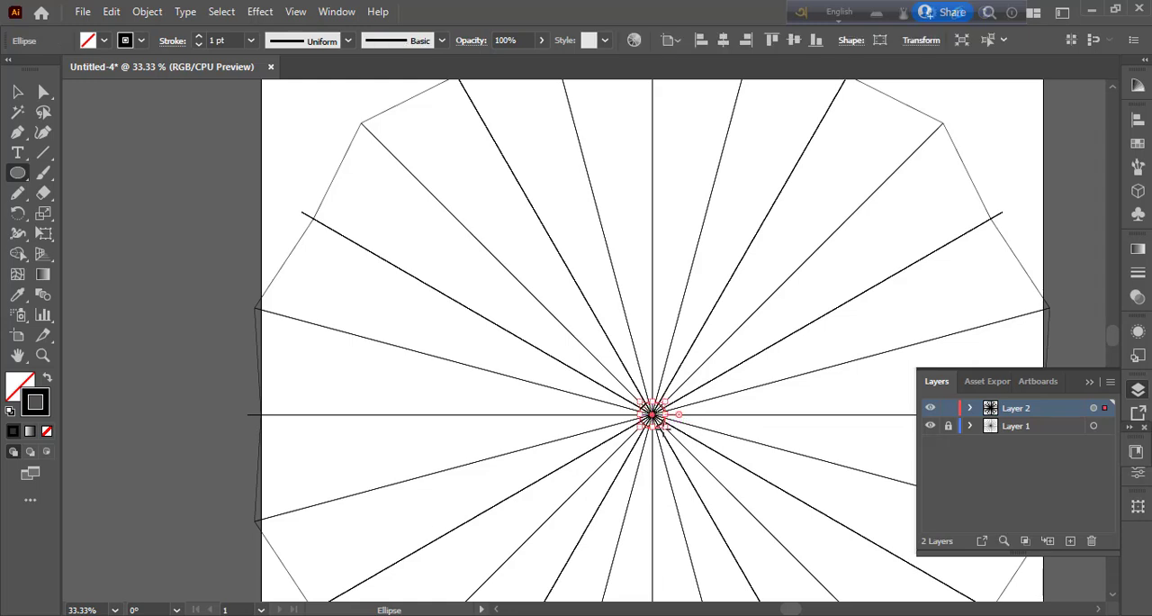
# Step: Give the centre circle a 20 pt purple stroke
pyautogui.click(251, 40)
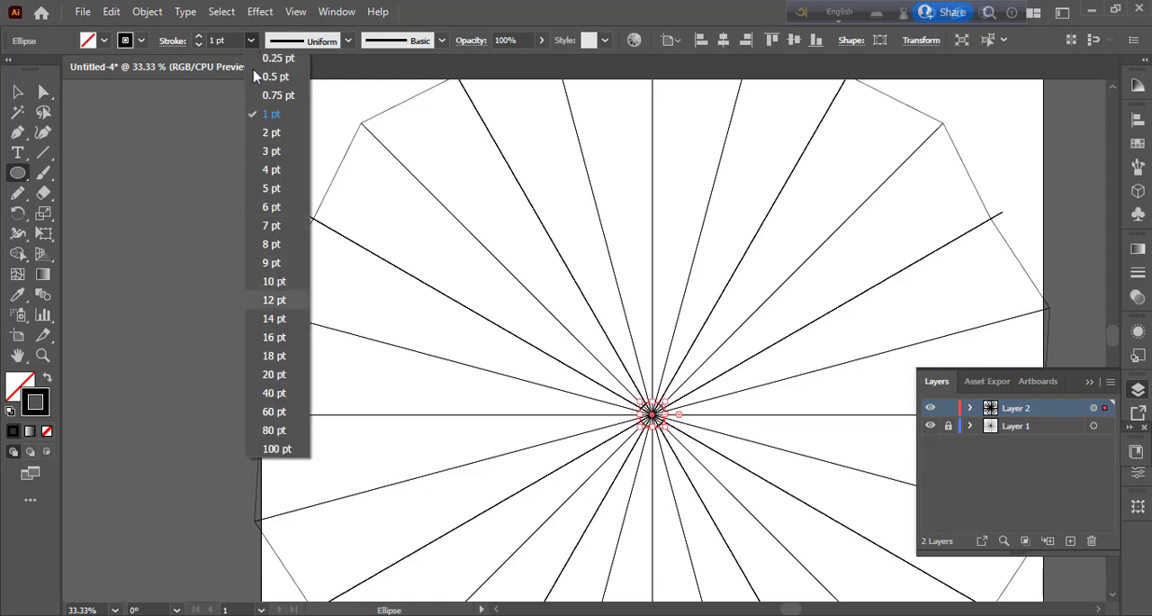
pyautogui.click(274, 374)
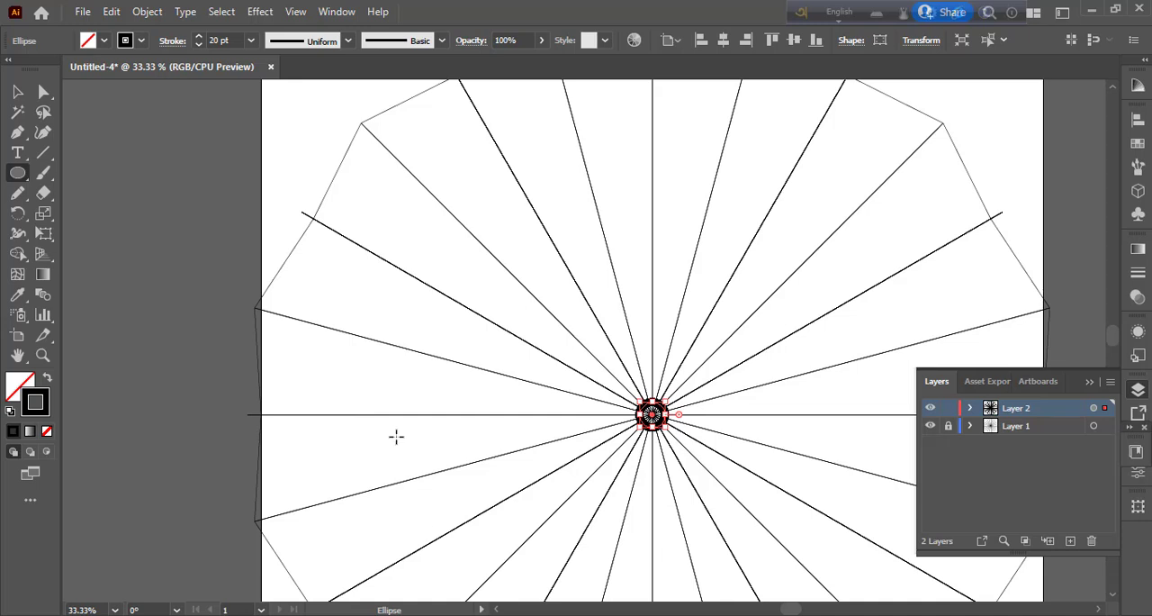
pyautogui.click(142, 42)
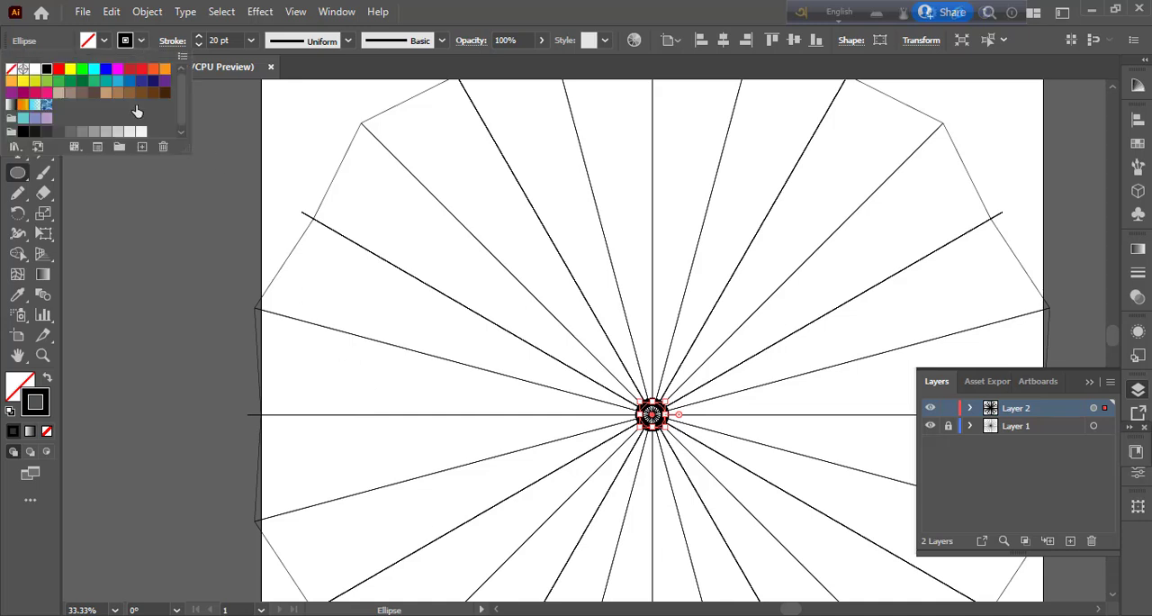
pyautogui.click(11, 93)
pyautogui.click(143, 42)
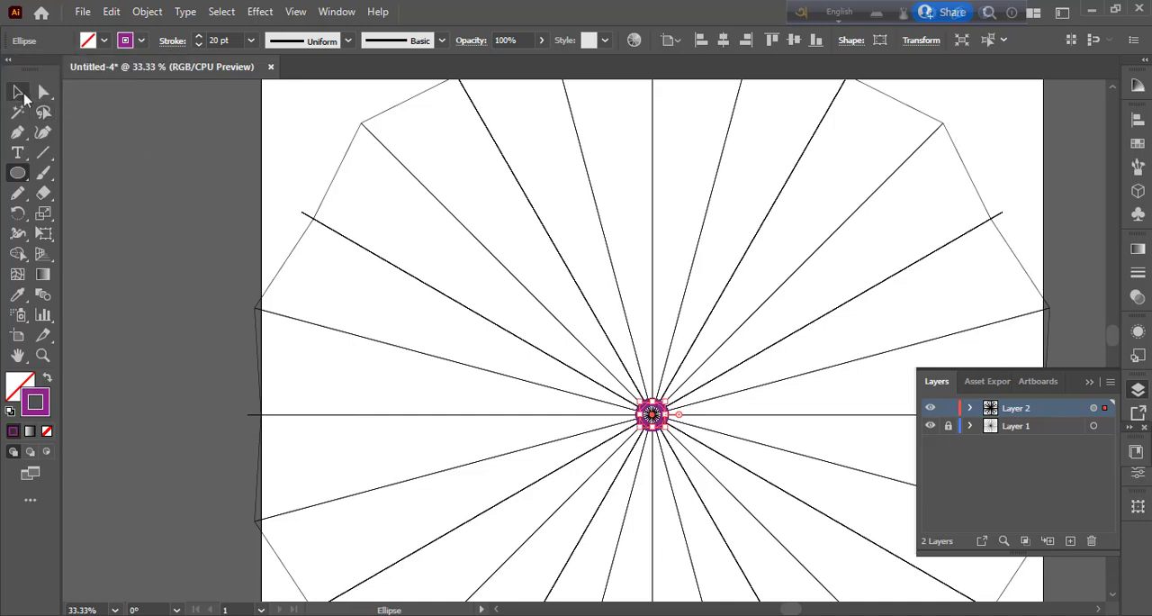
# Step: Draw a slightly larger circle centred on the vertical axis, above the centre ring, with the same purple stroke
pyautogui.click(18, 93)
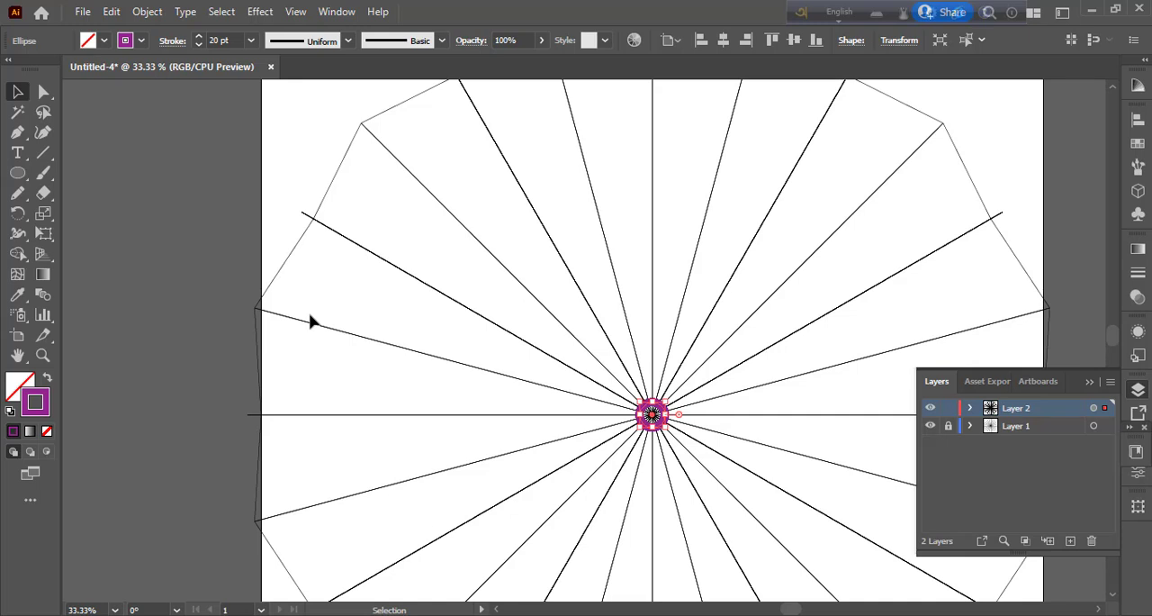
pyautogui.hotkey('ctrl', '=')
pyautogui.hotkey('ctrl', '=')
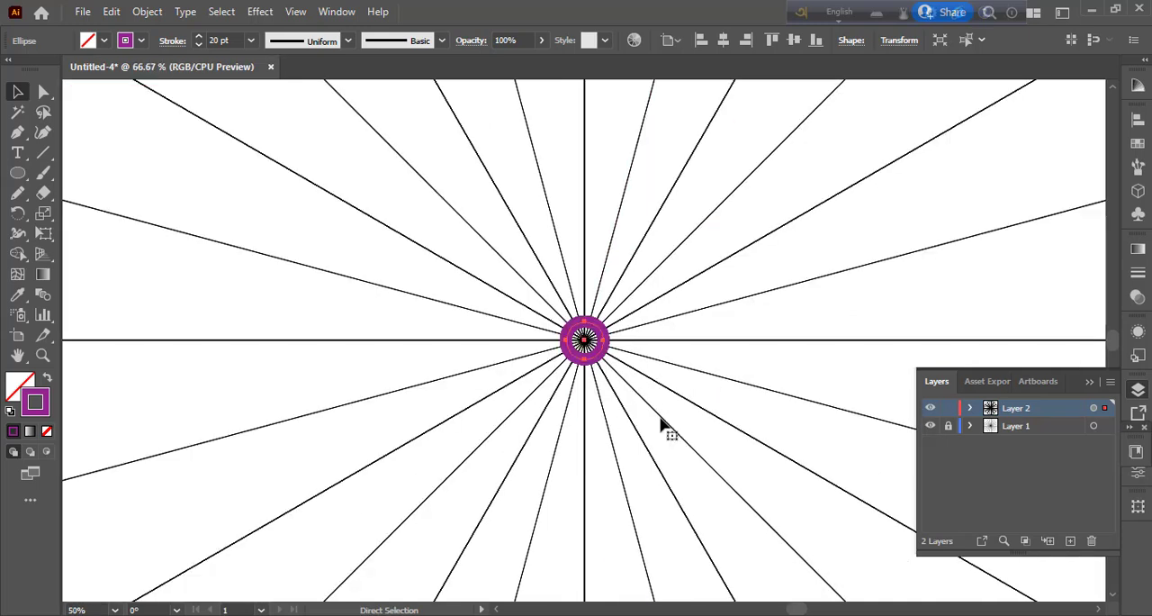
pyautogui.hotkey('ctrl', '=')
pyautogui.press('l')
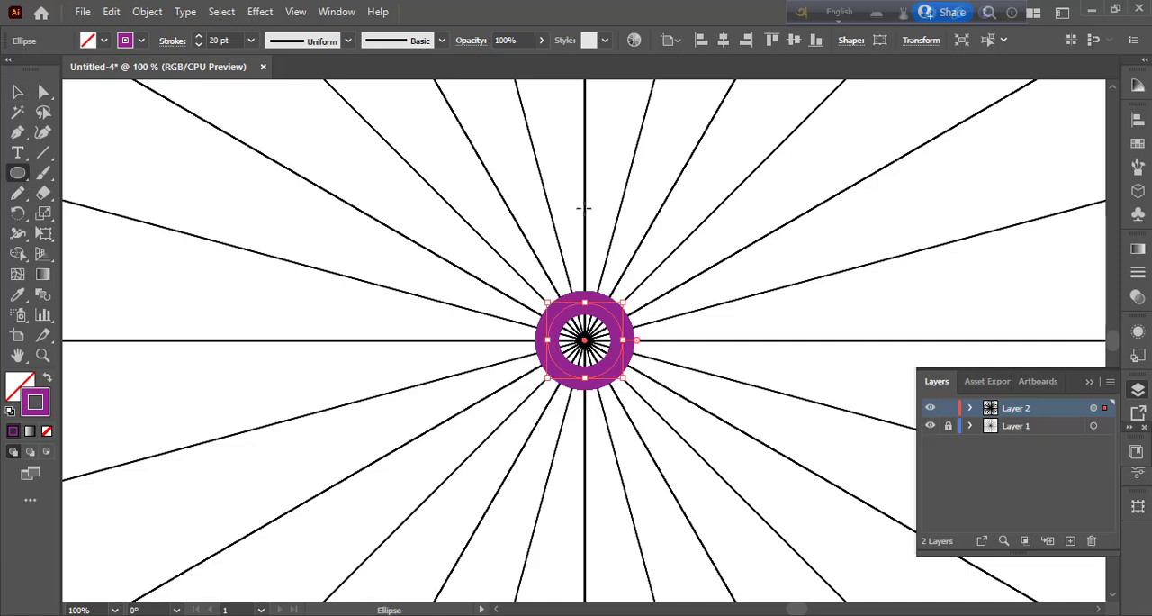
pyautogui.moveTo(584, 208); pyautogui.dragTo(627, 212)
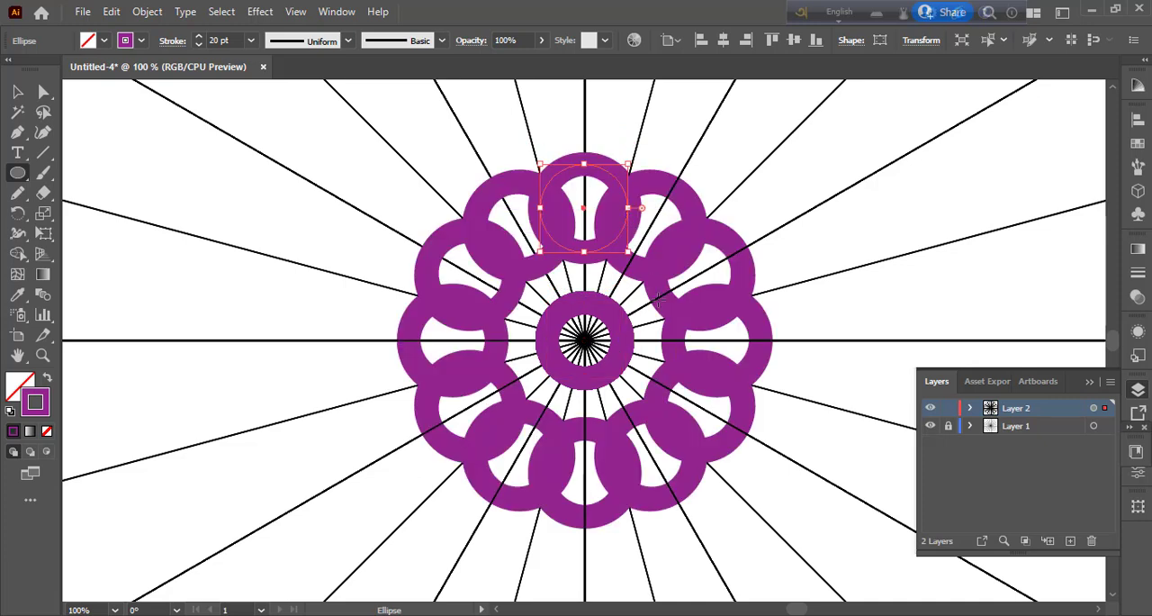
# Step: Nudge the new circle along the vertical axis closer to the centre ring, leaving a narrow gap
pyautogui.press('Down')
pyautogui.press('Down')
pyautogui.press('Down')
pyautogui.press('Down')
pyautogui.press('Down')
pyautogui.press('Down')
pyautogui.press('Down')
pyautogui.press('Down')
pyautogui.press('Down')
pyautogui.press('Down')
pyautogui.press('Down')
pyautogui.press('Down')
pyautogui.press('Down')
pyautogui.press('Down')
pyautogui.press('Down')
pyautogui.press('Down')
pyautogui.press('Down')
pyautogui.press('Down')
pyautogui.press('Down')
pyautogui.press('Down')
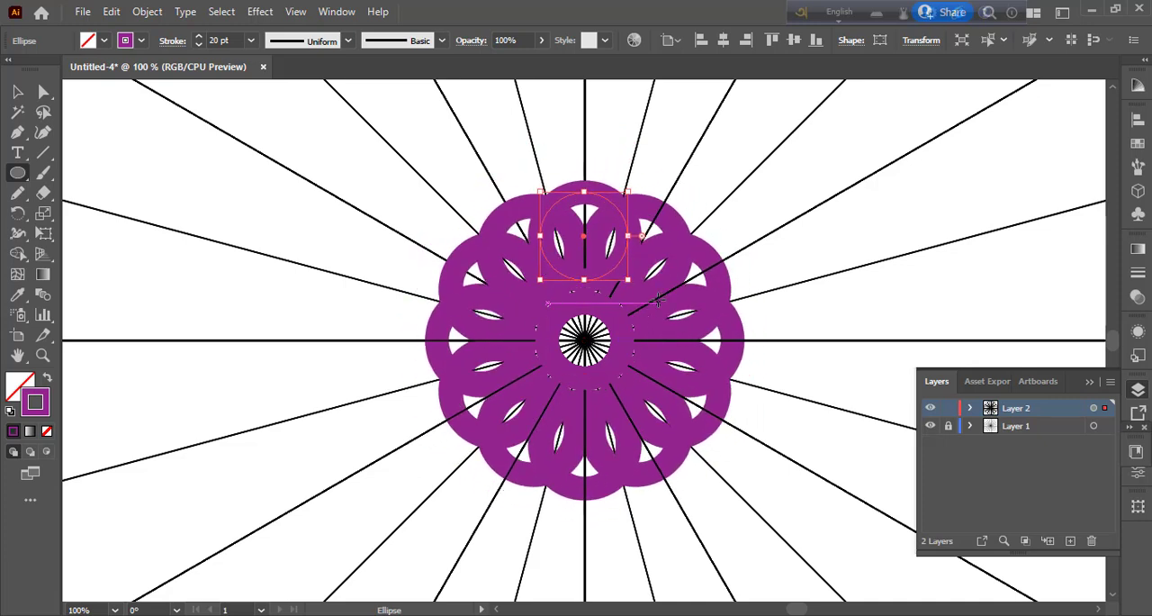
pyautogui.press('Up')
pyautogui.press('Up')
pyautogui.press('Up')
pyautogui.press('Up')
pyautogui.press('Up')
pyautogui.press('Up')
pyautogui.press('Up')
pyautogui.press('Up')
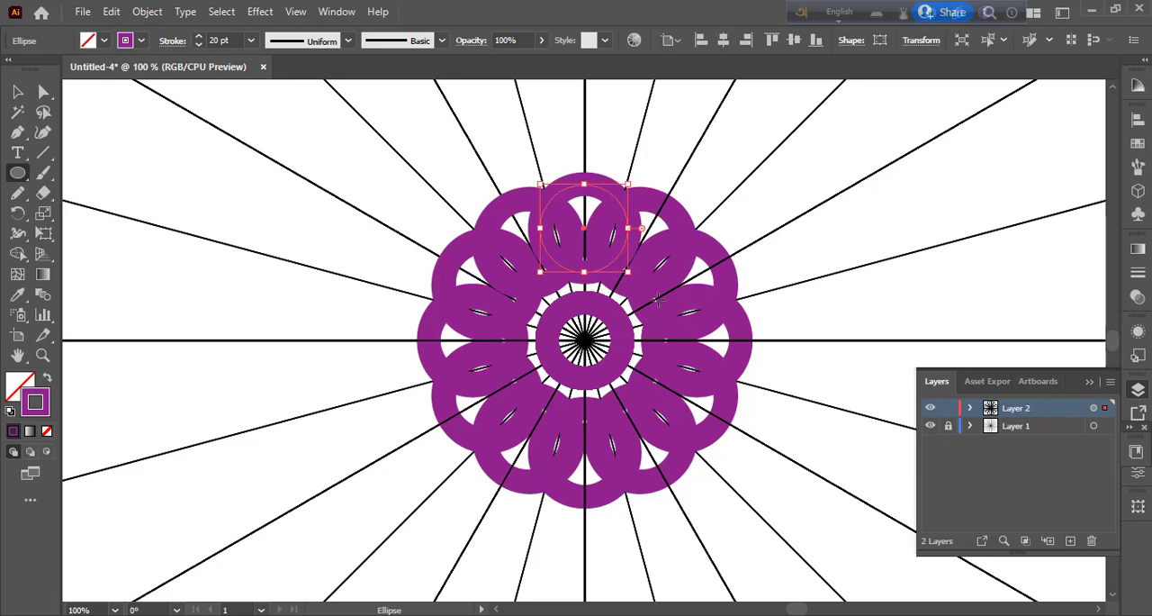
# Step: Thin the axis circle's stroke to 10 pt and nudge the circle down toward the centre ring
pyautogui.click(251, 41)
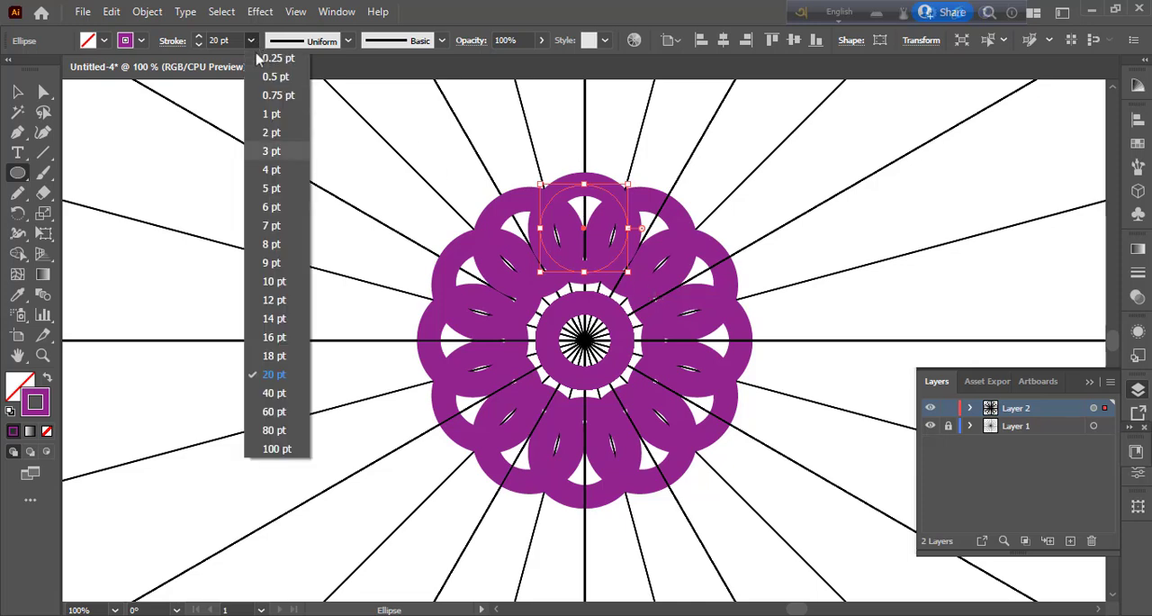
pyautogui.click(270, 276)
pyautogui.press('Down')
pyautogui.press('Down')
pyautogui.press('Down')
pyautogui.press('Down')
pyautogui.press('Down')
pyautogui.press('Down')
pyautogui.press('Down')
pyautogui.press('Down')
pyautogui.press('Down')
pyautogui.press('Down')
pyautogui.press('Down')
pyautogui.press('Down')
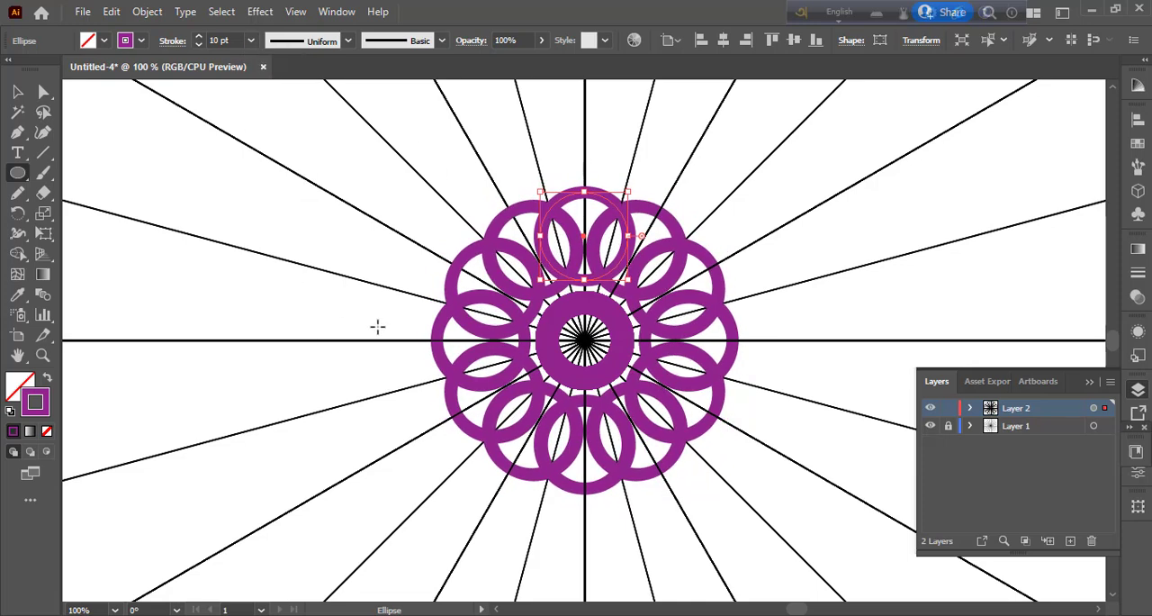
# Step: Set the axis circle's stroke to 5 pt, fine-tune its position against the centre ring, and deselect it
pyautogui.click(252, 40)
pyautogui.click(270, 192)
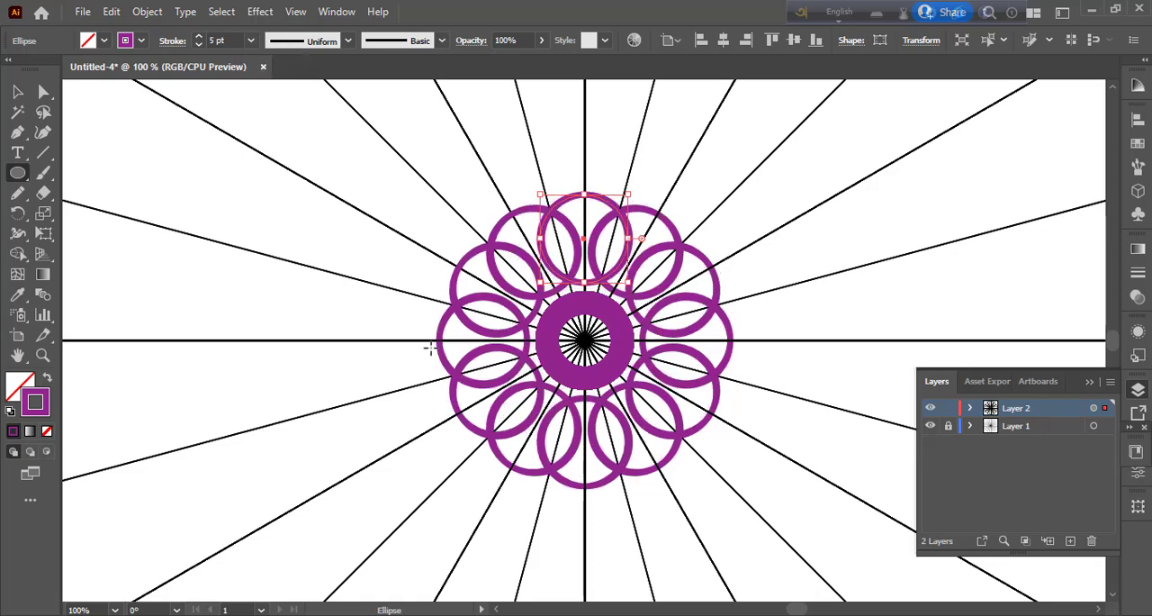
pyautogui.press('Up')
pyautogui.press('Up')
pyautogui.press('Up')
pyautogui.press('Up')
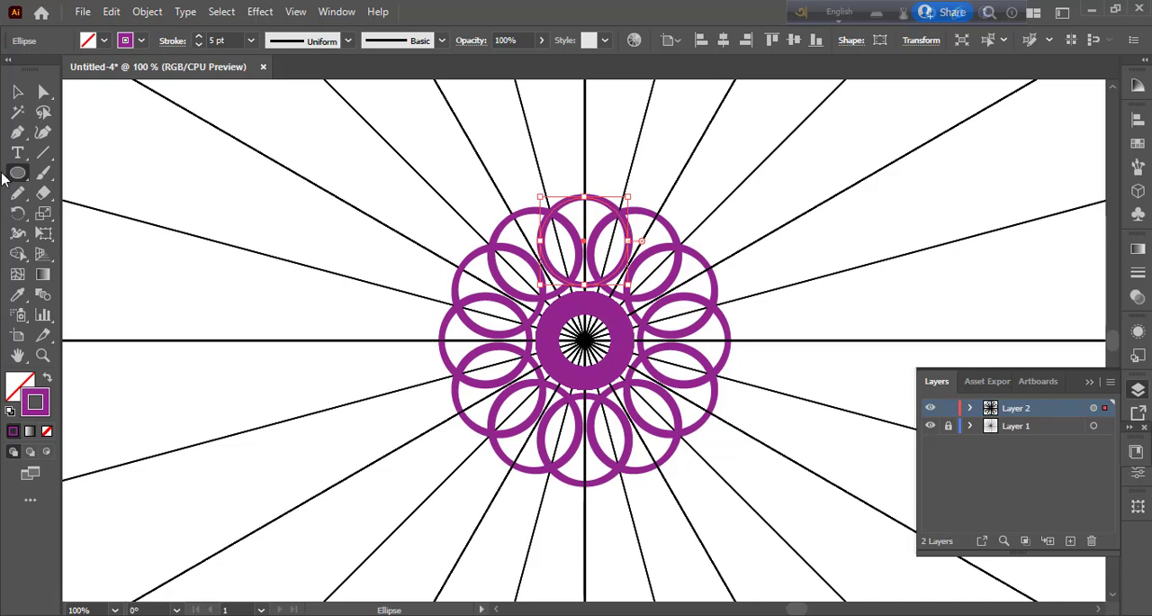
pyautogui.click(17, 91)
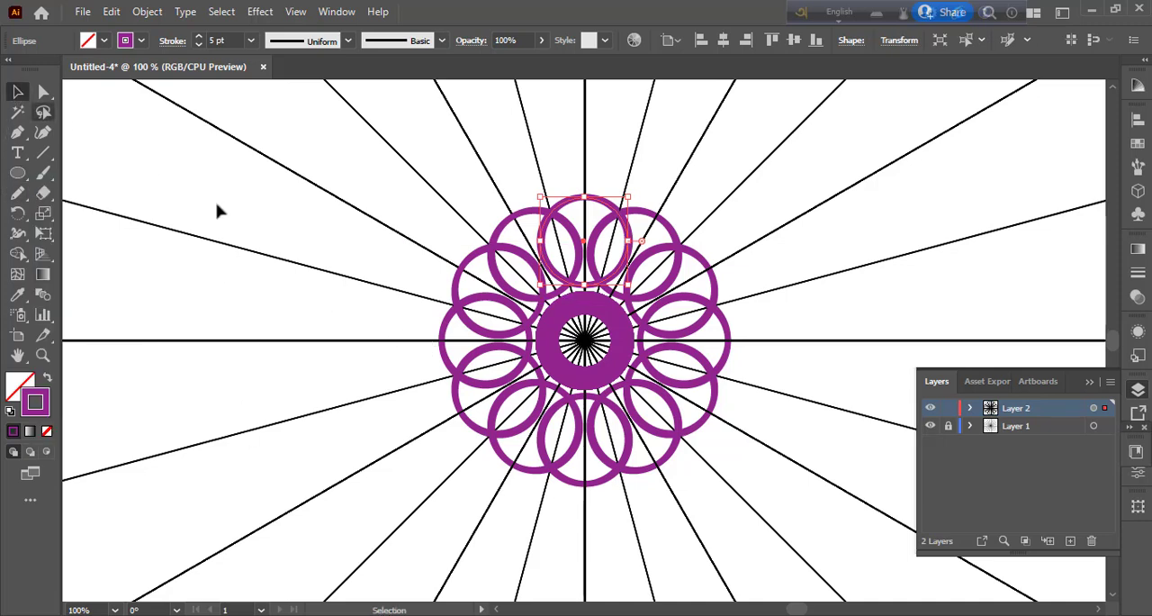
pyautogui.click(218, 211)
# Step: Draw a smaller concentric circle inside the circle on the upper vertical axis, with an orange fill and no stroke
pyautogui.click(17, 173)
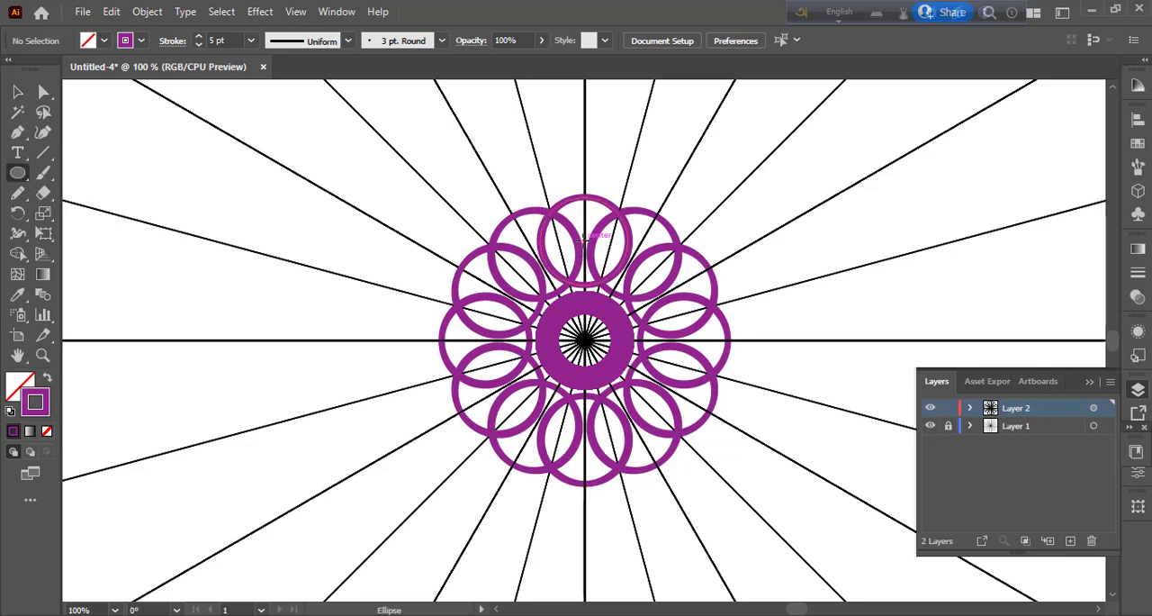
pyautogui.moveTo(585, 236); pyautogui.dragTo(612, 265)
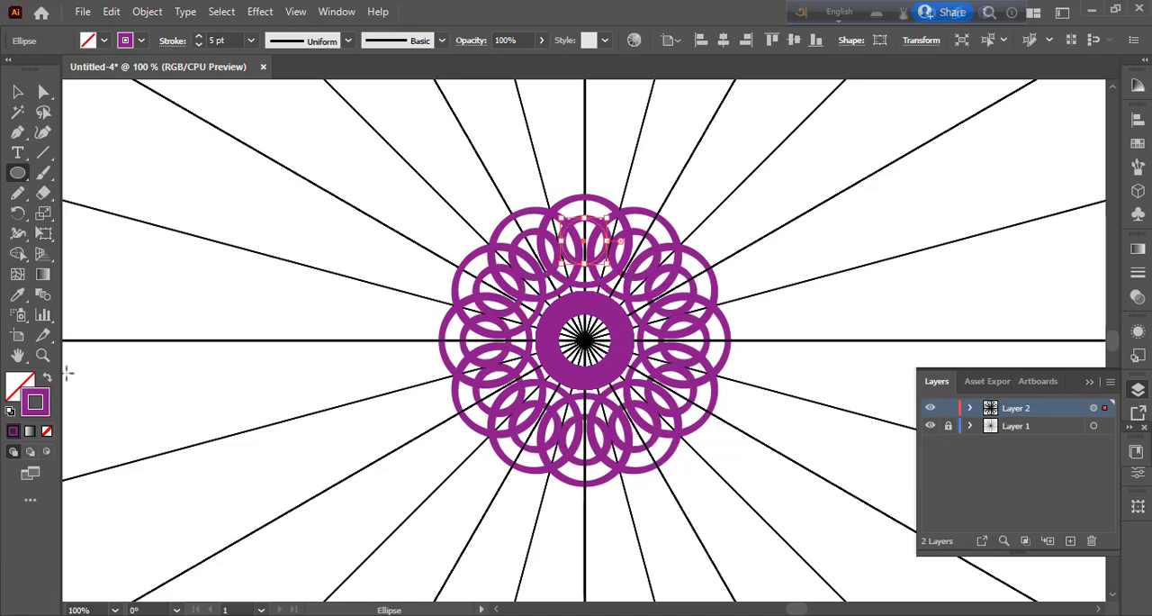
pyautogui.click(50, 382)
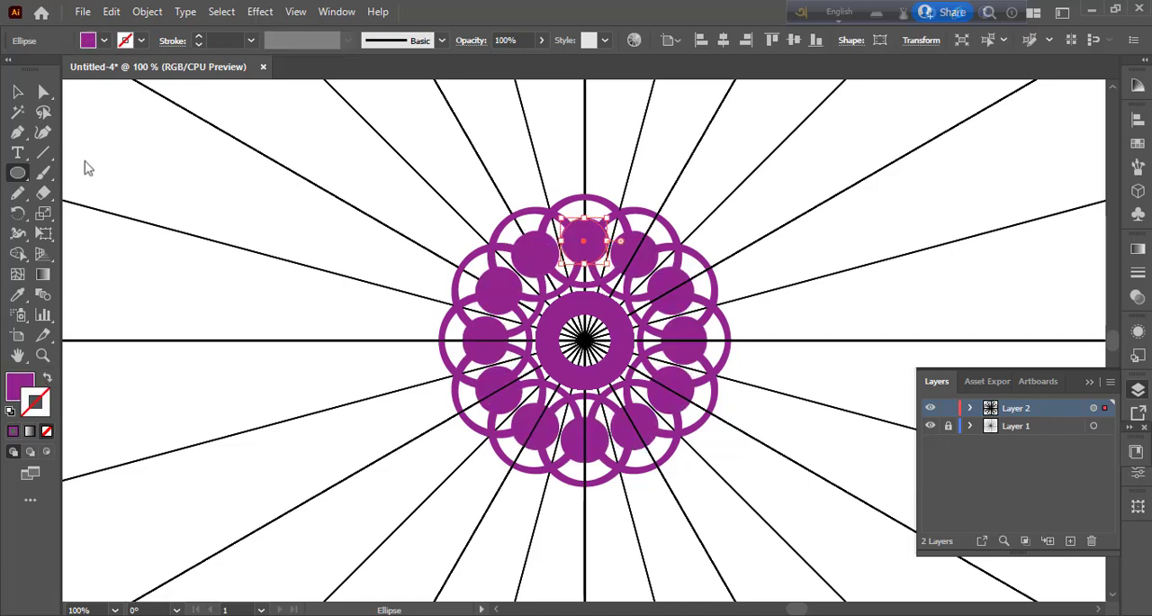
pyautogui.click(103, 41)
pyautogui.click(163, 70)
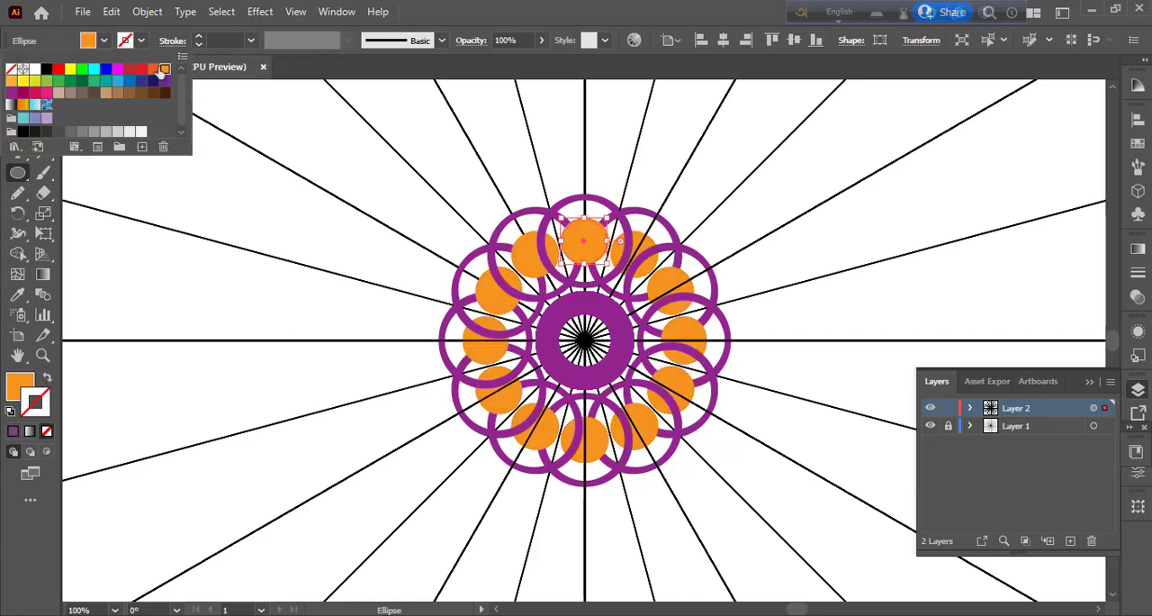
pyautogui.click(132, 45)
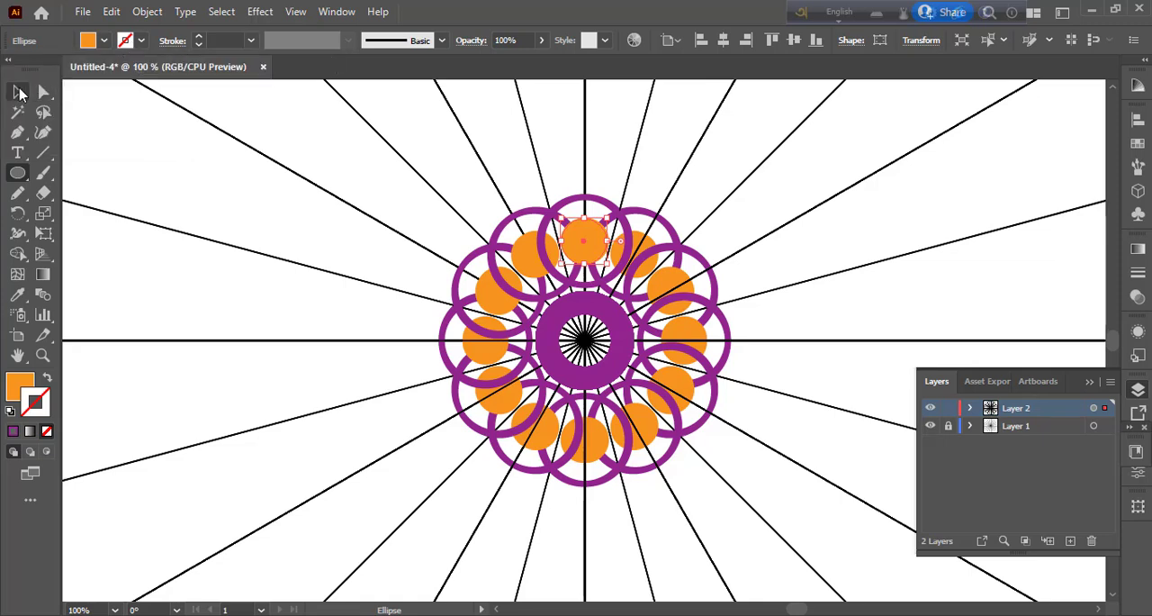
pyautogui.click(18, 91)
pyautogui.click(160, 195)
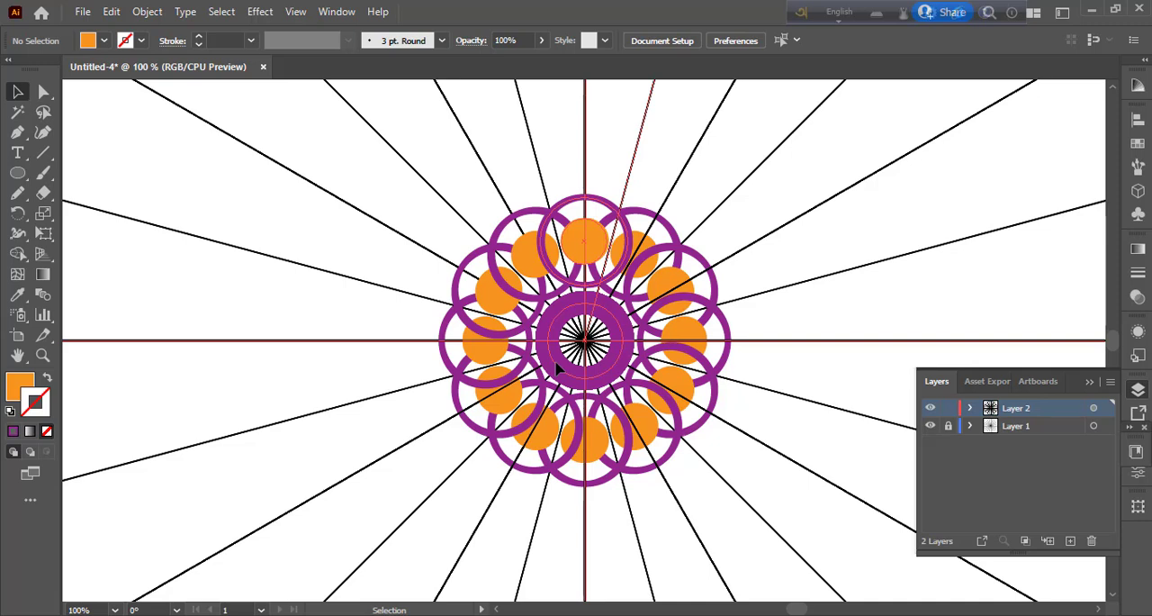
# Step: Draw a still smaller concentric circle inside the orange one, fill it white, and deselect it
pyautogui.press('l')
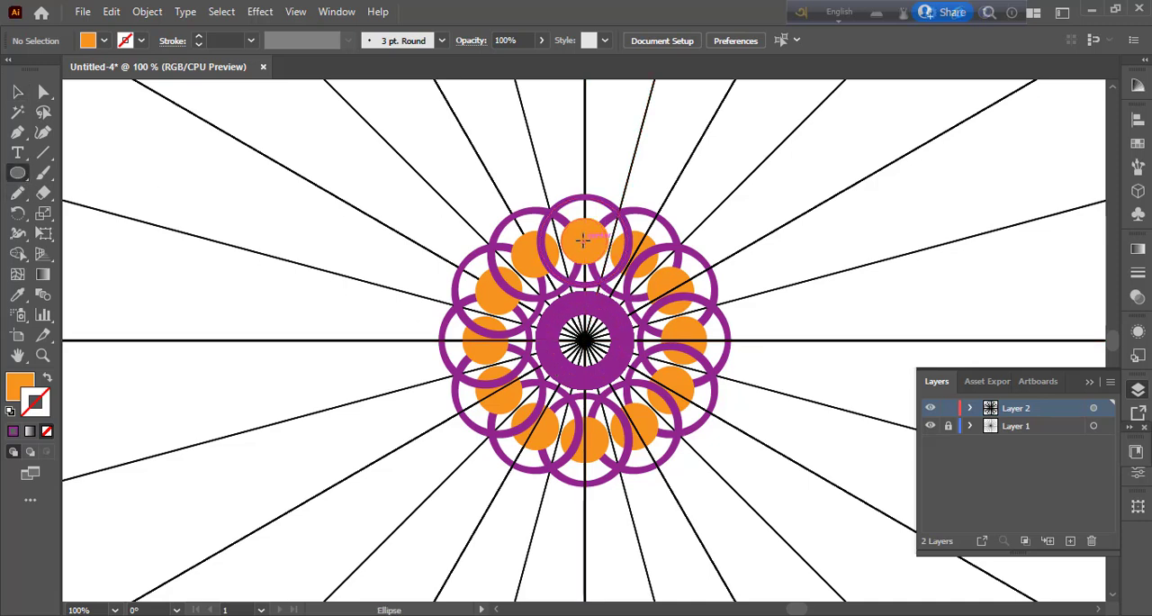
pyautogui.moveTo(583, 237); pyautogui.dragTo(603, 260)
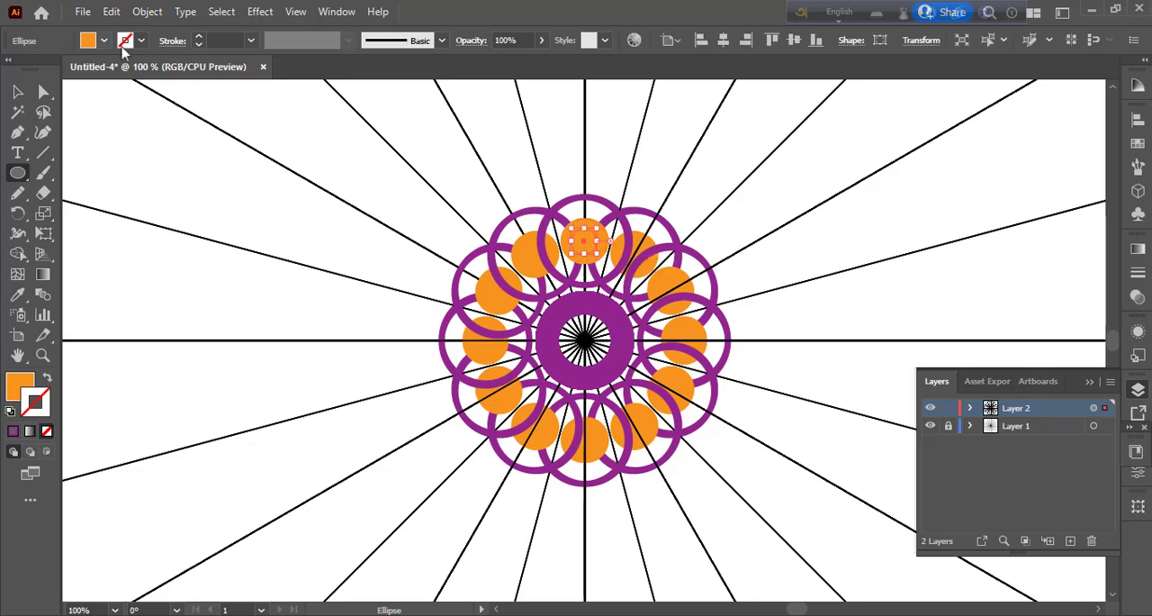
pyautogui.click(105, 40)
pyautogui.click(36, 69)
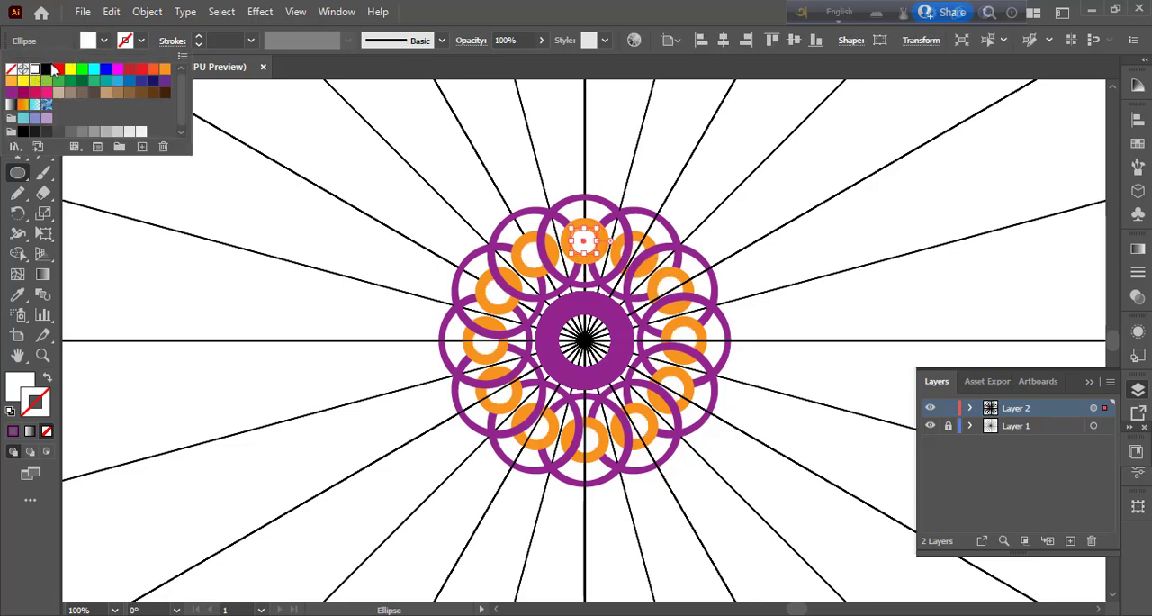
pyautogui.click(104, 41)
pyautogui.click(17, 91)
pyautogui.click(123, 163)
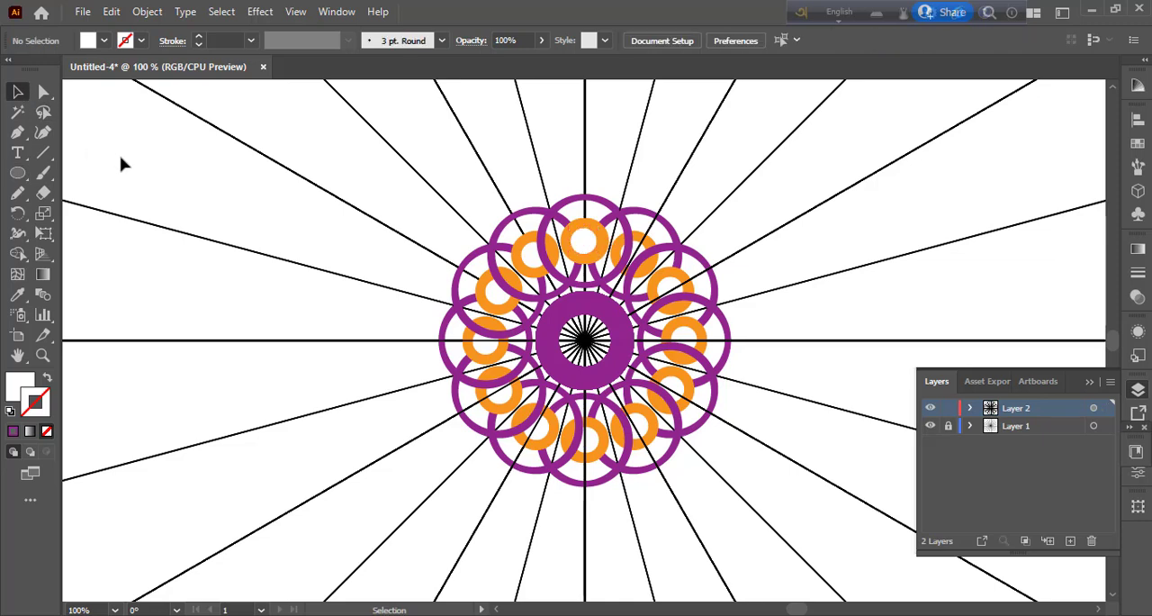
# Step: Try small white rectangles on Layer 2 above the circles, near the first ray clockwise from the vertical axis, undoing each
pyautogui.rightClick(19, 174)
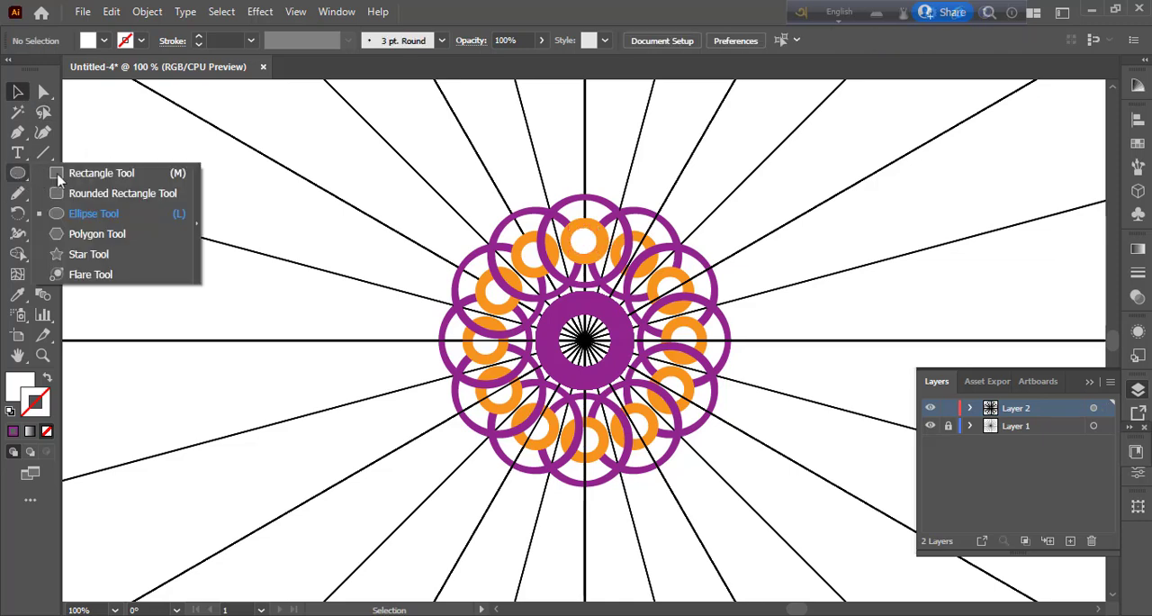
pyautogui.click(71, 173)
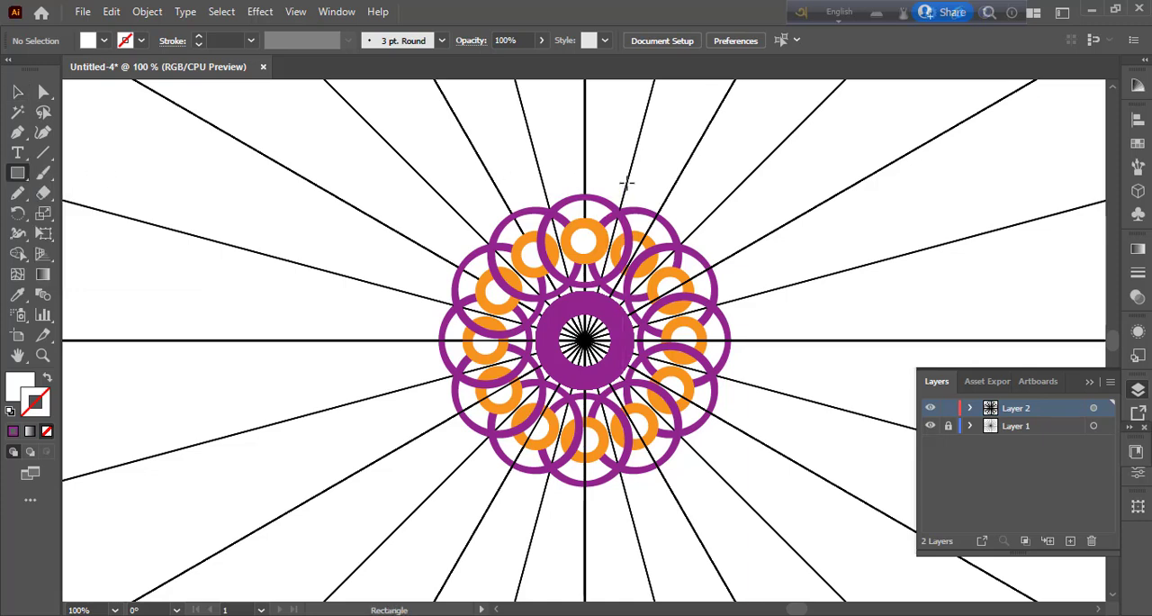
pyautogui.moveTo(627, 182); pyautogui.dragTo(639, 191)
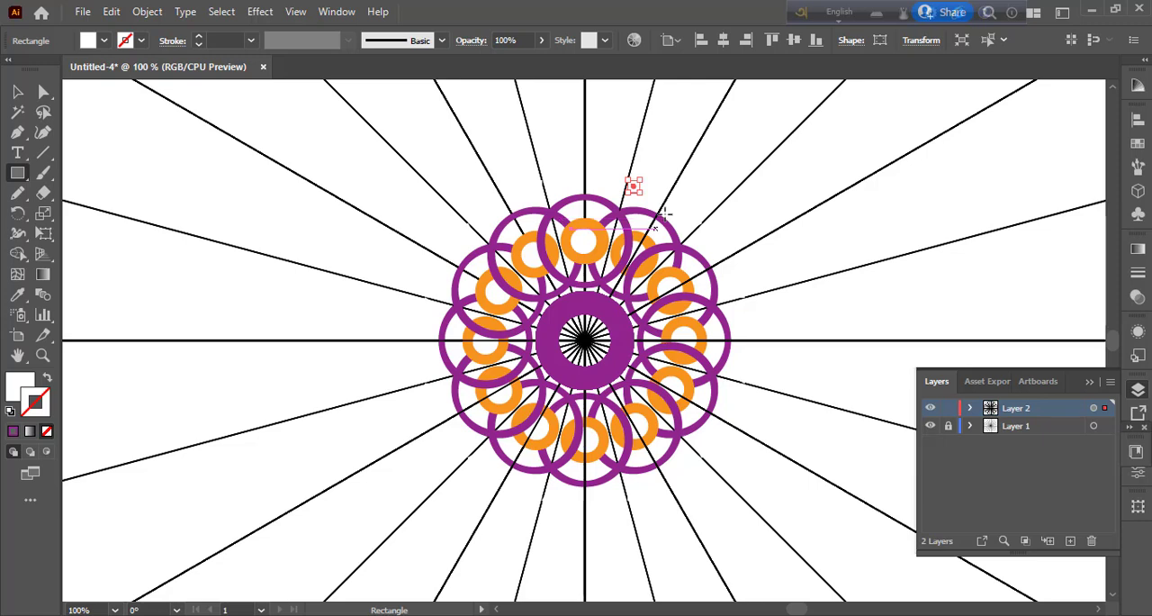
pyautogui.hotkey('ctrl', 'z')
pyautogui.click(1016, 426)
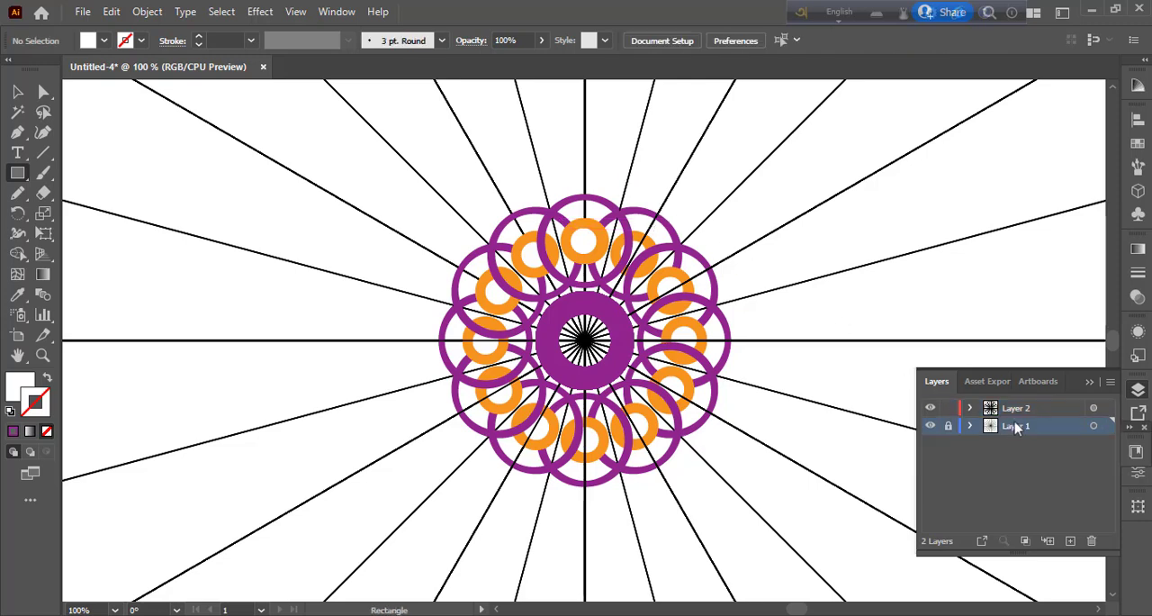
pyautogui.click(1056, 412)
pyautogui.moveTo(595, 170); pyautogui.dragTo(614, 183)
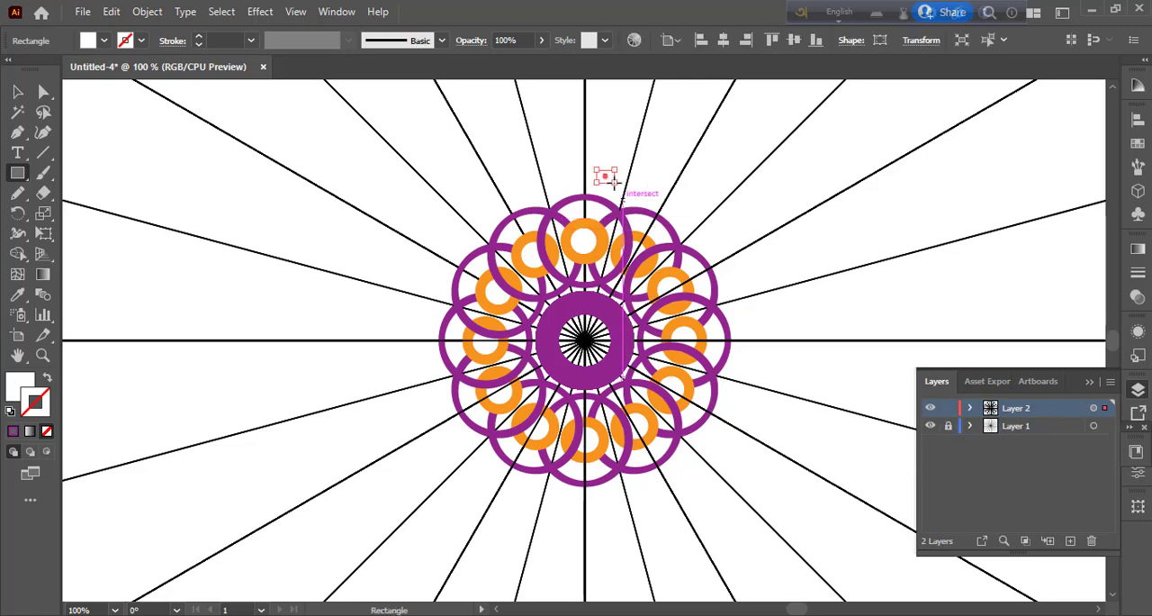
pyautogui.hotkey('ctrl', 'z')
# Step: Draw a small unfilled square with a 5 pt purple stroke outside the circles, beside the 45° ray clockwise from the vertical axis
pyautogui.click(17, 91)
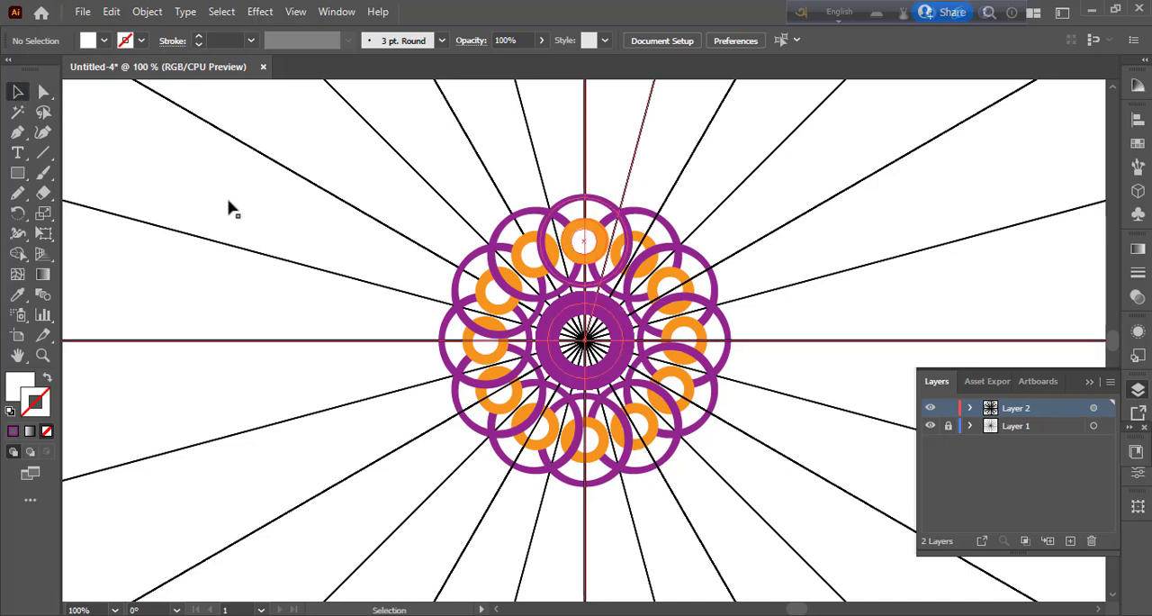
pyautogui.click(585, 342)
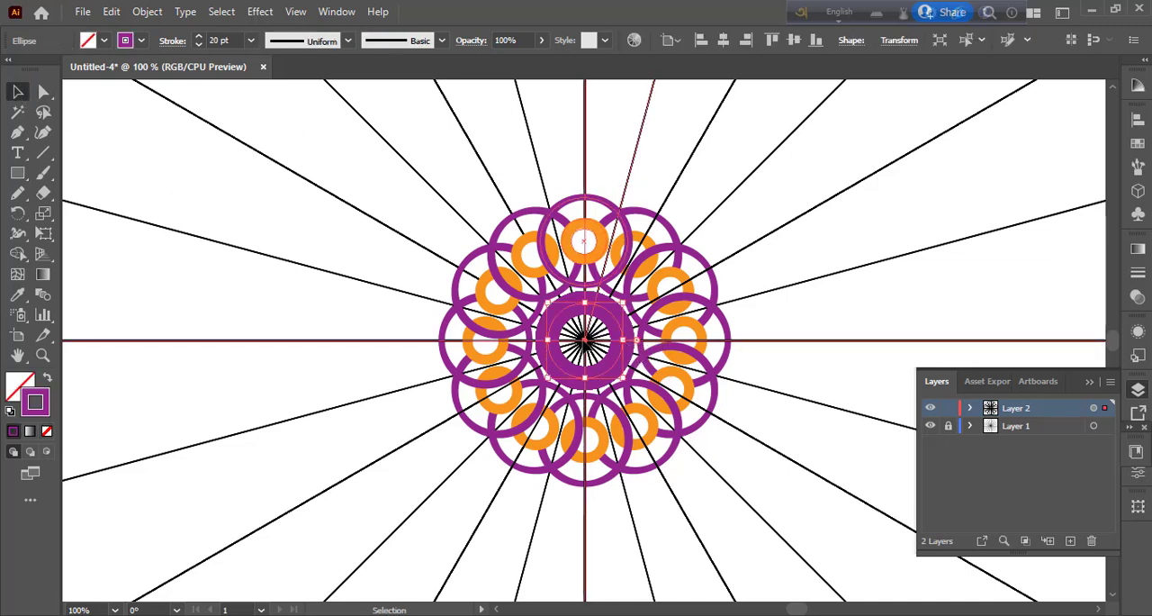
pyautogui.click(1094, 408)
pyautogui.press('m')
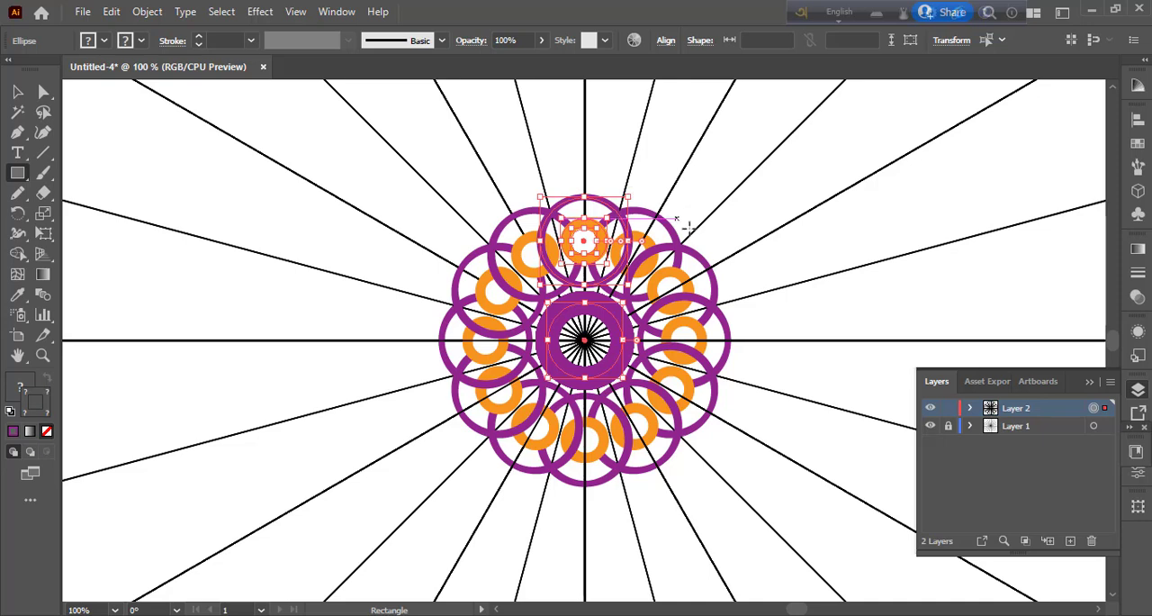
pyautogui.moveTo(690, 230); pyautogui.dragTo(702, 241)
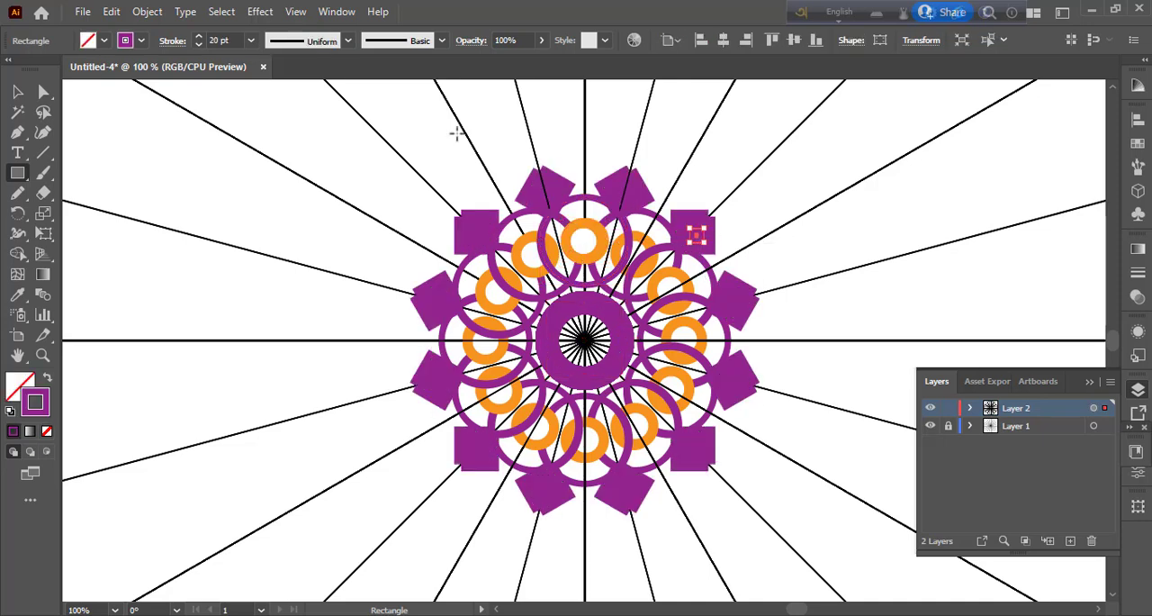
pyautogui.click(251, 40)
pyautogui.click(271, 188)
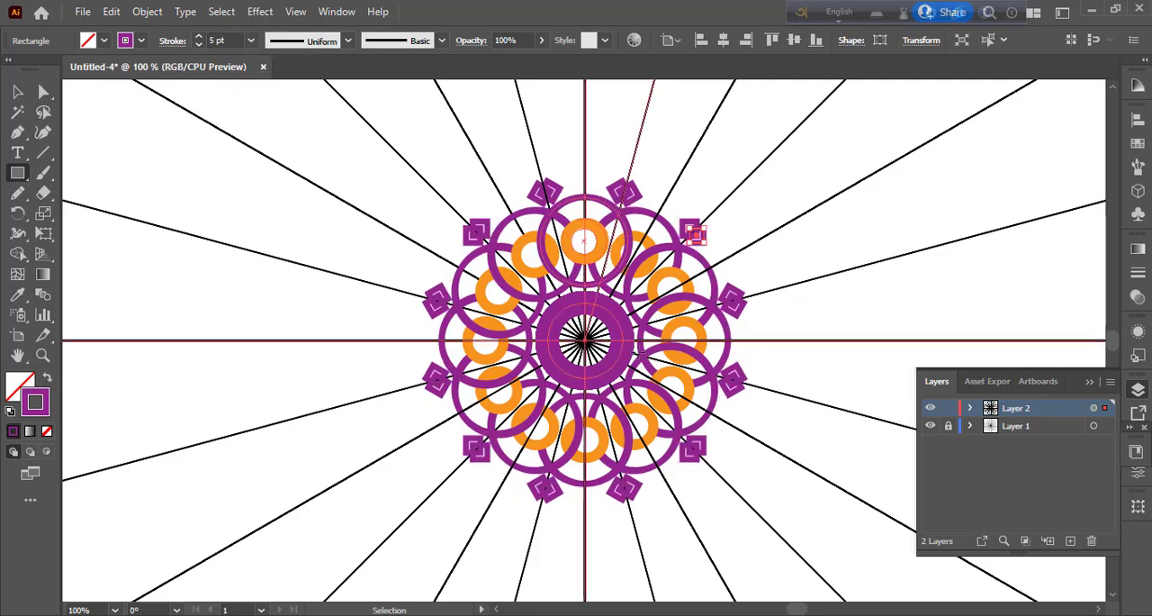
# Step: Centre the small purple square on the 45° ray, round its corners, and deselect it
pyautogui.hotkey('ctrl', '+')
pyautogui.hotkey('ctrl', '+')
pyautogui.hotkey('ctrl', '+')
pyautogui.hotkey('ctrl', '+')
pyautogui.click(17, 91)
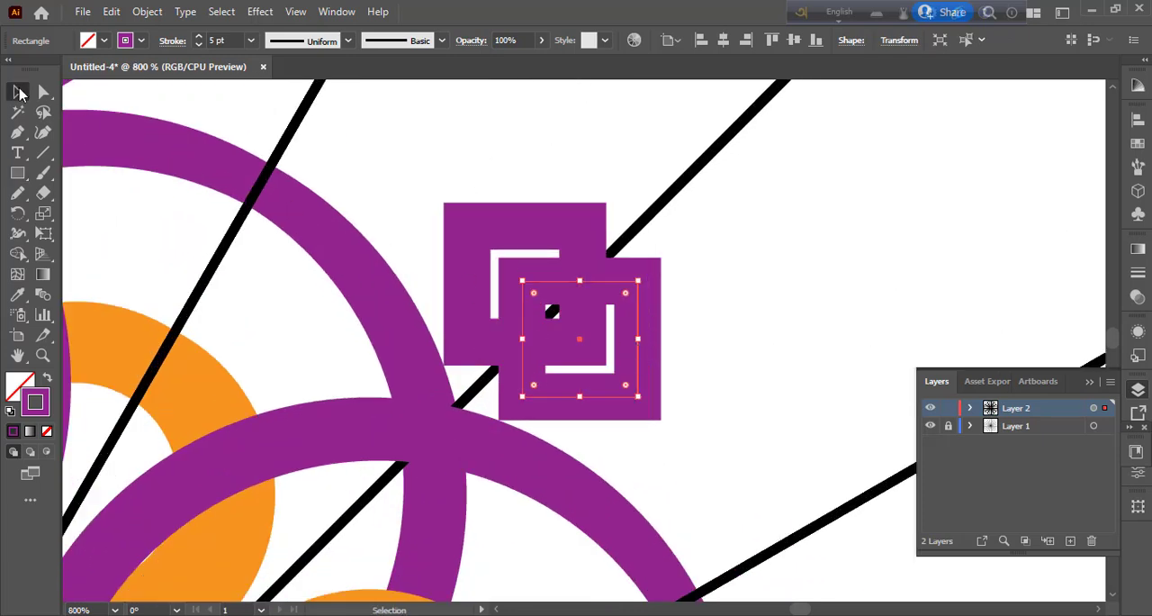
pyautogui.moveTo(579, 342); pyautogui.dragTo(535, 331)
pyautogui.hotkey('ctrl', 'z')
pyautogui.press('a')
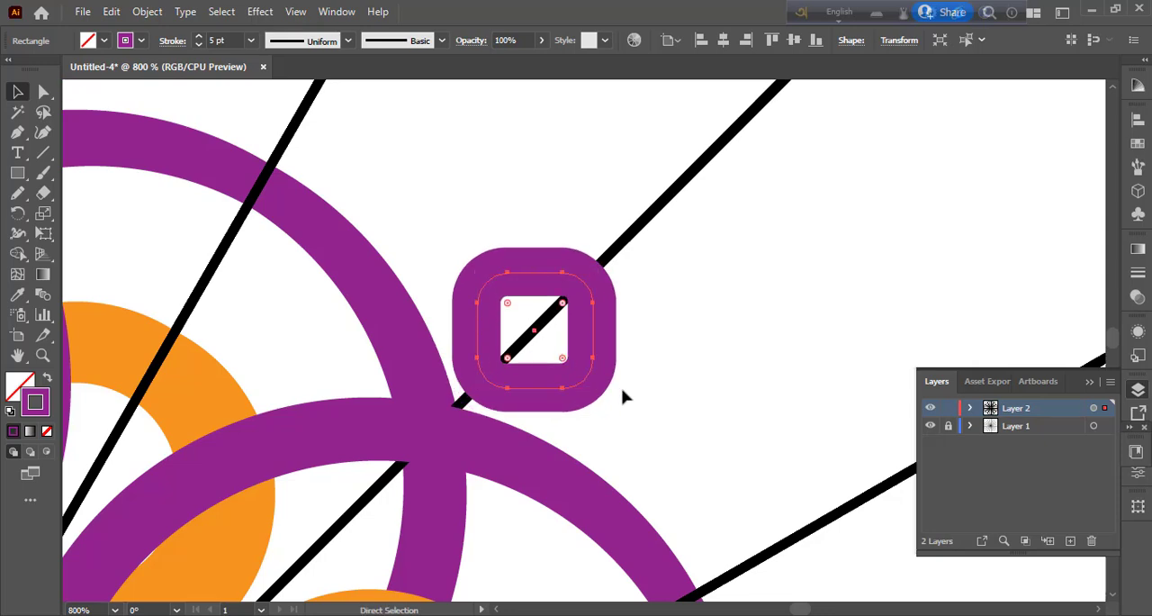
pyautogui.hotkey('ctrl', '-')
pyautogui.hotkey('ctrl', '-')
pyautogui.hotkey('ctrl', '-')
pyautogui.hotkey('ctrl', '-')
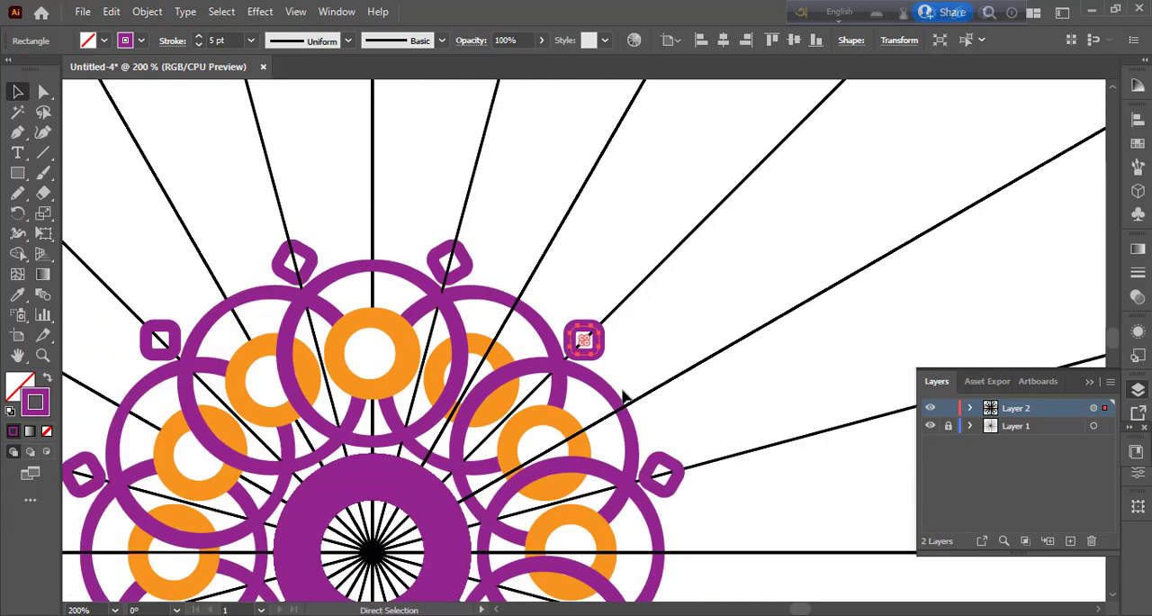
pyautogui.hotkey('ctrl', '-')
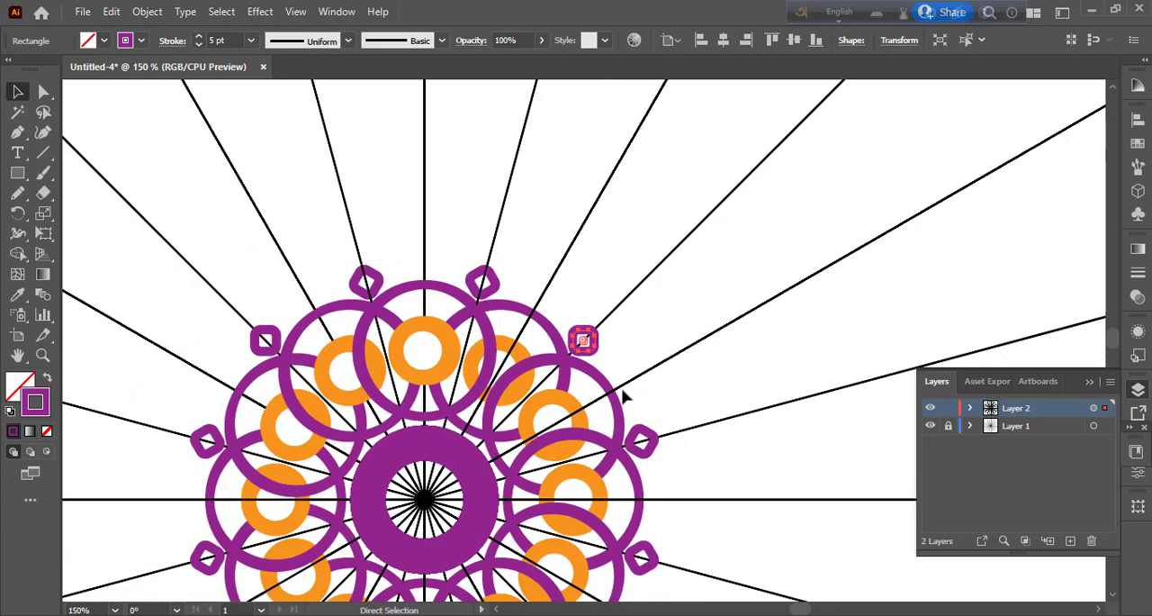
pyautogui.press('v')
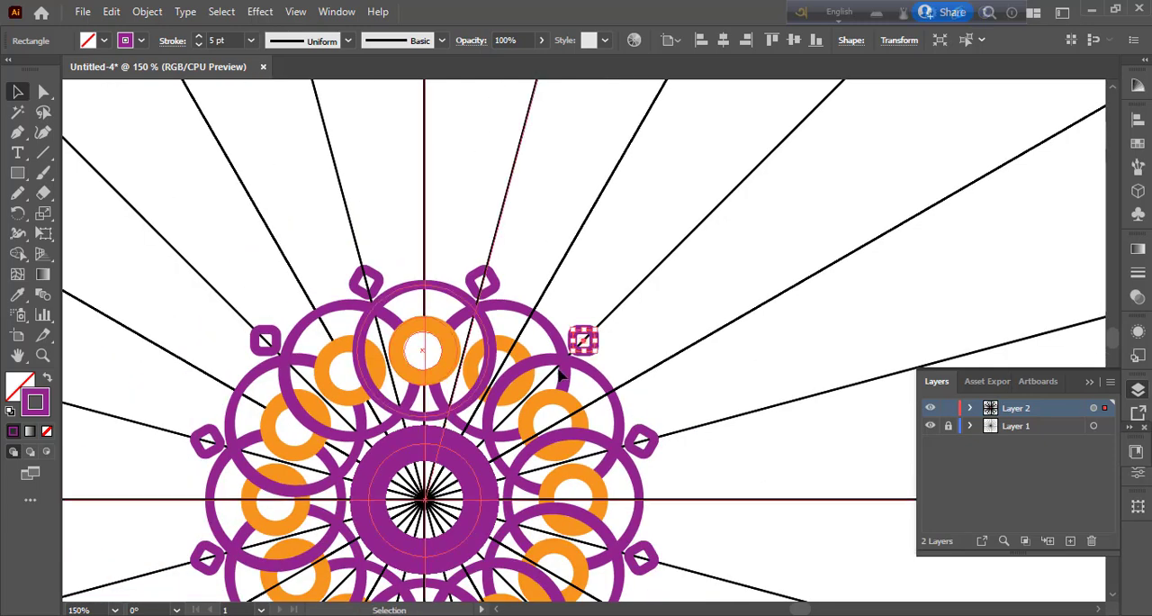
pyautogui.scroll(-3, 560, 373)
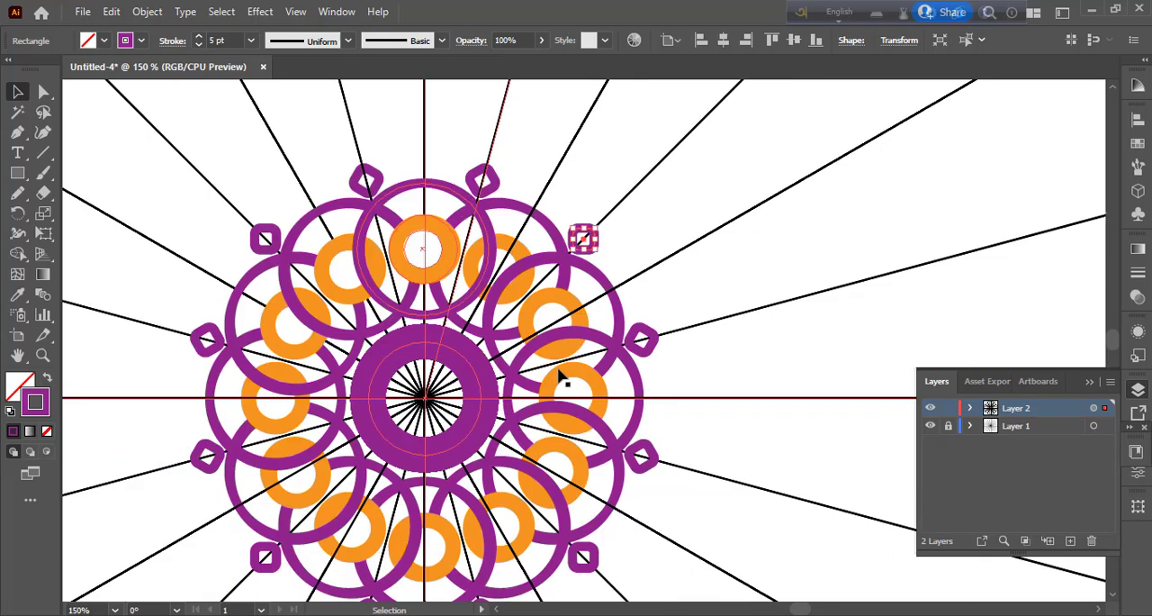
pyautogui.click(677, 305)
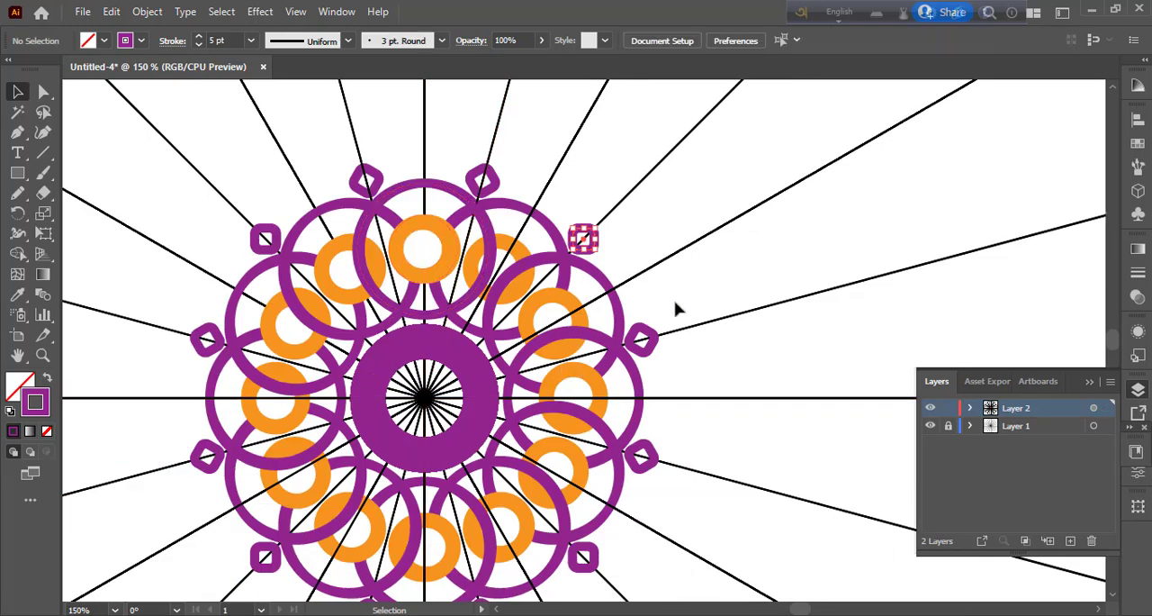
# Step: Draw a square from the mandala's centre inside the purple ring, give it an orange-red stroke, and deselect it
pyautogui.click(18, 174)
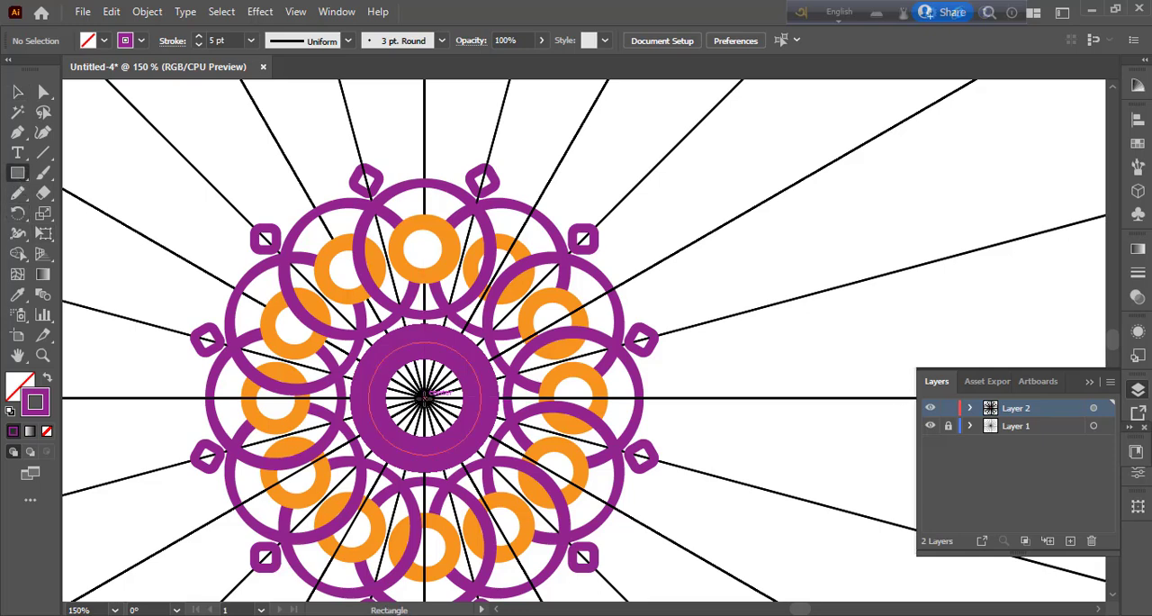
pyautogui.moveTo(424, 396); pyautogui.dragTo(463, 436)
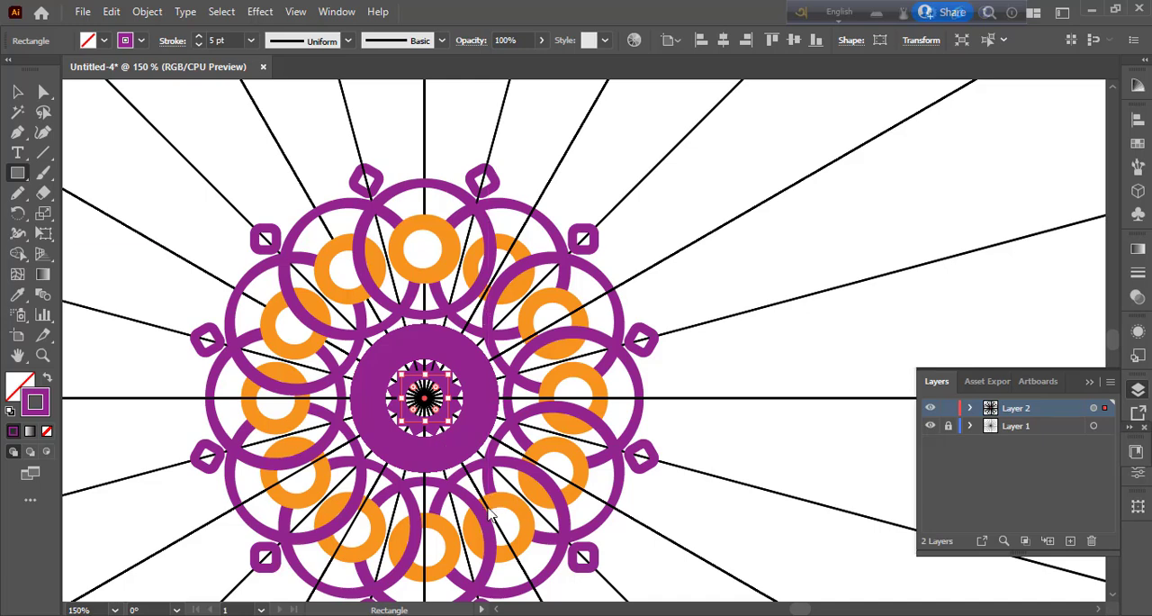
pyautogui.click(142, 40)
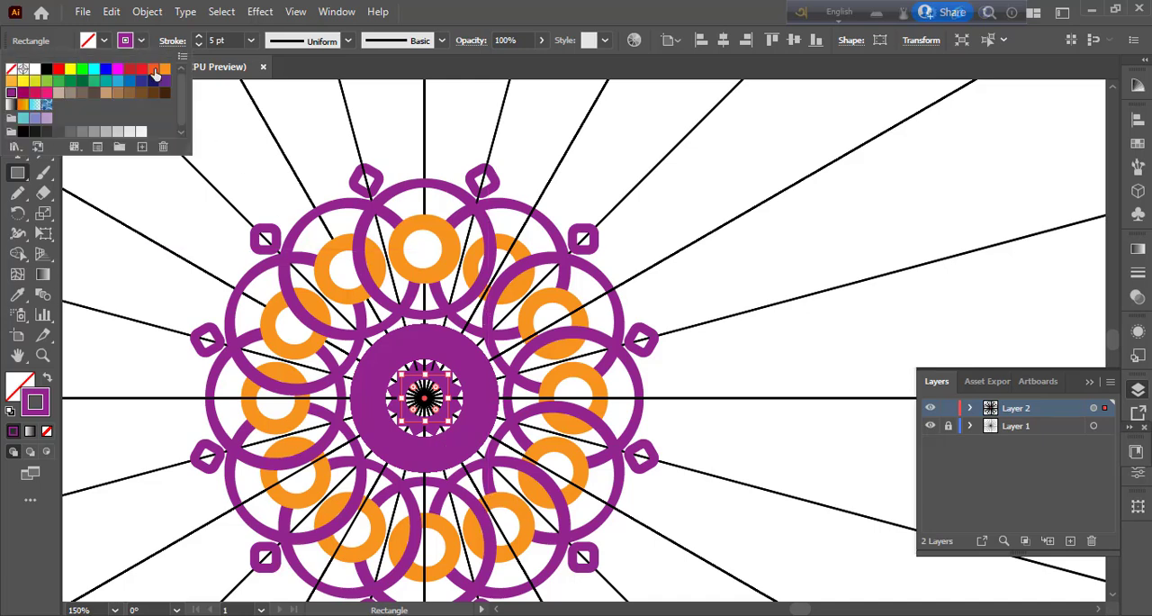
pyautogui.click(154, 70)
pyautogui.click(144, 42)
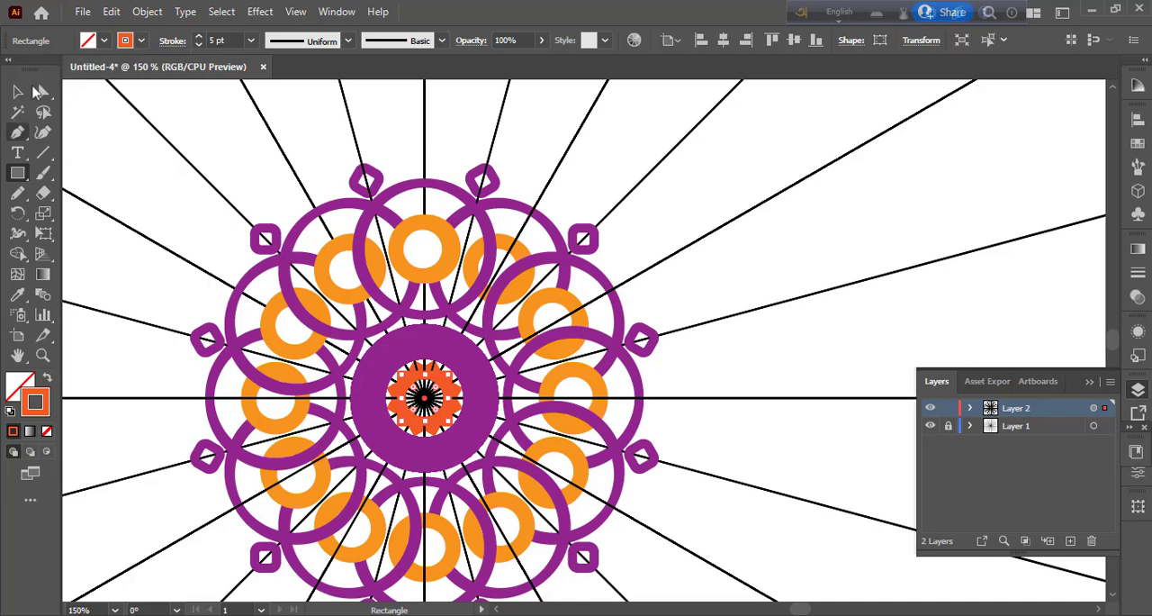
pyautogui.click(17, 91)
pyautogui.click(799, 279)
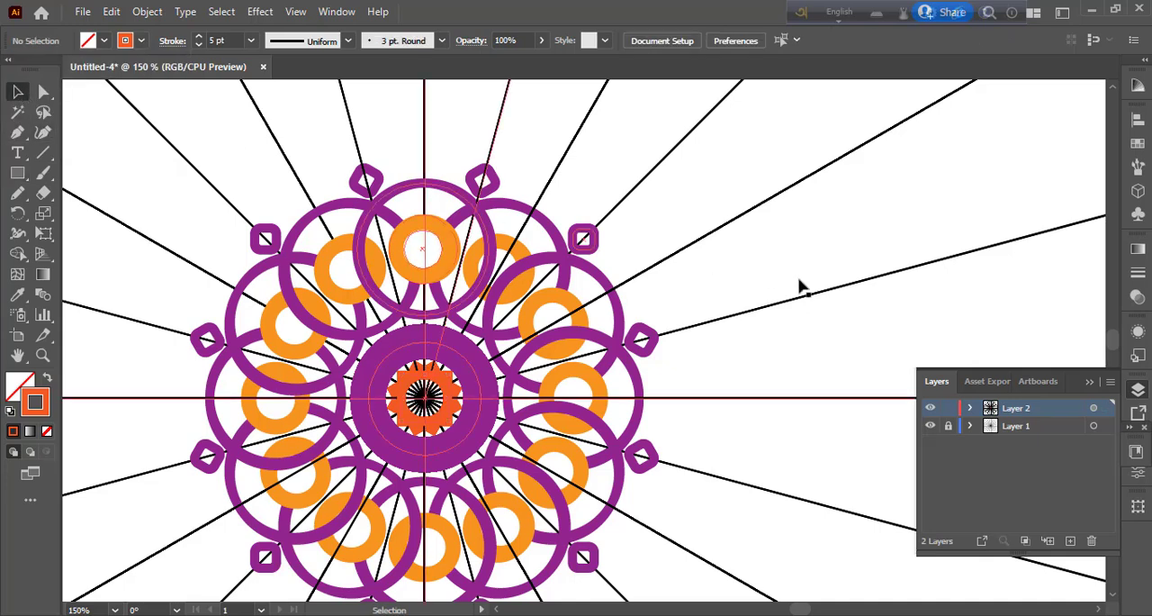
# Step: Draw a small circle at the mandala's centre with a brown fill and no stroke
pyautogui.click(17, 172)
pyautogui.click(93, 213)
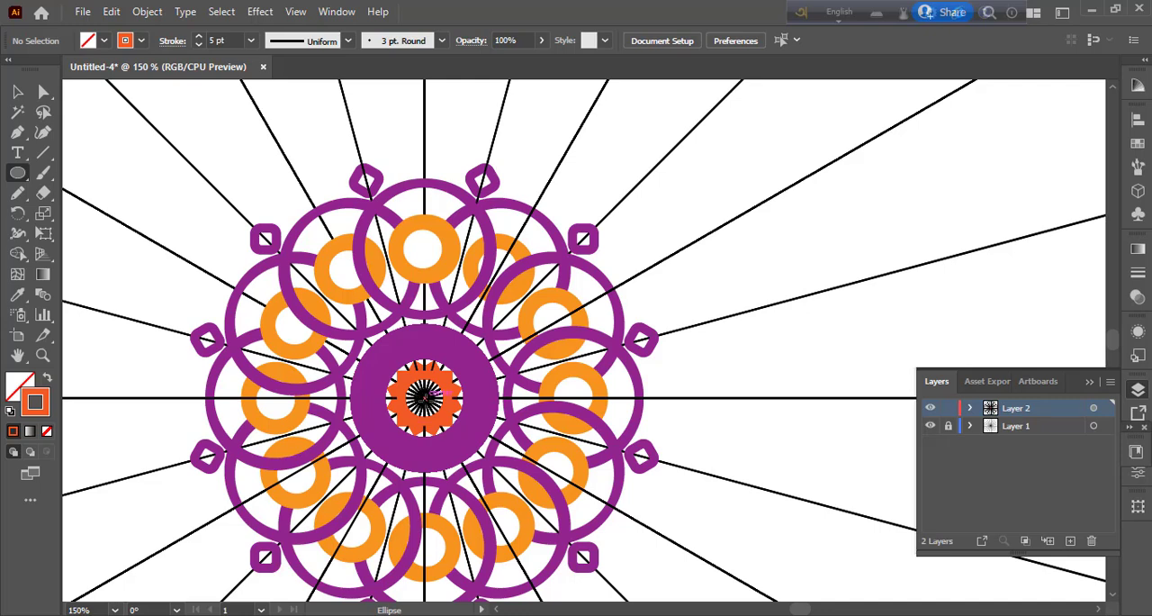
pyautogui.moveTo(425, 396); pyautogui.dragTo(430, 409)
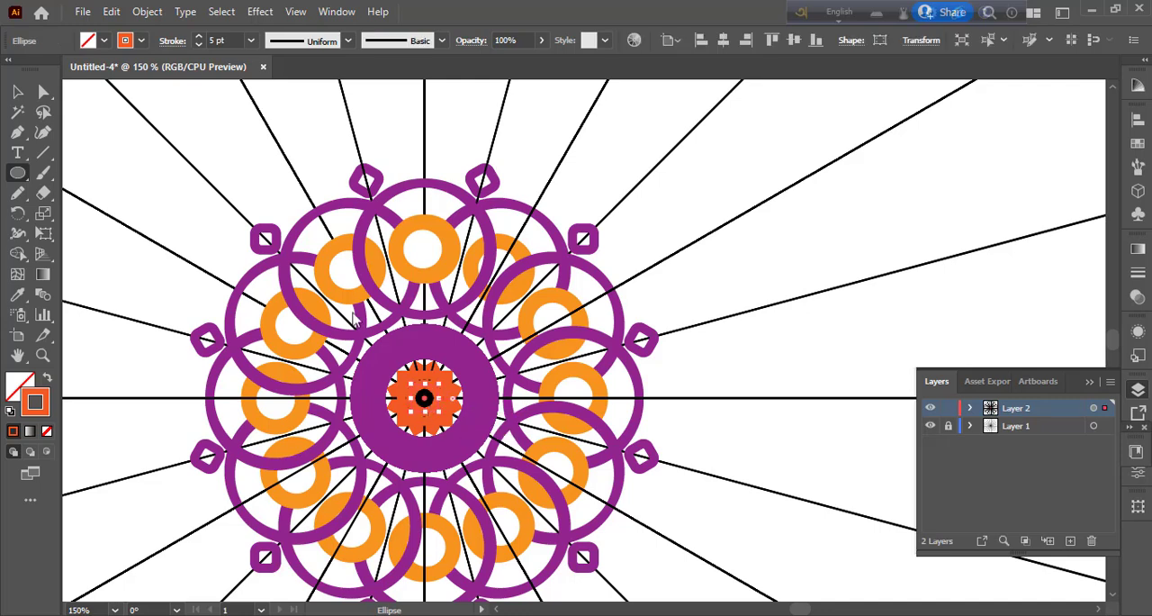
pyautogui.click(141, 41)
pyautogui.click(128, 93)
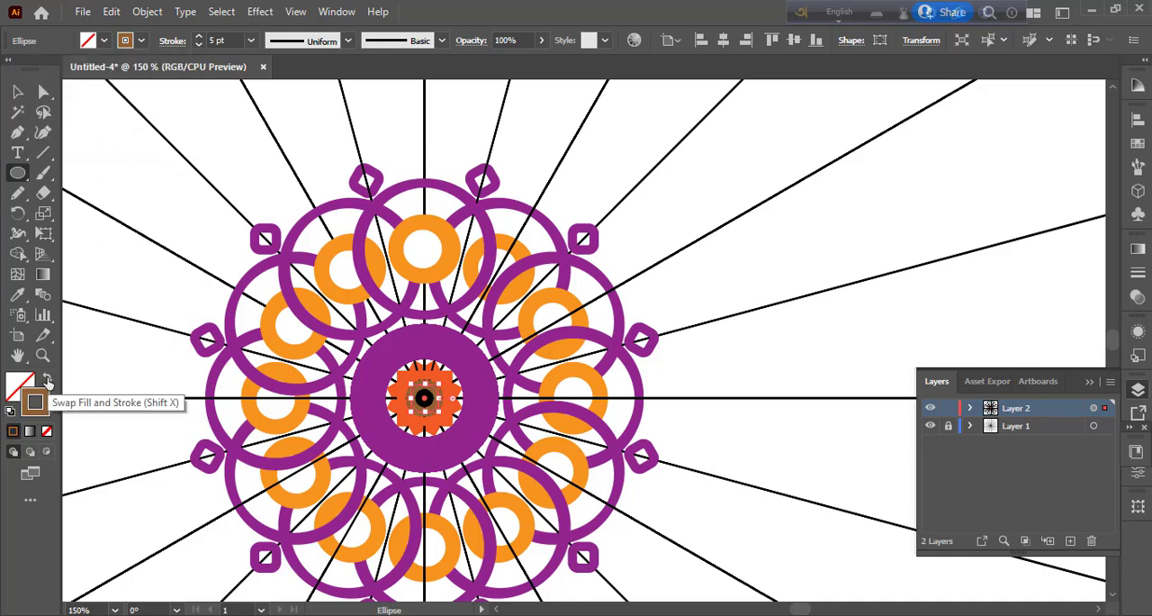
pyautogui.click(48, 380)
# Step: Change the small centre circle's fill to pink and deselect it
pyautogui.click(18, 91)
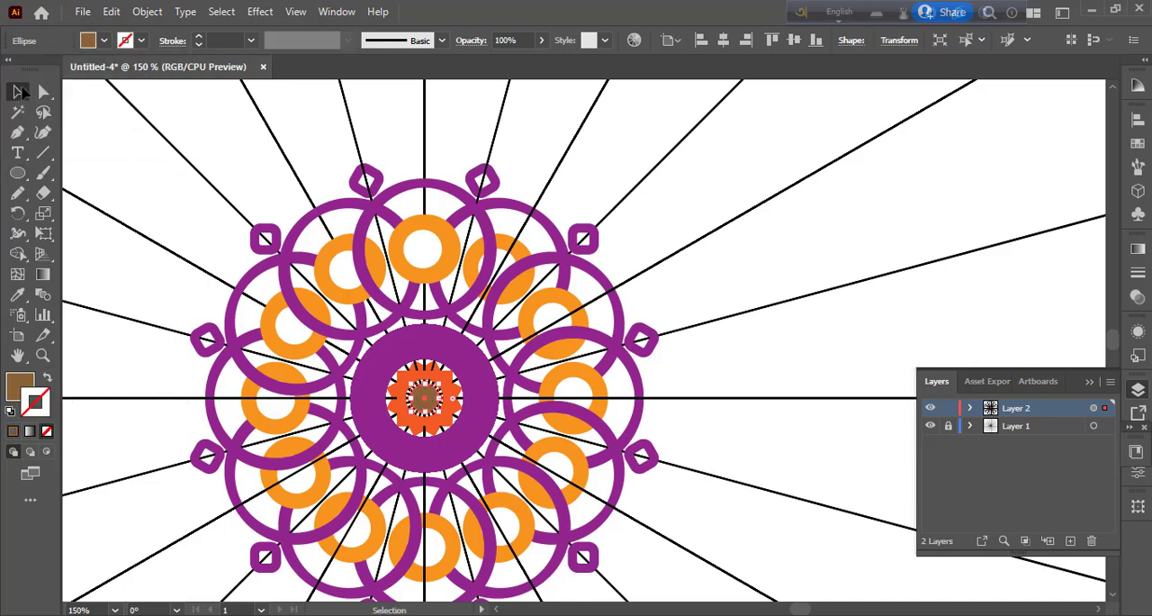
pyautogui.click(104, 41)
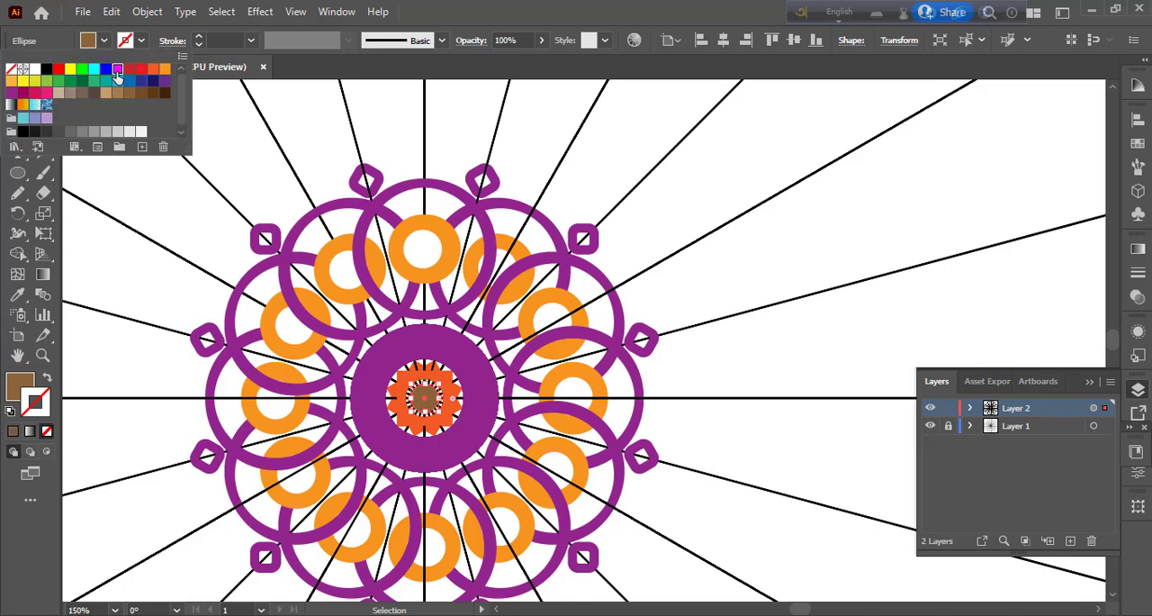
pyautogui.click(117, 70)
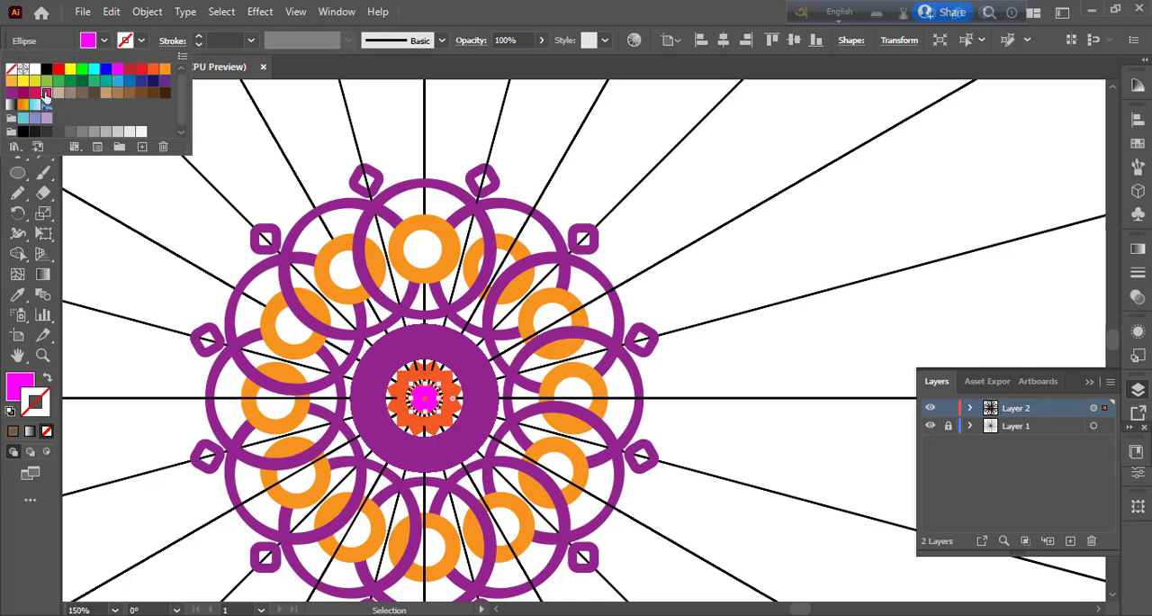
pyautogui.click(729, 266)
# Step: Draw a circle just above the uppermost purple circle, beside the vertical axis, with a 10 pt pink stroke and no fill
pyautogui.scroll(3, 469, 369)
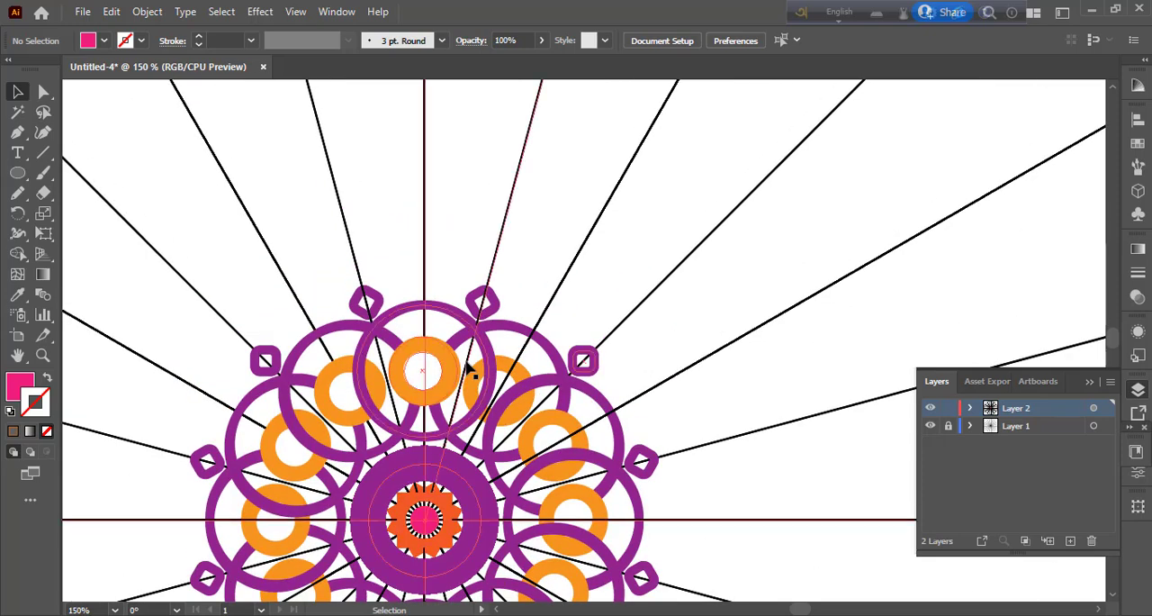
pyautogui.press('l')
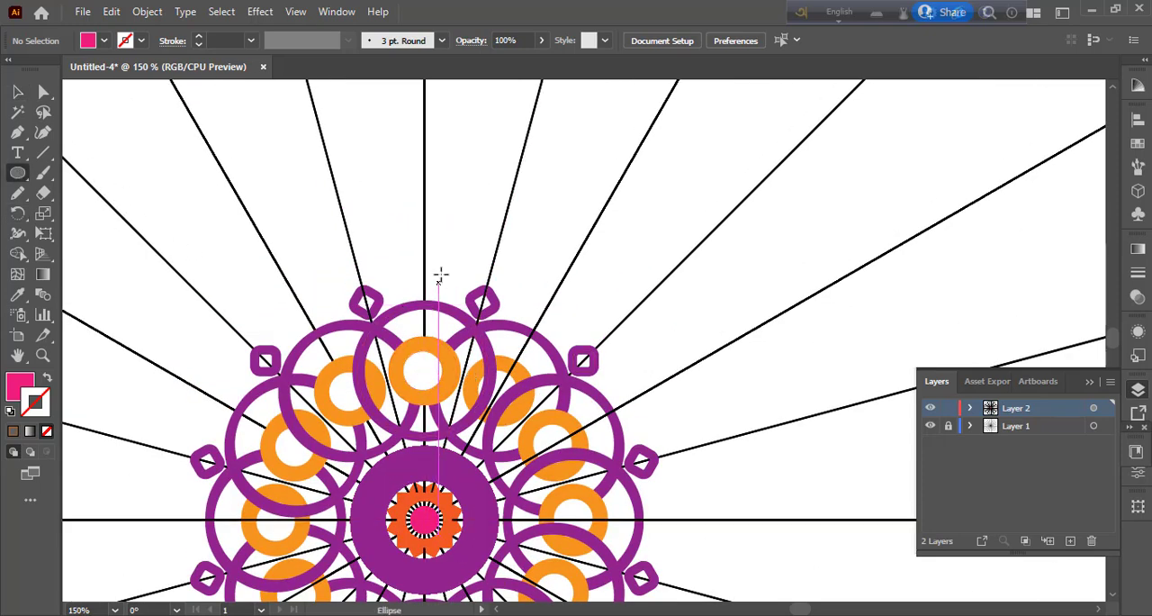
pyautogui.moveTo(441, 274); pyautogui.dragTo(452, 294)
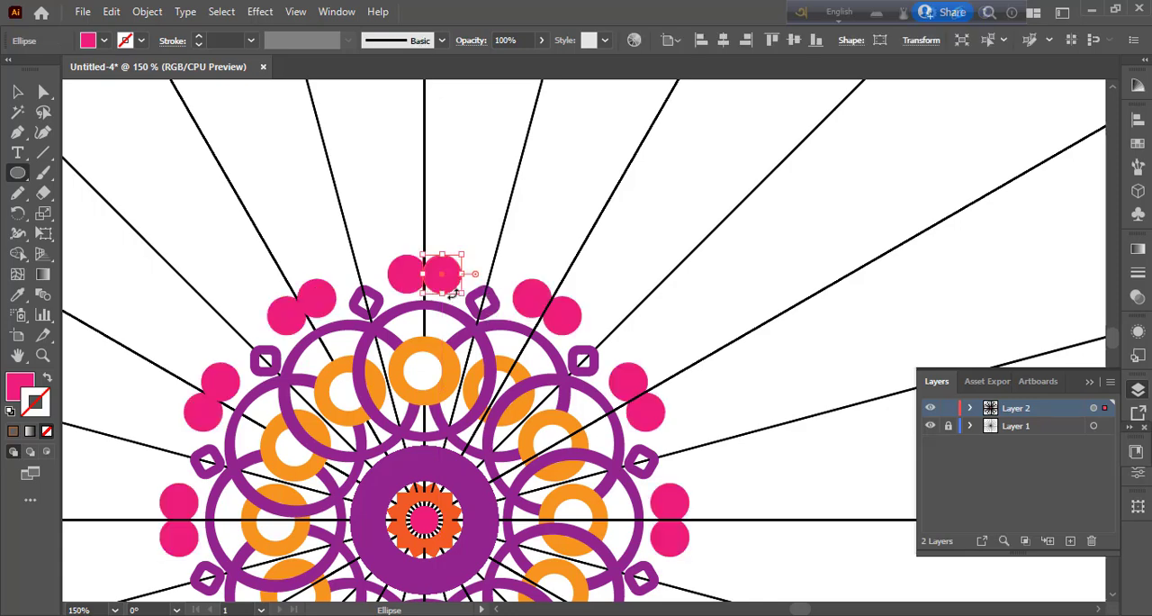
pyautogui.click(48, 377)
pyautogui.click(251, 41)
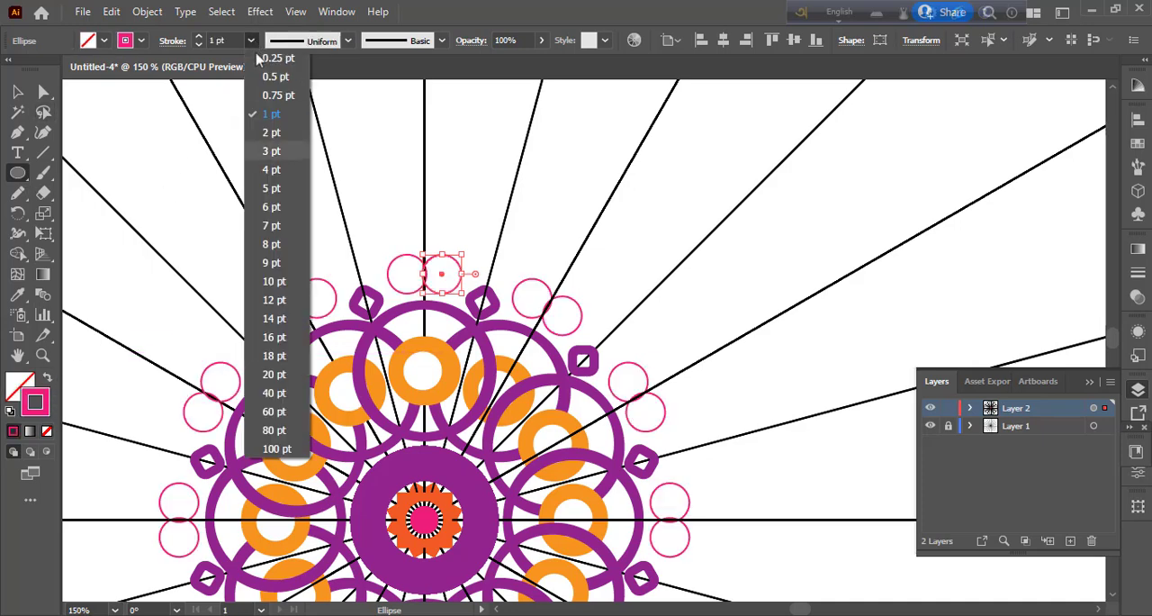
pyautogui.click(273, 282)
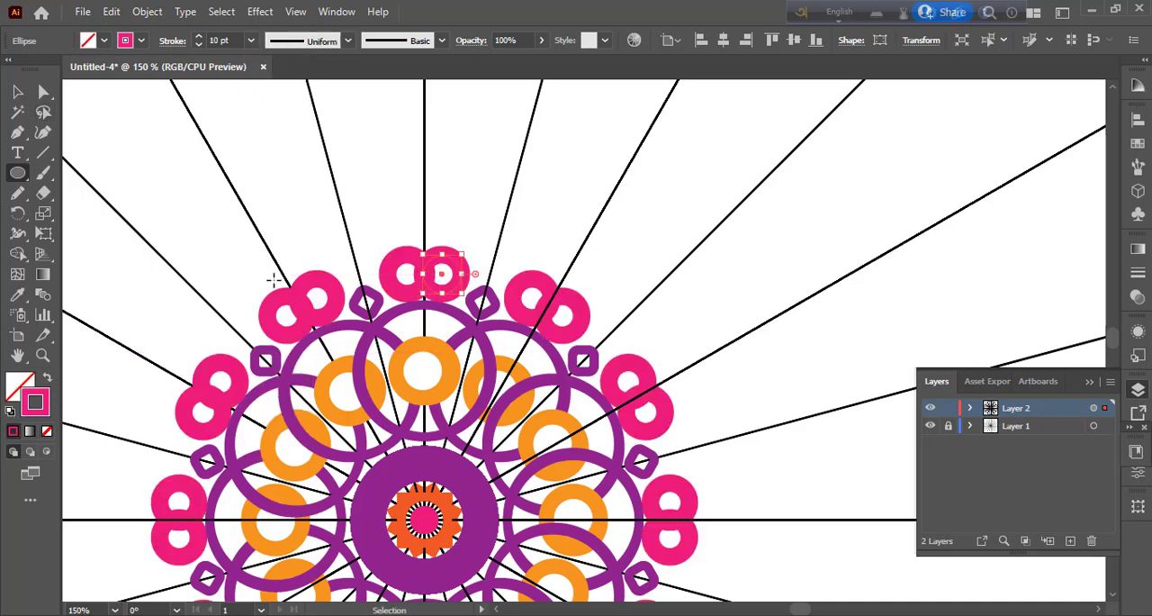
# Step: Scale down the pink circle, place it just clockwise of the vertical axis above the purple circle without overlapping its mirror copy, and deselect it
pyautogui.hotkey('ctrl', '+')
pyautogui.hotkey('ctrl', '+')
pyautogui.hotkey('ctrl', '+')
pyautogui.press('v')
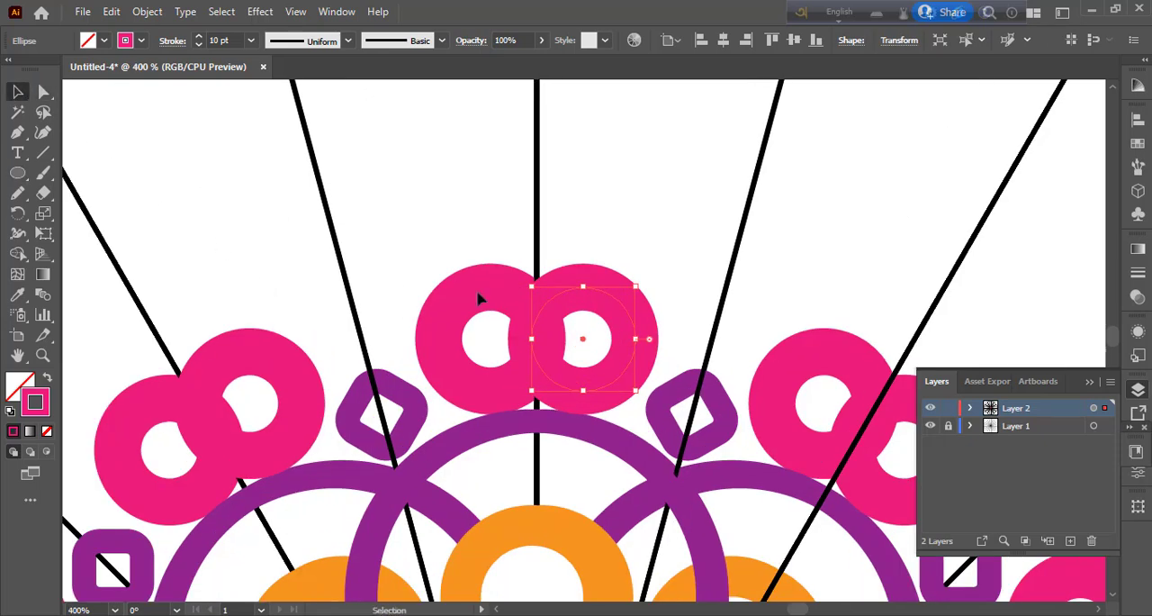
pyautogui.moveTo(579, 336); pyautogui.dragTo(541, 340)
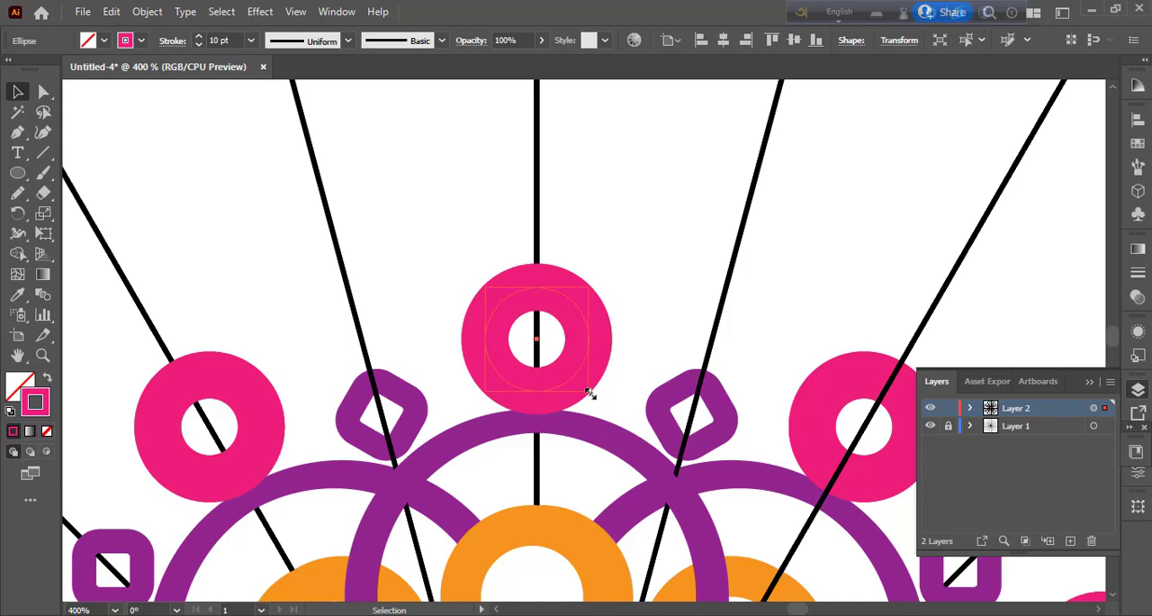
pyautogui.moveTo(590, 393)
pyautogui.mouseDown()
pyautogui.moveTo(564, 351)
pyautogui.moveTo(603, 358)
pyautogui.mouseUp()
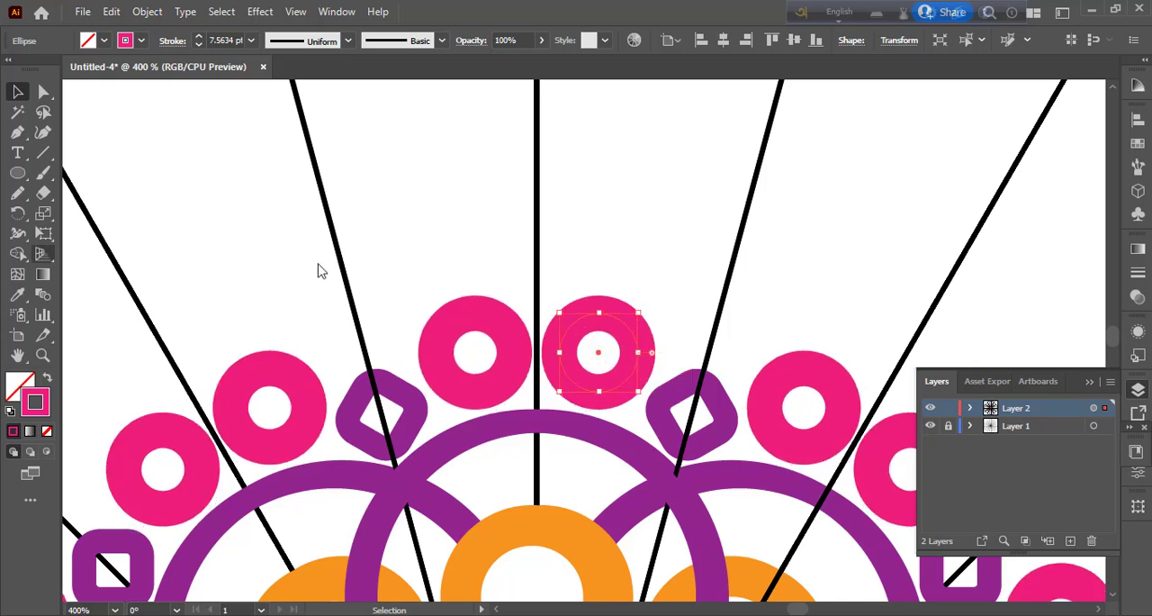
pyautogui.click(18, 172)
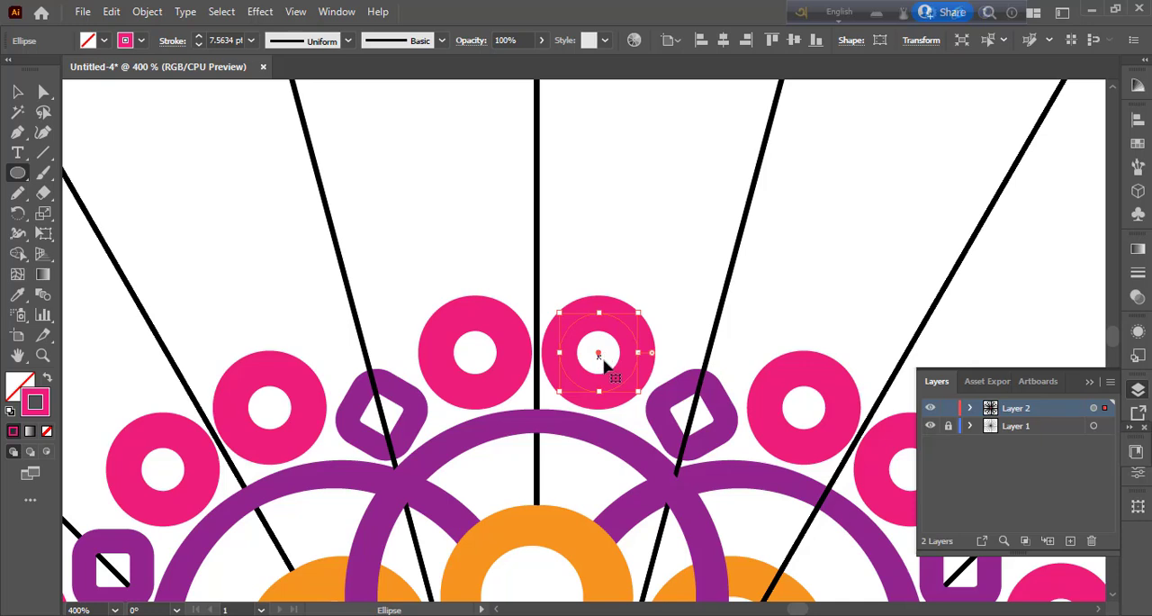
pyautogui.click(18, 92)
pyautogui.click(147, 166)
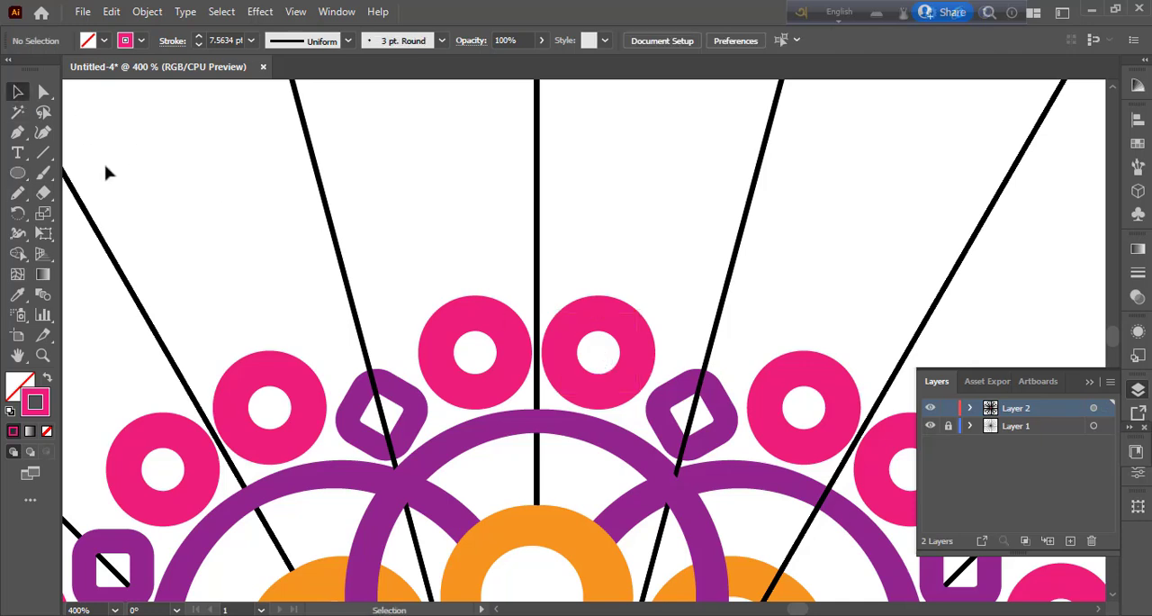
# Step: Draw a circle centred inside the pink ring just clockwise of the vertical axis, with an orange fill and no stroke, and deselect it
pyautogui.click(18, 173)
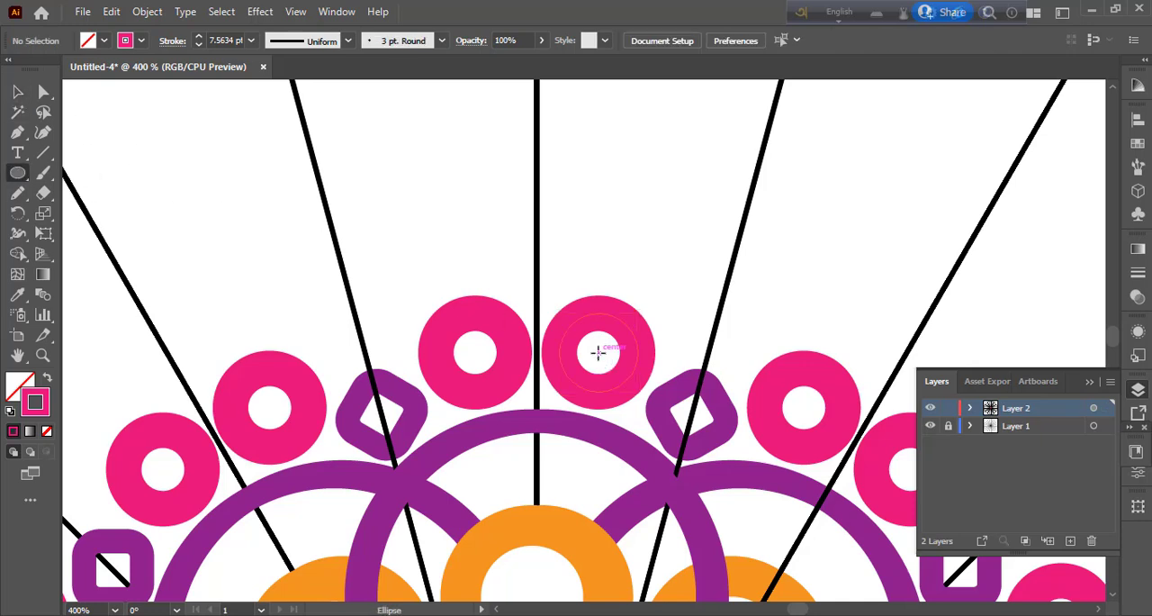
pyautogui.moveTo(599, 352); pyautogui.dragTo(636, 391)
pyautogui.click(142, 41)
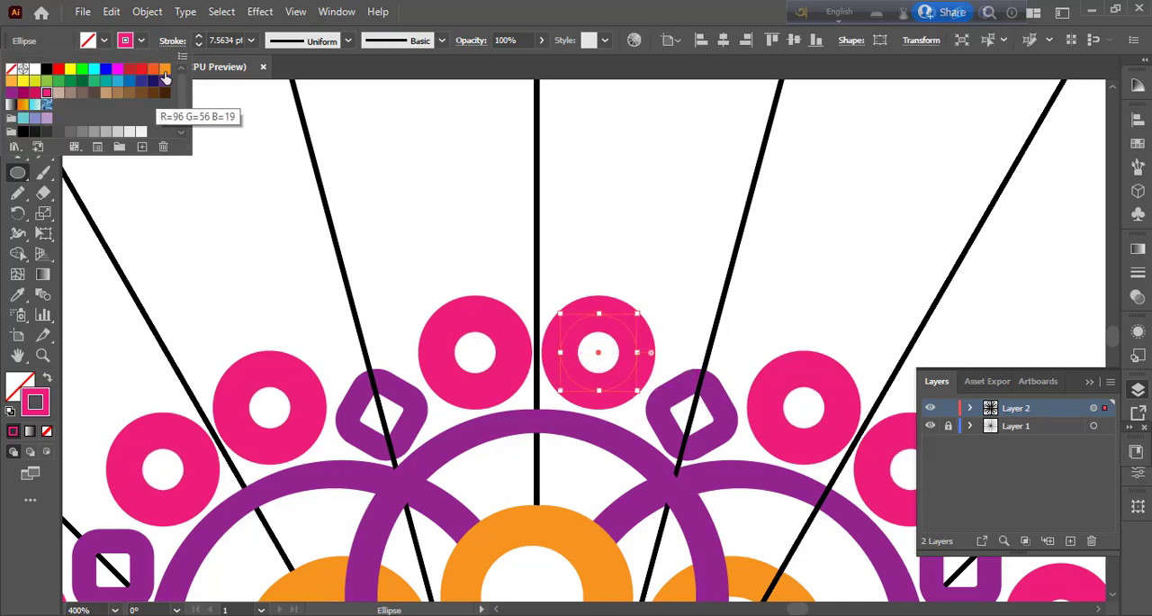
pyautogui.click(164, 69)
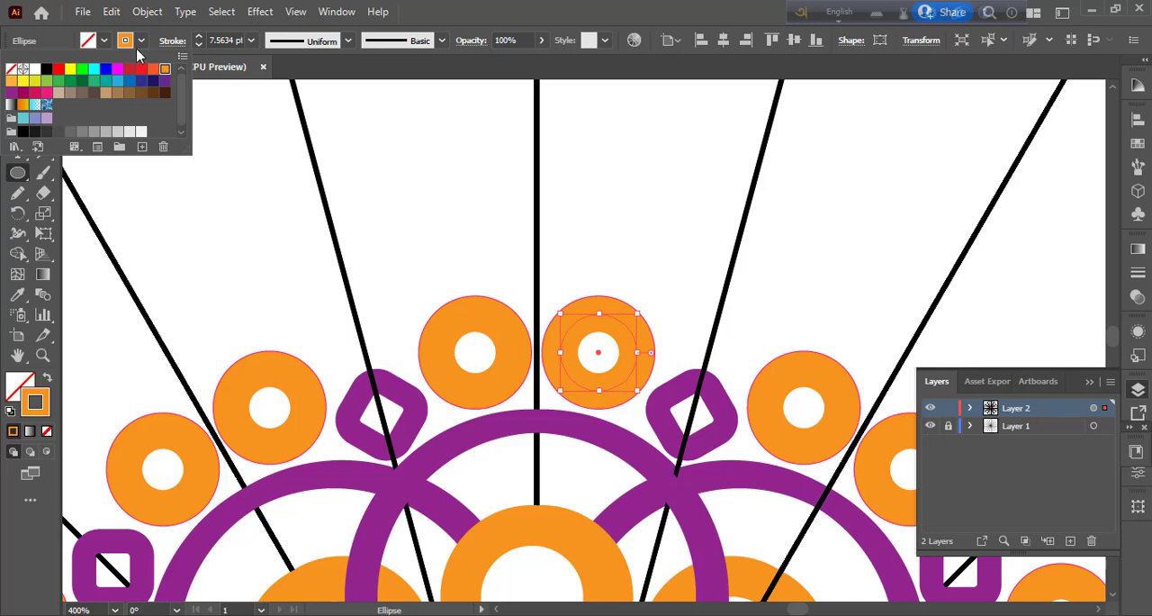
pyautogui.click(51, 385)
pyautogui.click(49, 379)
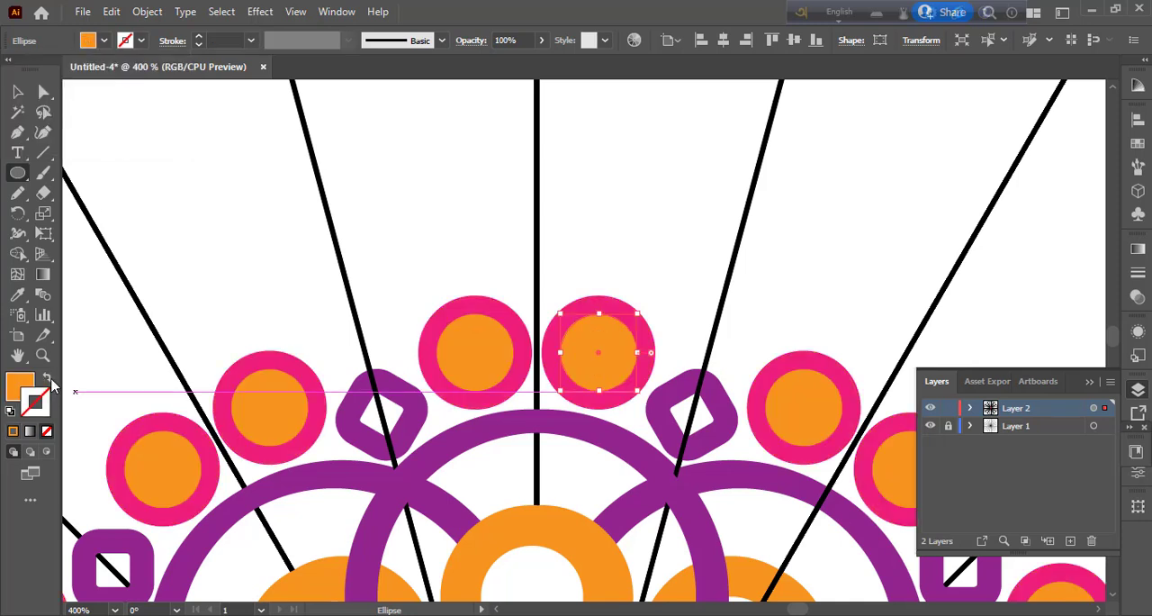
pyautogui.click(17, 91)
pyautogui.click(95, 146)
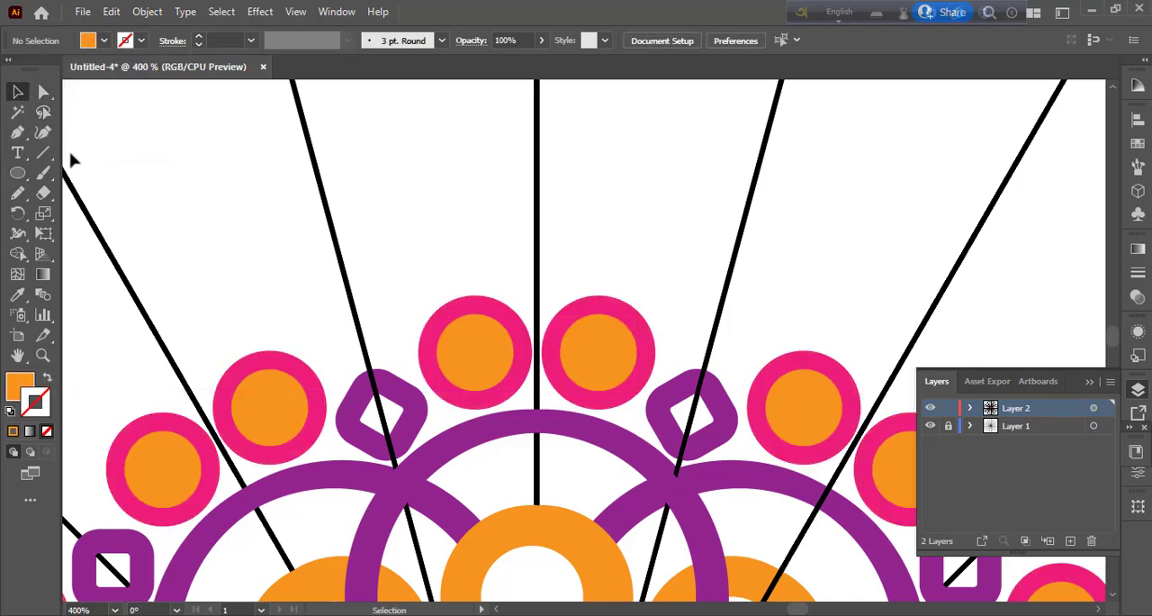
# Step: Draw a smaller concentric circle inside the orange circle, fill it green without a stroke, and deselect it
pyautogui.click(18, 174)
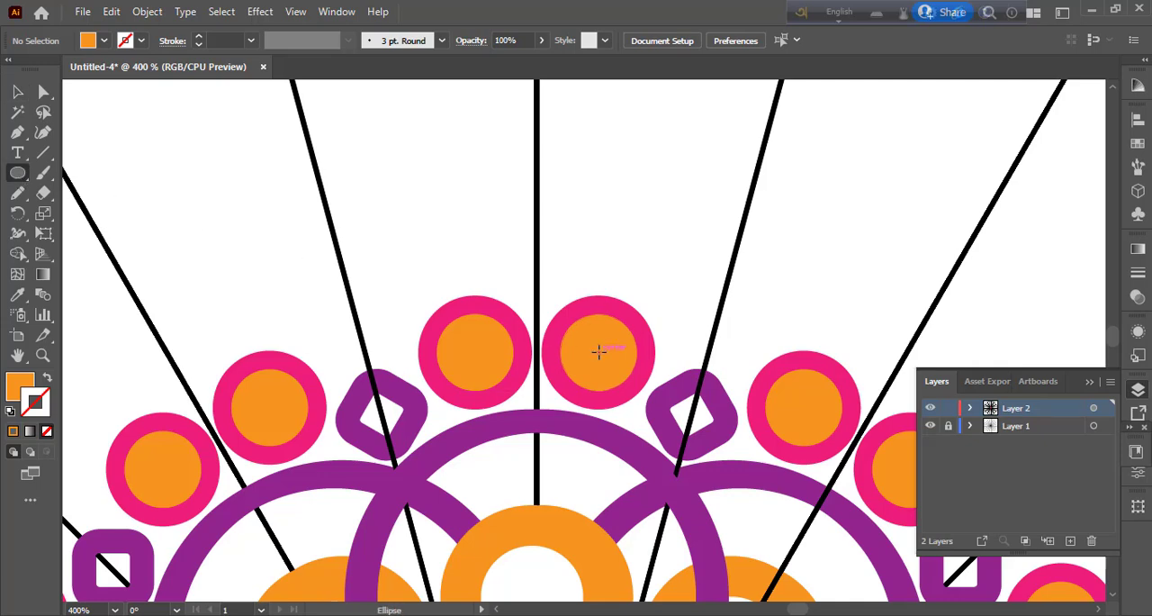
pyautogui.moveTo(598, 351); pyautogui.dragTo(623, 374)
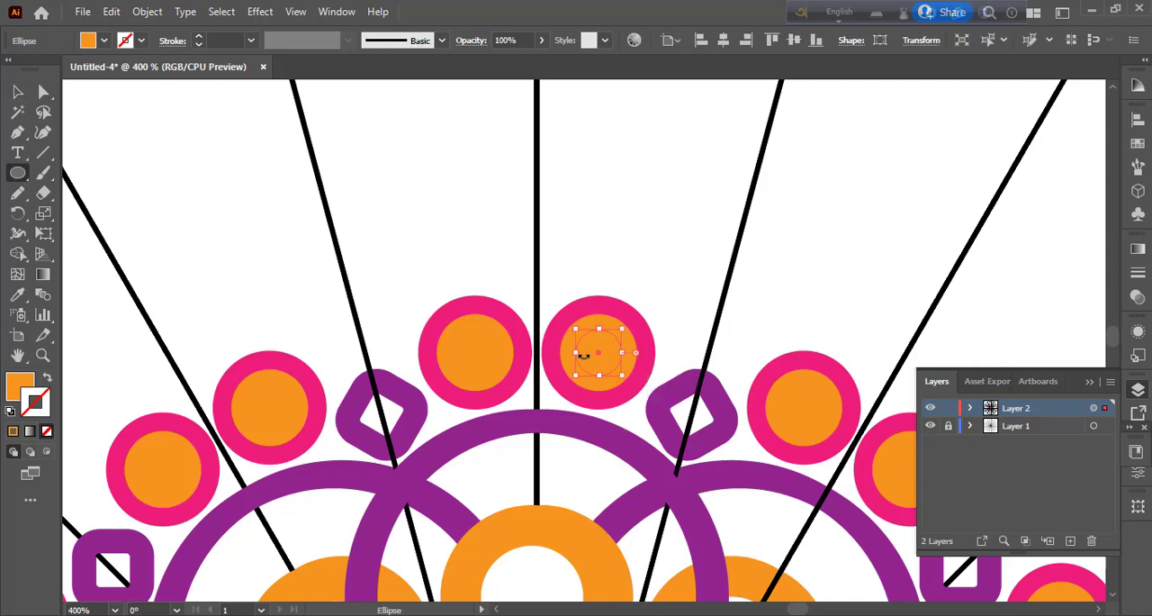
pyautogui.click(104, 41)
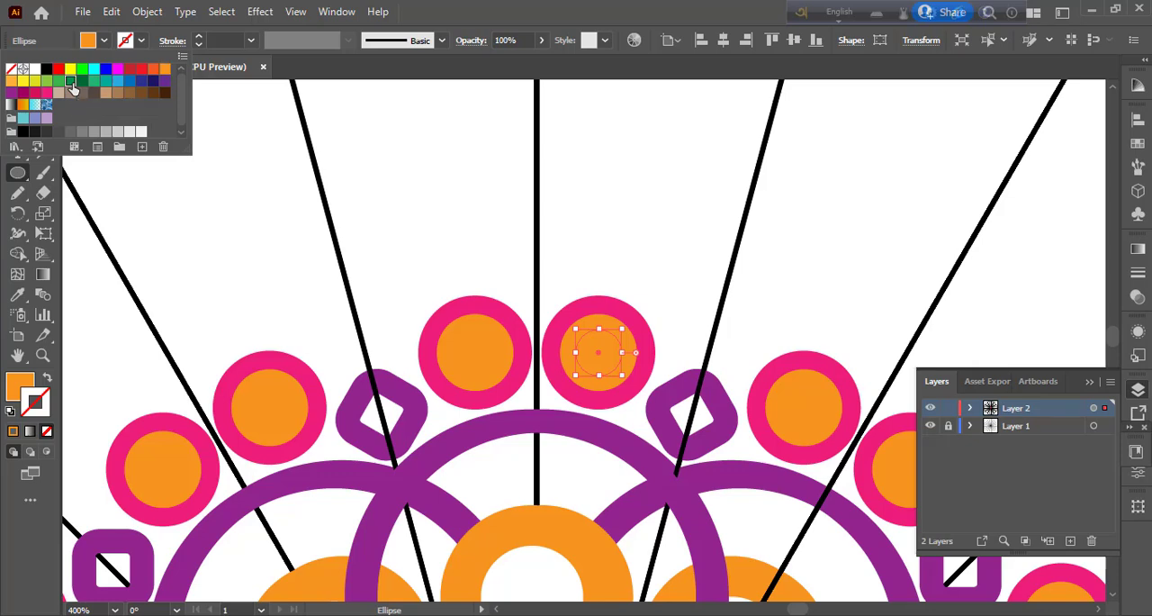
pyautogui.click(72, 82)
pyautogui.click(104, 41)
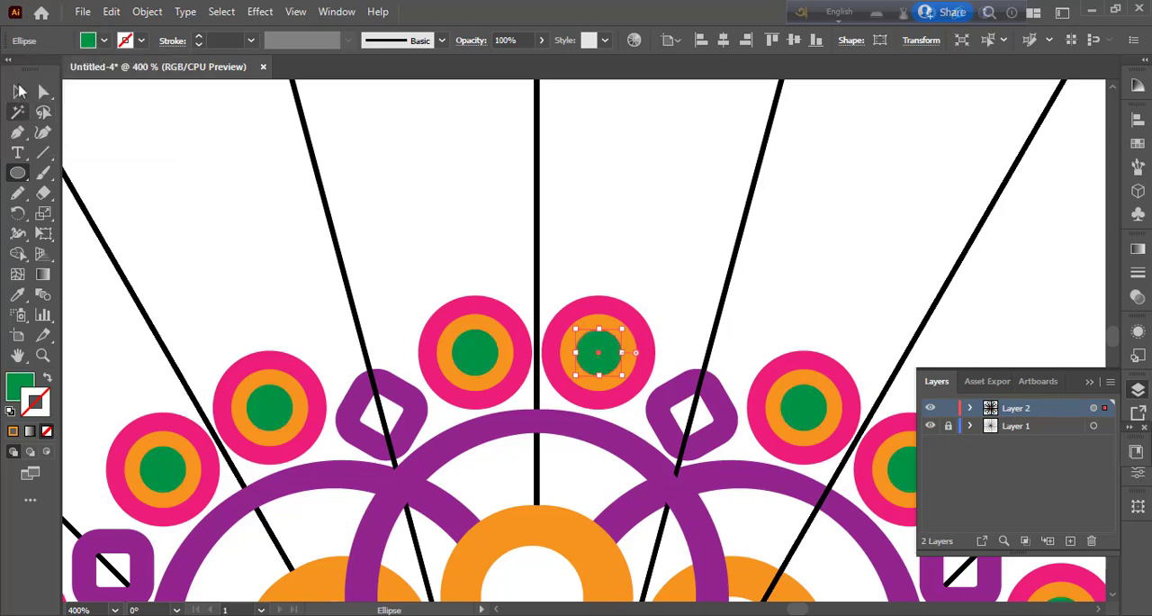
pyautogui.click(18, 92)
pyautogui.click(155, 211)
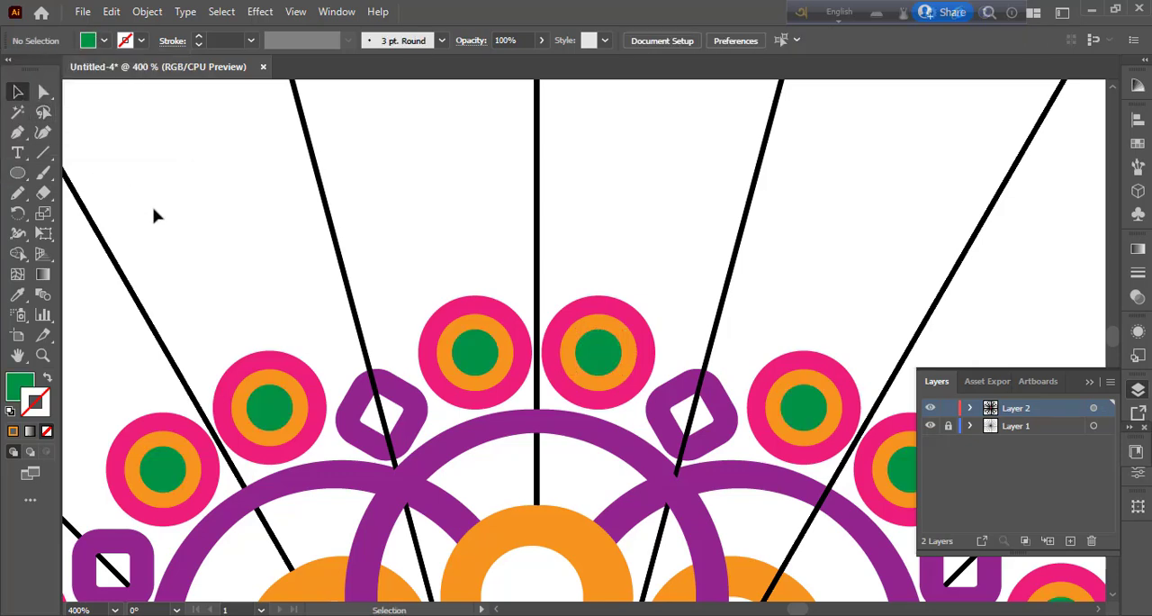
# Step: Draw an upward-bulging arc with the Pen tool above the uppermost pair of pink circles, centred on the vertical axis, with a green stroke and no fill
pyautogui.hotkey('ctrl', '1')
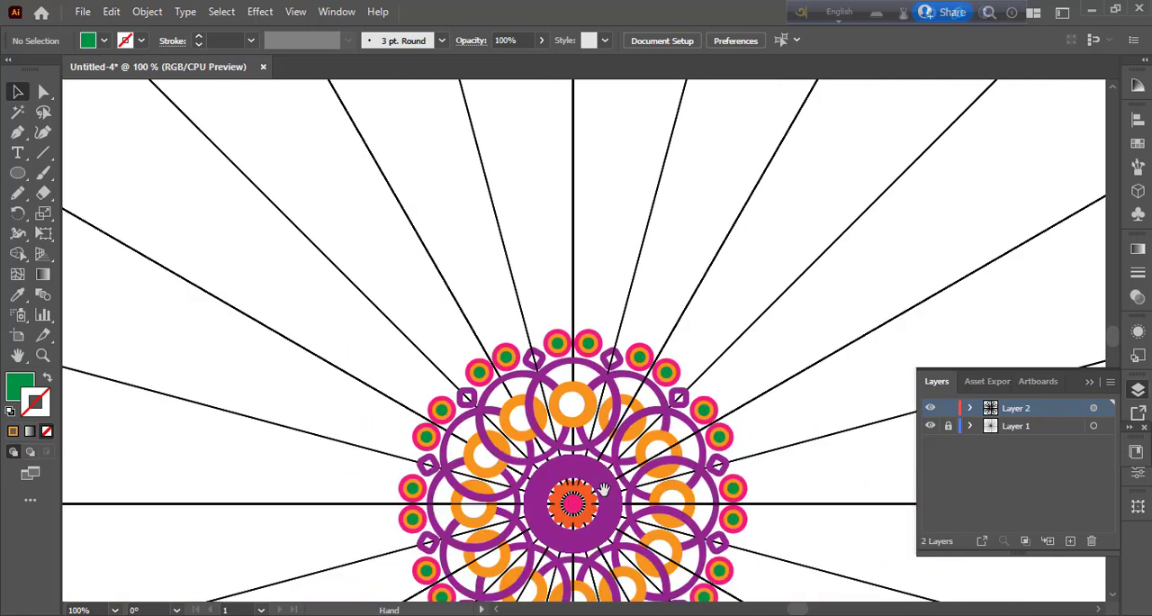
pyautogui.scroll(-3, 799, 448)
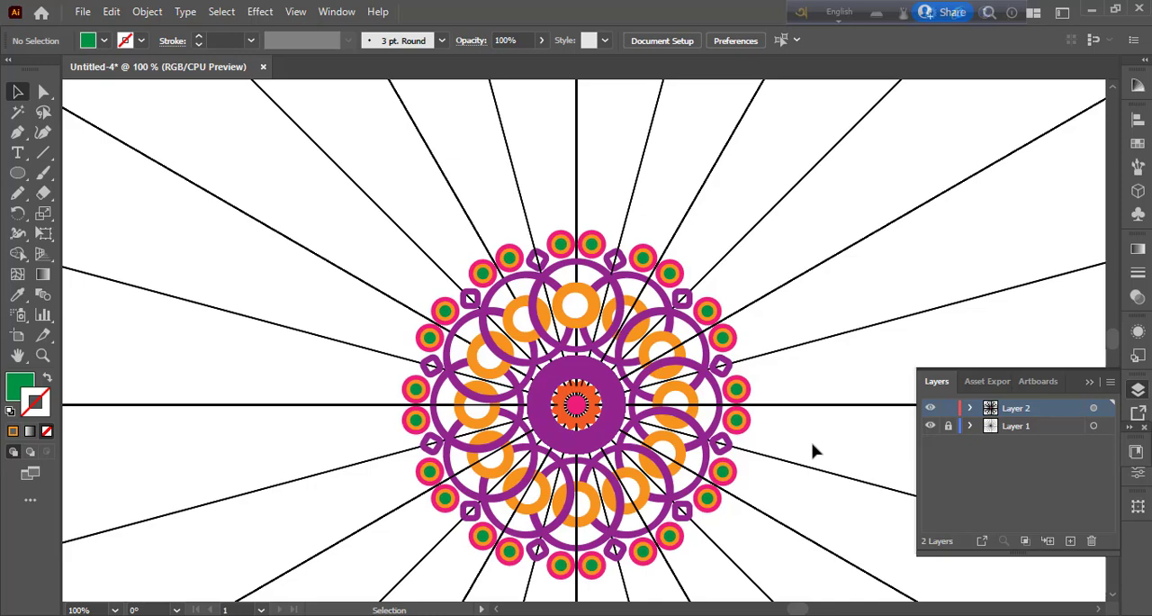
pyautogui.hotkey('ctrl', '=')
pyautogui.hotkey('ctrl', '=')
pyautogui.hotkey('ctrl', '=')
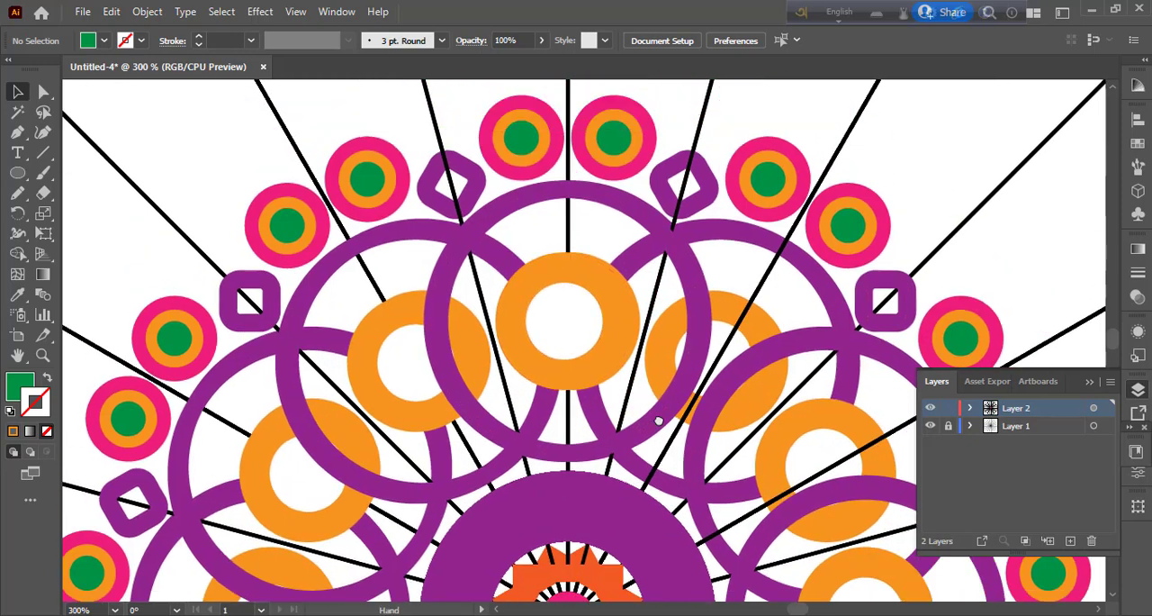
pyautogui.moveTo(659, 421); pyautogui.dragTo(666, 495)
pyautogui.click(19, 133)
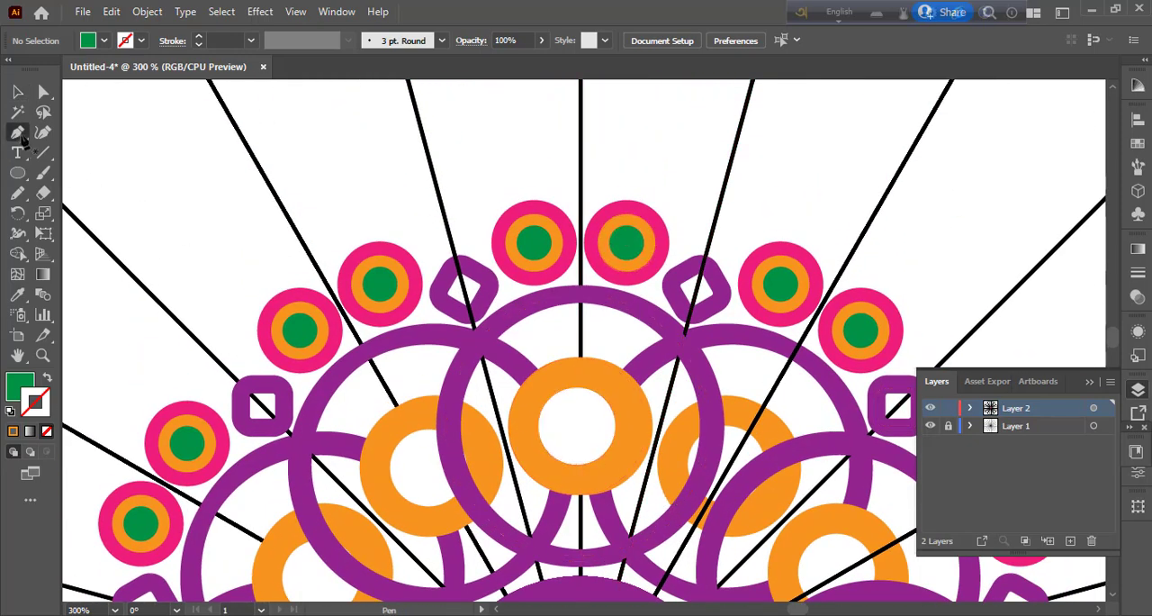
pyautogui.click(523, 180)
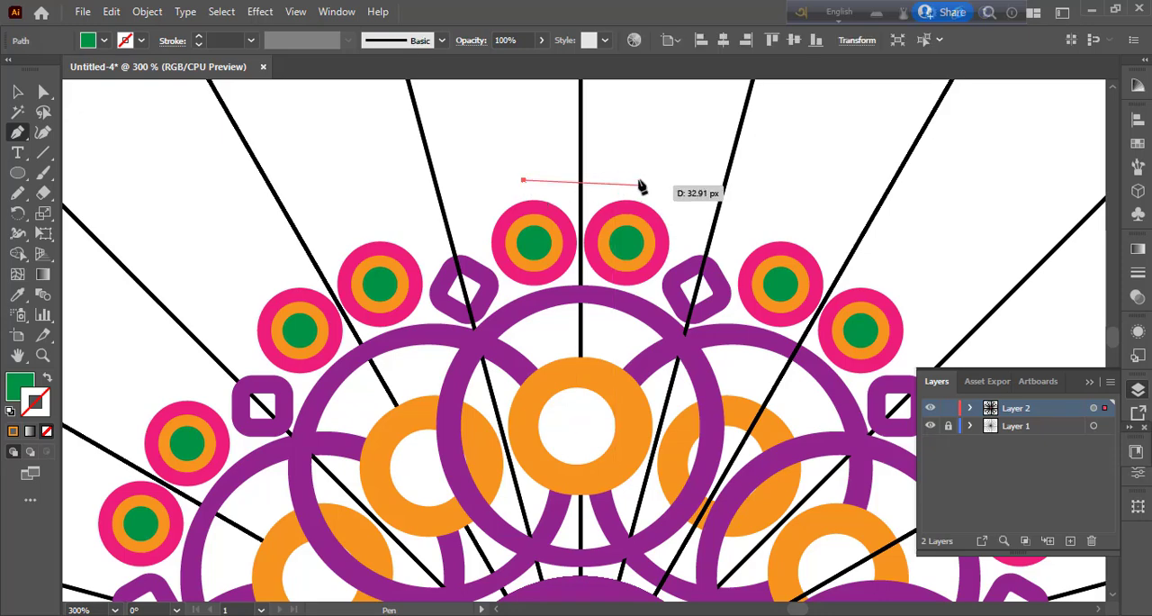
pyautogui.moveTo(640, 180); pyautogui.dragTo(695, 236)
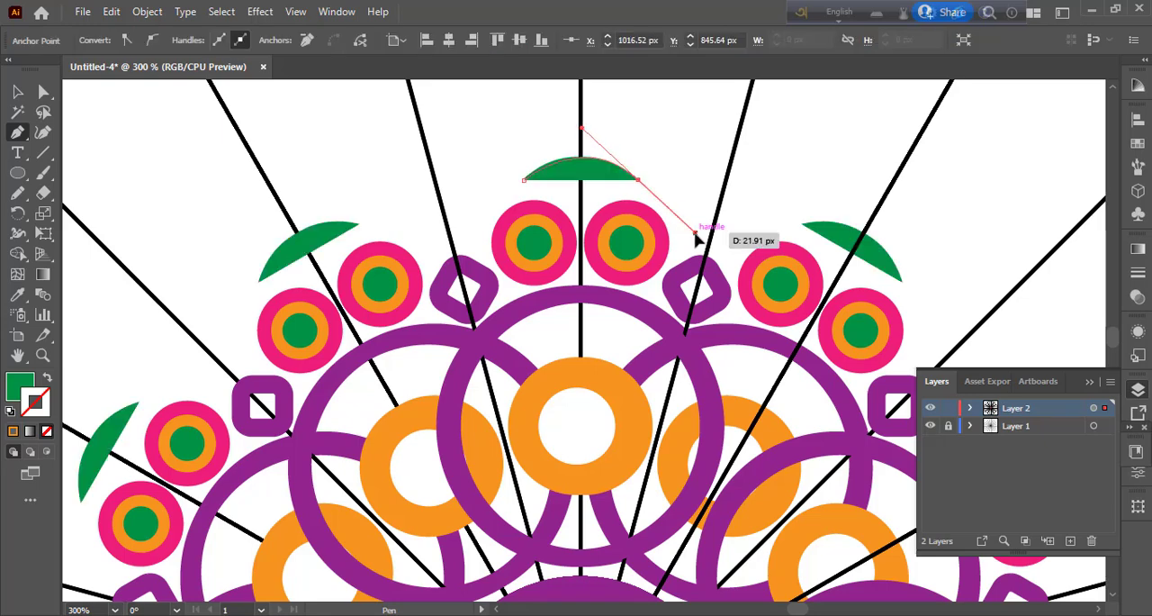
pyautogui.keyDown('alt'); pyautogui.click(639, 180); pyautogui.keyUp('alt')
pyautogui.click(47, 378)
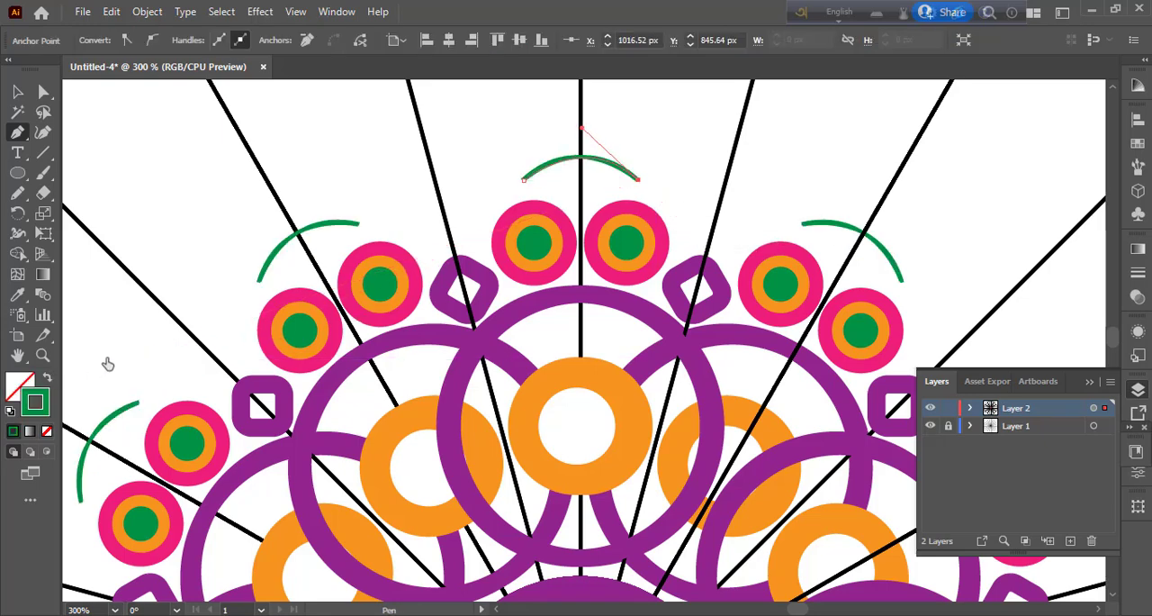
# Step: Set the green arc's stroke weight to 5 pt
pyautogui.click(42, 133)
pyautogui.click(251, 40)
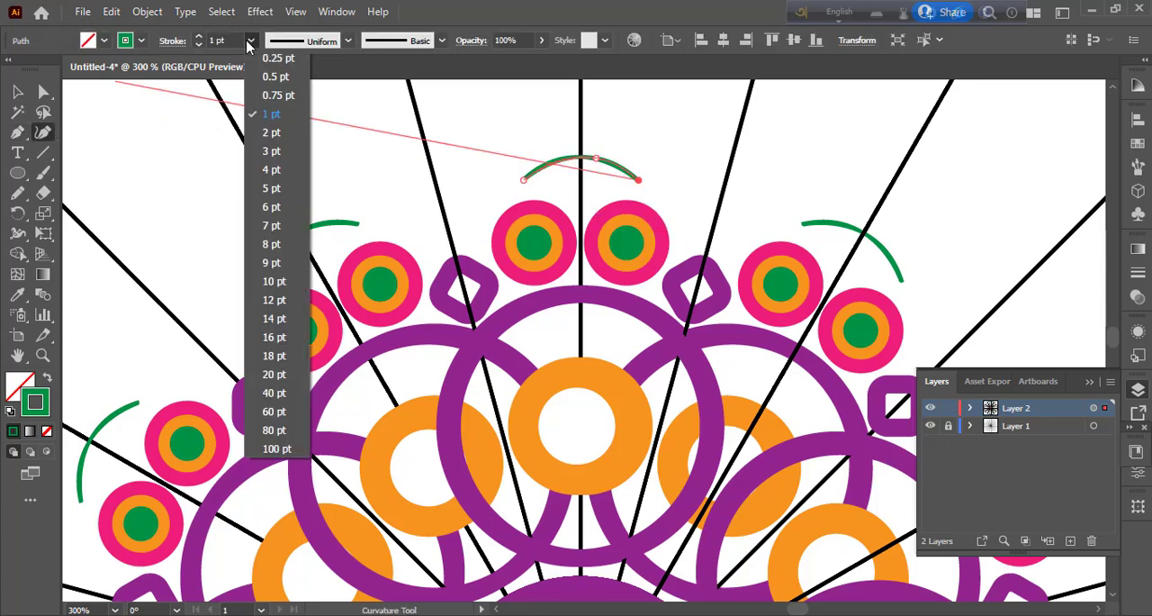
pyautogui.click(273, 281)
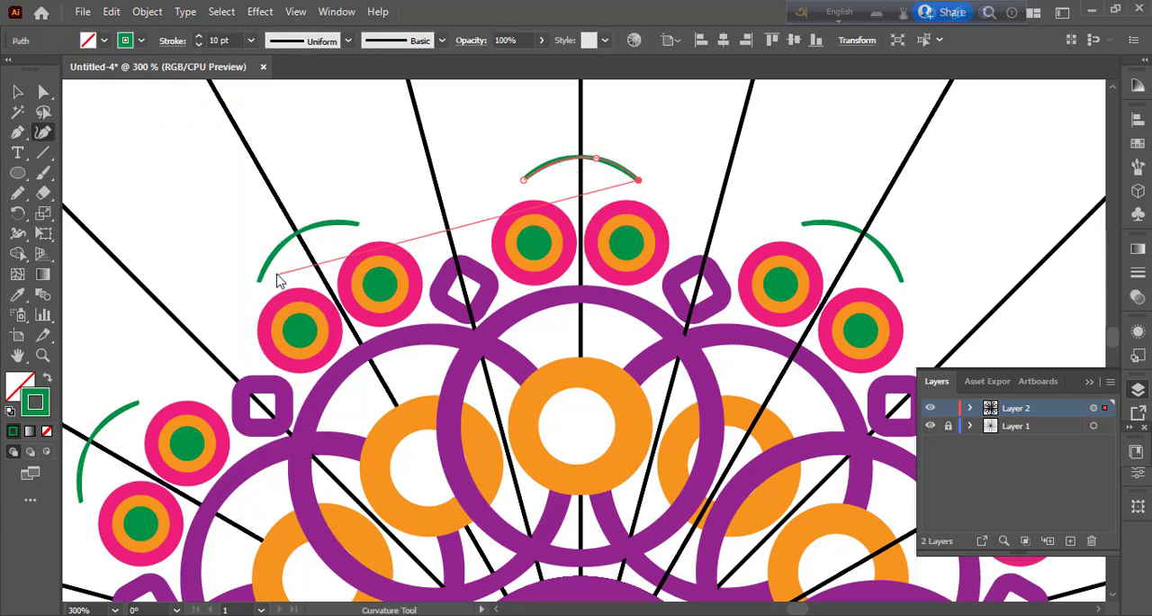
pyautogui.click(198, 44)
pyautogui.click(199, 44)
pyautogui.click(198, 44)
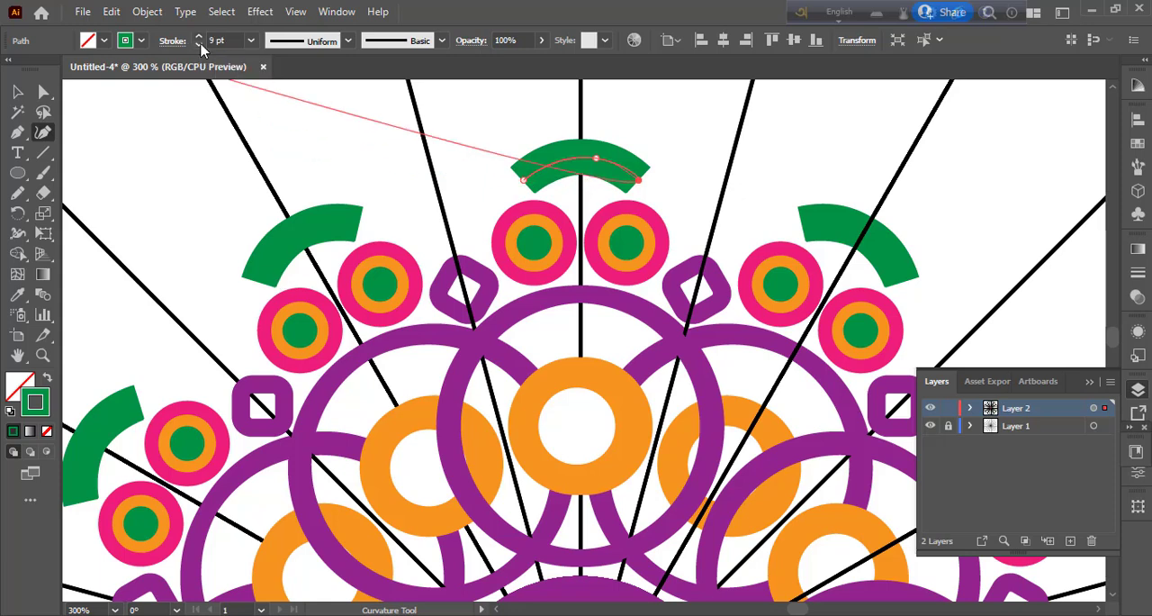
pyautogui.click(198, 44)
pyautogui.click(198, 44)
# Step: Apply the width profile tapered at both ends to the green arc, move it down closer to the pink circles, and deselect it
pyautogui.click(348, 41)
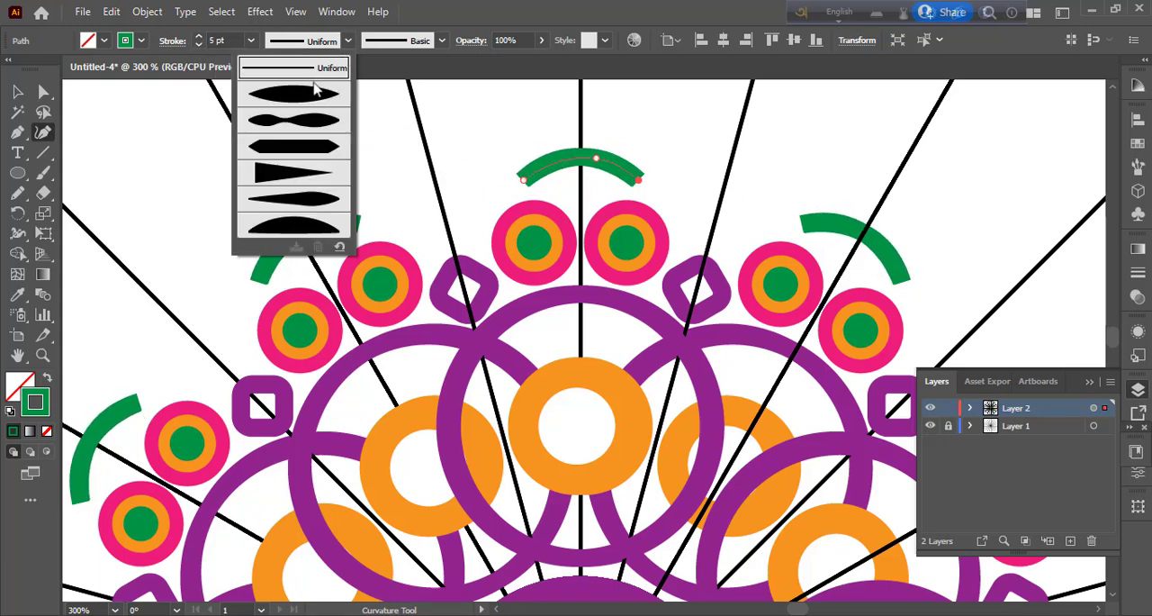
pyautogui.click(302, 102)
pyautogui.click(18, 92)
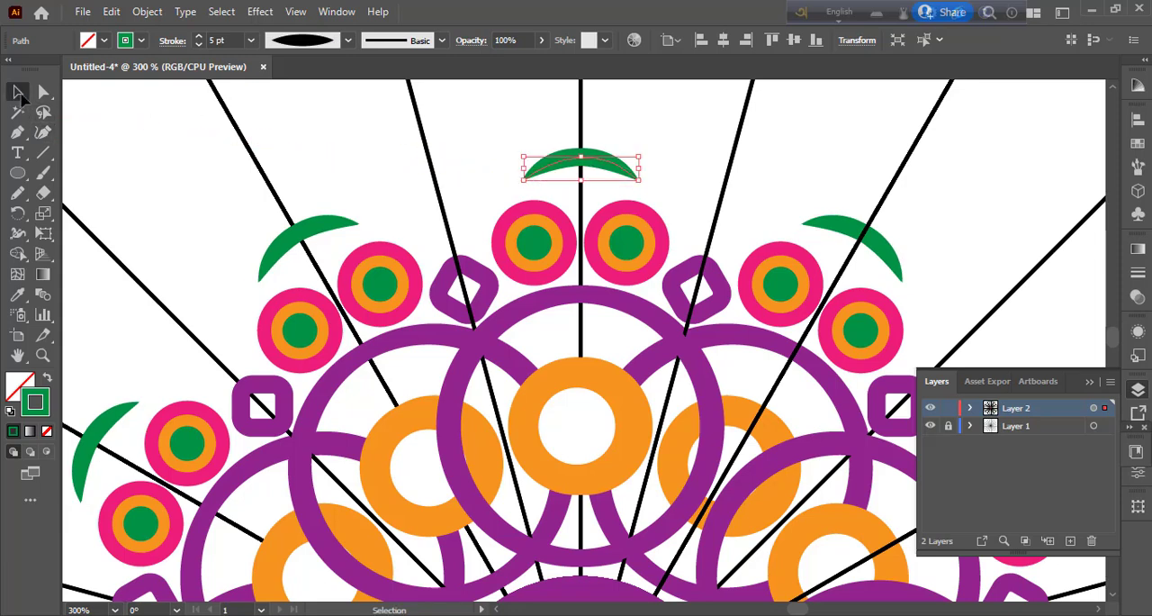
pyautogui.click(410, 184)
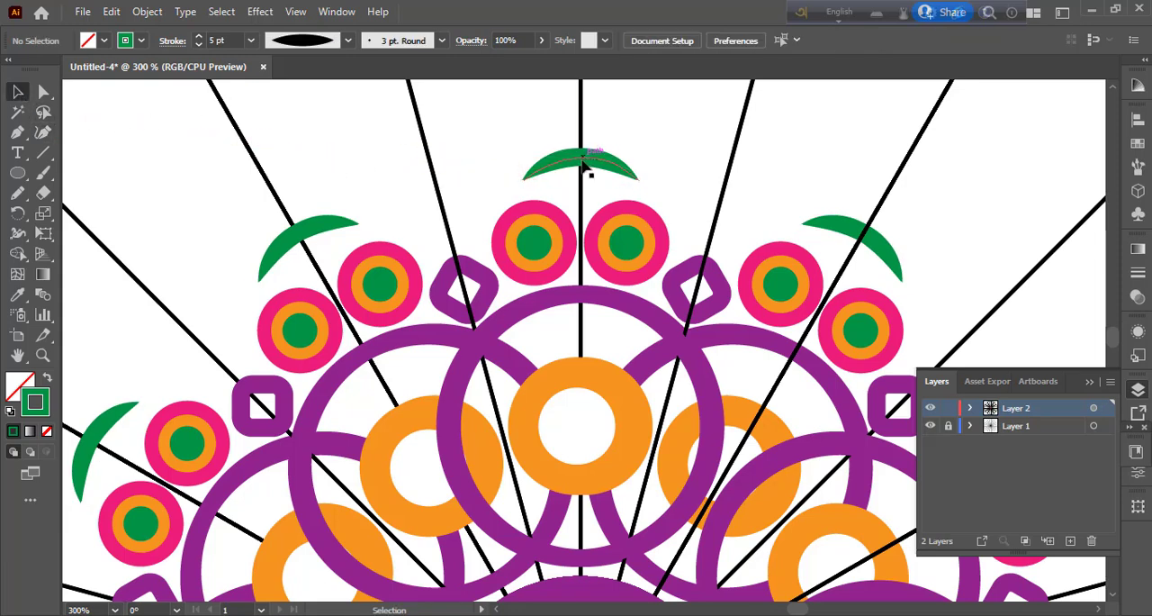
pyautogui.moveTo(583, 166)
pyautogui.mouseDown()
pyautogui.moveTo(653, 199)
pyautogui.moveTo(666, 193)
pyautogui.moveTo(583, 180)
pyautogui.mouseUp()
pyautogui.click(677, 177)
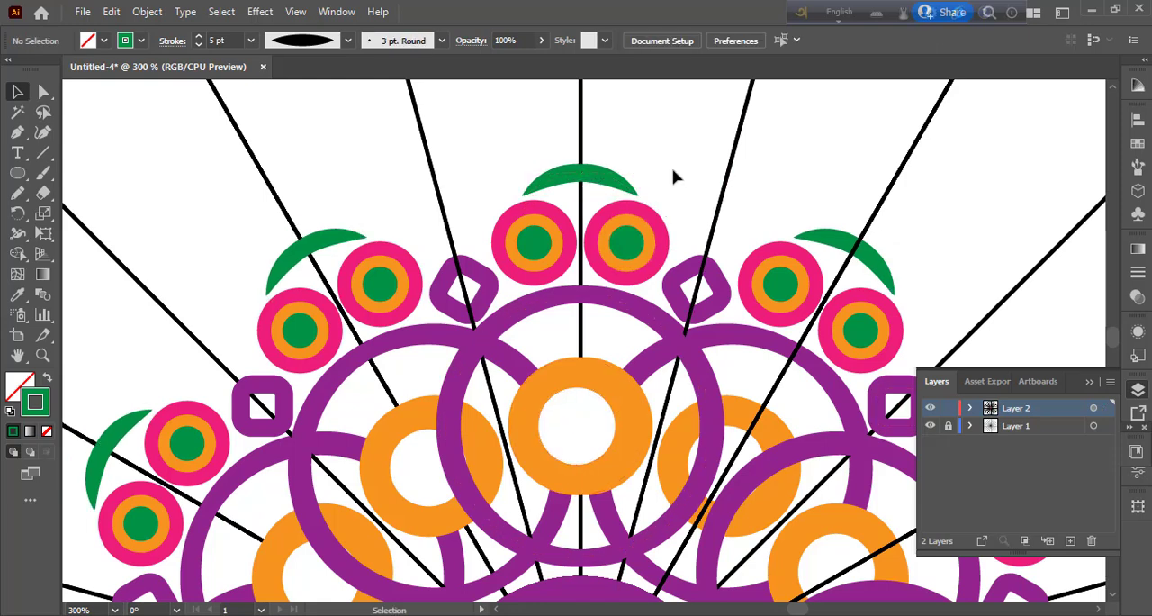
# Step: Draw a small circle centred on the green arc's midpoint, with a green fill and no stroke, and deselect it
pyautogui.click(586, 182)
pyautogui.press('l')
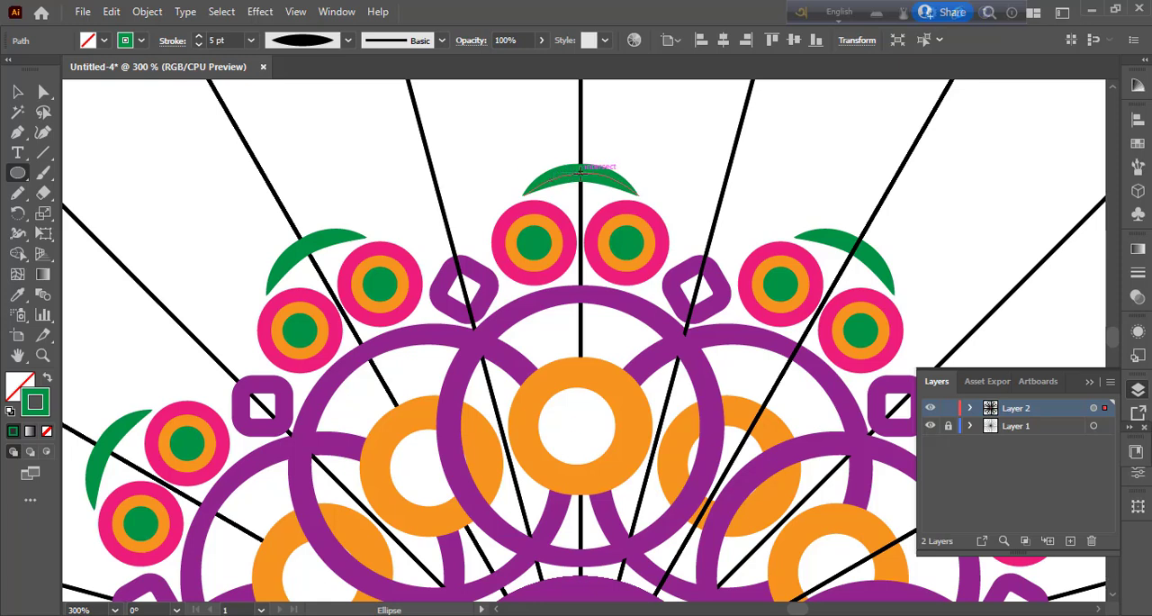
pyautogui.moveTo(581, 171); pyautogui.dragTo(598, 189)
pyautogui.click(47, 378)
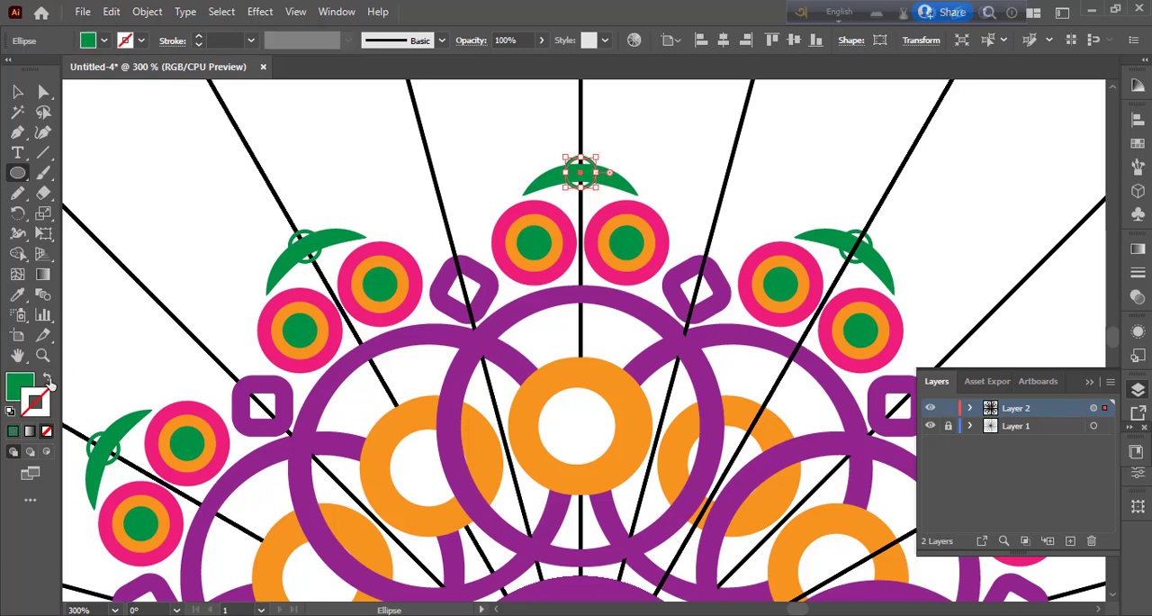
pyautogui.click(17, 91)
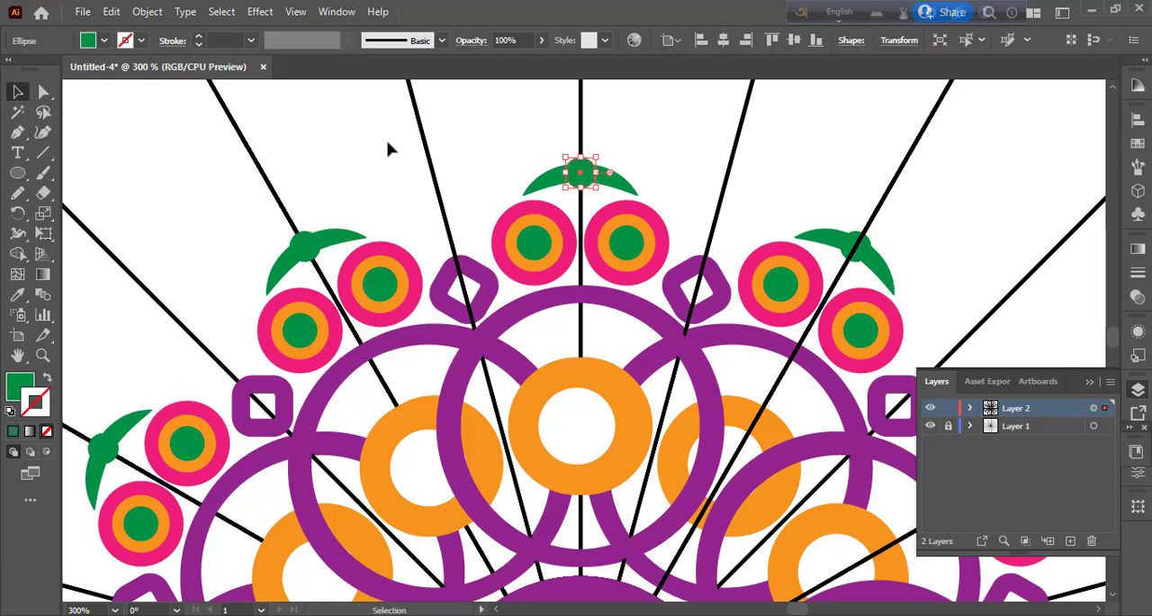
pyautogui.click(461, 159)
# Step: Try placing a flipped copy of the green arc above the original, with a copy of the small green circle at its middle
pyautogui.scroll(3, 461, 158)
pyautogui.click(614, 264)
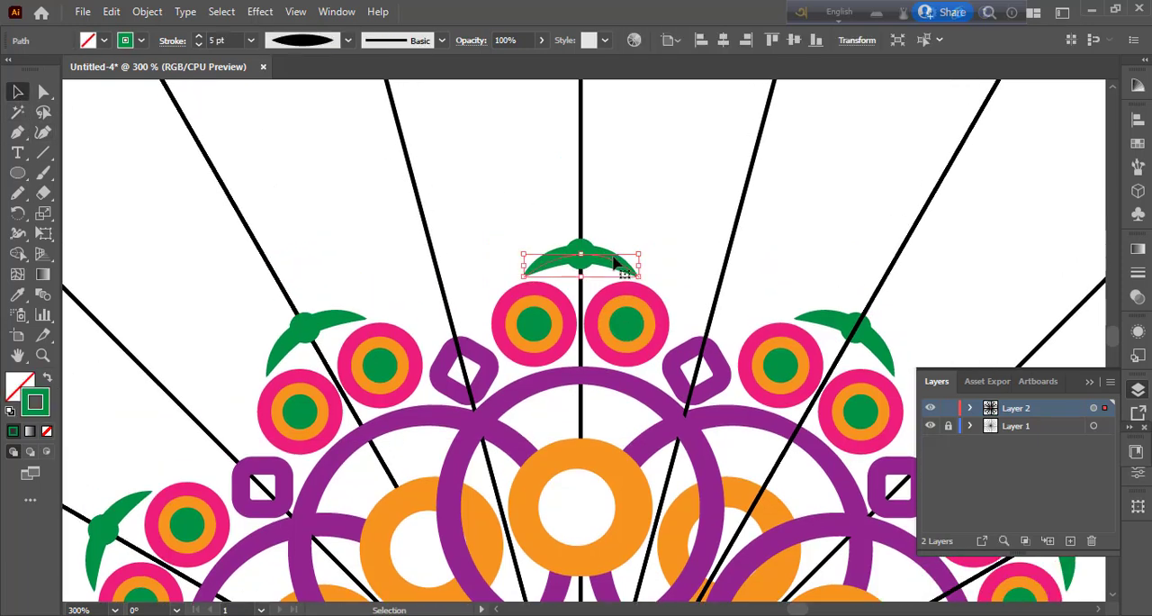
pyautogui.moveTo(614, 264); pyautogui.dragTo(523, 205)
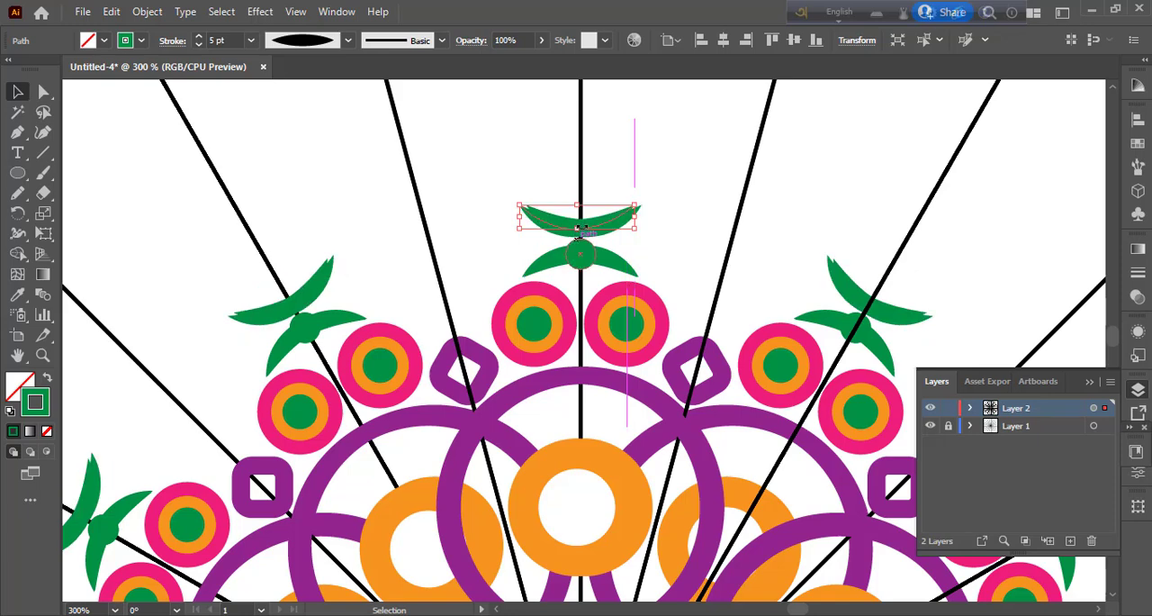
pyautogui.moveTo(583, 232); pyautogui.dragTo(583, 209)
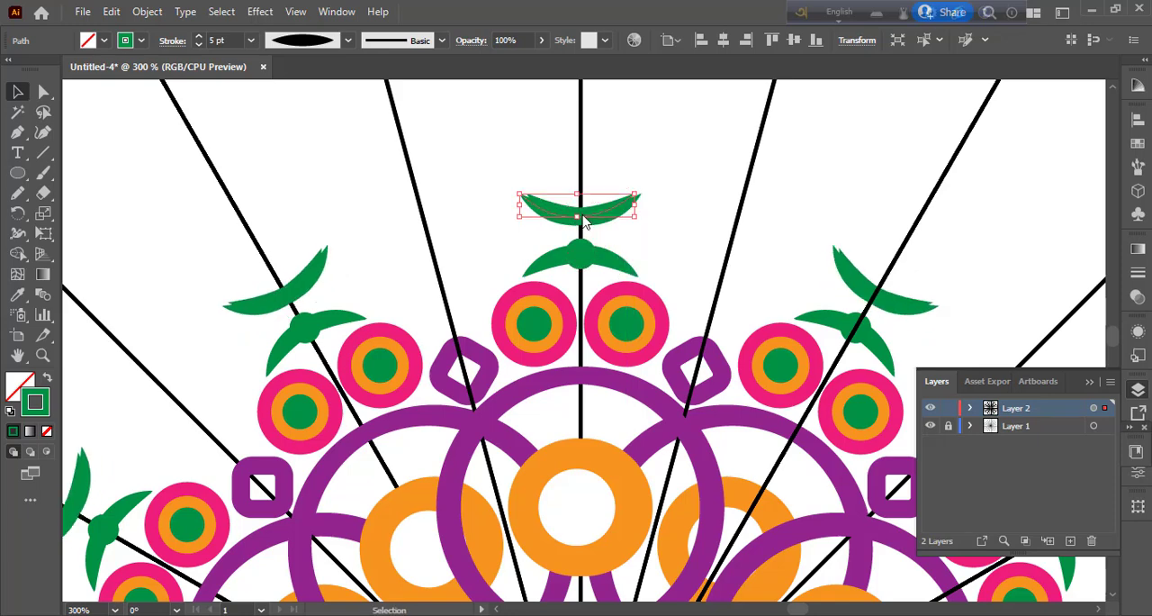
pyautogui.click(583, 255)
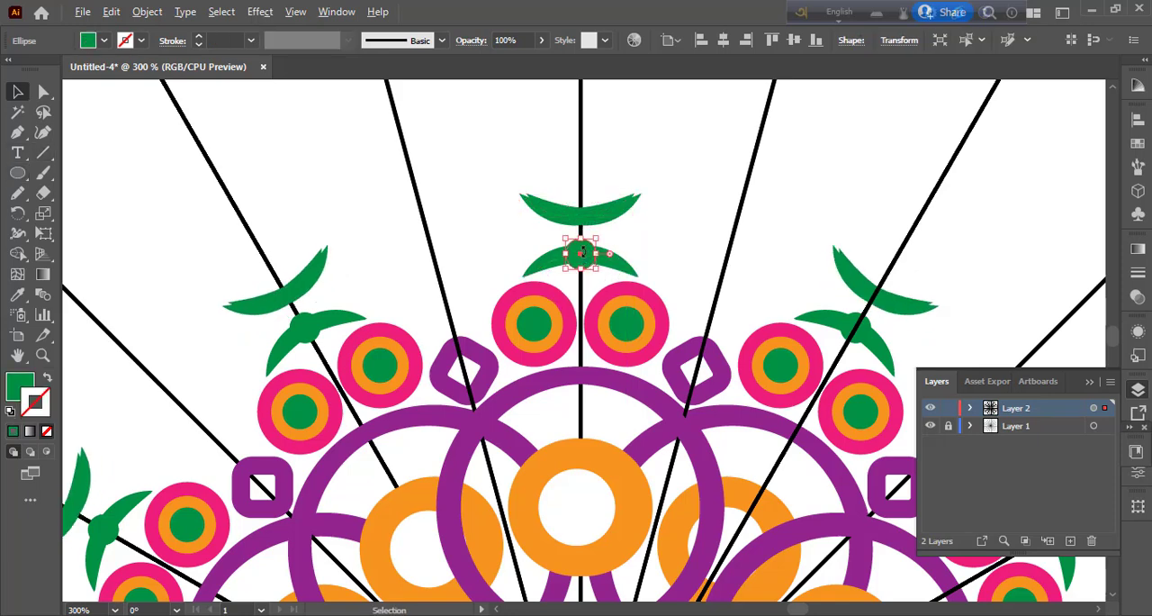
pyautogui.moveTo(587, 259); pyautogui.dragTo(588, 221)
pyautogui.click(655, 254)
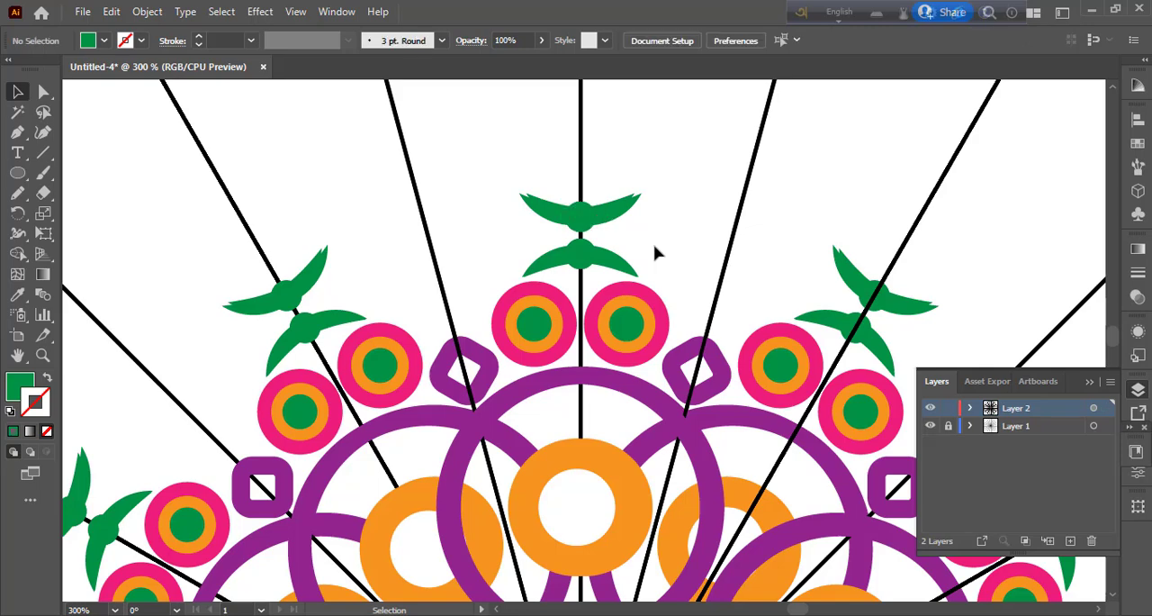
# Step: Delete the flipped arc copy and the upper small circle copy, leaving nothing selected
pyautogui.click(633, 209)
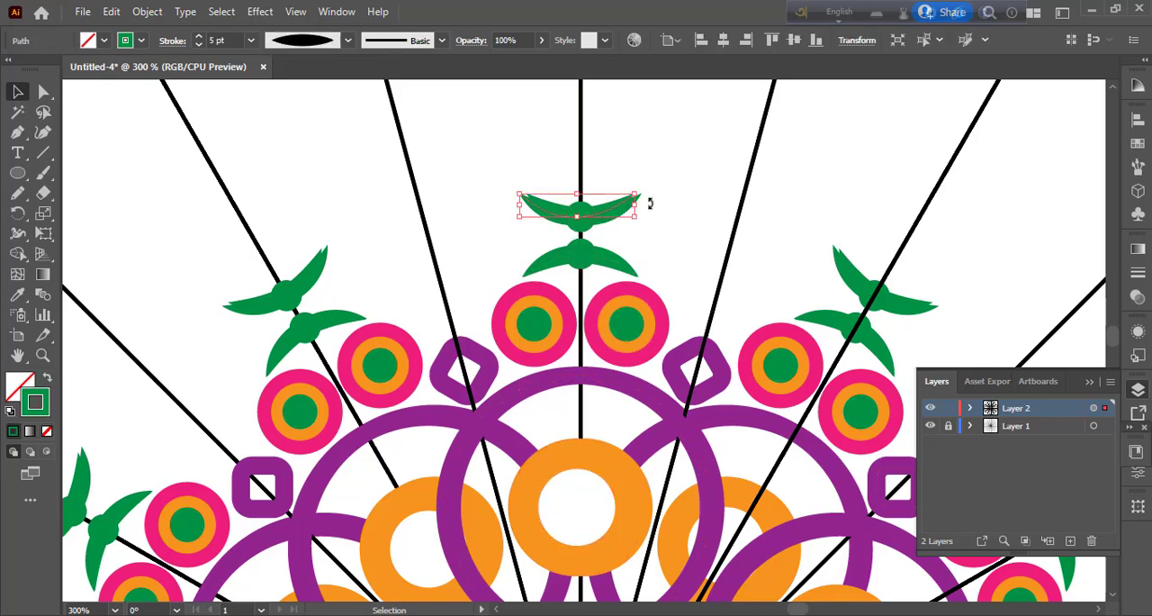
pyautogui.press('Delete')
pyautogui.click(586, 222)
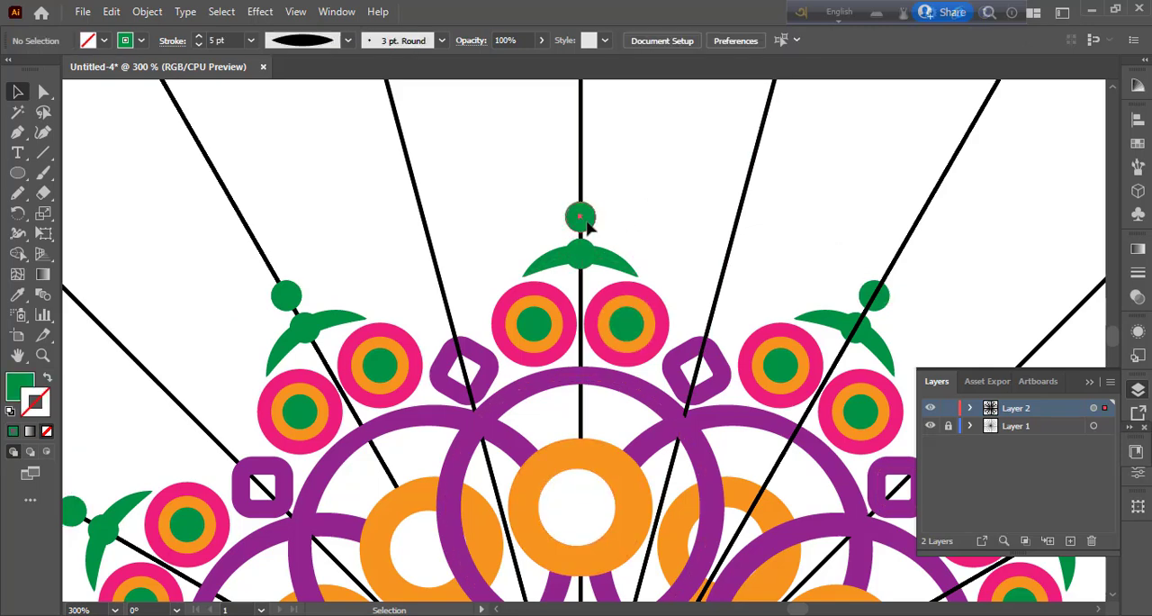
pyautogui.press('Delete')
pyautogui.click(587, 256)
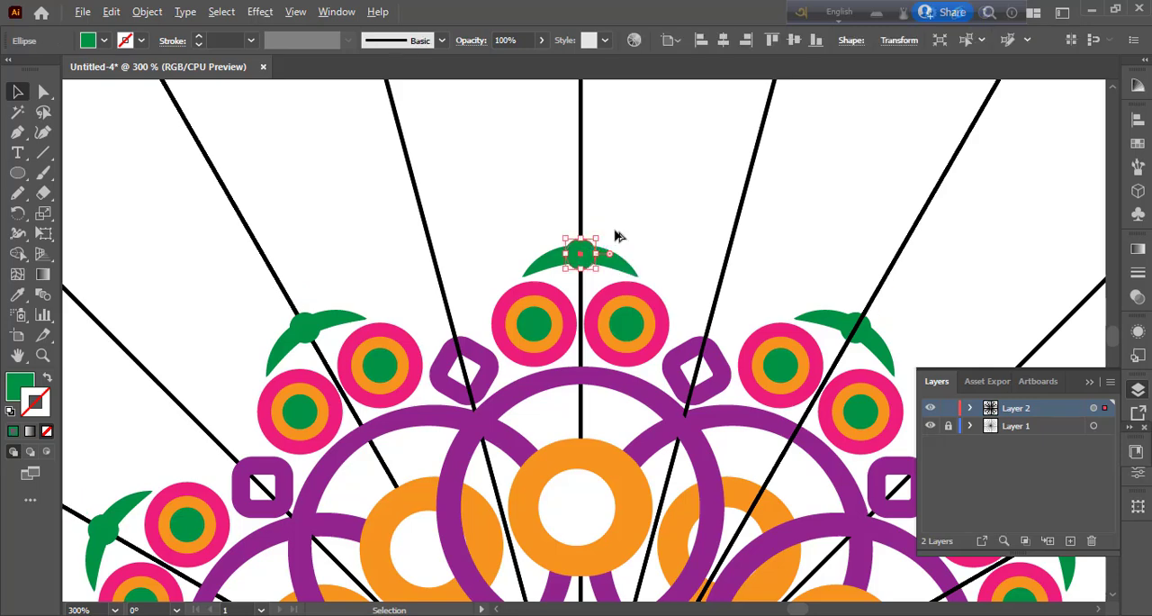
pyautogui.click(582, 248)
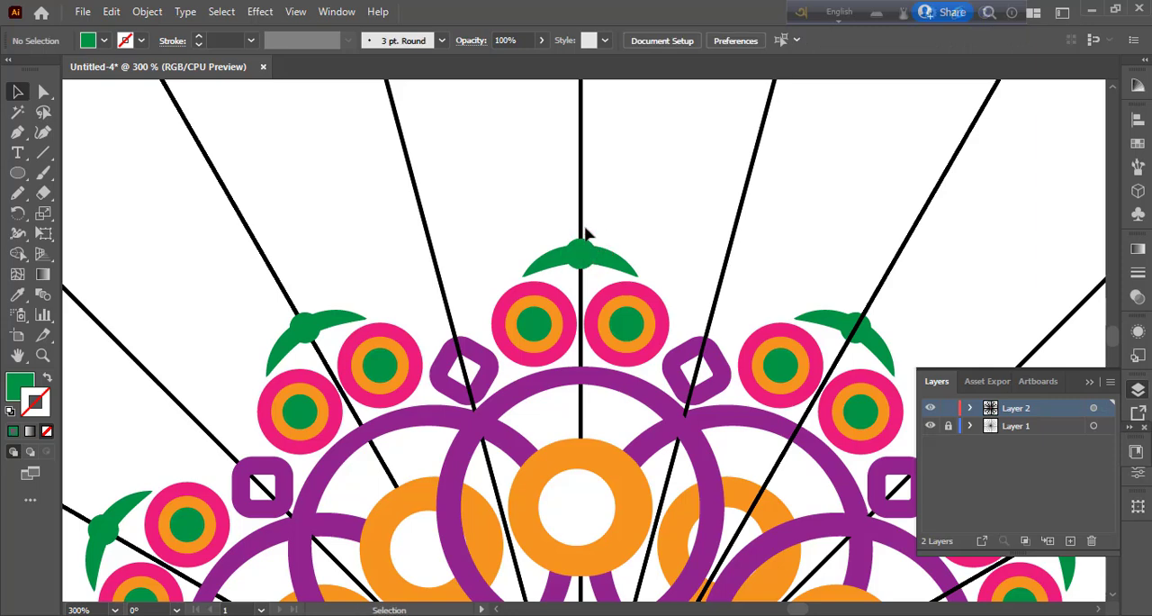
# Step: Place a vertically flipped copy of the green arc and its small circle directly above the originals, and deselect it
pyautogui.click(605, 248)
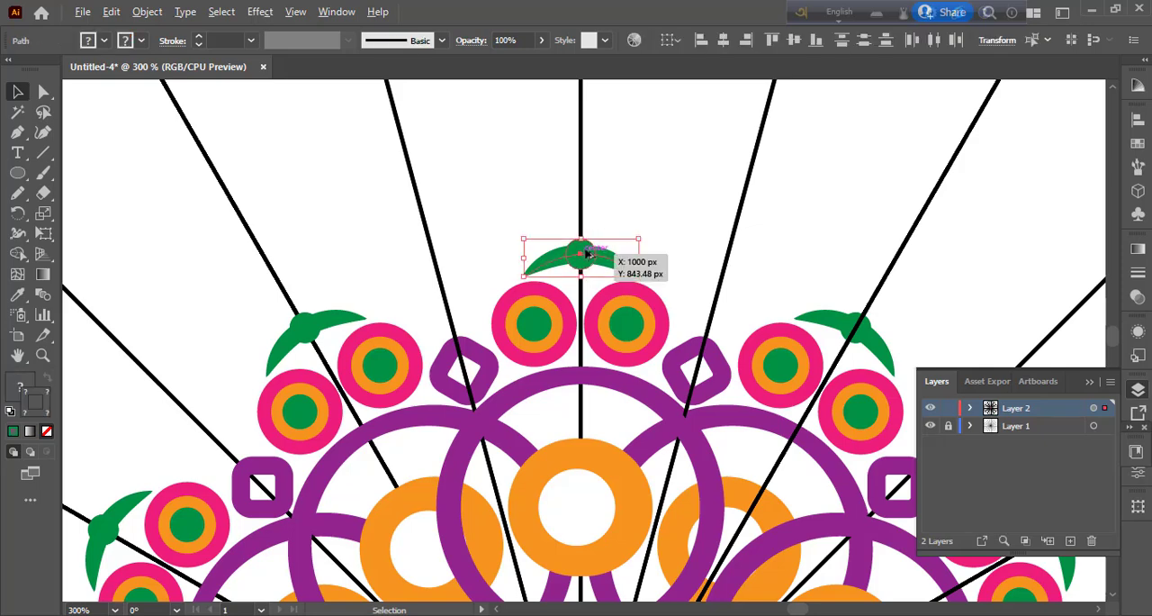
pyautogui.keyDown('shift'); pyautogui.click(581, 251); pyautogui.keyUp('shift')
pyautogui.moveTo(590, 255); pyautogui.dragTo(541, 195)
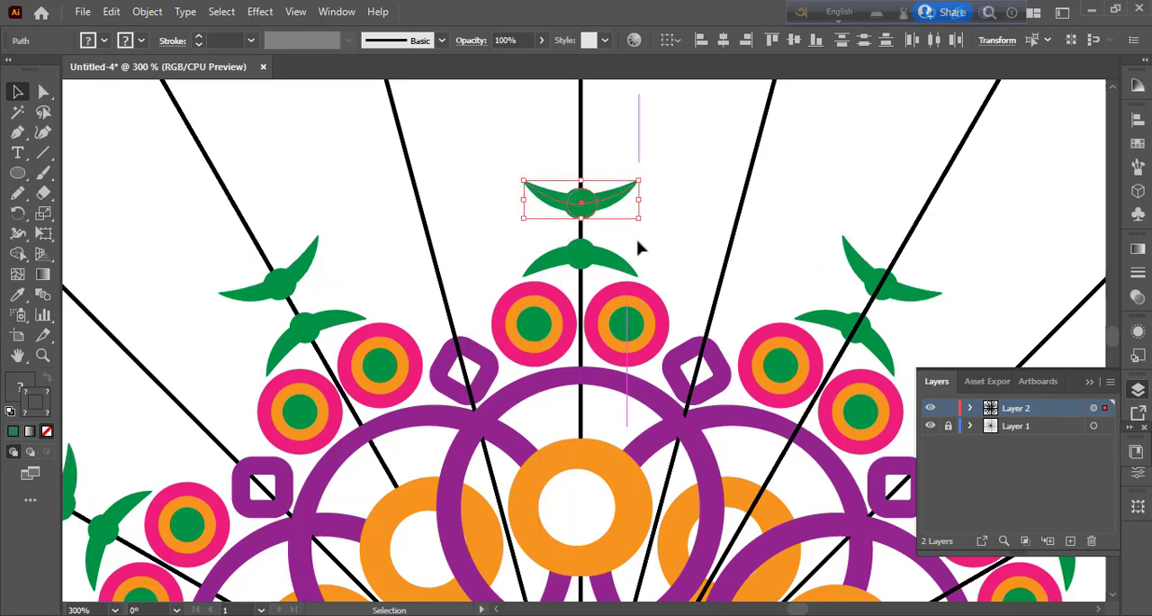
pyautogui.click(637, 245)
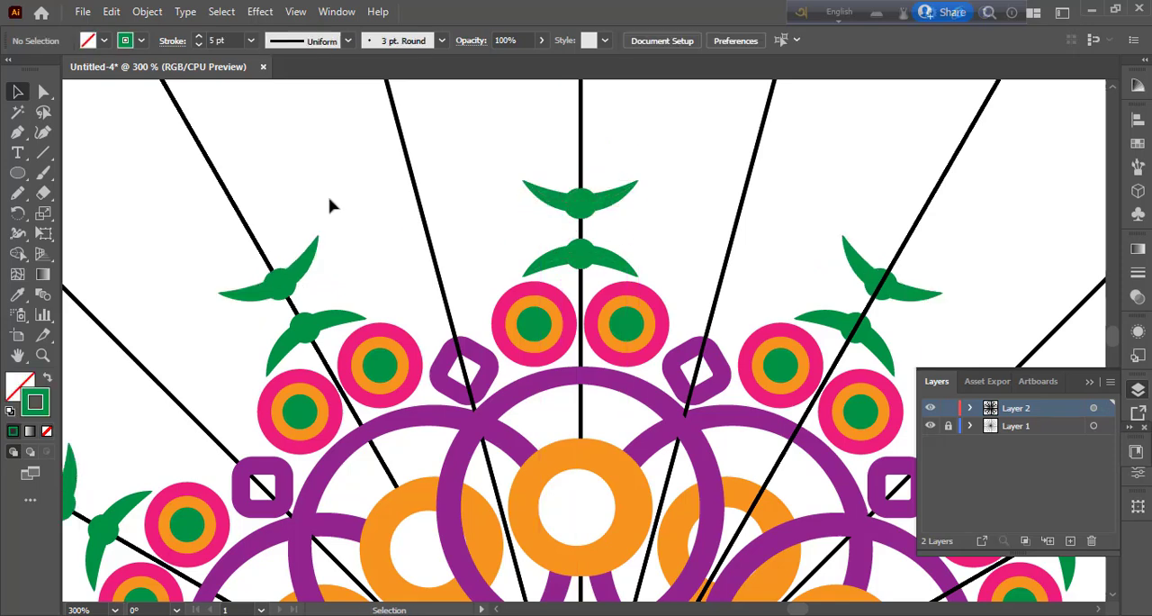
# Step: Draw a straight 5 pt green line joining the centres of the two small green circles, and deselect it
pyautogui.click(43, 152)
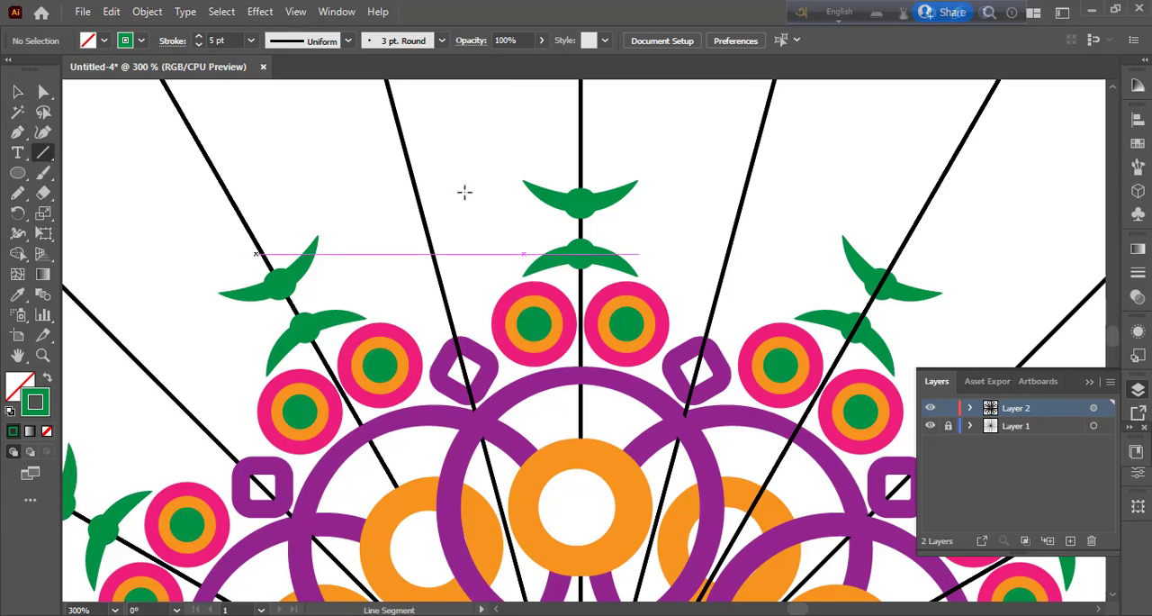
pyautogui.click(581, 203)
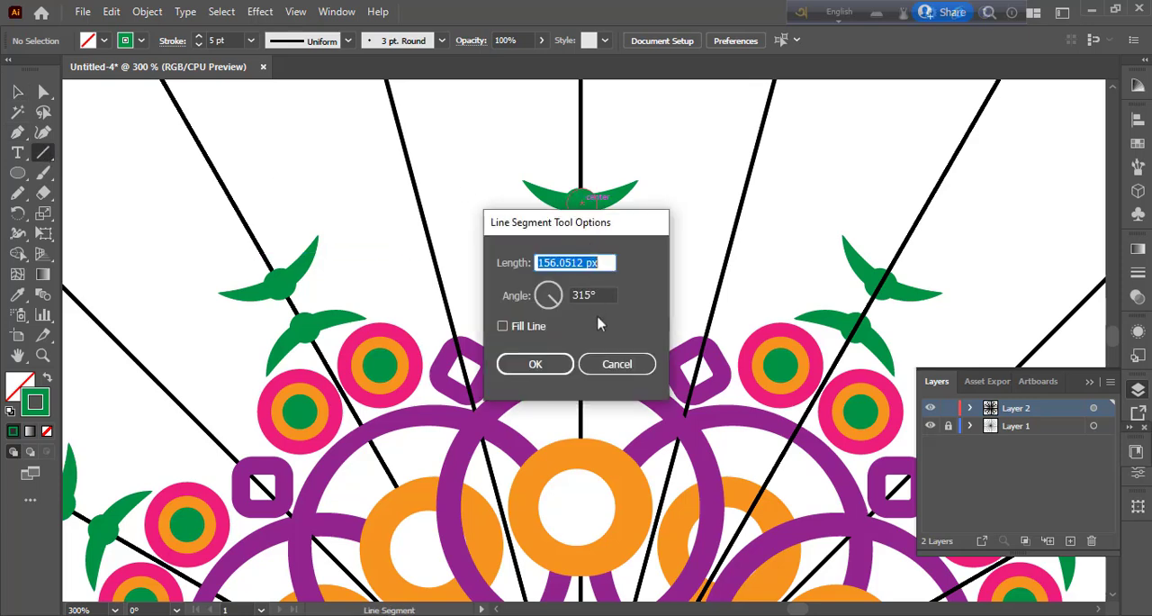
pyautogui.click(612, 363)
pyautogui.moveTo(580, 206); pyautogui.dragTo(582, 254)
pyautogui.click(18, 91)
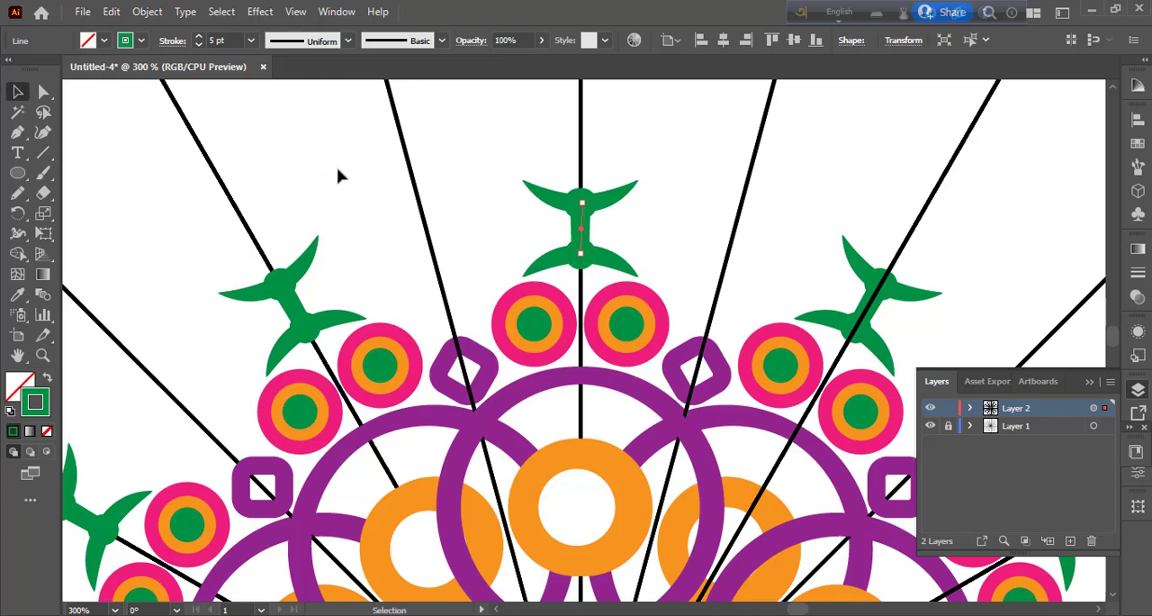
pyautogui.click(338, 176)
# Step: Draw a circle centred on the vertical guide just above the upper green arc, with a red fill and no stroke
pyautogui.scroll(3, 297, 174)
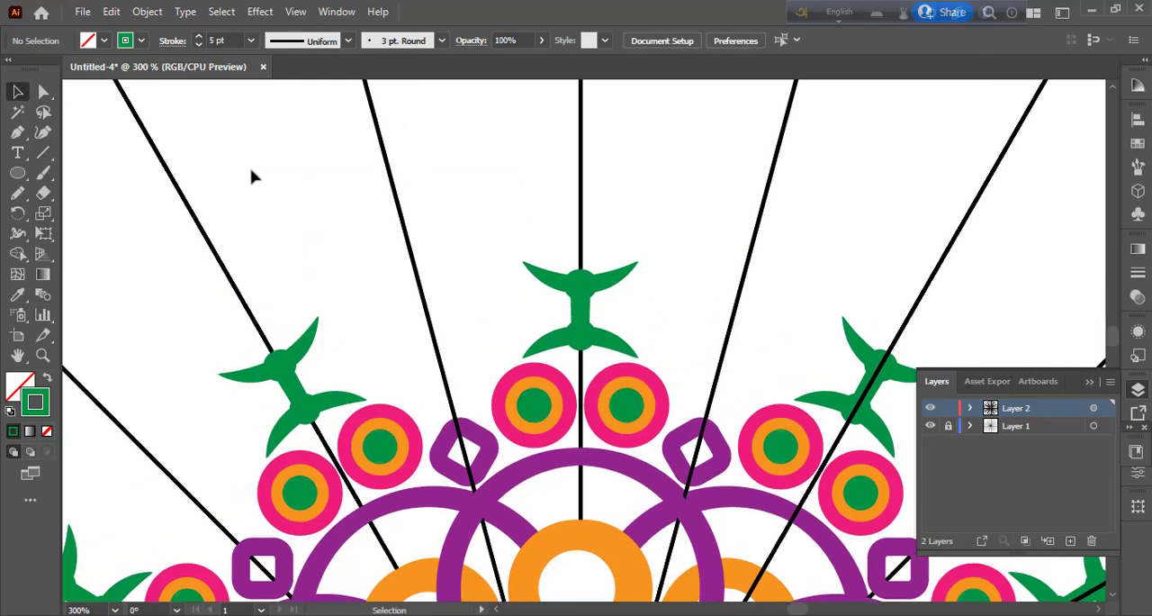
pyautogui.click(18, 174)
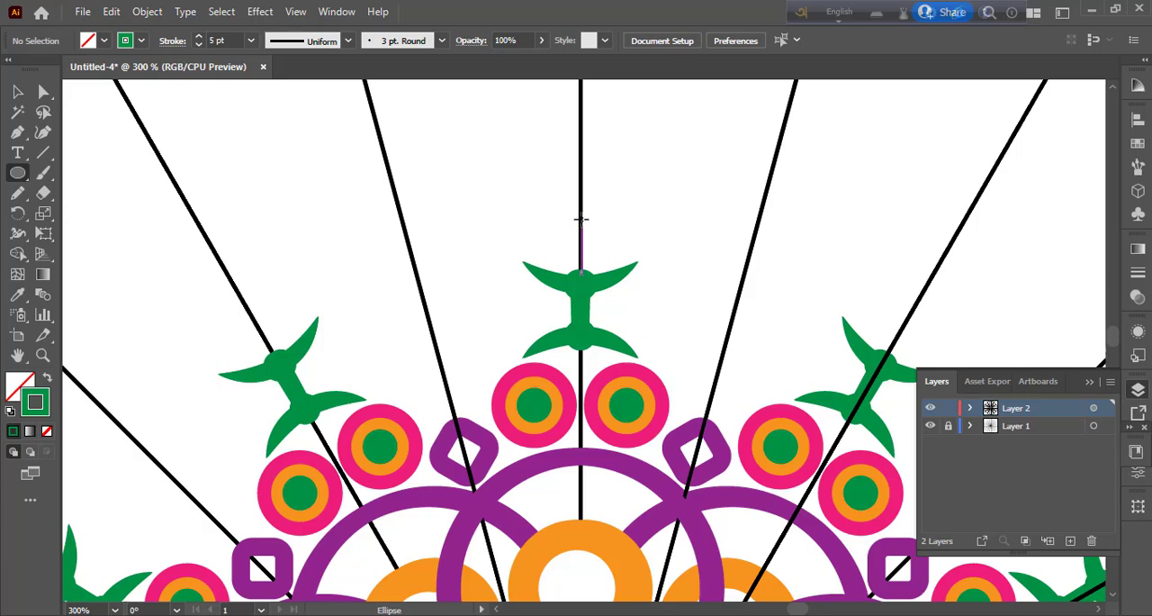
pyautogui.moveTo(580, 219); pyautogui.dragTo(610, 259)
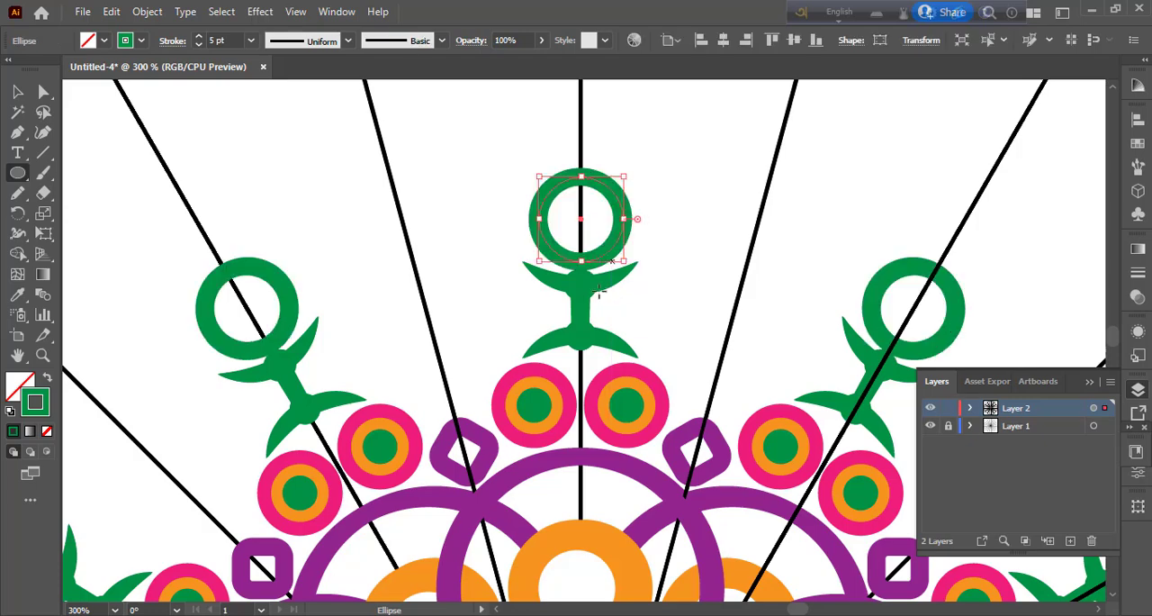
pyautogui.click(48, 378)
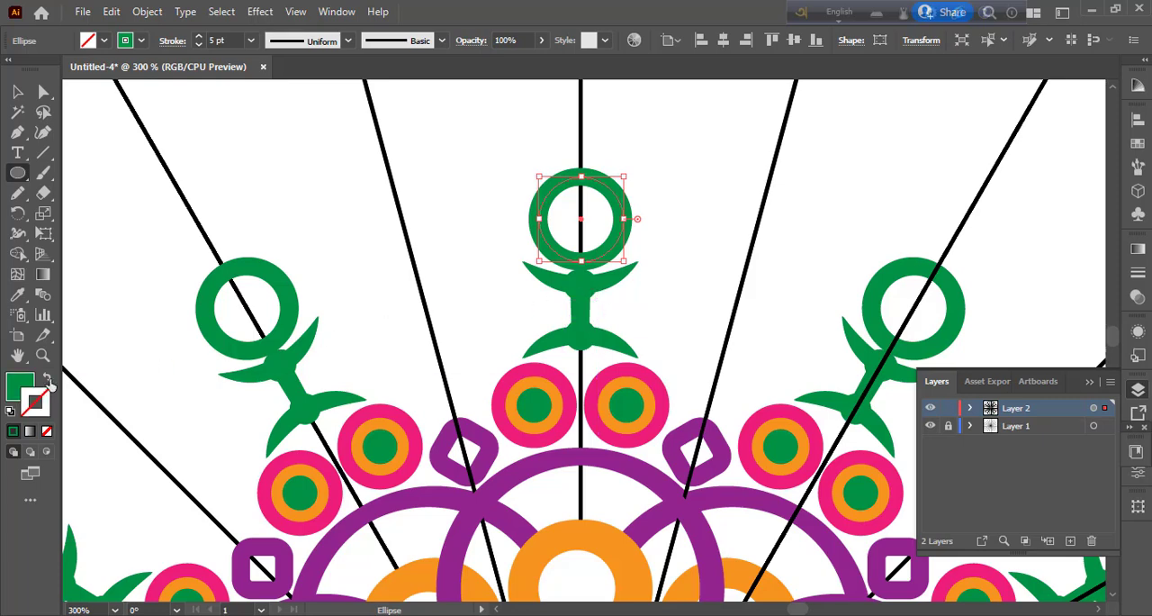
pyautogui.click(104, 41)
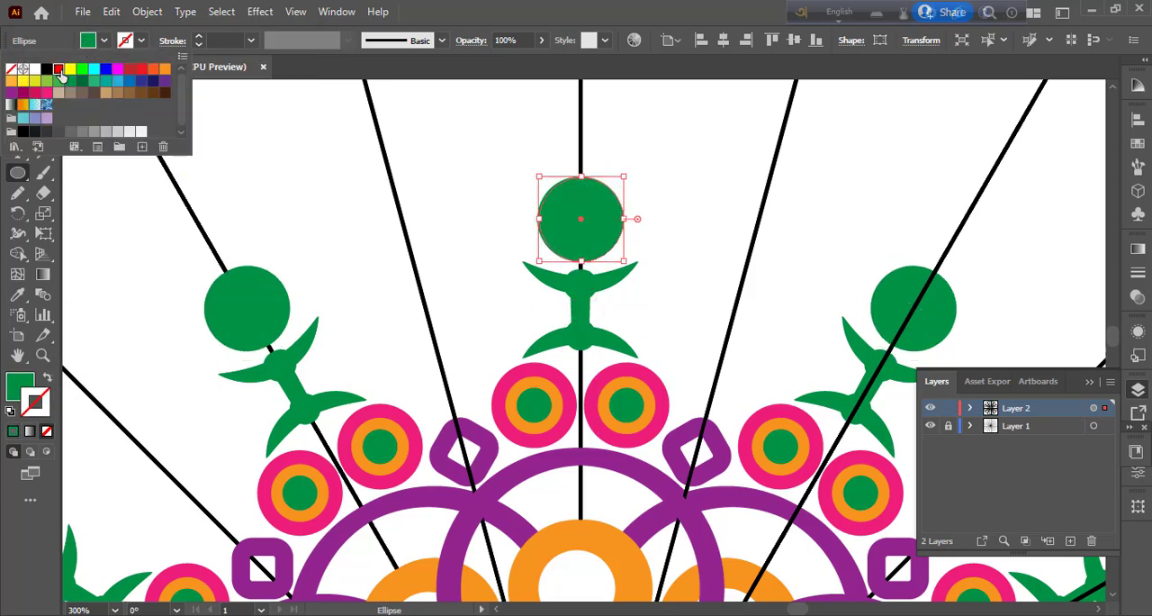
pyautogui.click(59, 71)
pyautogui.click(18, 92)
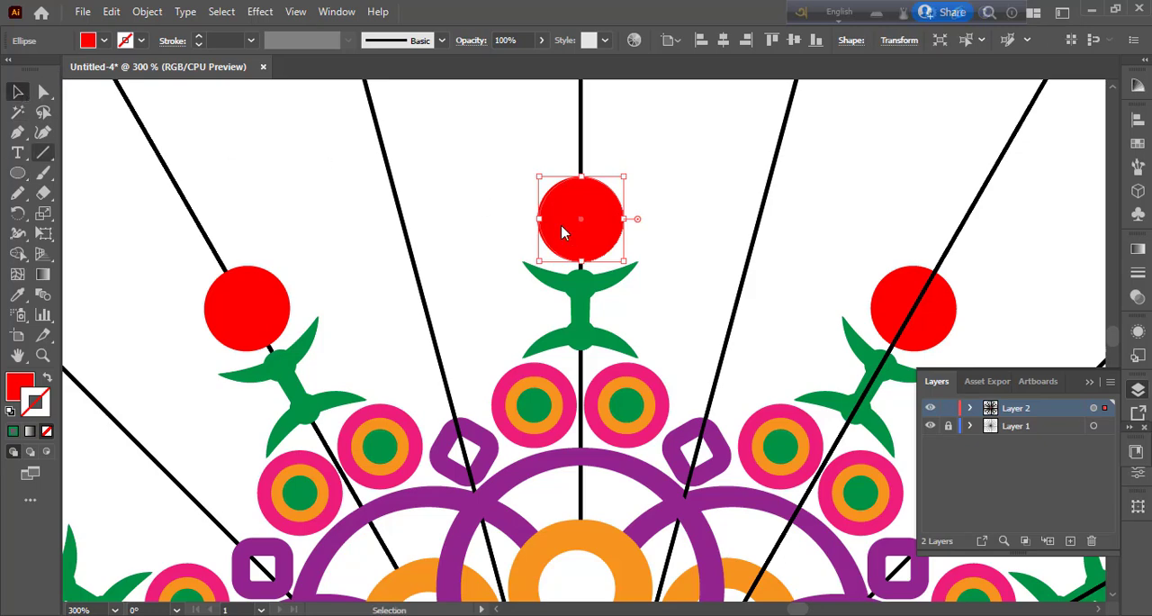
# Step: Paste a copy of the red circle in front, shrink it around its centre, and fill it yellow
pyautogui.click(112, 14)
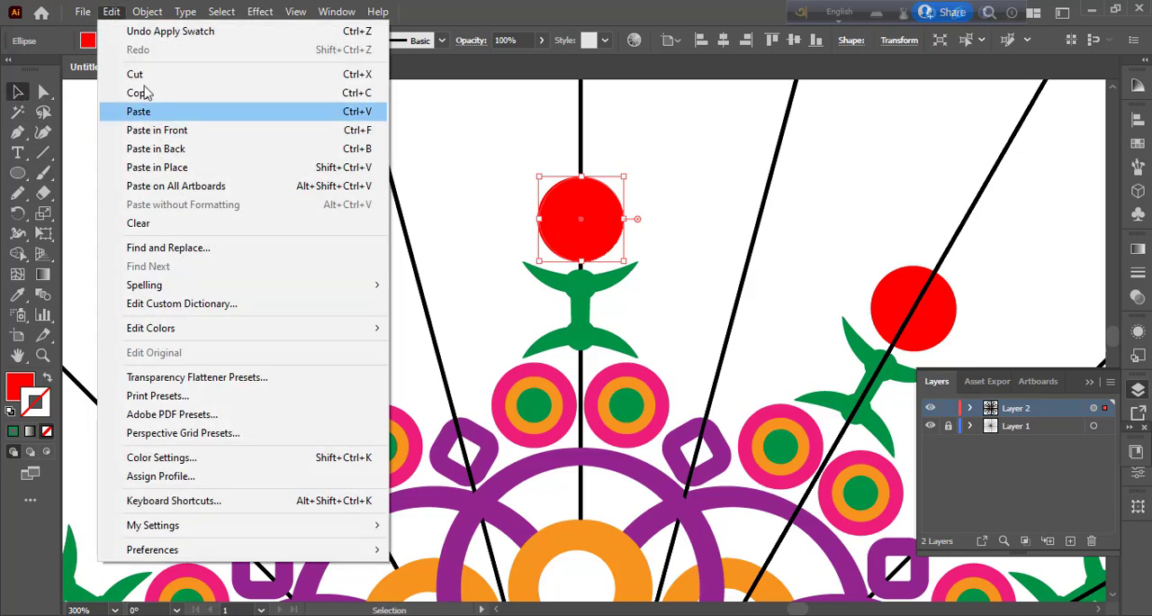
pyautogui.click(143, 93)
pyautogui.click(111, 14)
pyautogui.click(162, 130)
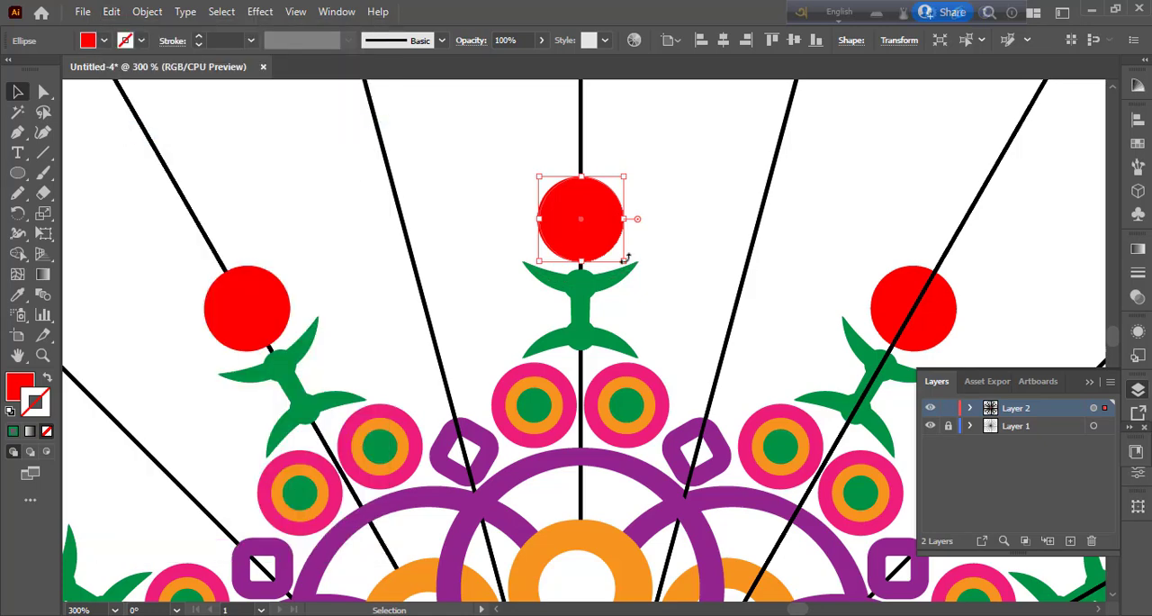
pyautogui.moveTo(623, 260); pyautogui.dragTo(619, 252)
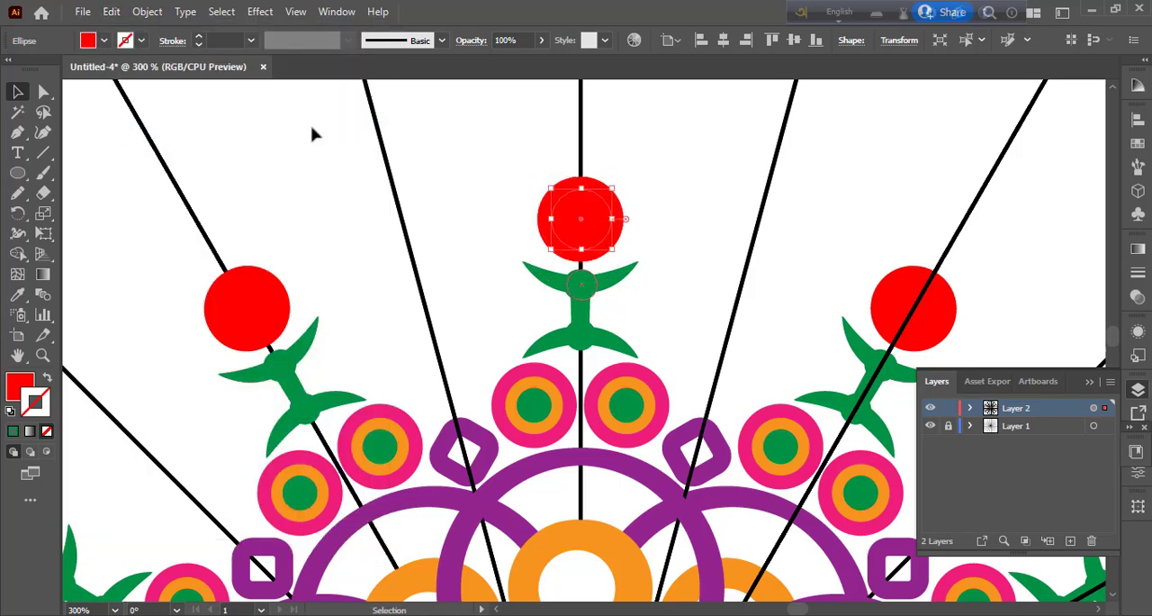
pyautogui.click(105, 40)
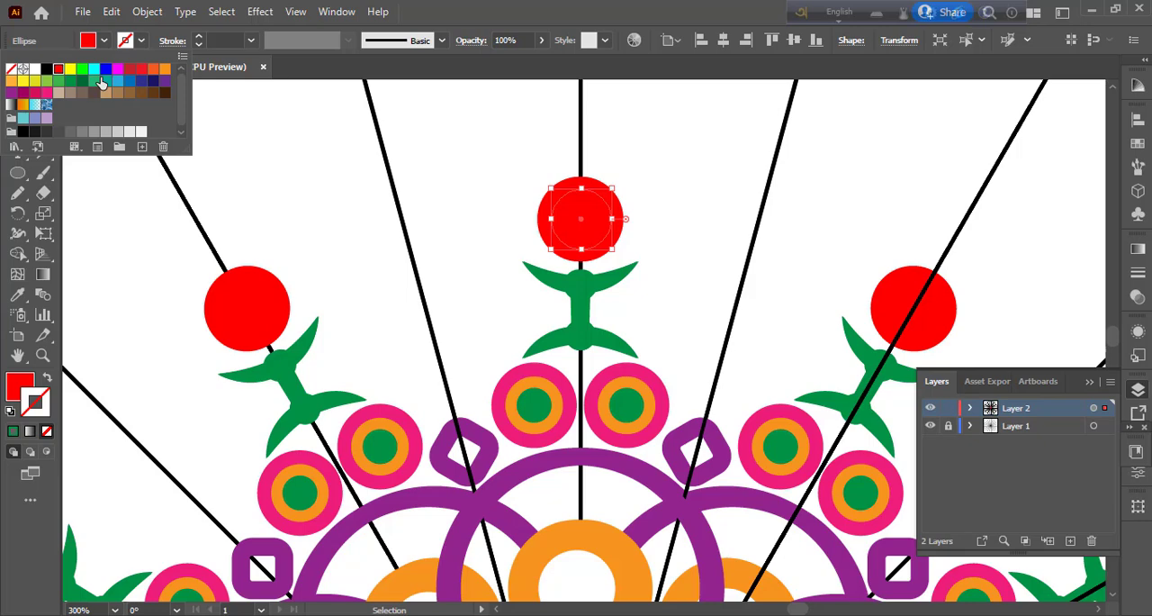
pyautogui.click(72, 69)
# Step: Paste a copy of the yellow circle in front, shrink it around its centre, and fill it orange
pyautogui.click(107, 18)
pyautogui.click(110, 13)
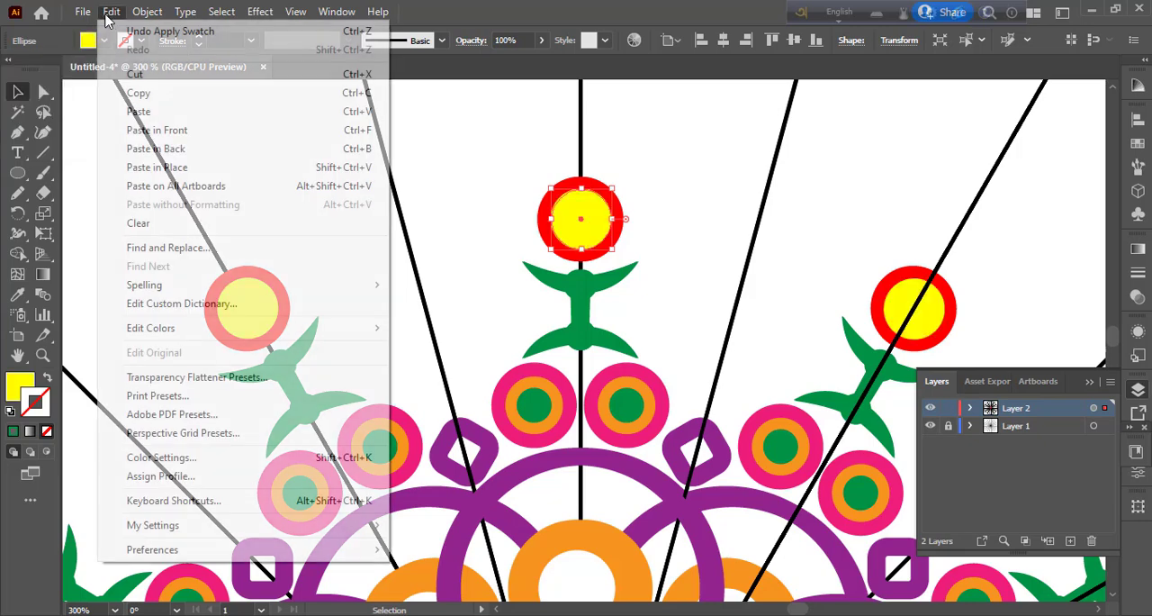
pyautogui.click(135, 93)
pyautogui.click(110, 12)
pyautogui.click(158, 129)
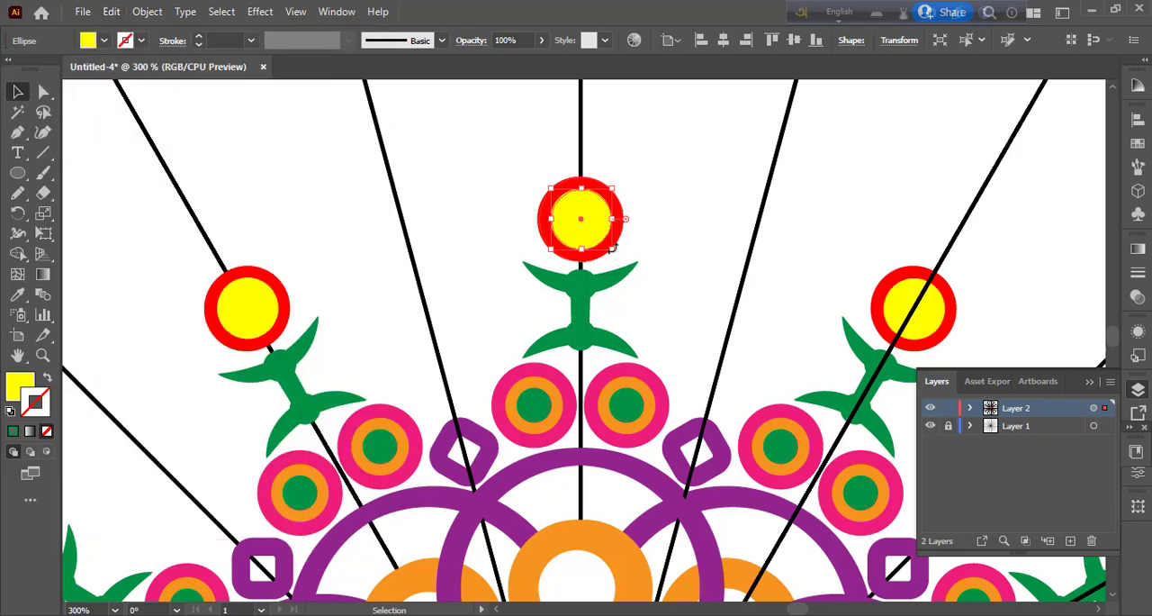
pyautogui.moveTo(611, 245); pyautogui.dragTo(598, 236)
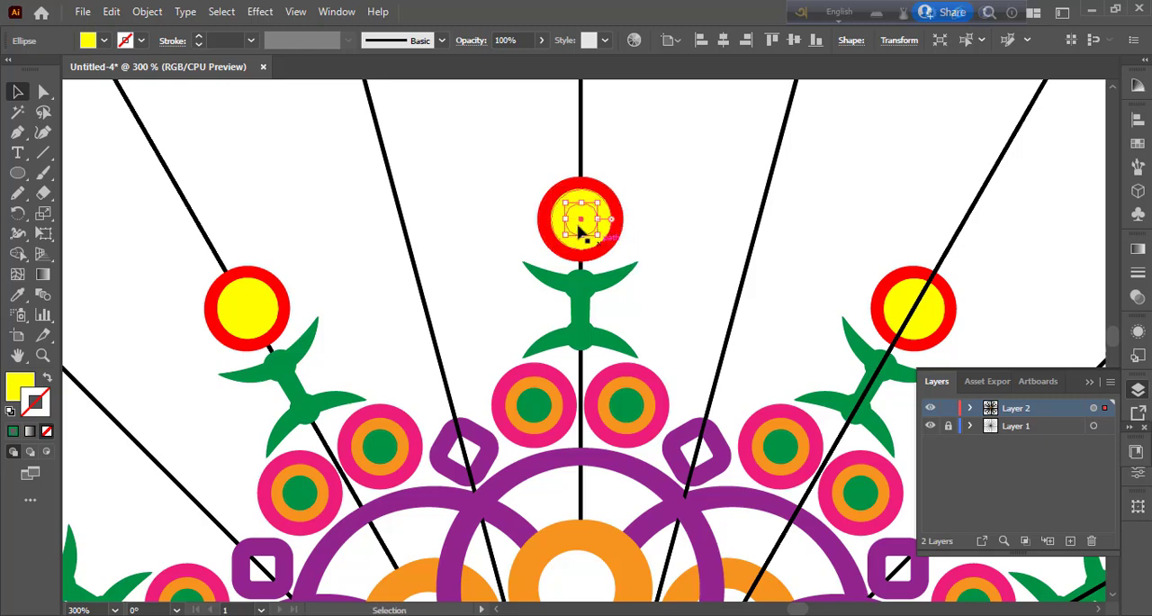
pyautogui.click(105, 42)
pyautogui.click(155, 74)
pyautogui.click(465, 192)
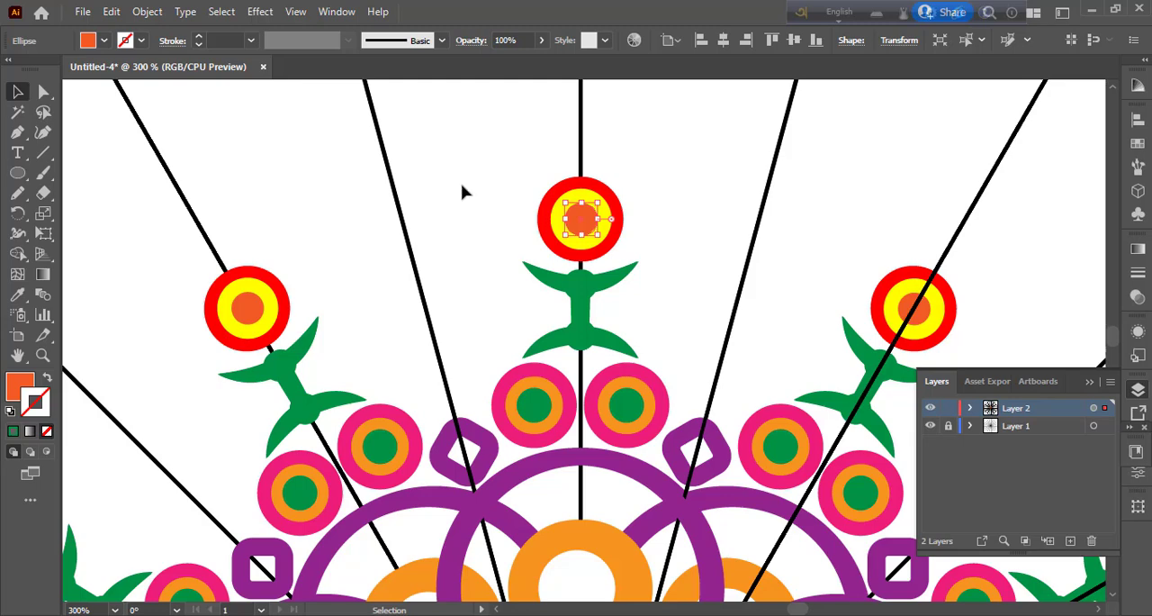
# Step: Draw an outward-bulging curve from beside the red circle down to the left pink circle, with an orange stroke and no fill
pyautogui.click(18, 133)
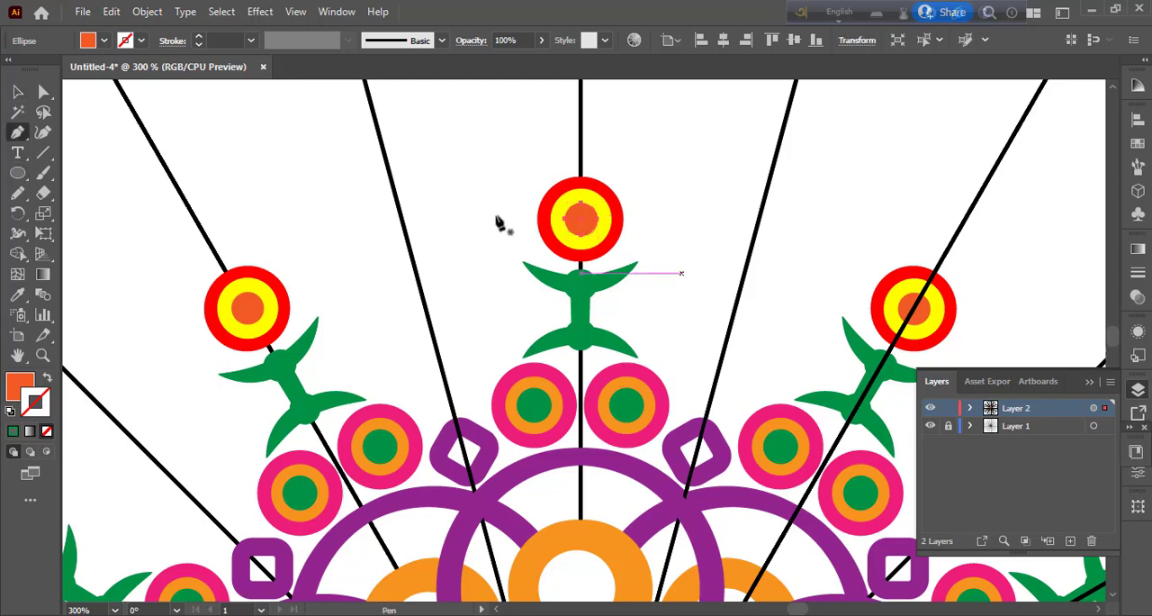
pyautogui.click(523, 219)
pyautogui.moveTo(502, 370); pyautogui.dragTo(263, 381)
pyautogui.click(47, 378)
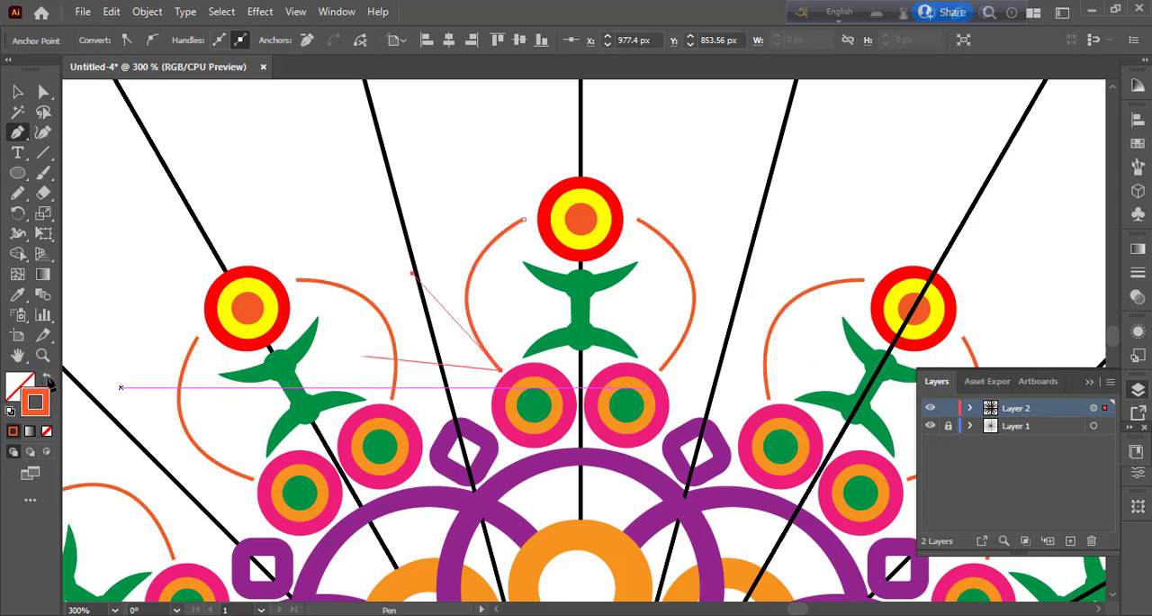
# Step: Give the orange curve a 10 pt stroke with the width profile tapered at both ends, and deselect it
pyautogui.click(42, 134)
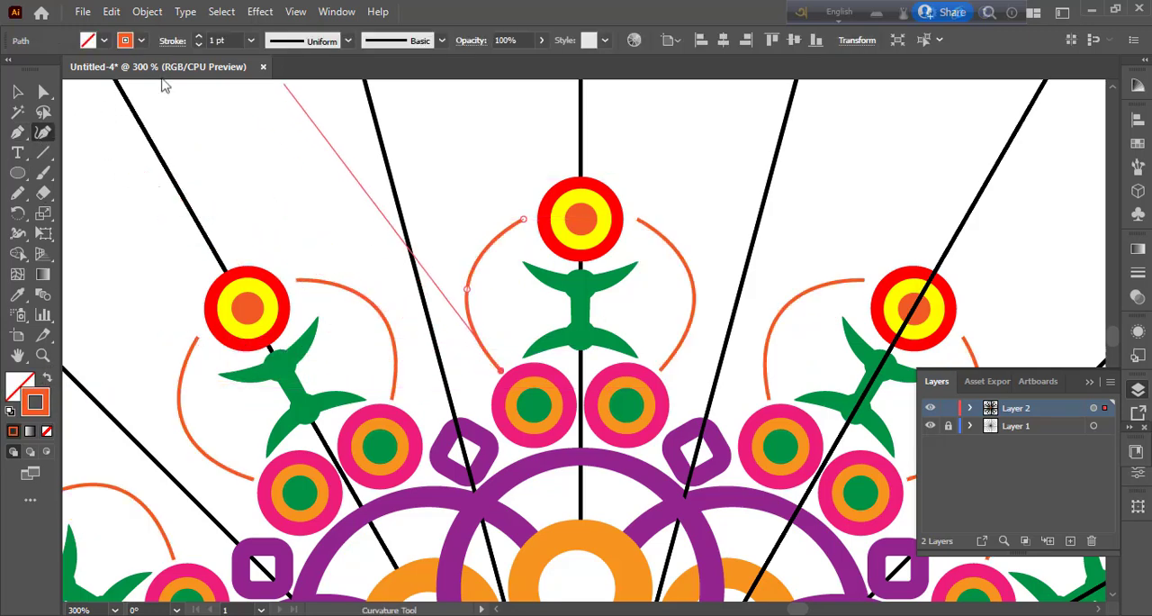
pyautogui.click(251, 41)
pyautogui.click(290, 282)
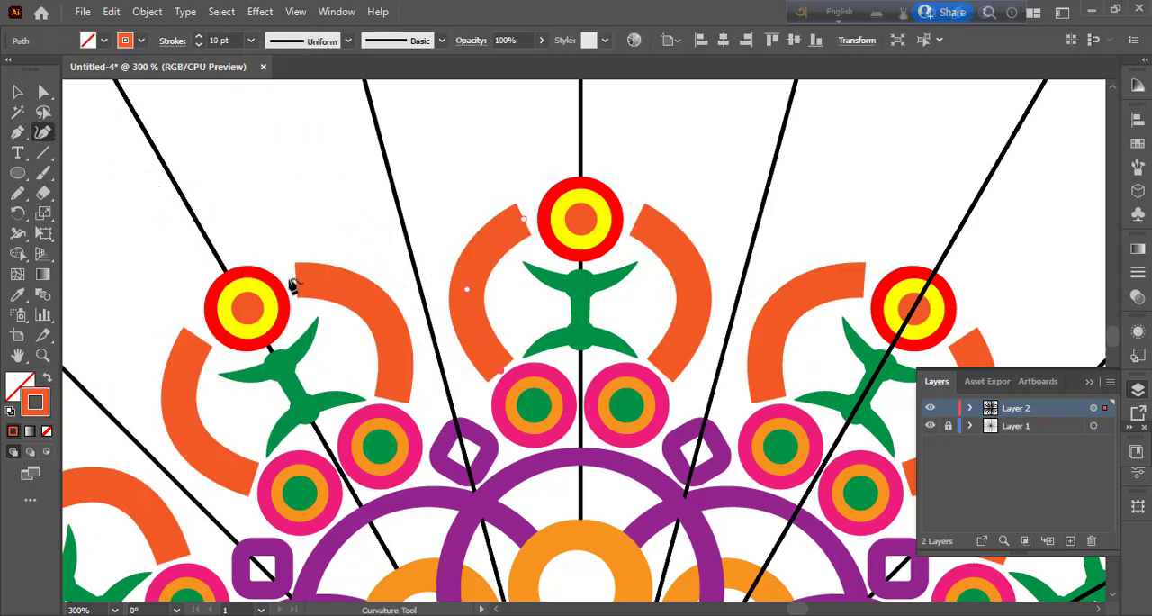
pyautogui.click(348, 41)
pyautogui.click(321, 200)
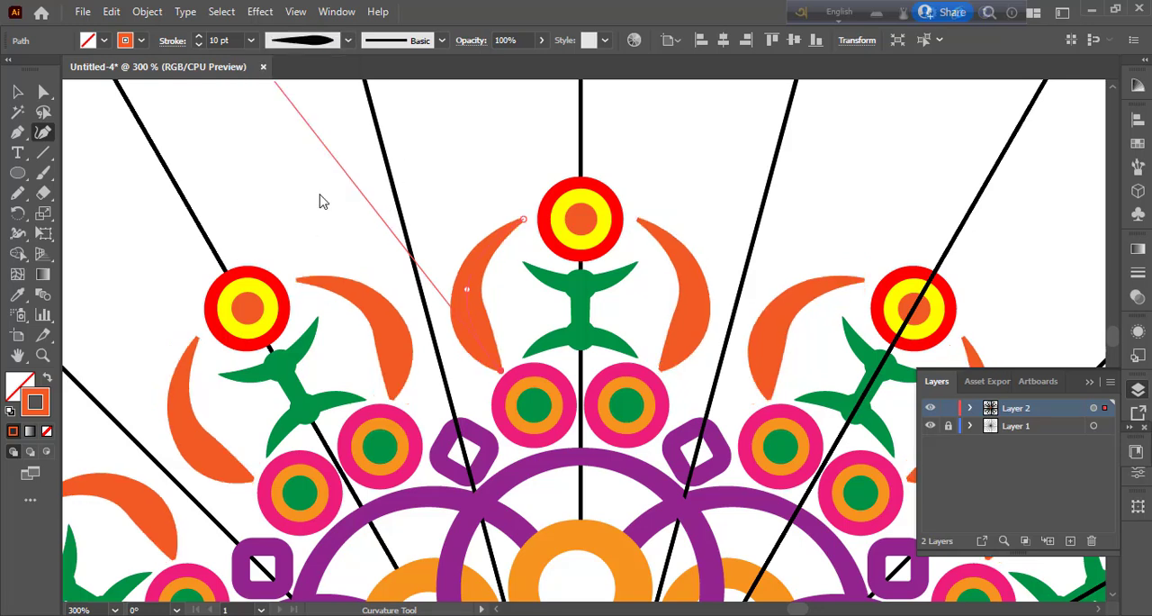
pyautogui.click(16, 93)
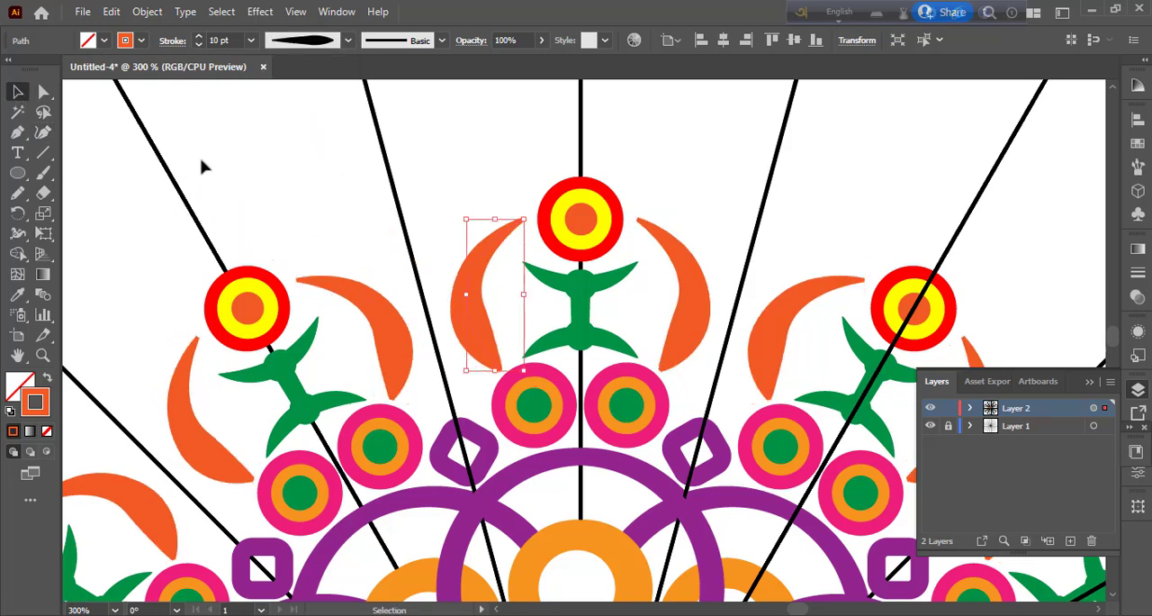
pyautogui.click(258, 187)
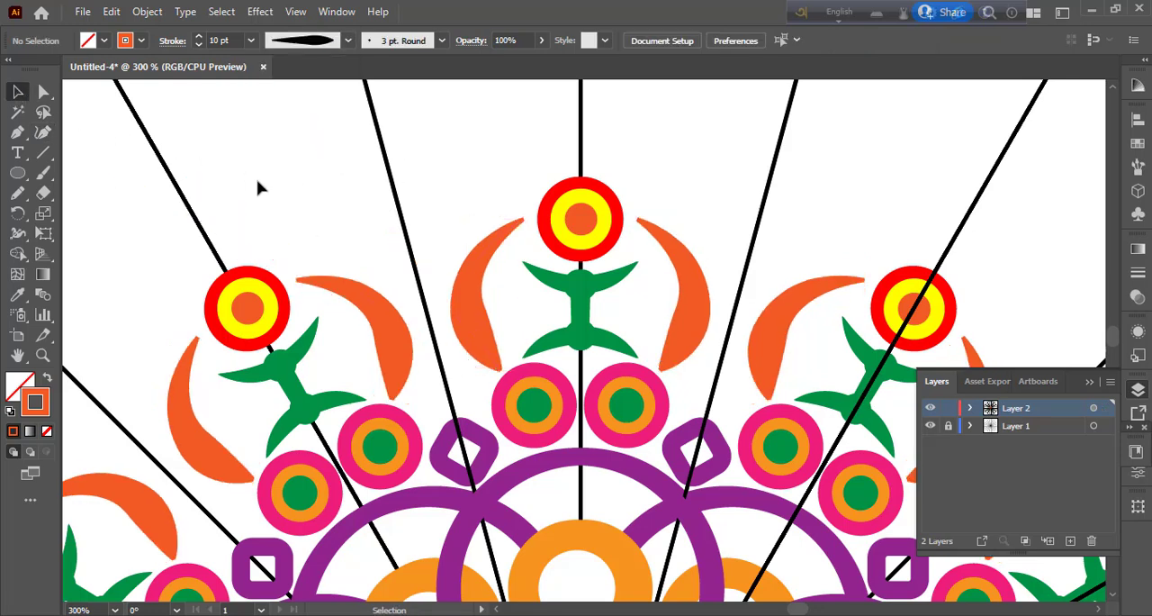
# Step: Draw a small circle on the upper tip of the orange arc, with an orange fill and no stroke, and deselect it
pyautogui.click(17, 173)
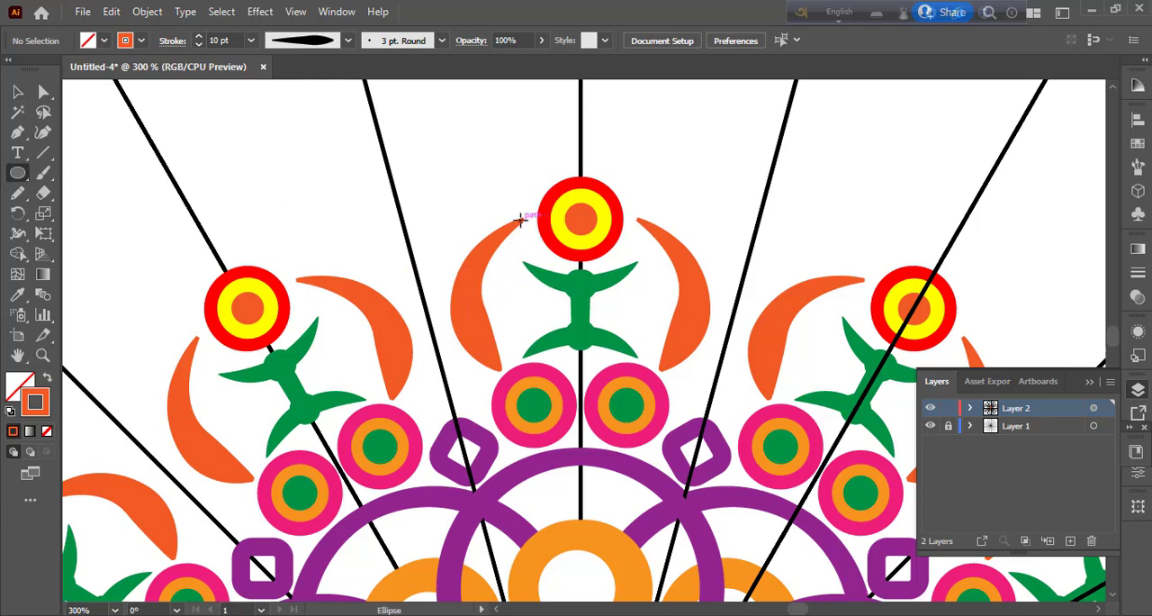
pyautogui.moveTo(519, 220); pyautogui.dragTo(533, 234)
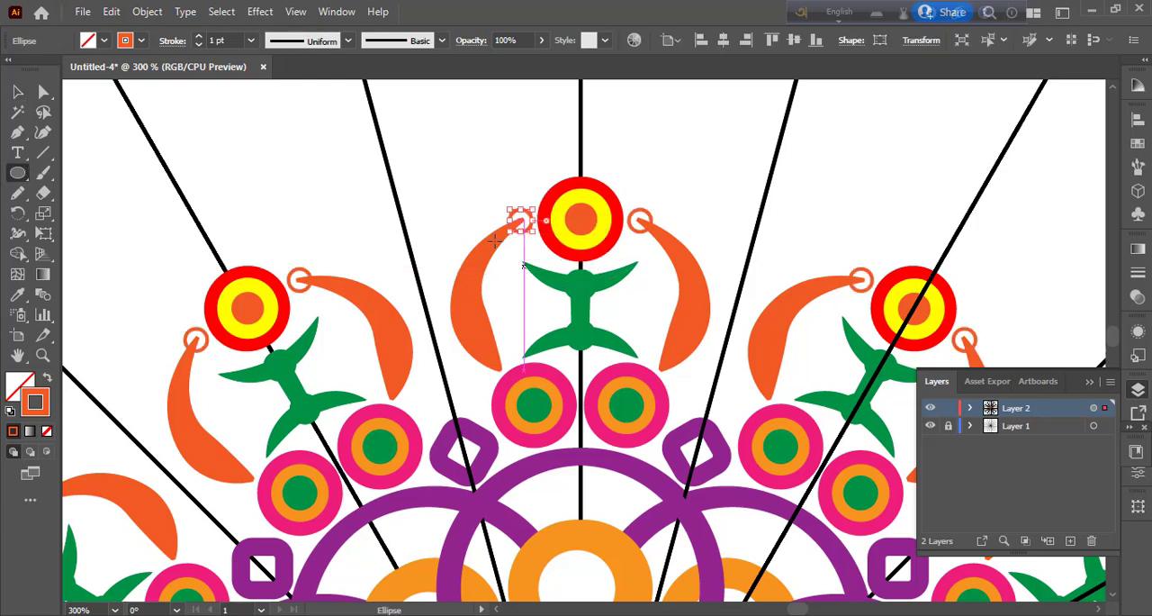
pyautogui.click(48, 378)
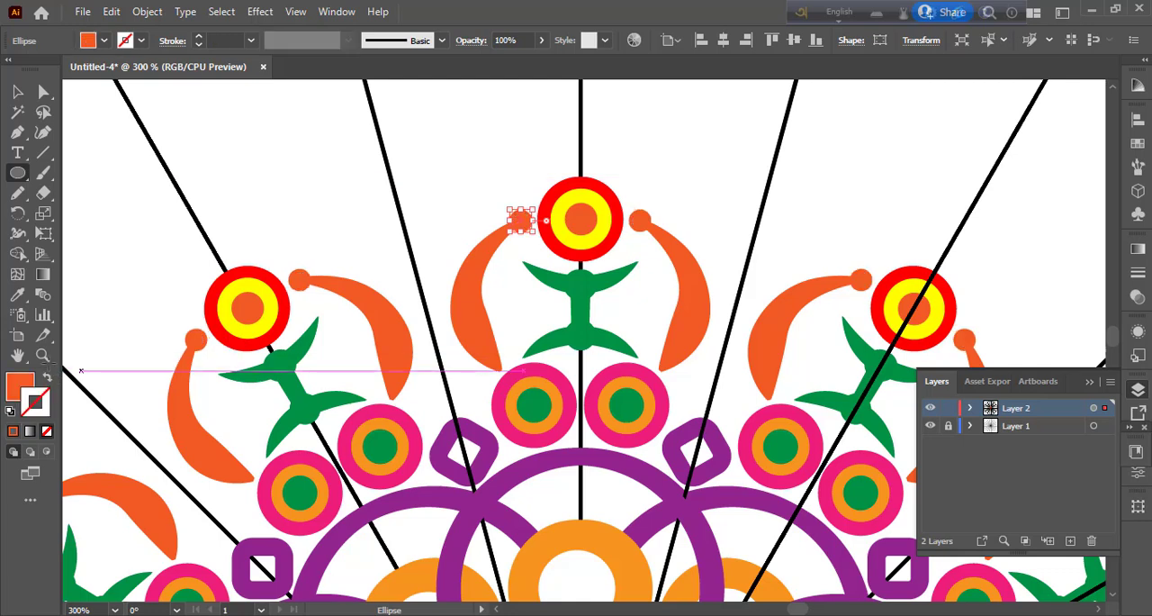
pyautogui.press('v')
pyautogui.click(308, 173)
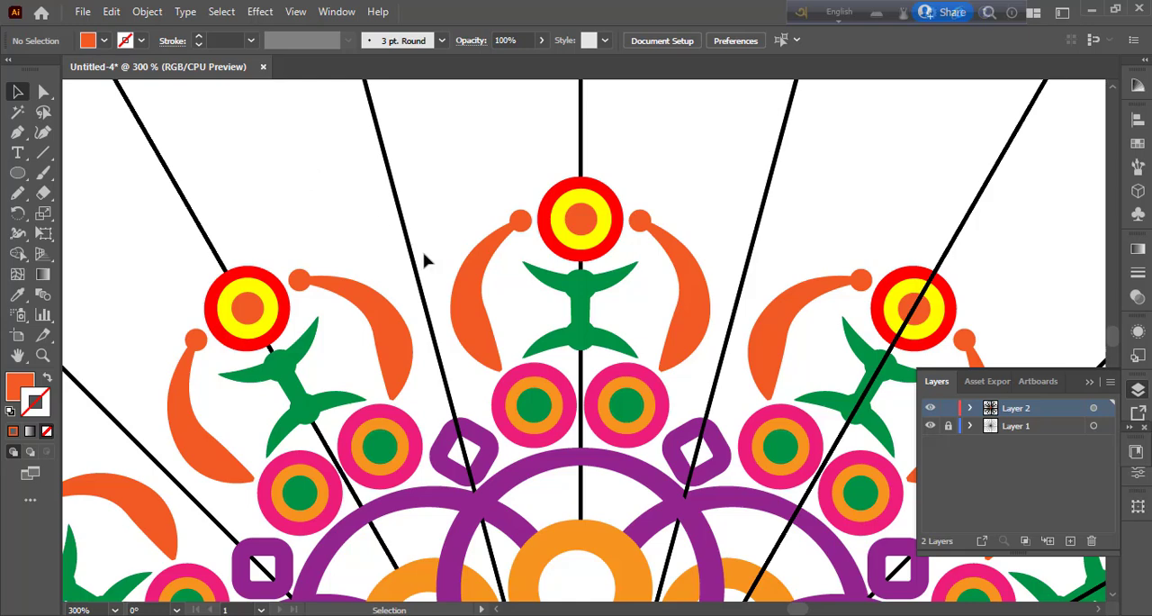
# Step: Draw a short inward-bowed curve above the upper edge of the top red circle, with an orange stroke and no fill
pyautogui.scroll(-2, 426, 260)
pyautogui.scroll(4, 426, 260)
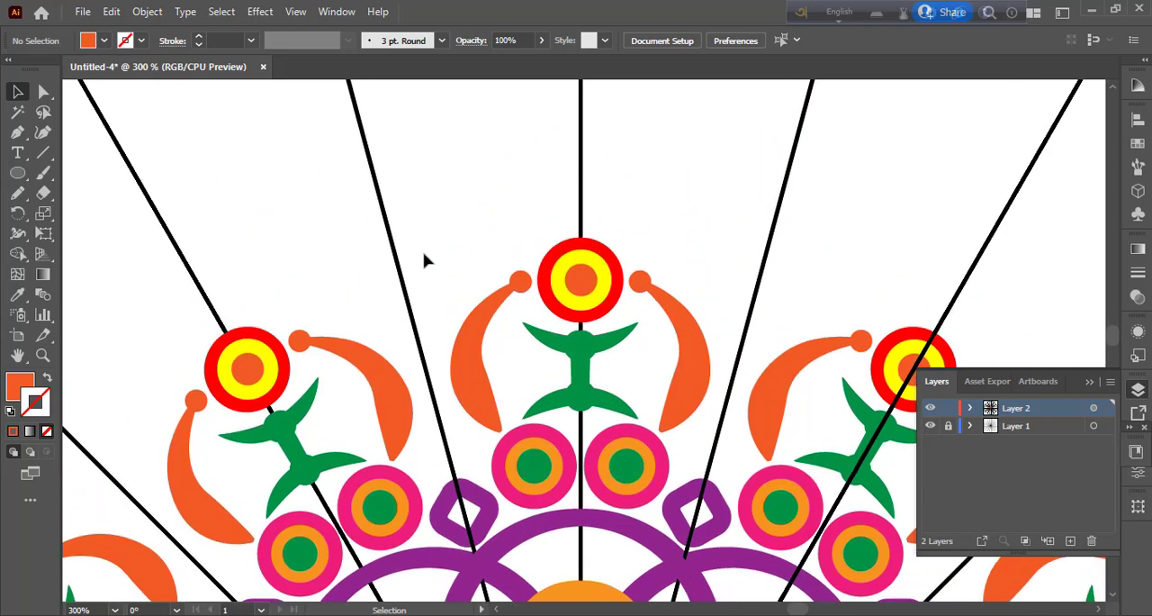
pyautogui.scroll(3, 426, 260)
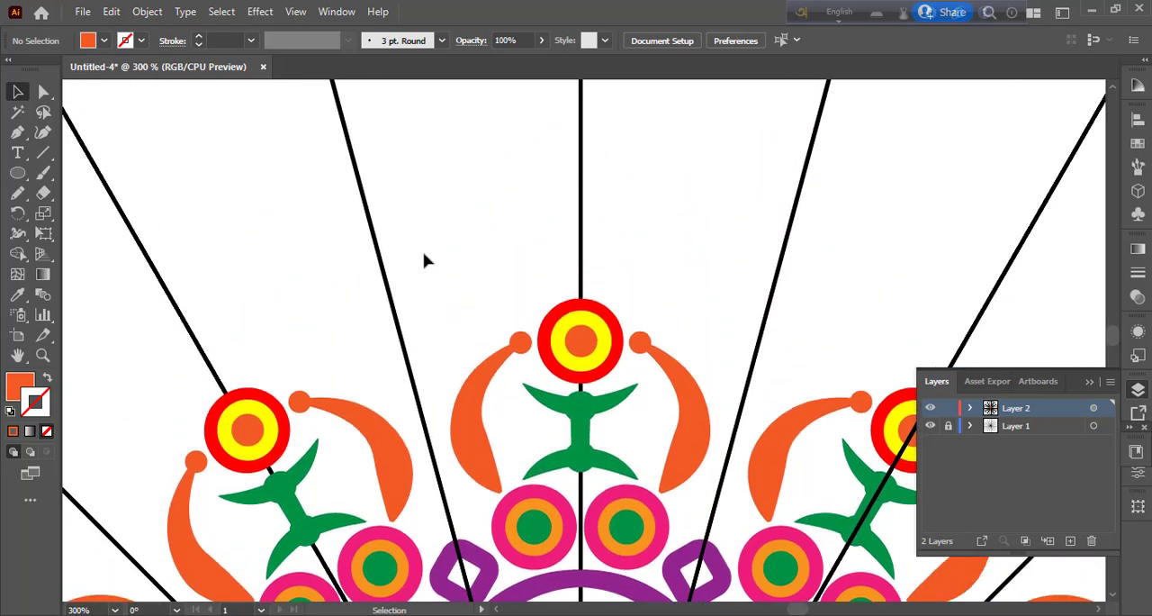
pyautogui.press('p')
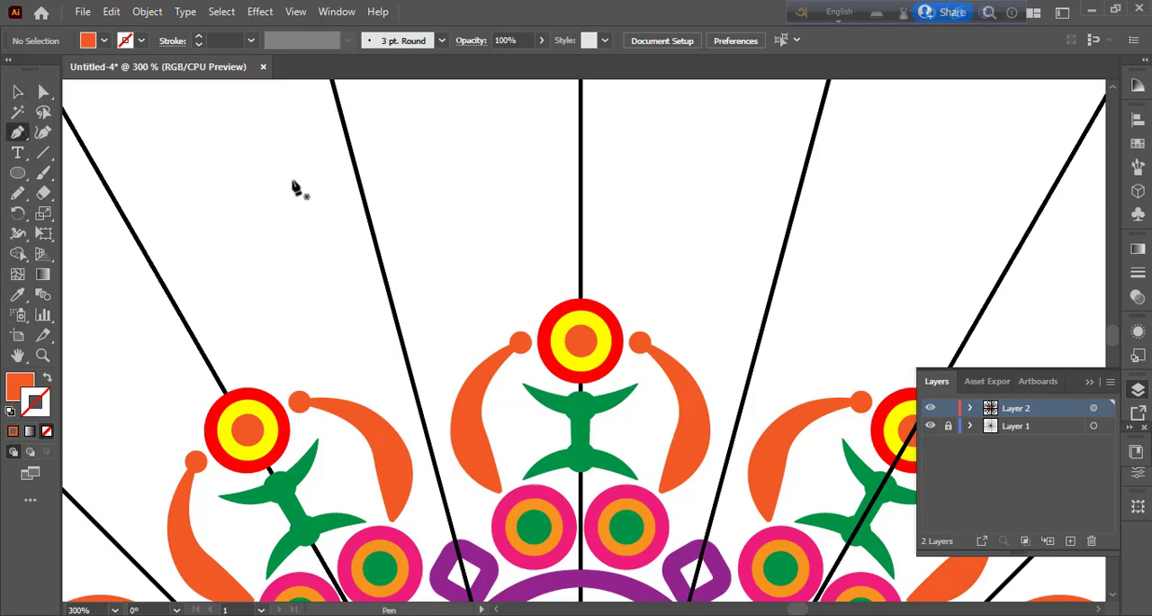
pyautogui.click(660, 249)
pyautogui.moveTo(627, 311); pyautogui.dragTo(640, 360)
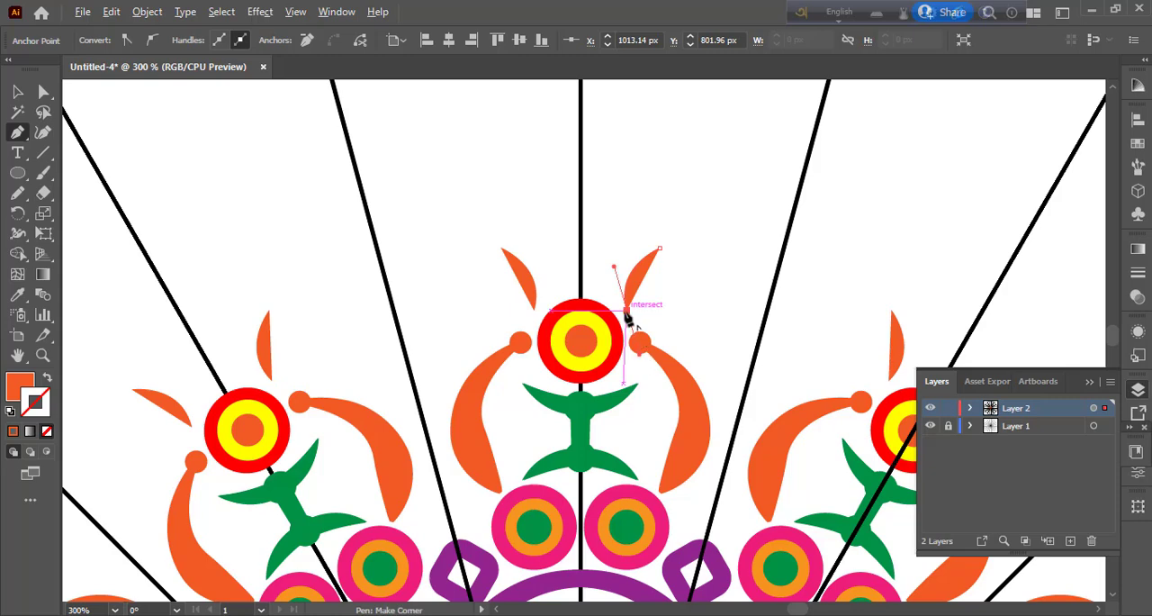
pyautogui.click(46, 378)
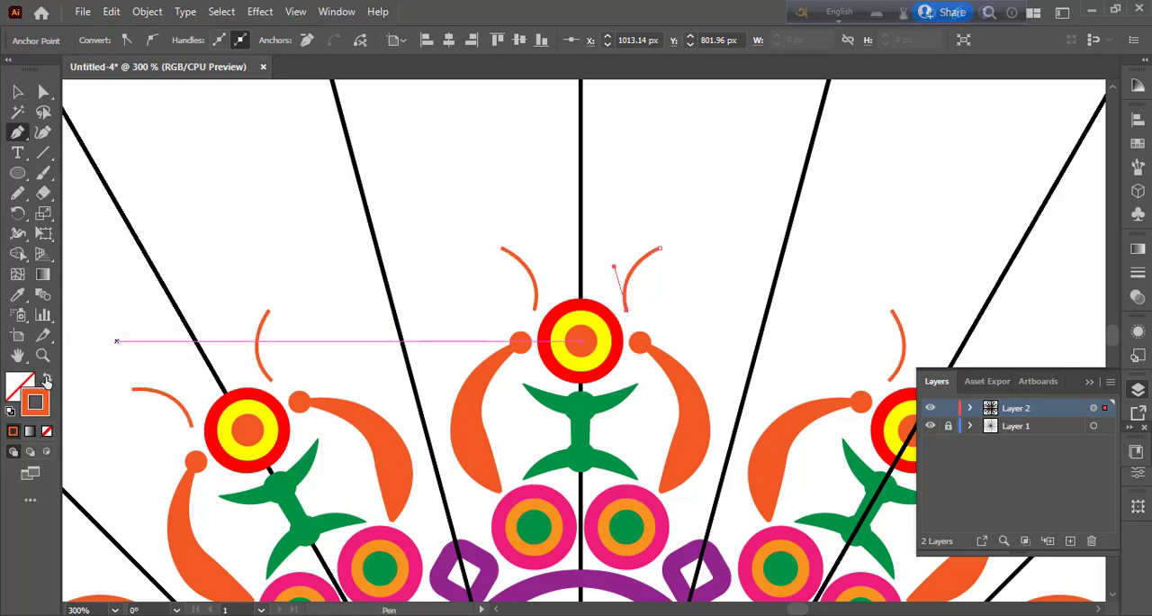
# Step: Set the short curve's stroke weight to 5 pt and undo the stray segment added to it
pyautogui.click(44, 135)
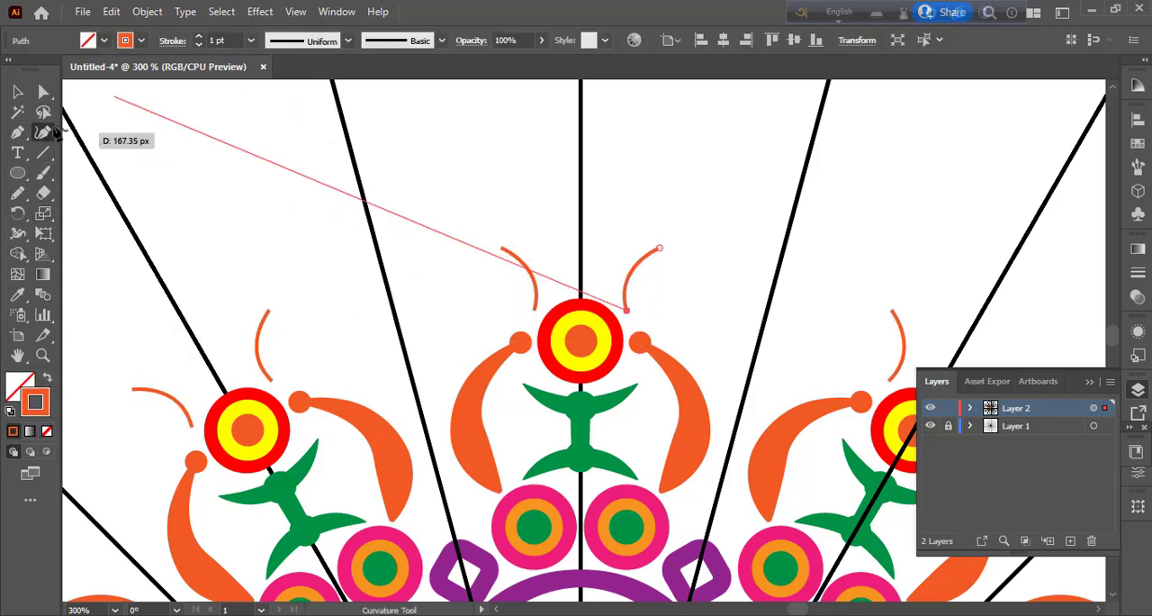
pyautogui.click(251, 40)
pyautogui.click(281, 284)
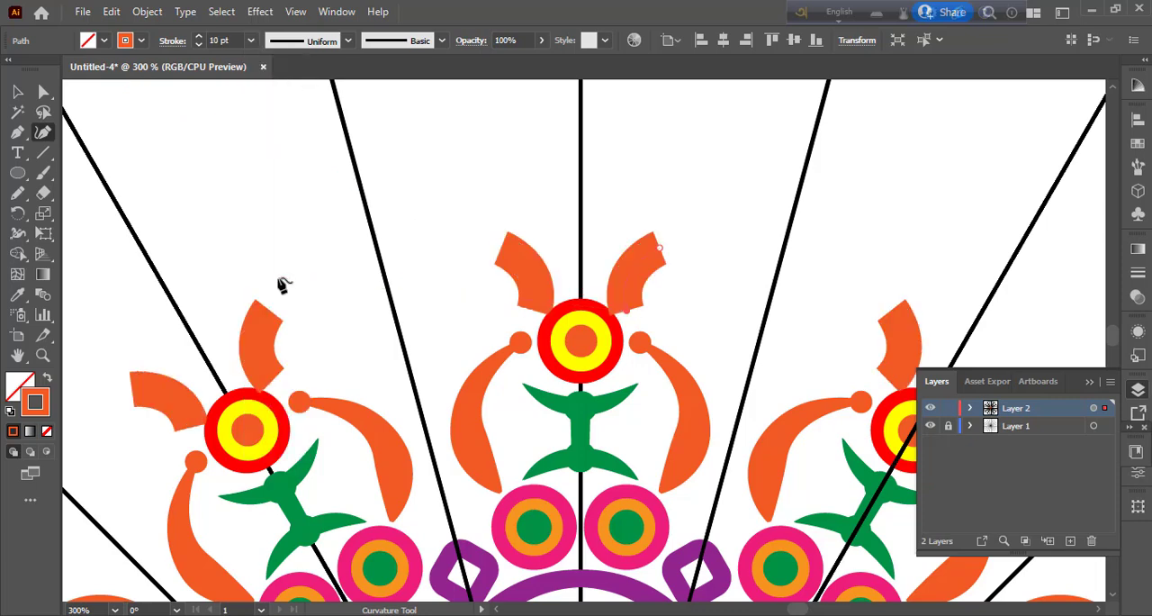
pyautogui.click(251, 40)
pyautogui.click(281, 192)
pyautogui.click(278, 190)
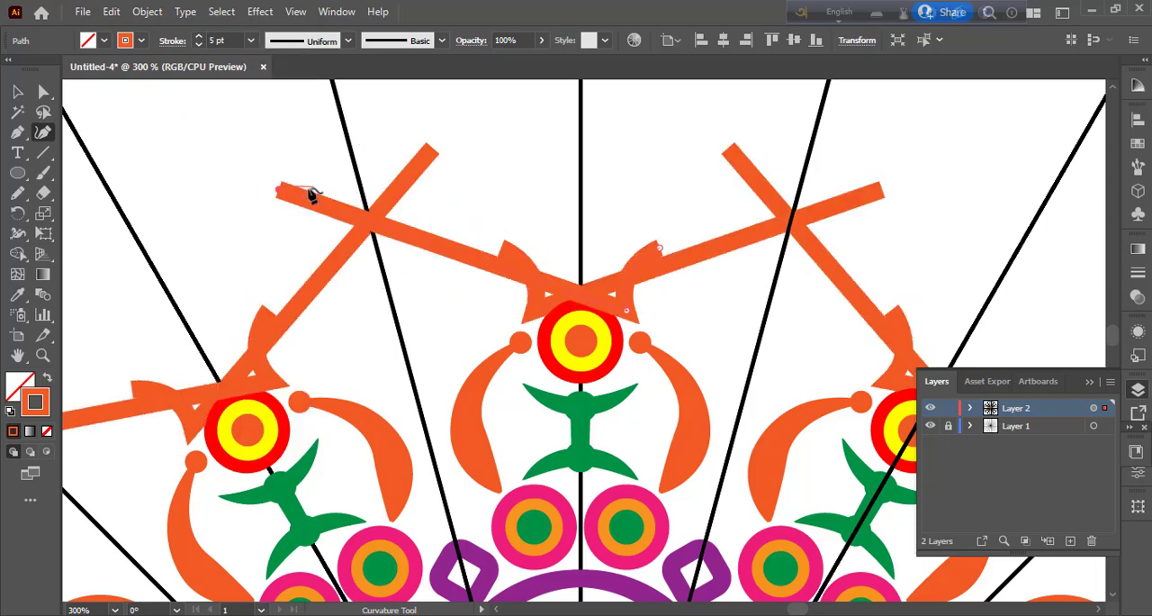
pyautogui.hotkey('ctrl', 'z')
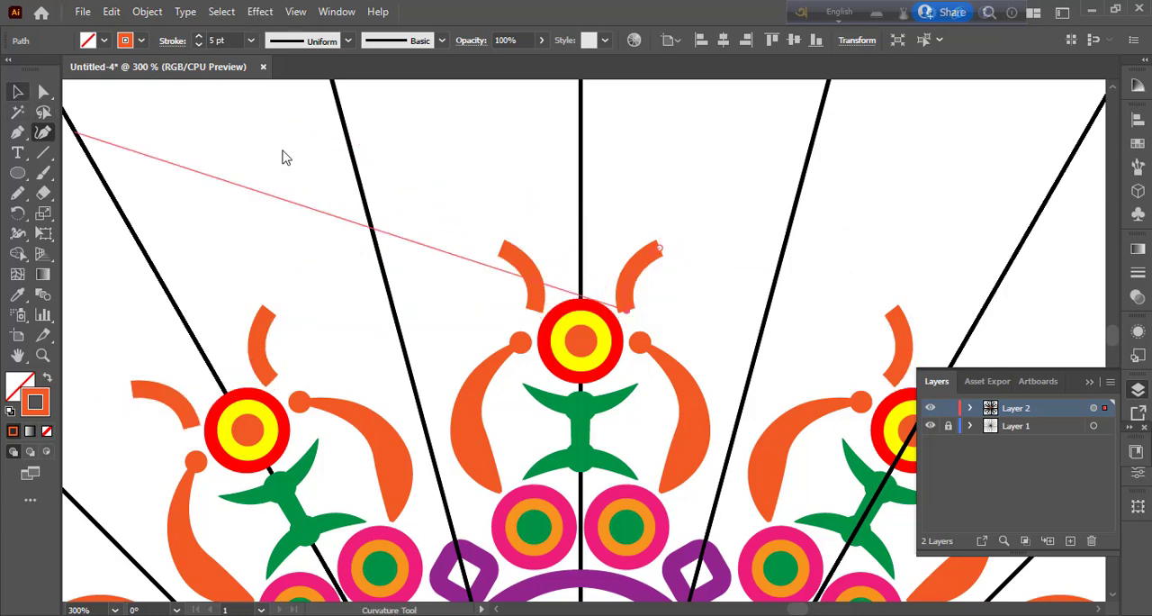
# Step: Apply the width profile that swells near one end and tapers to both tips to the short curve, and deselect it
pyautogui.click(348, 40)
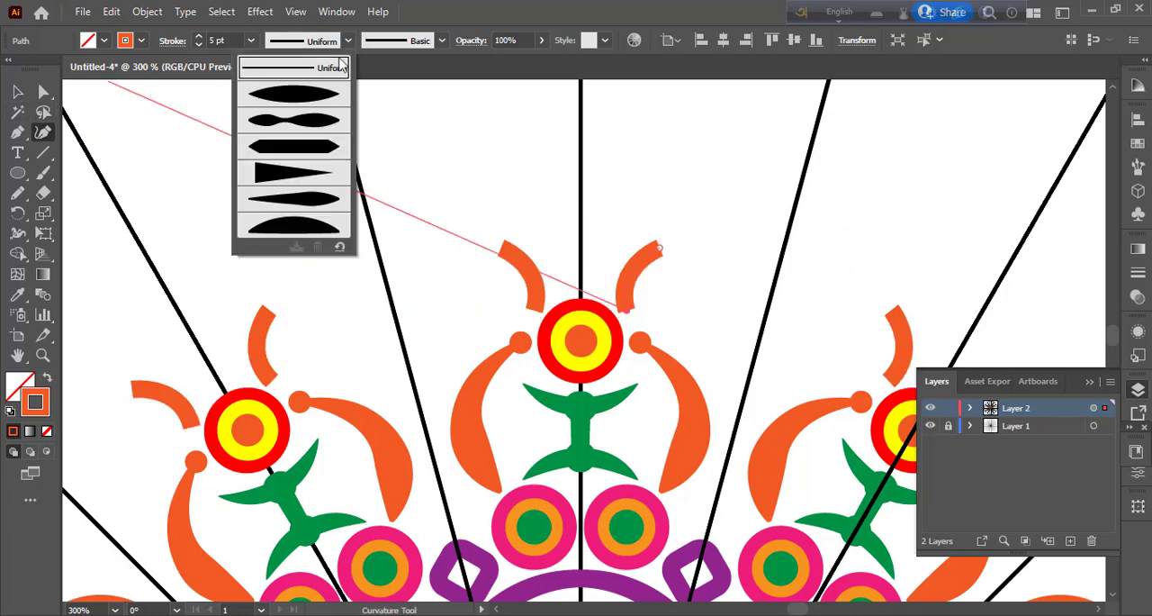
pyautogui.click(315, 121)
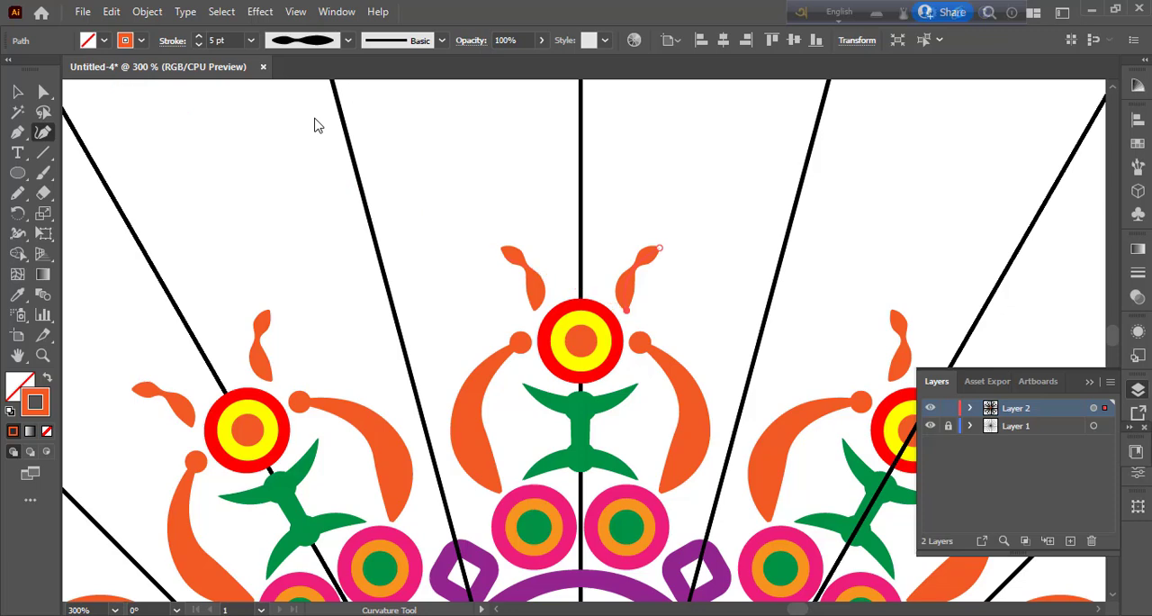
pyautogui.click(348, 40)
pyautogui.click(309, 202)
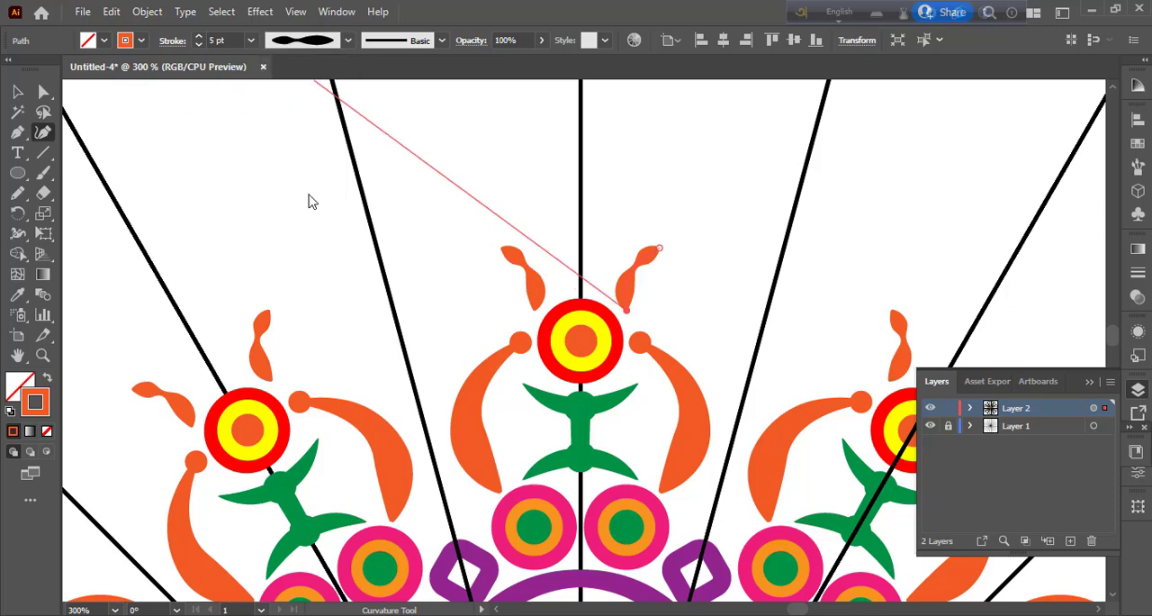
pyautogui.click(18, 93)
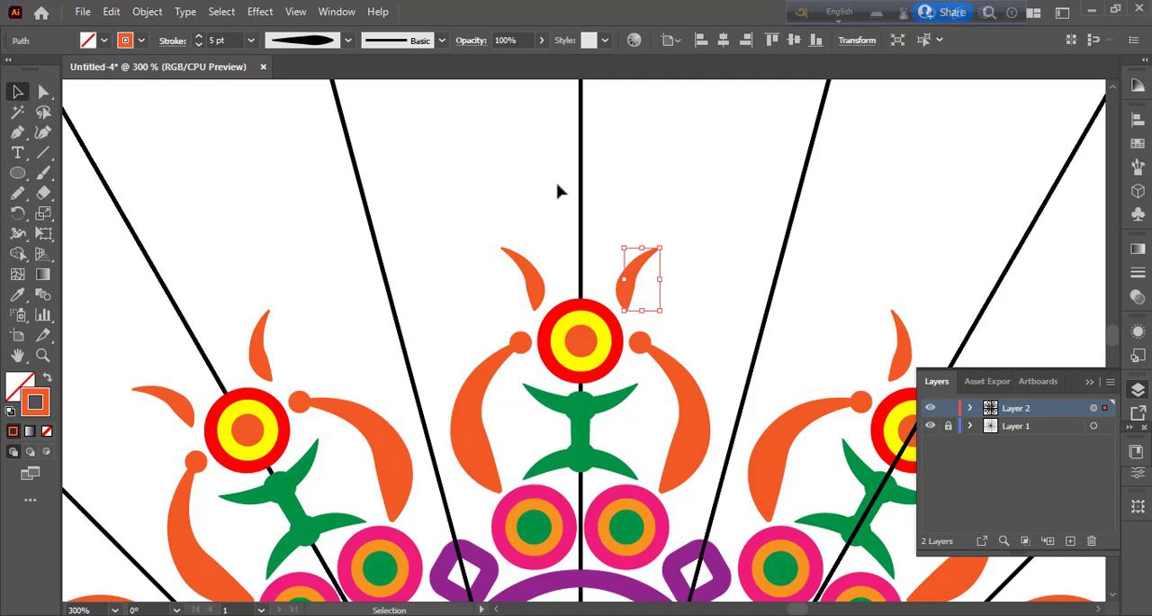
pyautogui.click(617, 201)
# Step: Duplicate the tapered orange petal slightly higher and closer to the vertical guide line, and deselect the copy
pyautogui.click(628, 292)
pyautogui.moveTo(630, 291); pyautogui.dragTo(598, 274)
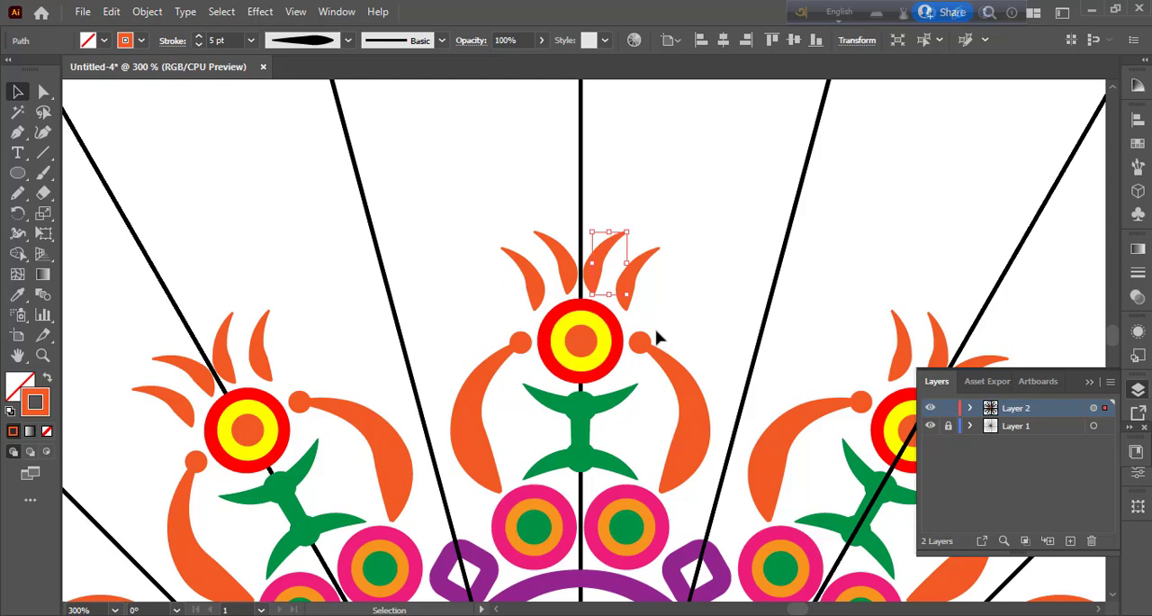
pyautogui.click(643, 301)
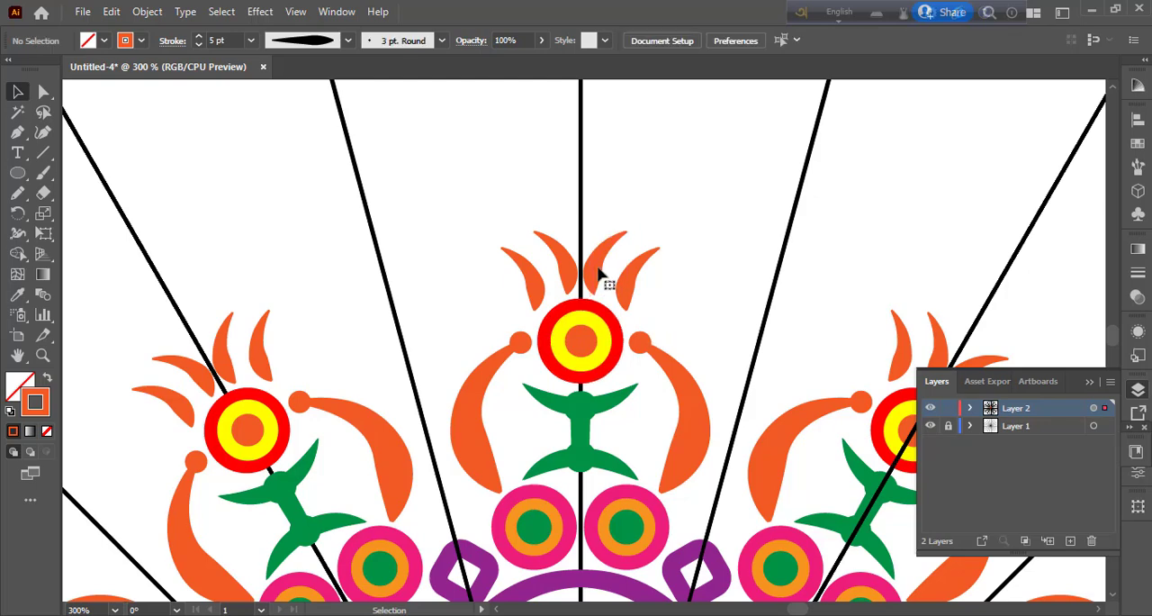
# Step: Place another copy of the inner orange petal above it on the vertical guide line, scale it down proportionally, and deselect it
pyautogui.moveTo(599, 257); pyautogui.dragTo(585, 221)
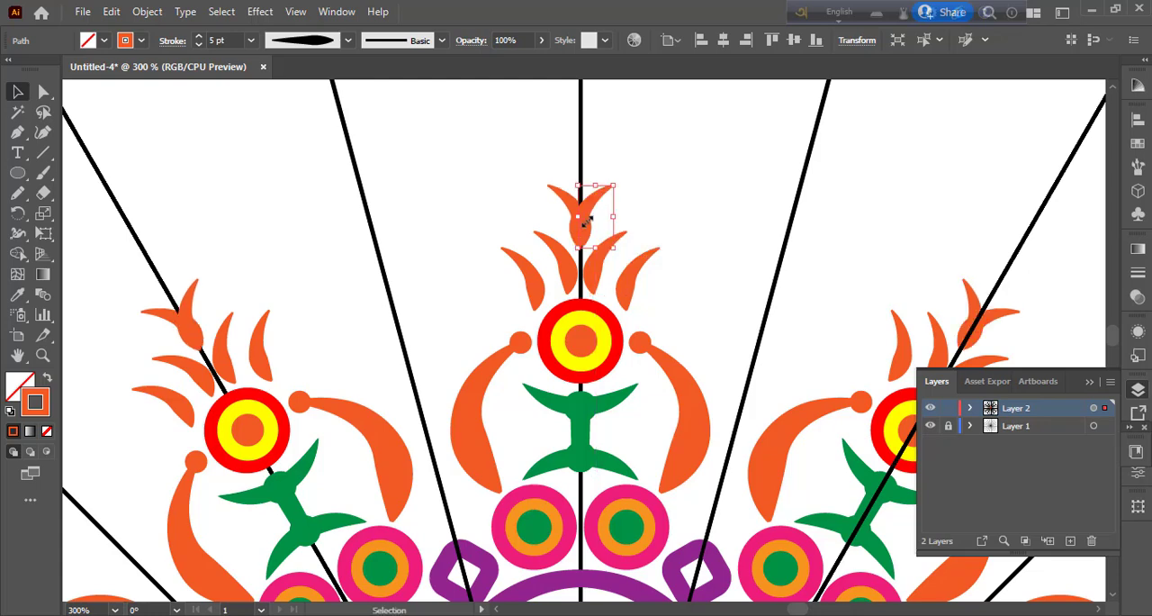
pyautogui.moveTo(614, 185); pyautogui.dragTo(599, 201)
pyautogui.click(678, 280)
# Step: Nudge the small top petal slightly outward from the guide line to reduce its overlap with the mirrored copy, and deselect it
pyautogui.scroll(-2, 683, 333)
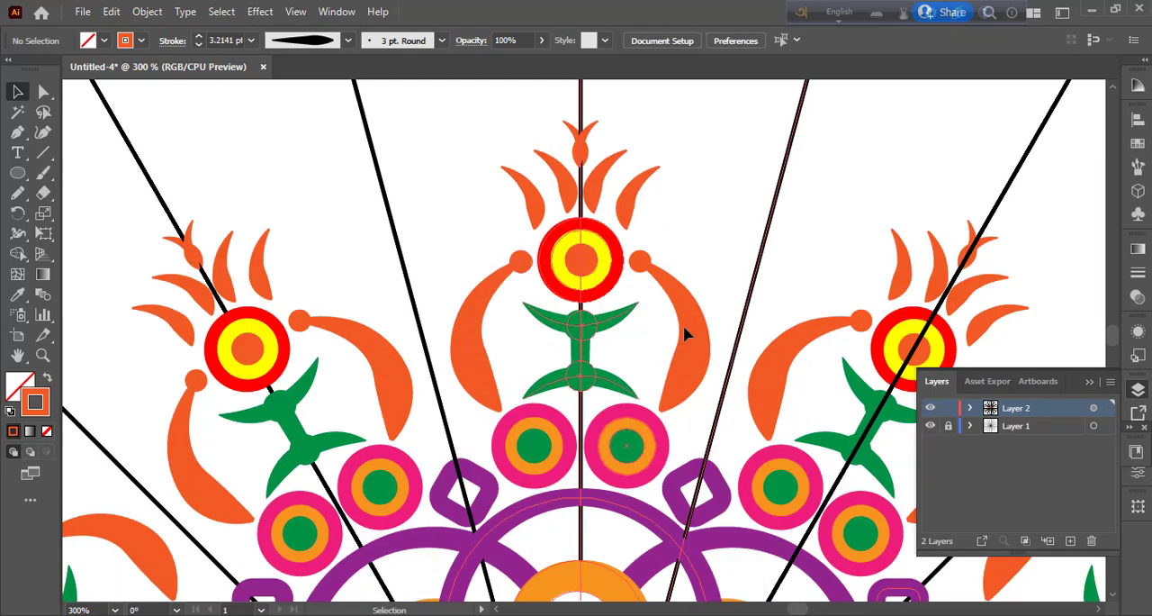
pyautogui.scroll(2, 684, 333)
pyautogui.scroll(4, 684, 334)
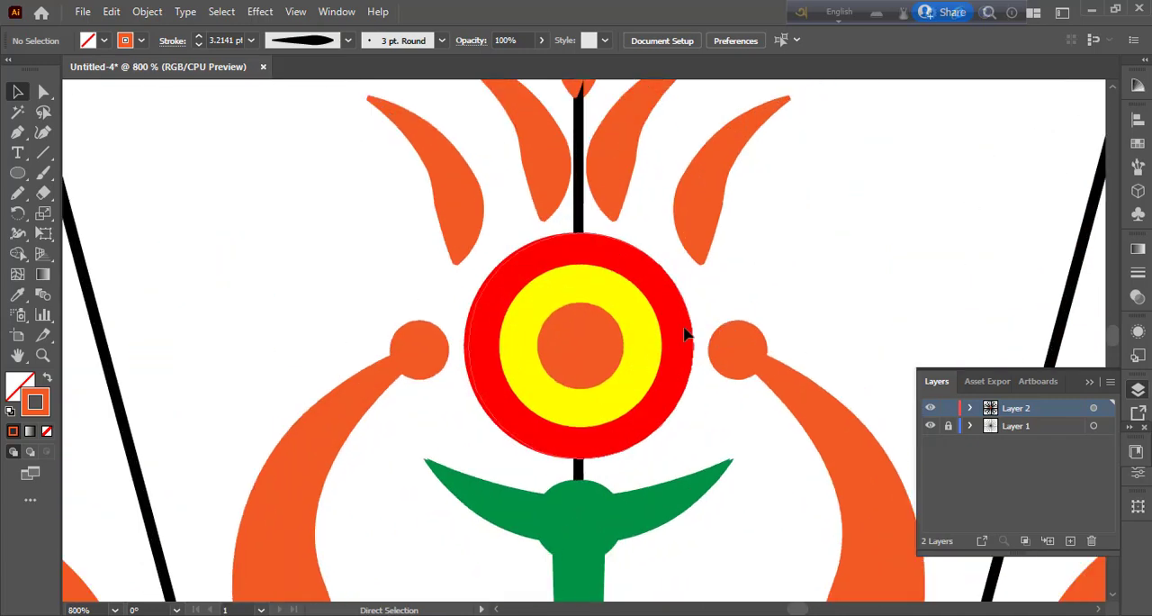
pyautogui.moveTo(648, 286); pyautogui.dragTo(682, 602)
pyautogui.click(621, 273)
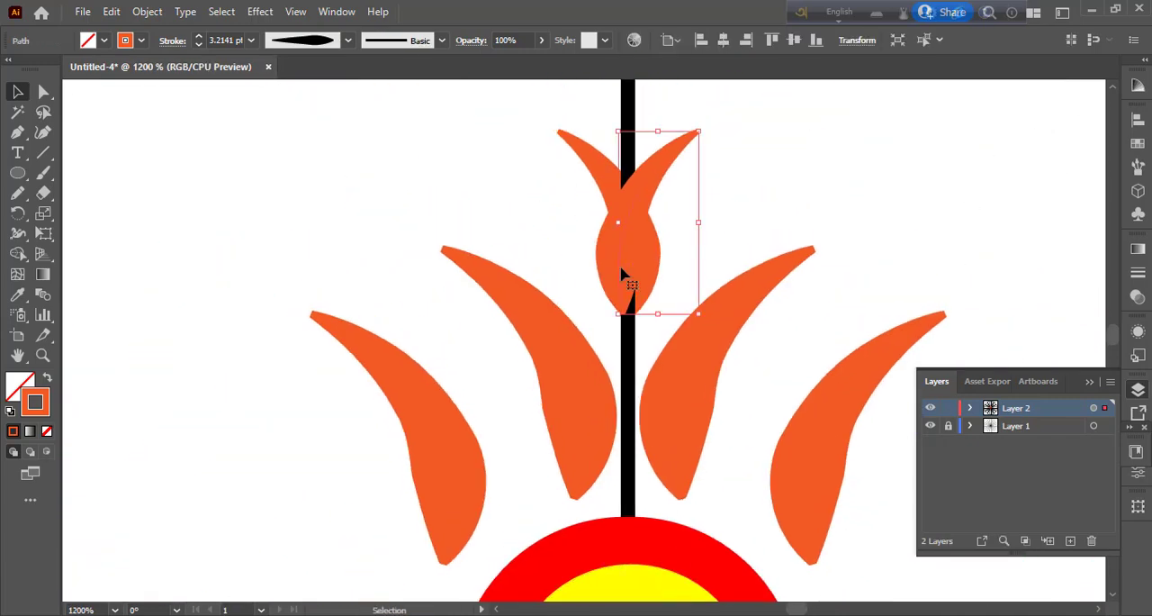
pyautogui.moveTo(621, 282); pyautogui.dragTo(629, 255)
pyautogui.click(745, 219)
pyautogui.scroll(-1, 712, 299)
pyautogui.hotkey('ctrl', '+')
pyautogui.hotkey('ctrl', '+')
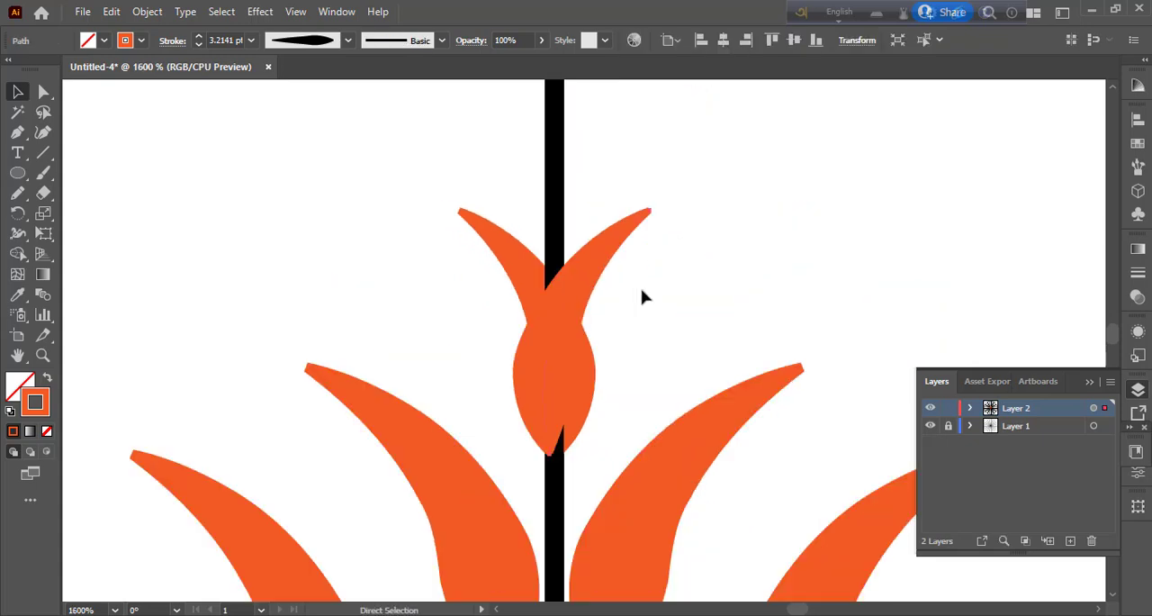
pyautogui.moveTo(491, 495); pyautogui.dragTo(497, 482)
pyautogui.click(712, 435)
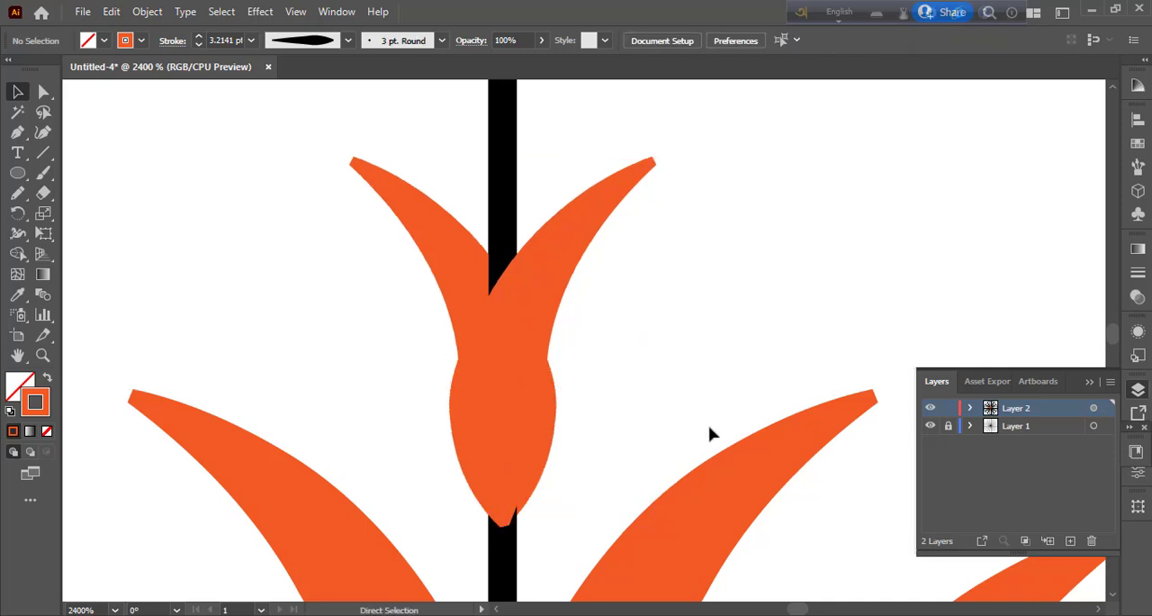
# Step: Draw a small circular rounded rectangle on the diagonal guide line between two flower motifs, with an orange 1 pt stroke and no fill
pyautogui.hotkey('ctrl', '-')
pyautogui.hotkey('ctrl', '-')
pyautogui.hotkey('ctrl', '-')
pyautogui.hotkey('ctrl', '-')
pyautogui.hotkey('ctrl', '-')
pyautogui.hotkey('ctrl', '-')
pyautogui.hotkey('ctrl', '-')
pyautogui.hotkey('ctrl', '-')
pyautogui.hotkey('ctrl', '-')
pyautogui.hotkey('ctrl', '-')
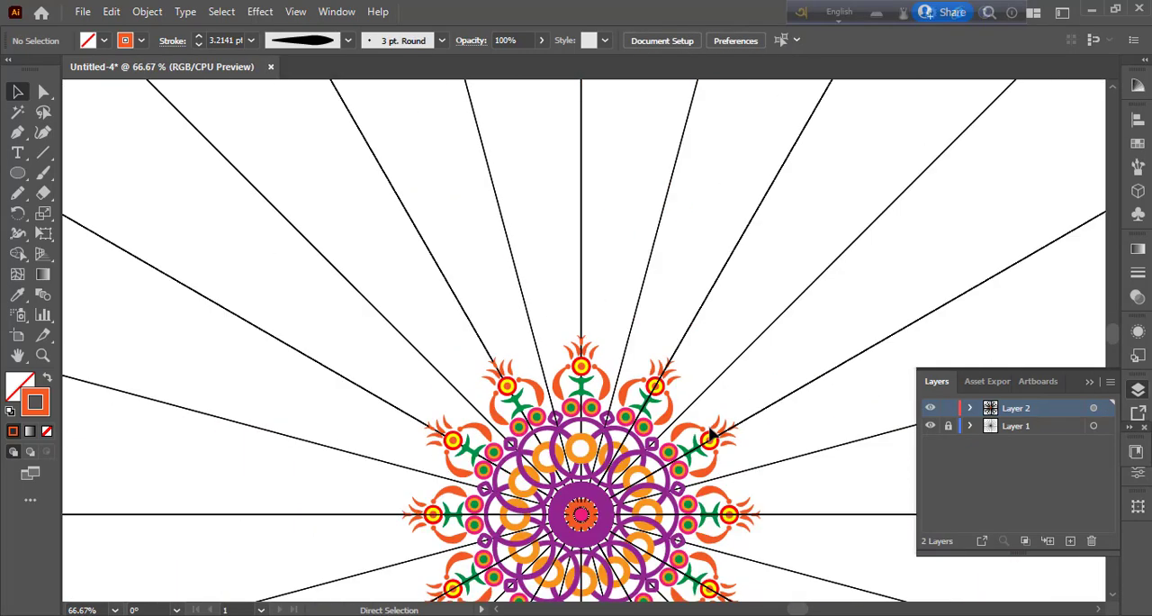
pyautogui.moveTo(759, 471); pyautogui.dragTo(743, 343)
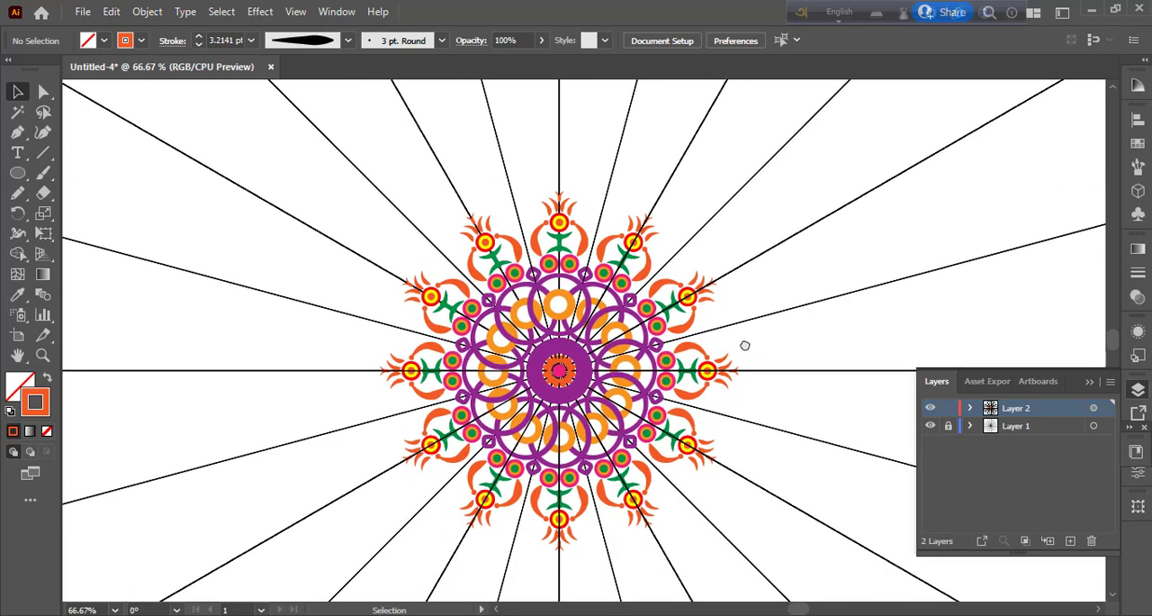
pyautogui.click(17, 172)
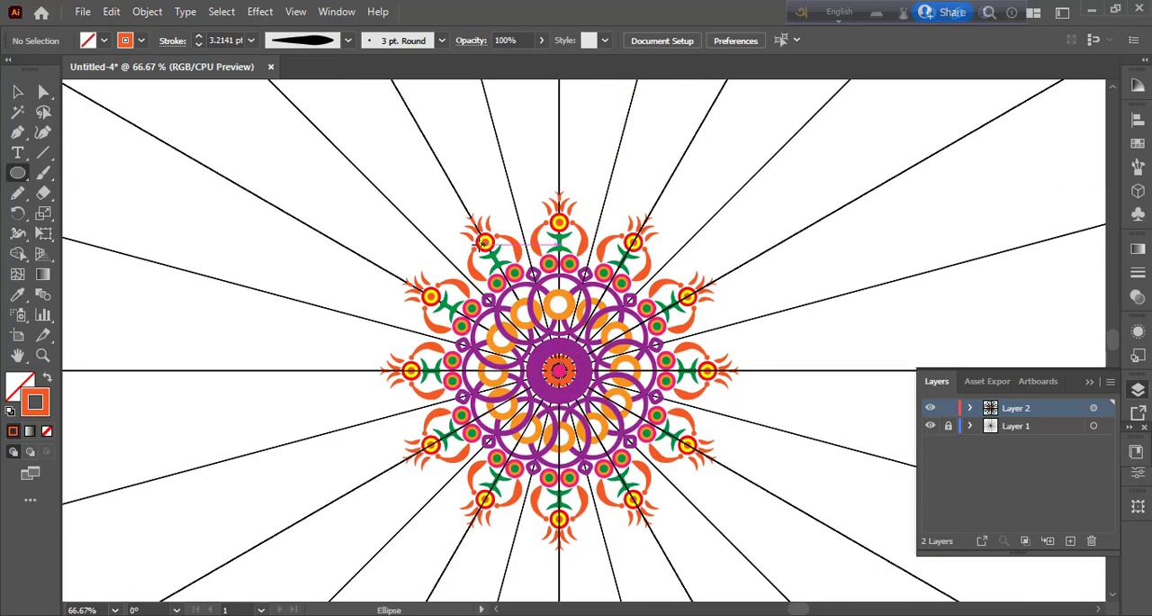
pyautogui.hotkey('ctrl', '+')
pyautogui.hotkey('ctrl', '+')
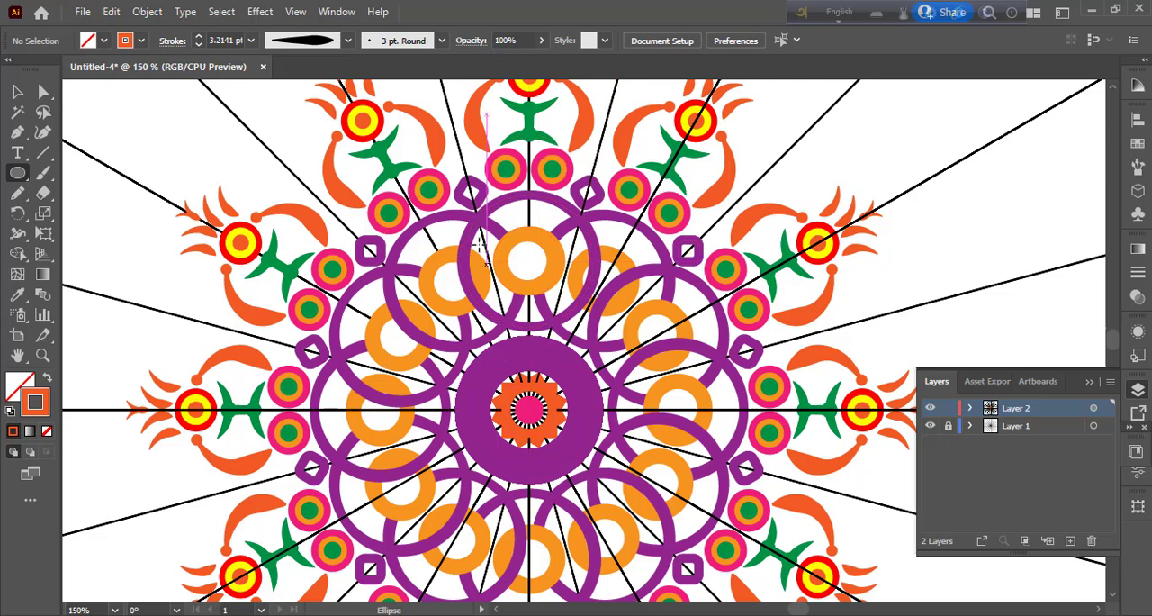
pyautogui.moveTo(18, 180); pyautogui.dragTo(80, 195)
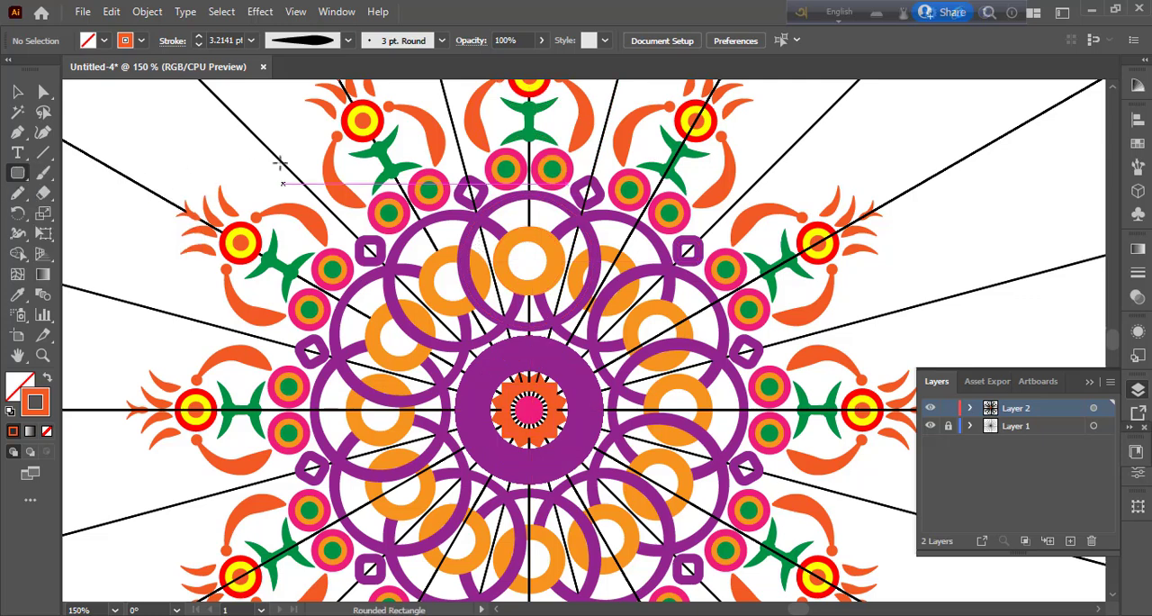
pyautogui.moveTo(287, 162); pyautogui.dragTo(324, 200)
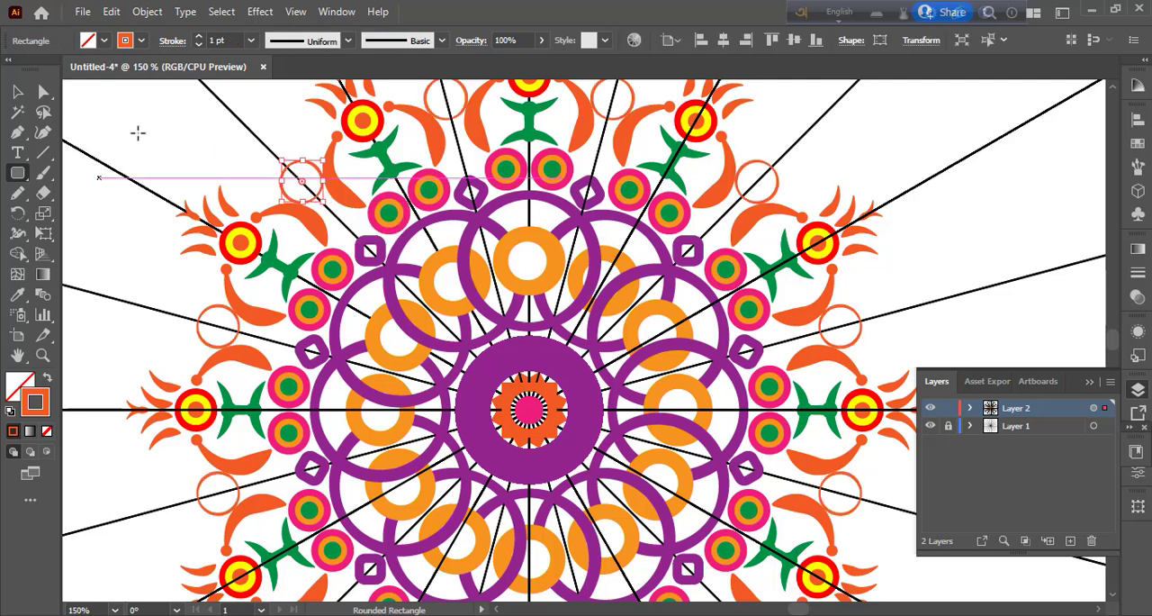
pyautogui.press('v')
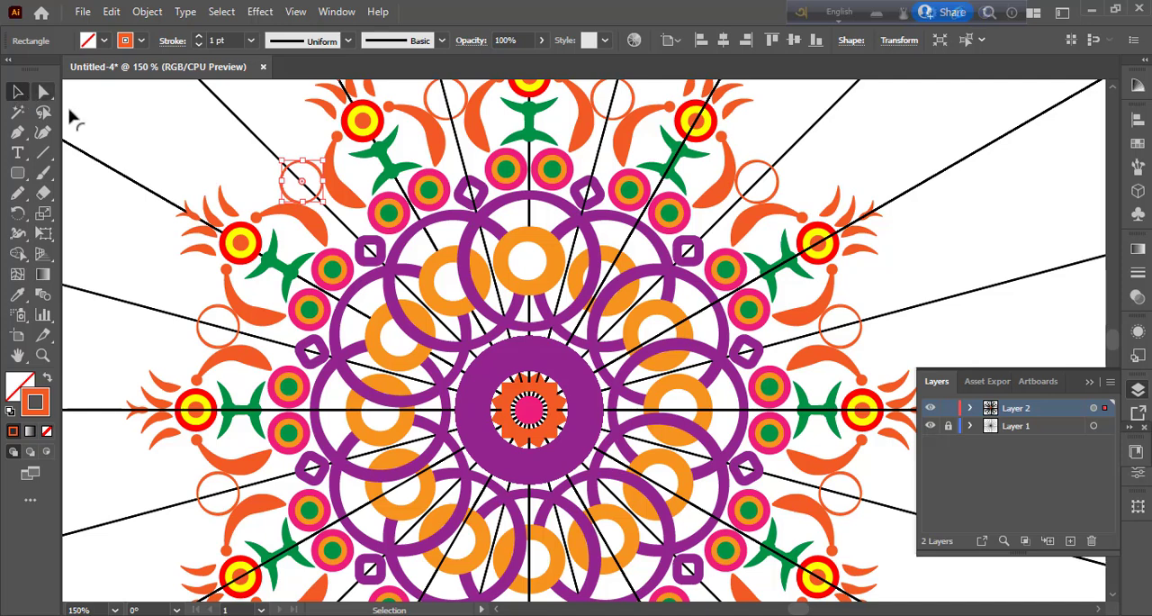
# Step: Reduce the orange circle's corner rounding to form a rounded square, move it outward along the diagonal guide line, and deselect it
pyautogui.moveTo(303, 182); pyautogui.dragTo(314, 192)
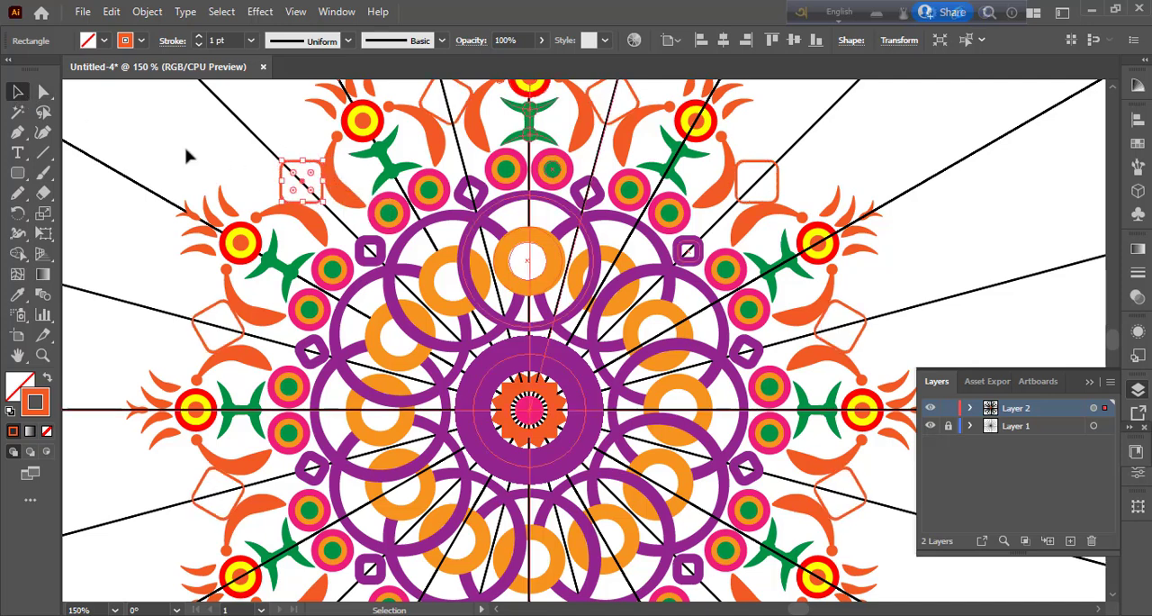
pyautogui.press('Up')
pyautogui.press('Up')
pyautogui.press('Up')
pyautogui.press('Up')
pyautogui.press('Up')
pyautogui.press('Up')
pyautogui.press('Up')
pyautogui.press('Up')
pyautogui.press('Up')
pyautogui.press('Up')
pyautogui.press('Up')
pyautogui.press('Up')
pyautogui.press('Up')
pyautogui.press('Up')
pyautogui.press('Up')
pyautogui.press('Up')
pyautogui.press('Up')
pyautogui.press('Up')
pyautogui.press('Up')
pyautogui.press('Up')
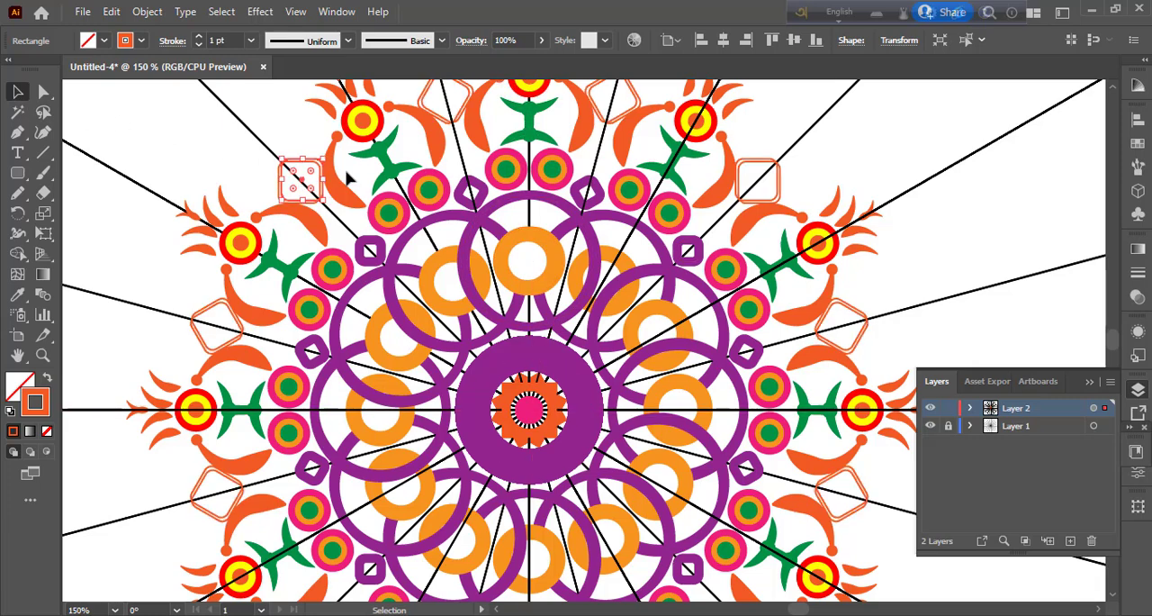
pyautogui.press('Left')
pyautogui.press('Left')
pyautogui.press('Left')
pyautogui.press('Left')
pyautogui.press('Left')
pyautogui.press('Left')
pyautogui.press('Left')
pyautogui.press('Left')
pyautogui.press('Left')
pyautogui.press('Left')
pyautogui.press('Left')
pyautogui.press('Left')
pyautogui.press('Left')
pyautogui.press('Left')
pyautogui.press('Left')
pyautogui.press('Left')
pyautogui.press('Left')
pyautogui.press('Left')
pyautogui.press('Left')
pyautogui.press('Left')
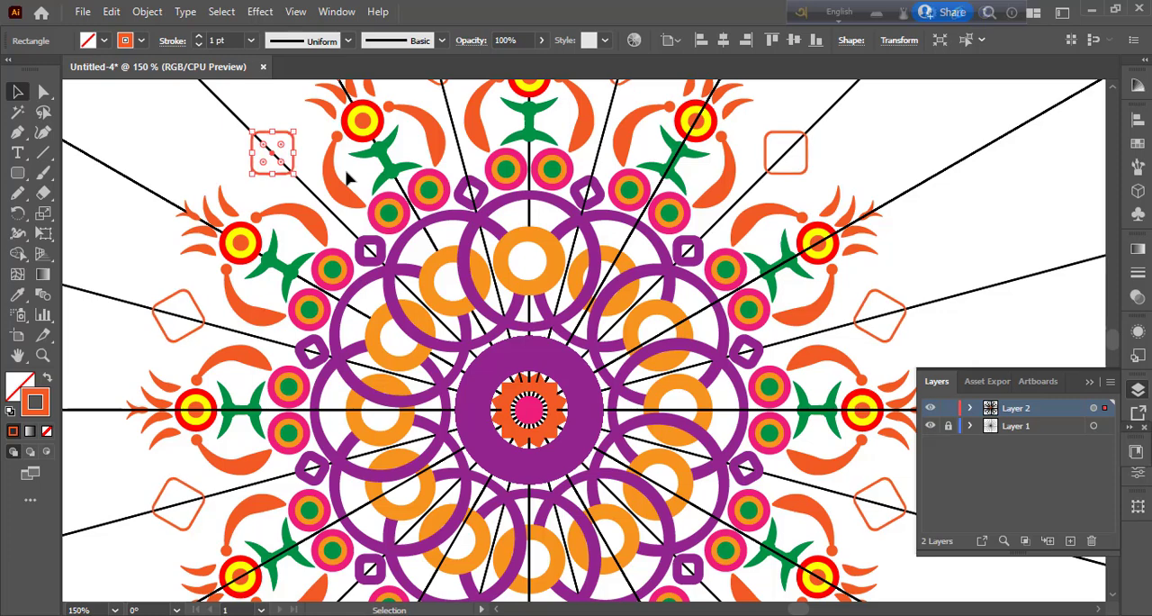
pyautogui.click(194, 169)
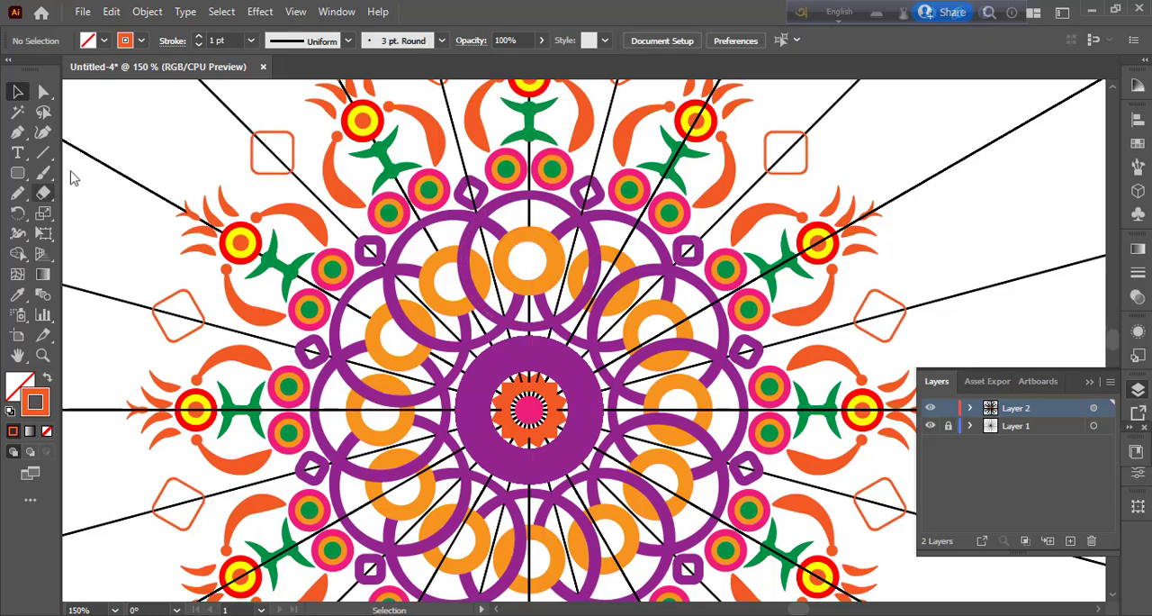
# Step: Give the orange rounded square on the diagonal guide line a 4 pt magenta stroke
pyautogui.click(16, 175)
pyautogui.click(275, 135)
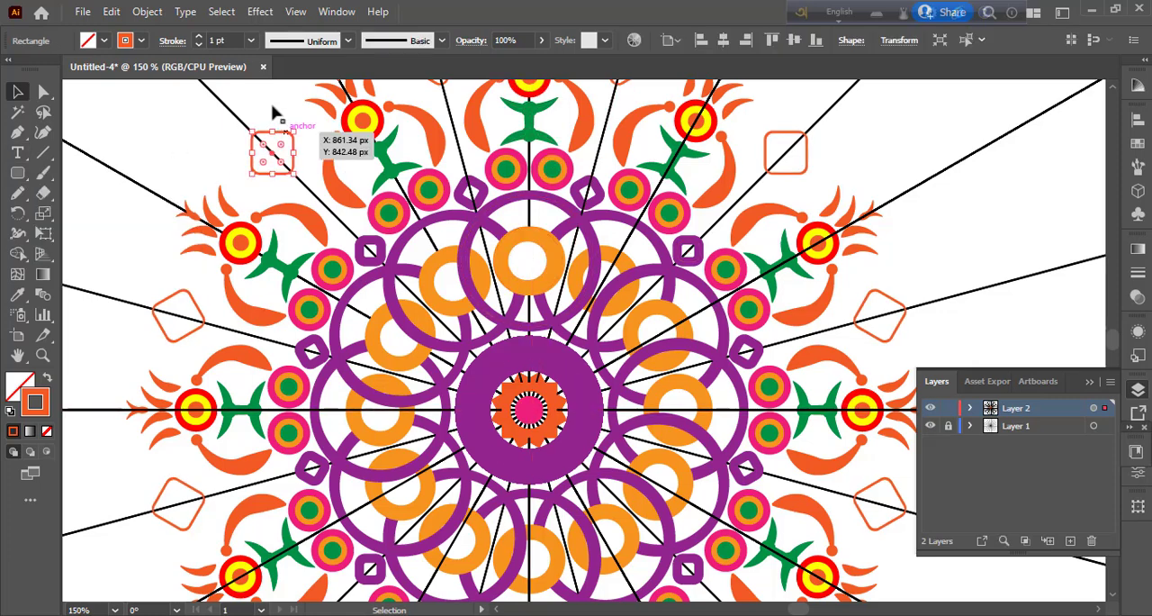
pyautogui.click(250, 45)
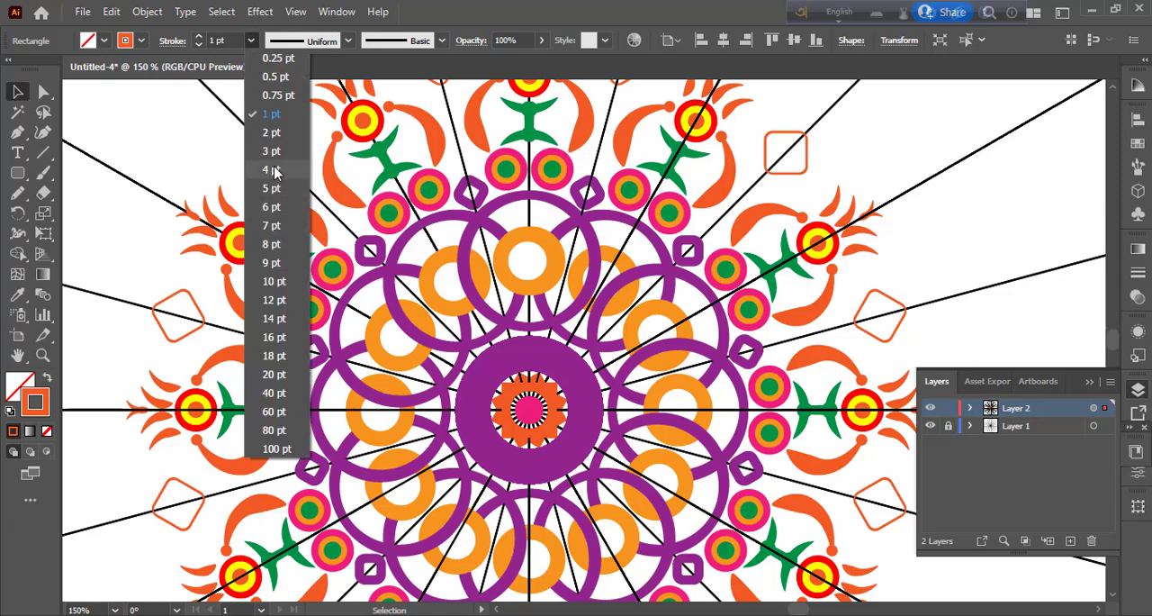
pyautogui.click(282, 220)
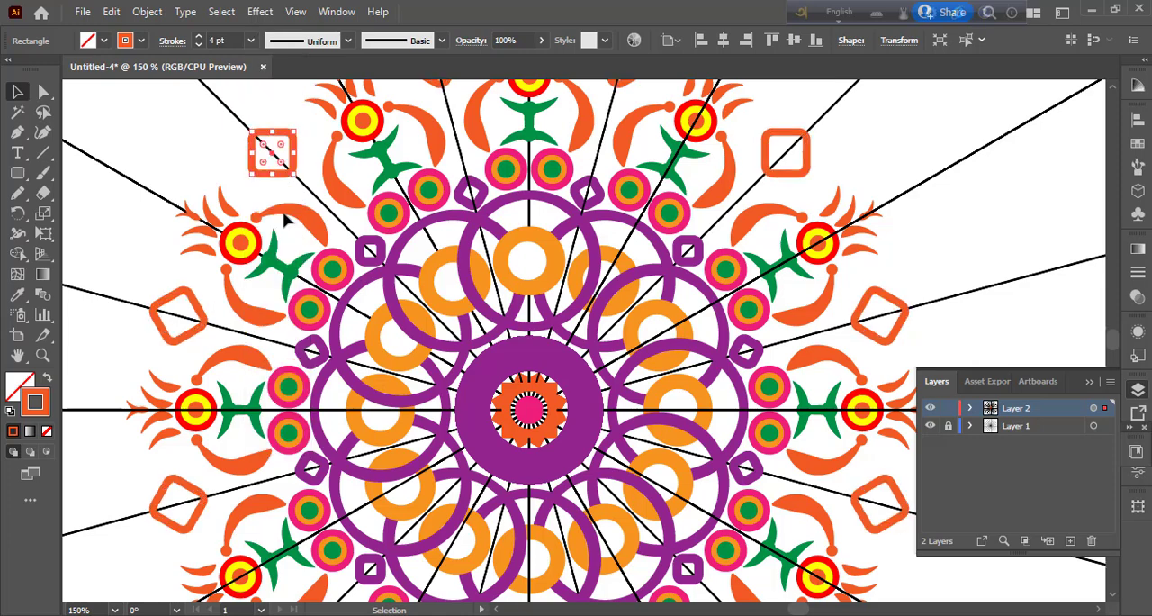
pyautogui.click(140, 41)
pyautogui.click(117, 76)
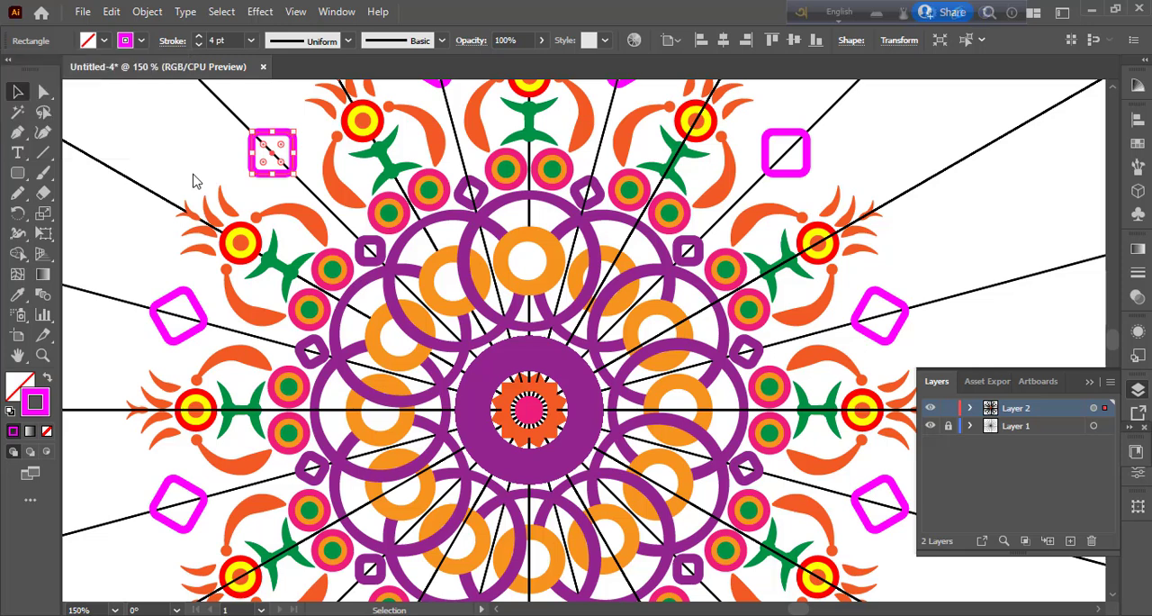
# Step: Draw a small circle at the centre of the magenta rounded square, fill it green with no stroke, and deselect it
pyautogui.click(18, 180)
pyautogui.click(90, 214)
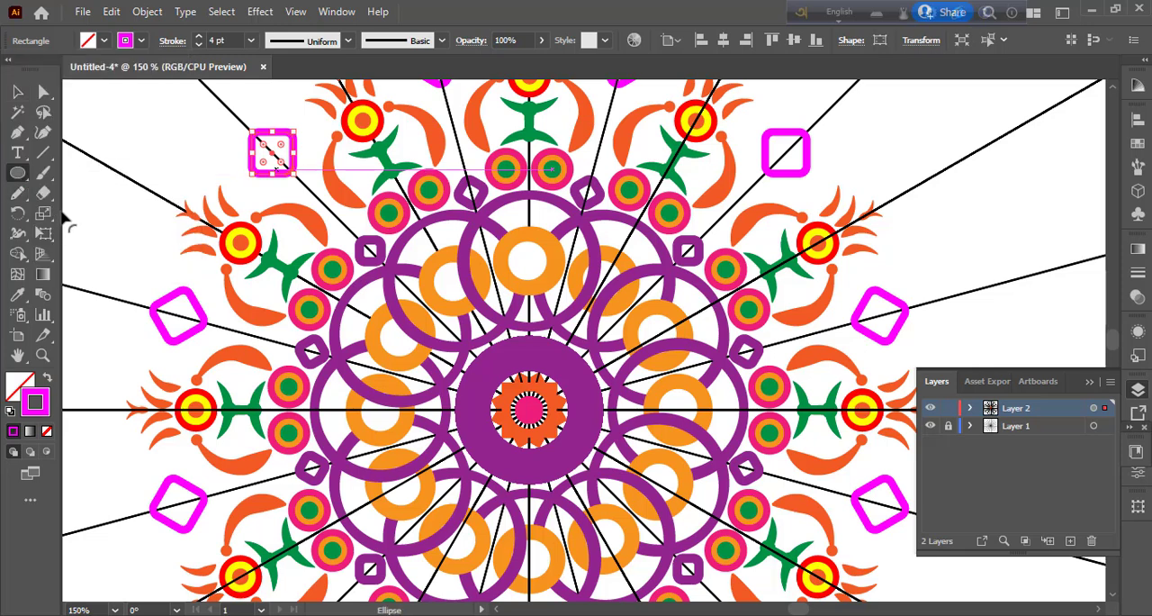
pyautogui.keyDown('ctrl'); pyautogui.click(193, 149); pyautogui.keyUp('ctrl')
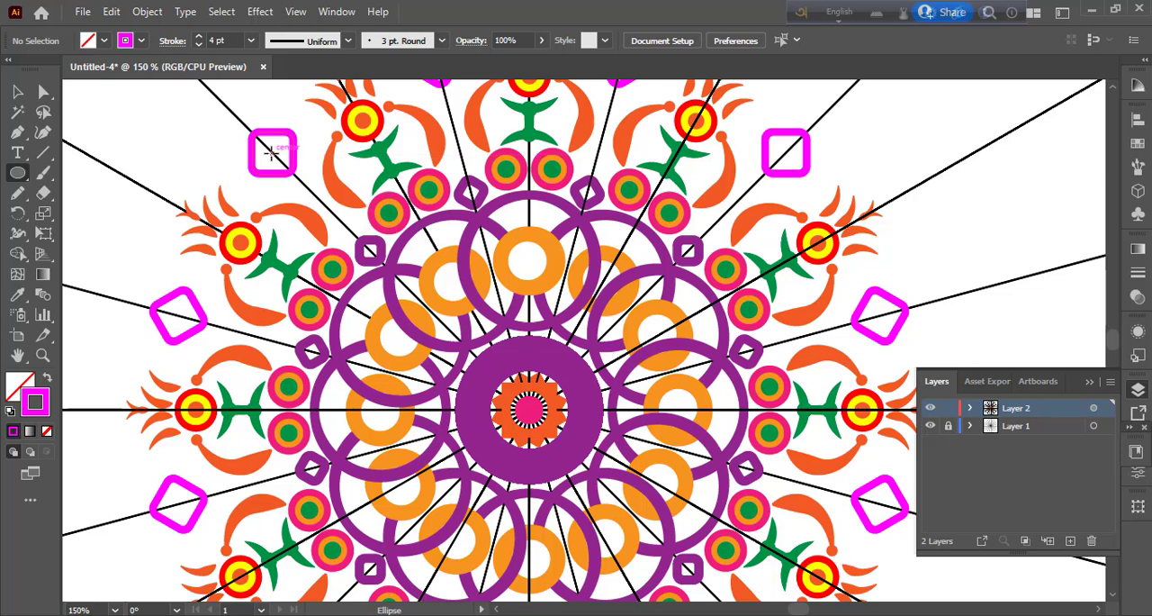
pyautogui.moveTo(274, 155); pyautogui.dragTo(282, 164)
pyautogui.click(142, 41)
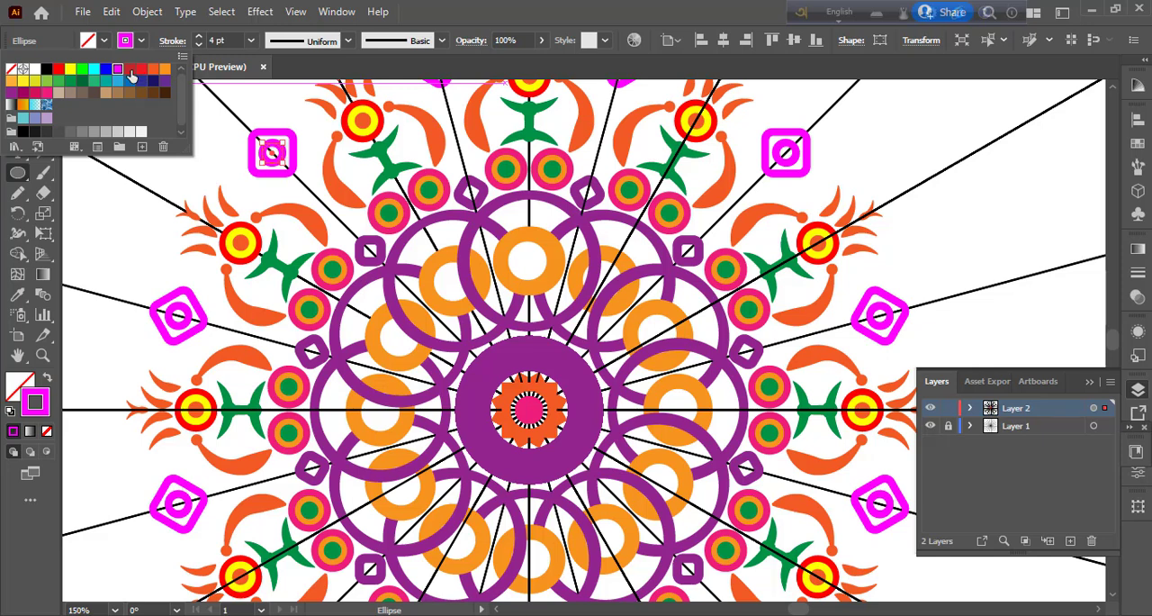
pyautogui.click(69, 81)
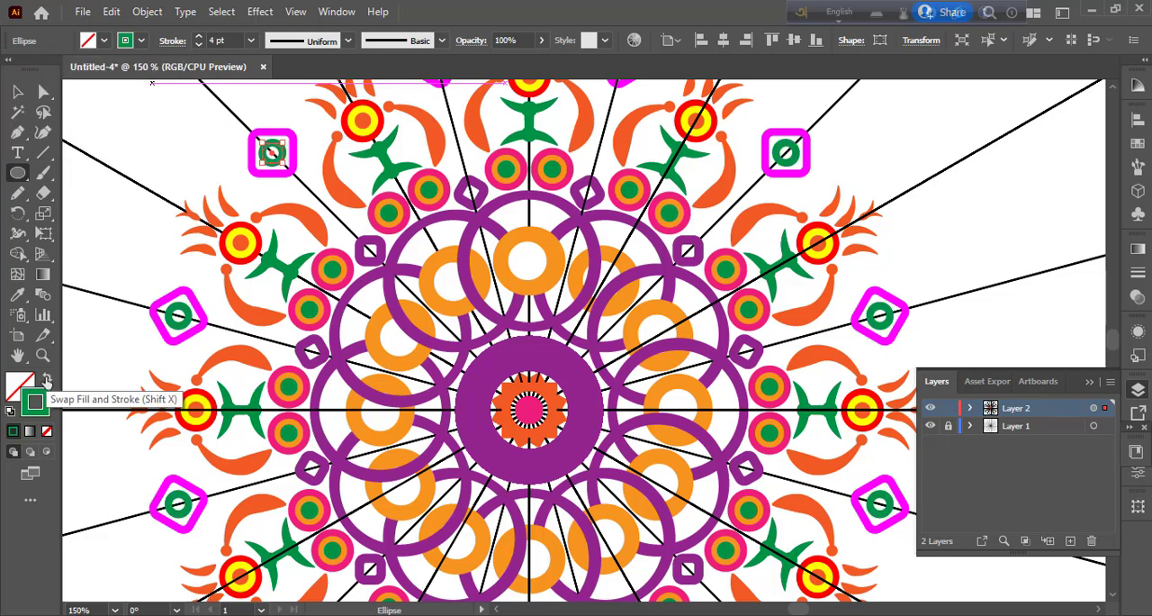
pyautogui.click(47, 378)
pyautogui.click(17, 92)
pyautogui.click(147, 146)
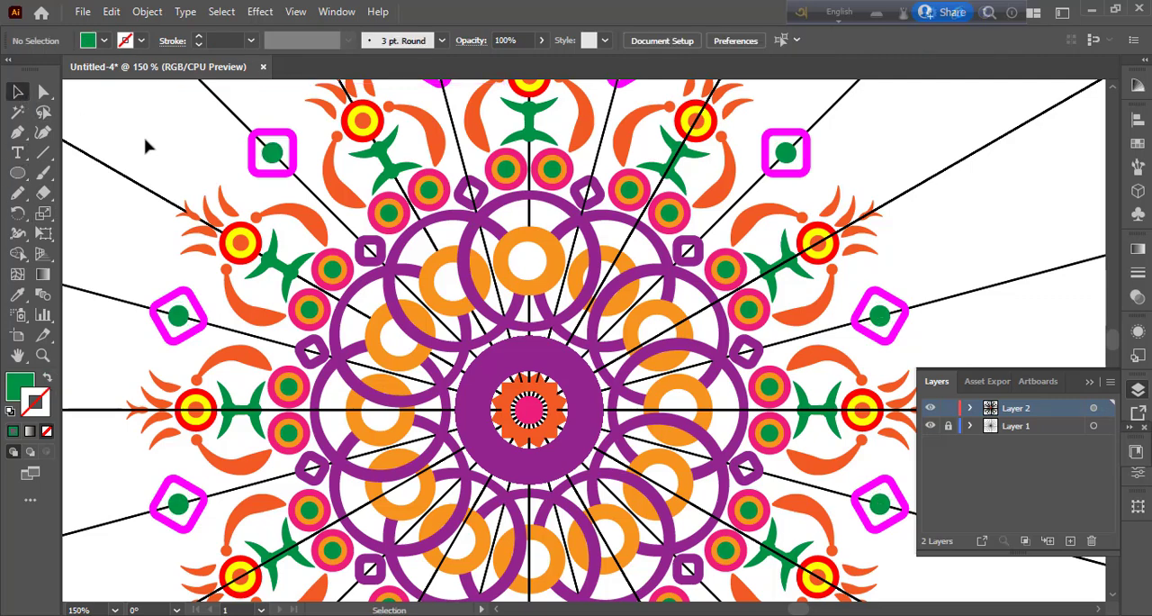
# Step: Draw a short curved Pen path inside the uppermost purple ring, between it and the orange ring, just right of the vertical guide line
pyautogui.scroll(-3, 790, 359)
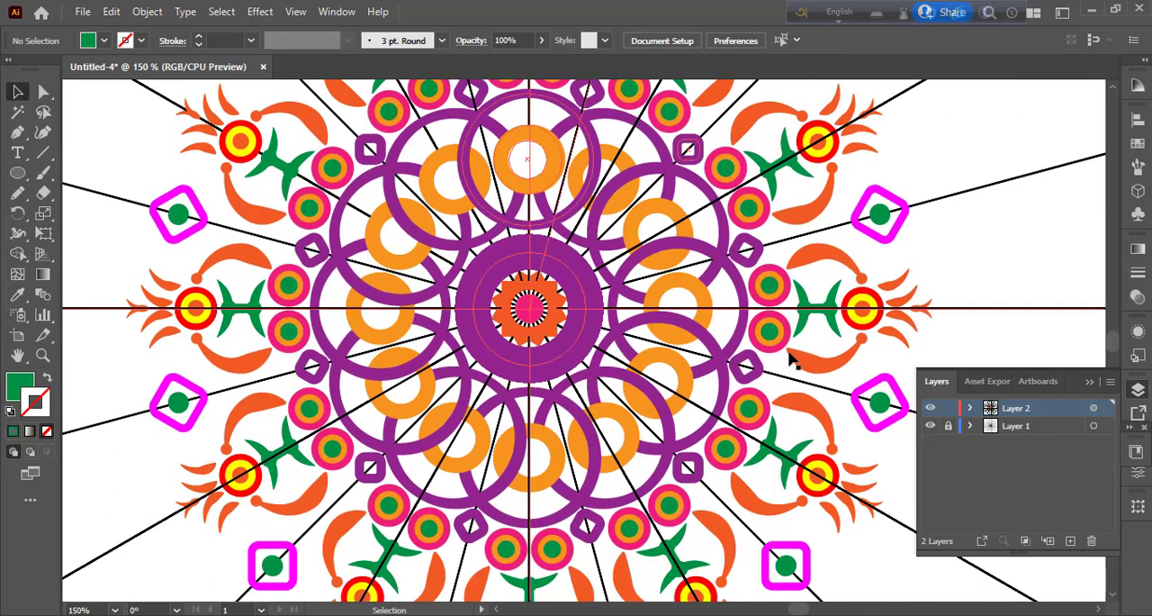
pyautogui.click(20, 132)
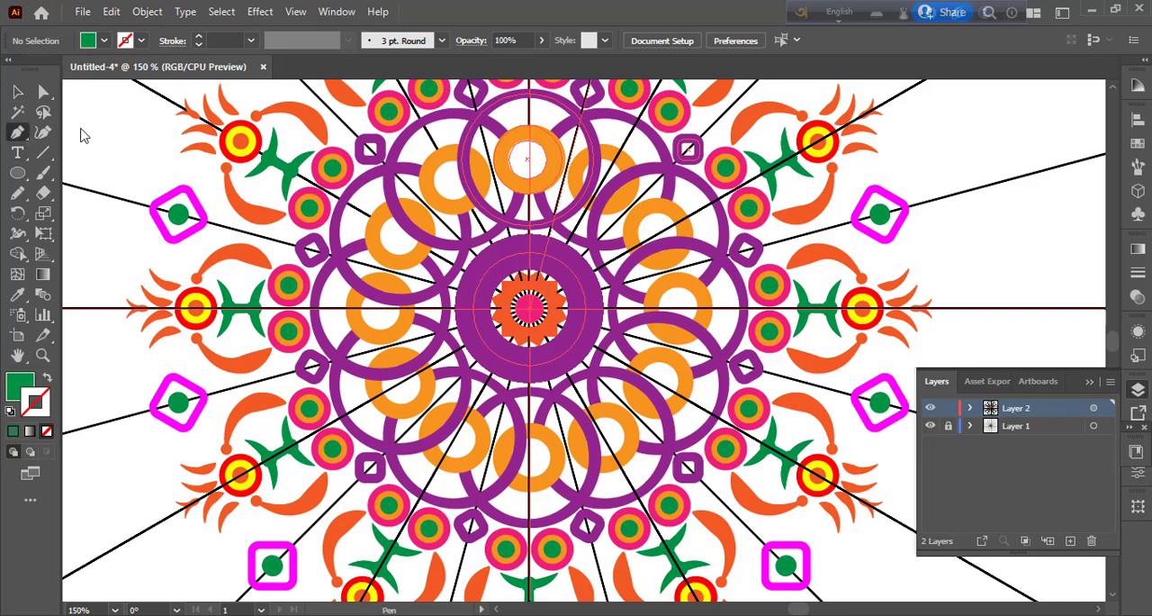
pyautogui.click(552, 108)
pyautogui.moveTo(541, 116); pyautogui.dragTo(544, 127)
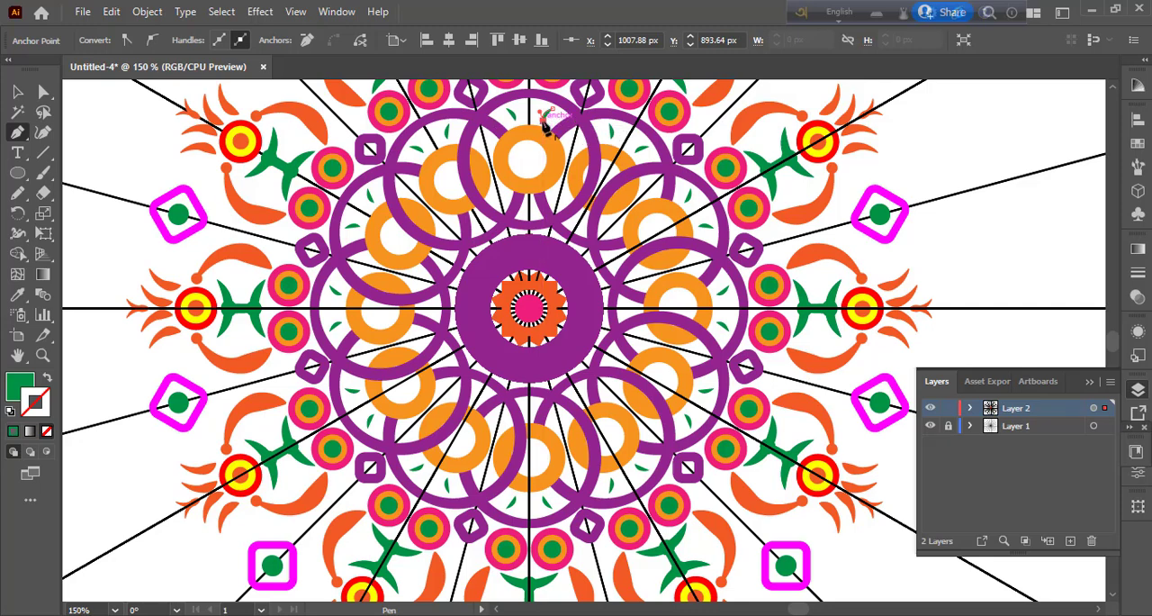
pyautogui.click(43, 133)
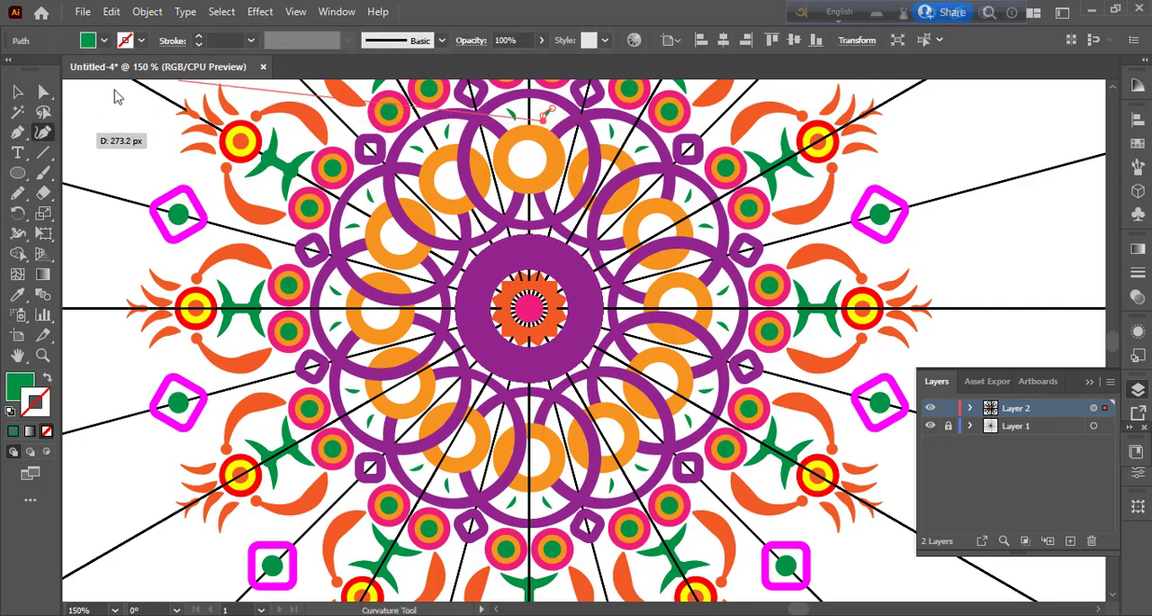
# Step: Give the short curved path a green 1 pt stroke and remove its fill
pyautogui.click(200, 37)
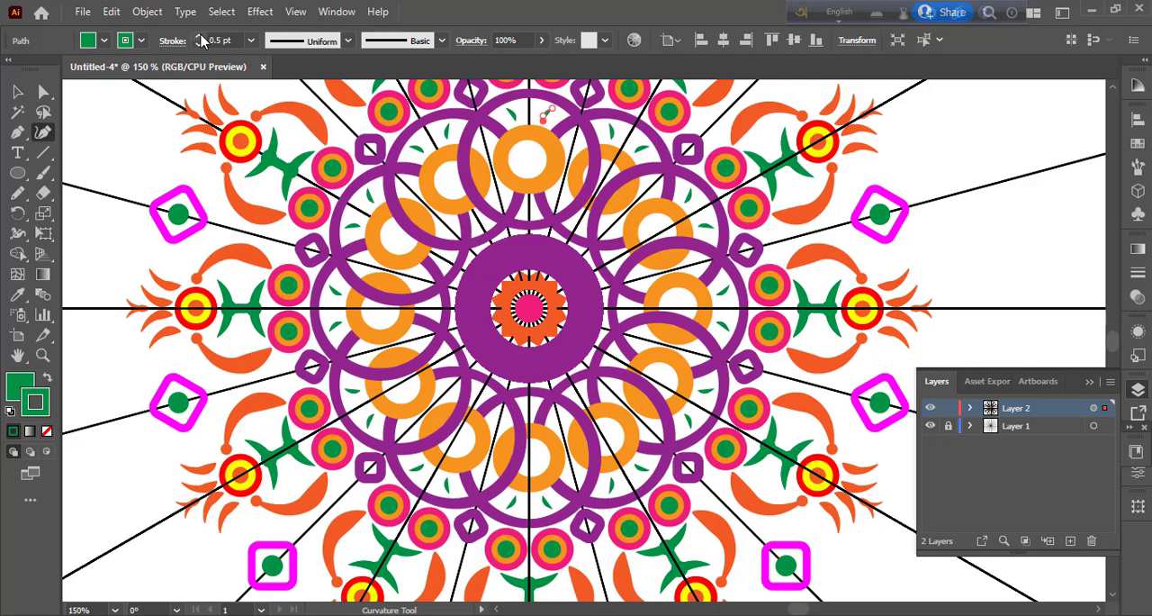
pyautogui.click(200, 37)
pyautogui.click(200, 37)
pyautogui.click(200, 37)
pyautogui.click(200, 37)
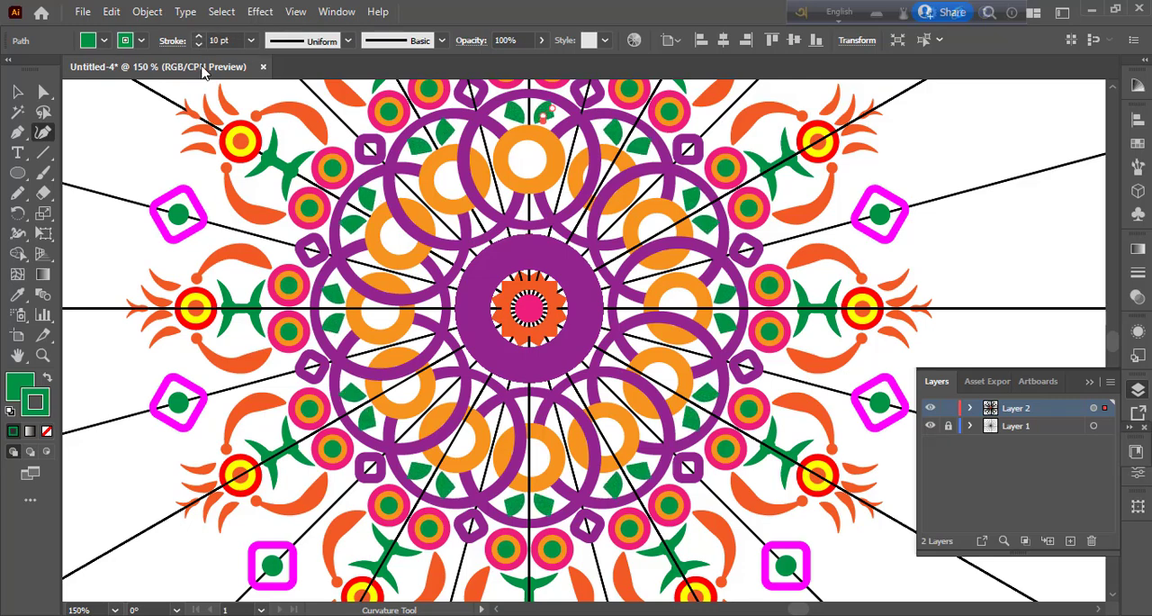
pyautogui.click(251, 40)
pyautogui.click(270, 103)
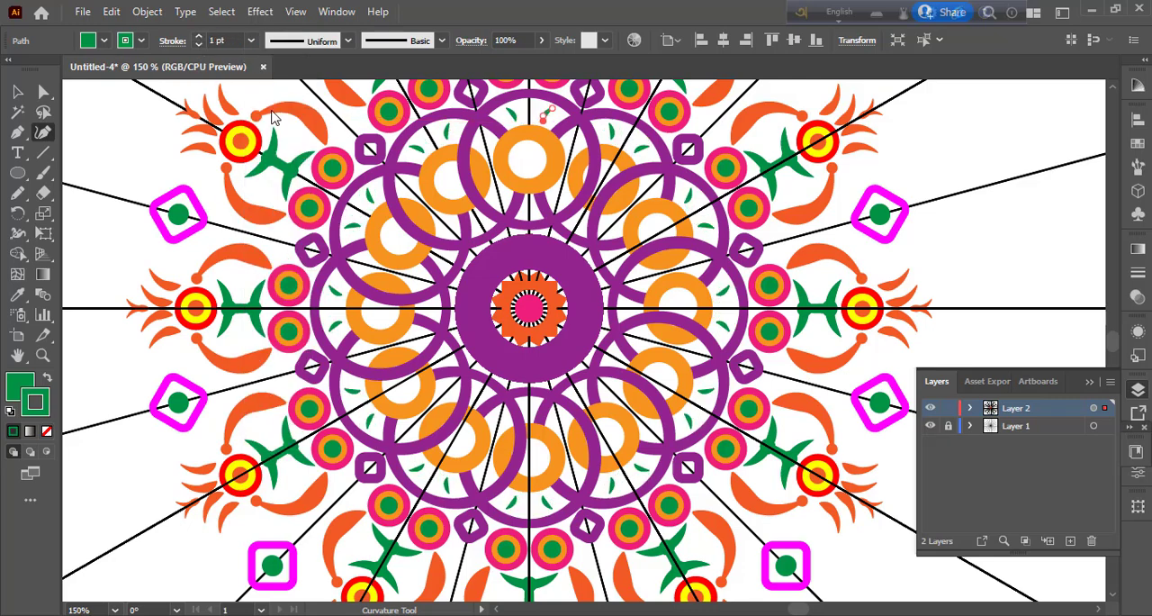
pyautogui.click(36, 402)
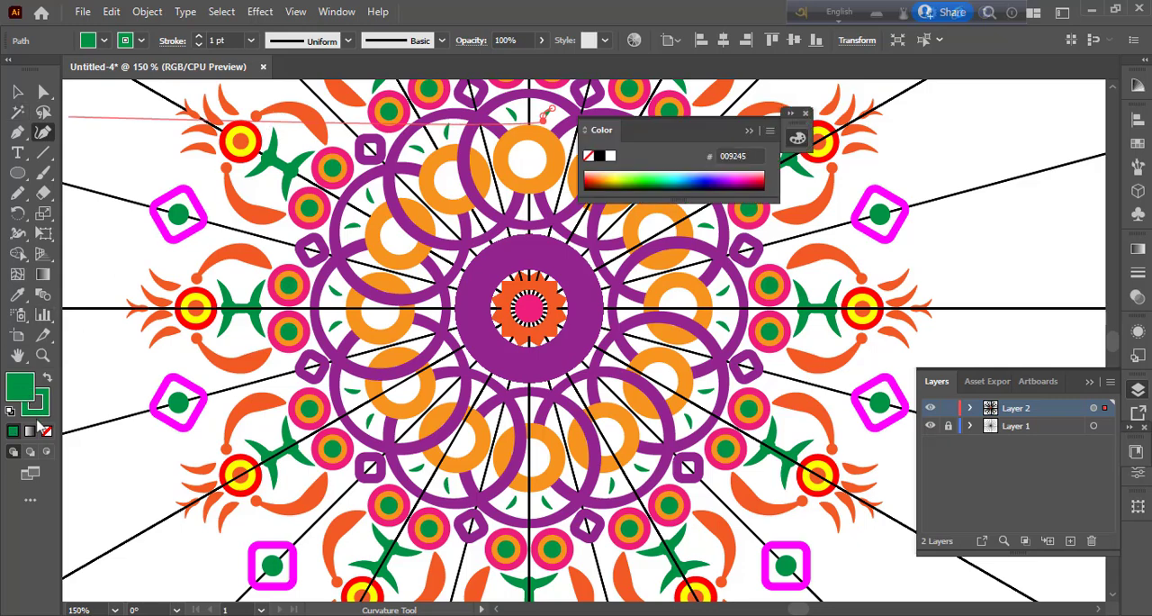
pyautogui.click(46, 433)
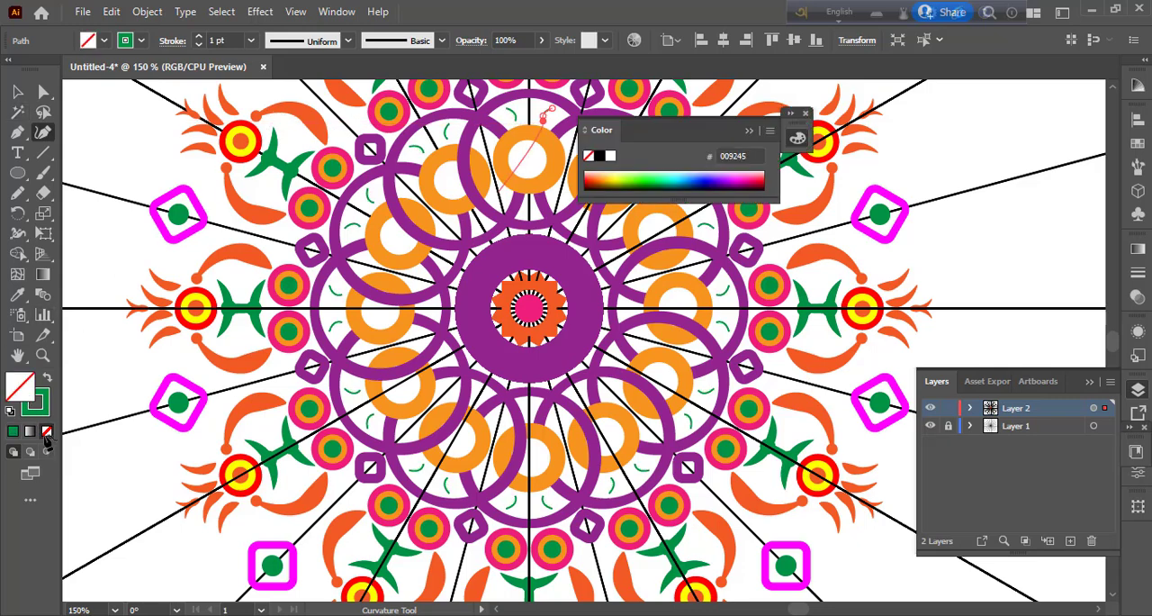
# Step: Increase the short curve's stroke to 5 pt and apply the teardrop-like tapered width profile
pyautogui.click(252, 41)
pyautogui.click(270, 187)
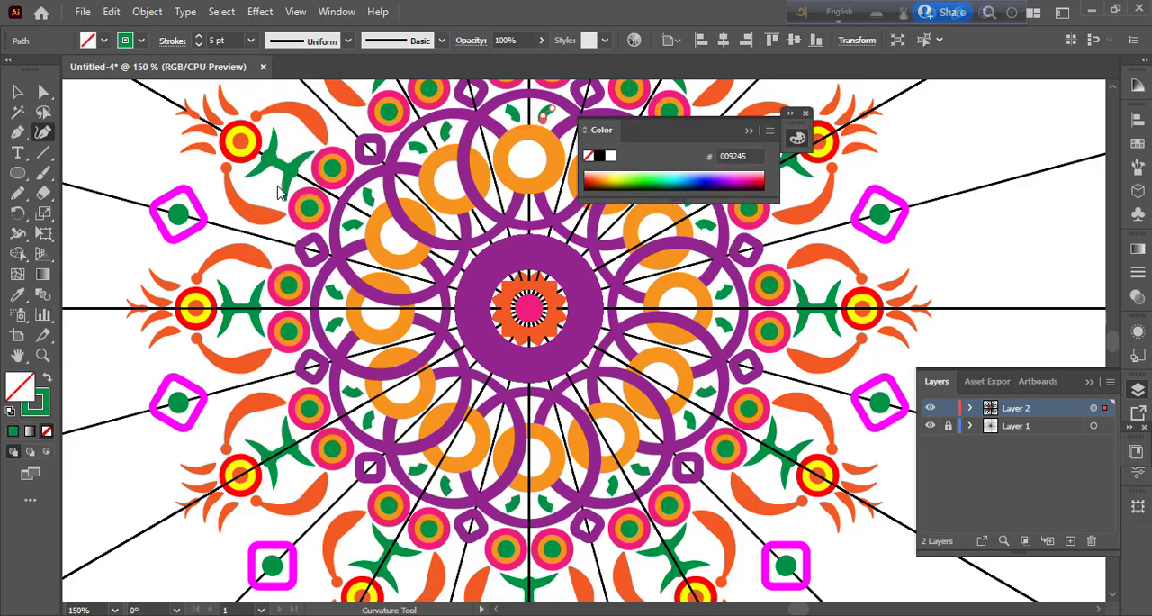
pyautogui.click(348, 41)
pyautogui.click(311, 197)
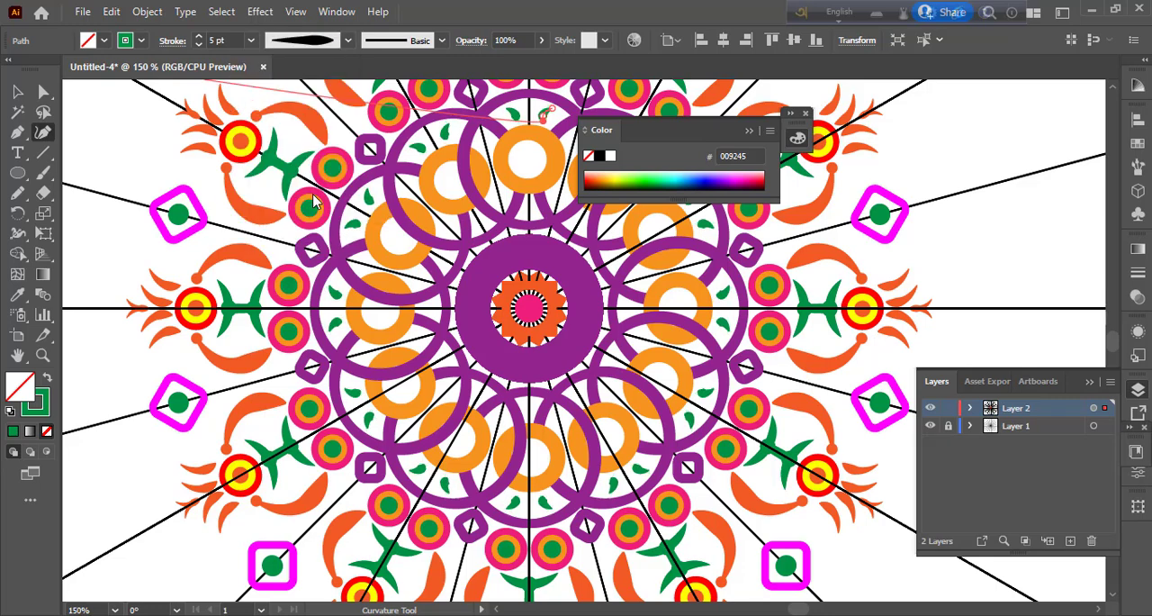
# Step: Recolour the small teardrop's stroke dark blue, deselect it, and close the floating Color panel
pyautogui.click(141, 40)
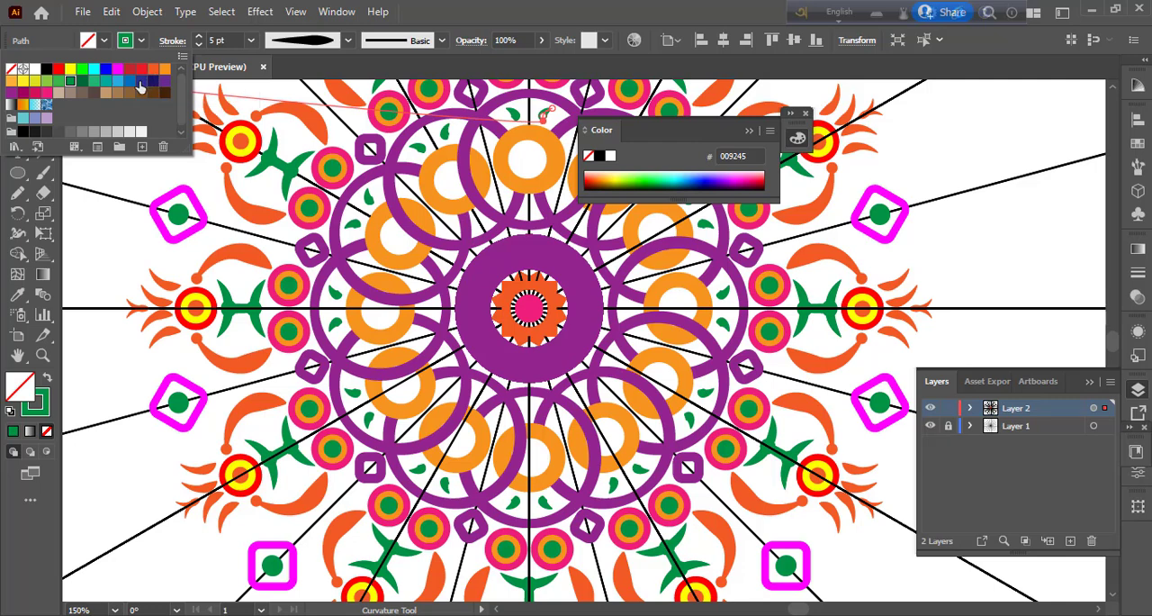
pyautogui.click(142, 82)
pyautogui.click(143, 43)
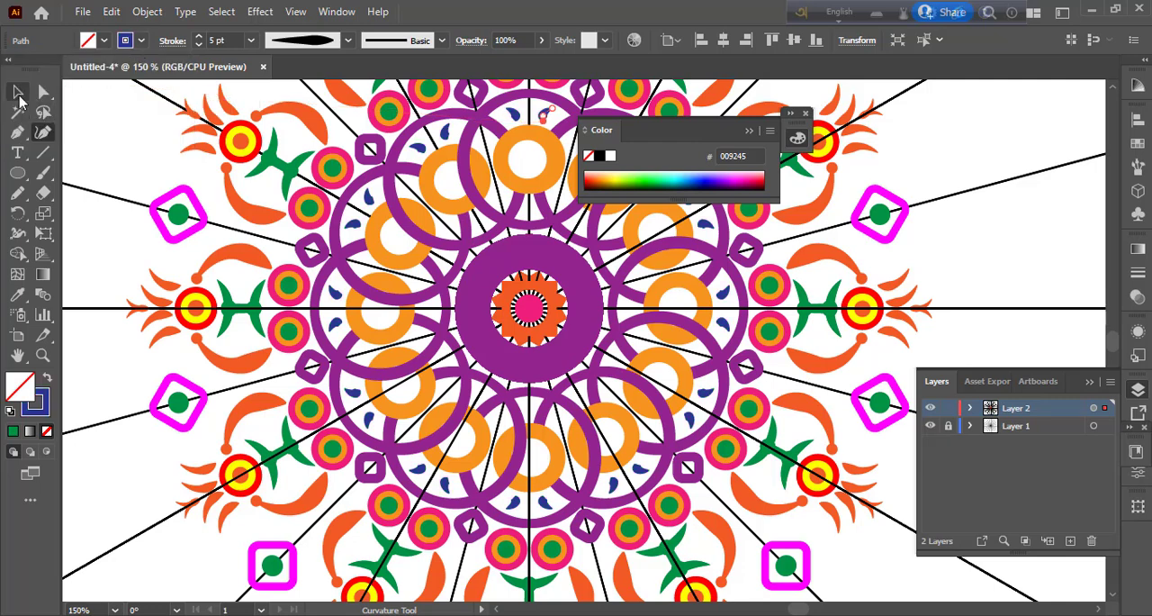
pyautogui.click(17, 92)
pyautogui.click(119, 121)
pyautogui.click(807, 113)
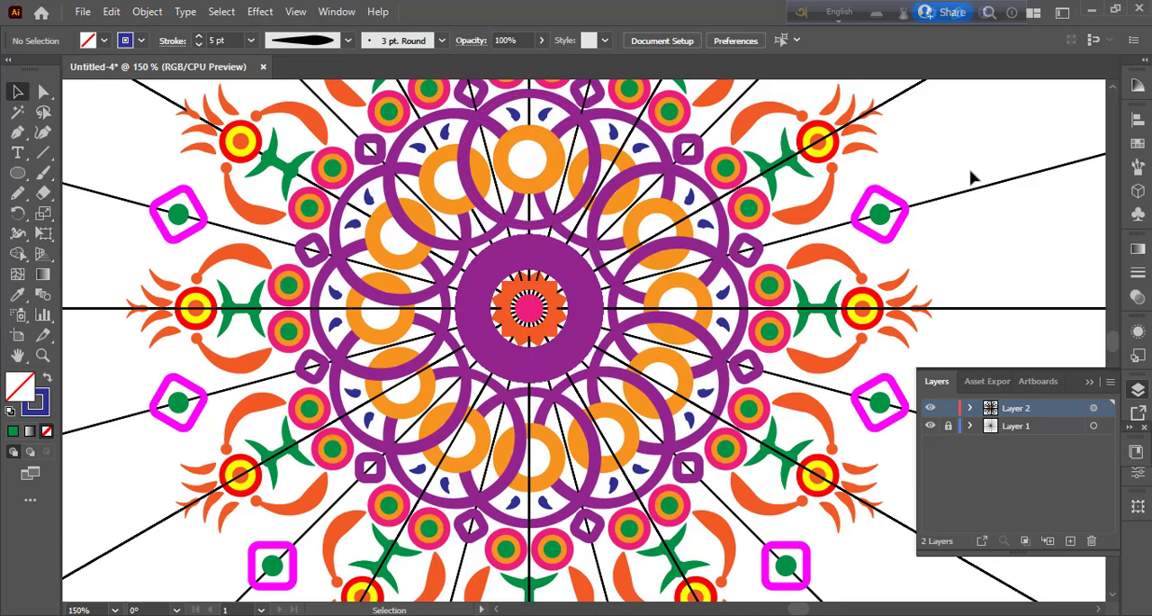
# Step: Draw a curved Pen path from beside the orange petal around the magenta square, ending outward on the diagonal guide line
pyautogui.hotkey('ctrl', '-')
pyautogui.hotkey('ctrl', '-')
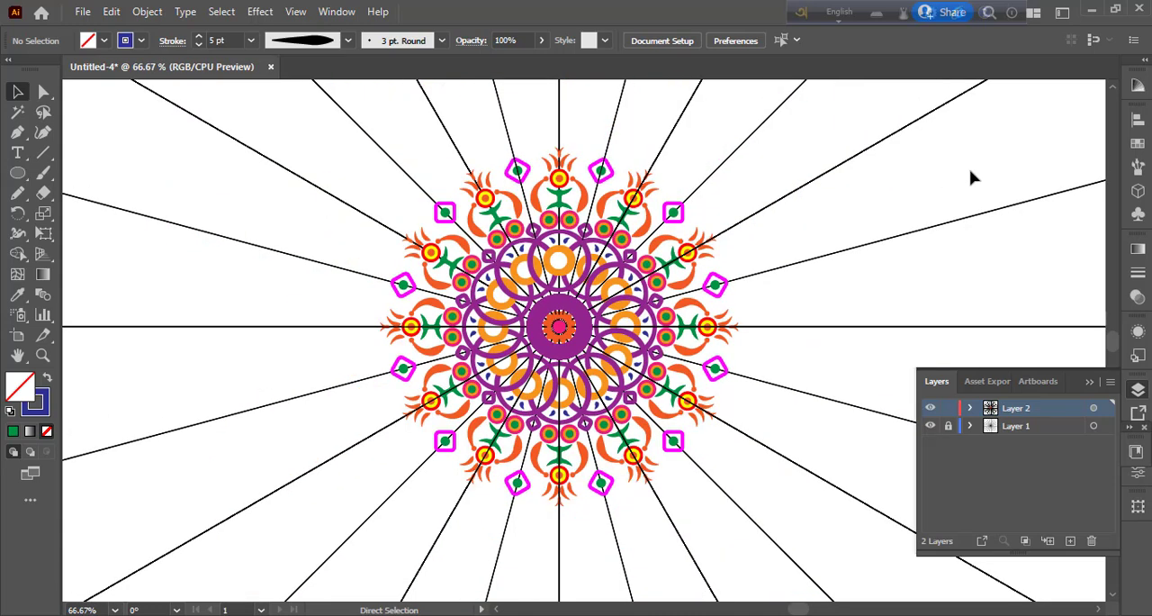
pyautogui.hotkey('ctrl', '+')
pyautogui.press('space')
pyautogui.moveTo(690, 273); pyautogui.dragTo(691, 358)
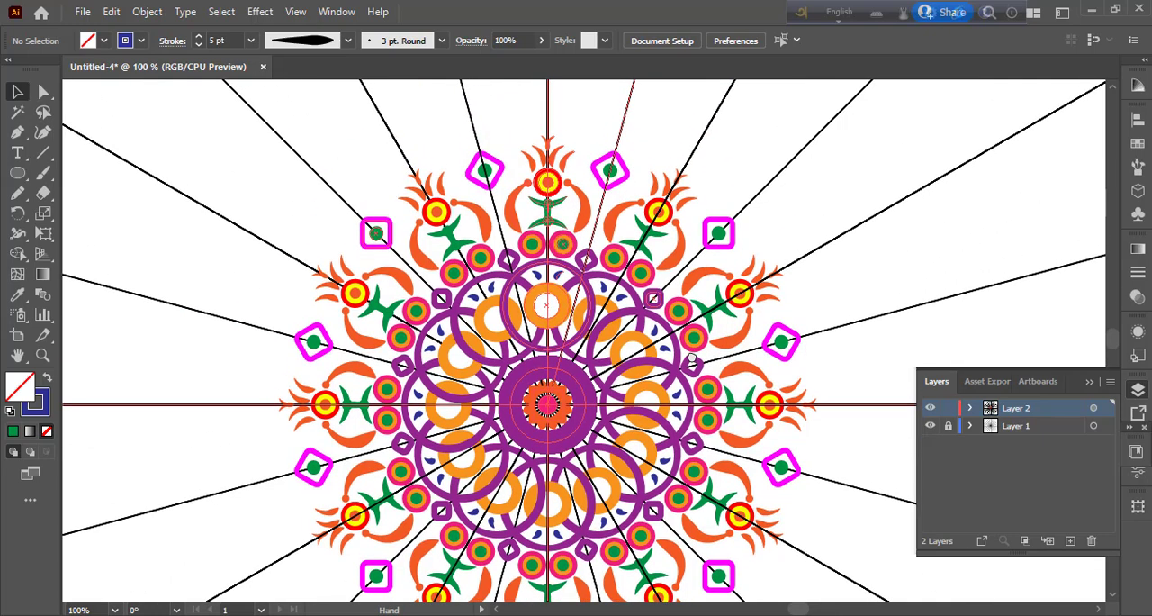
pyautogui.click(17, 131)
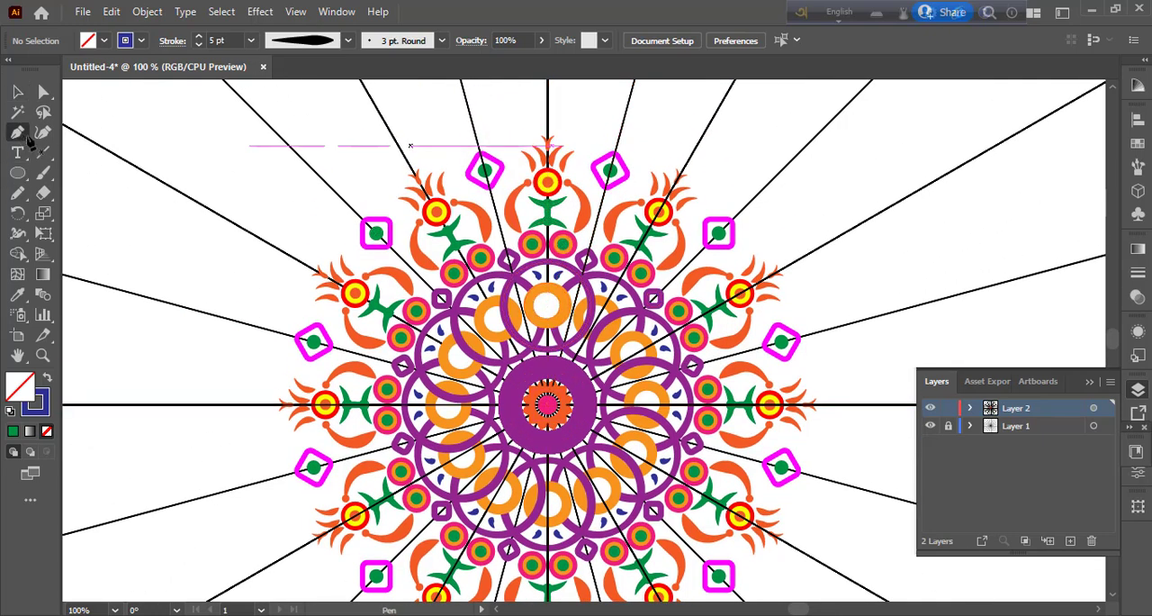
pyautogui.click(403, 239)
pyautogui.moveTo(382, 186); pyautogui.dragTo(312, 176)
pyautogui.hotkey('ctrl', 'z')
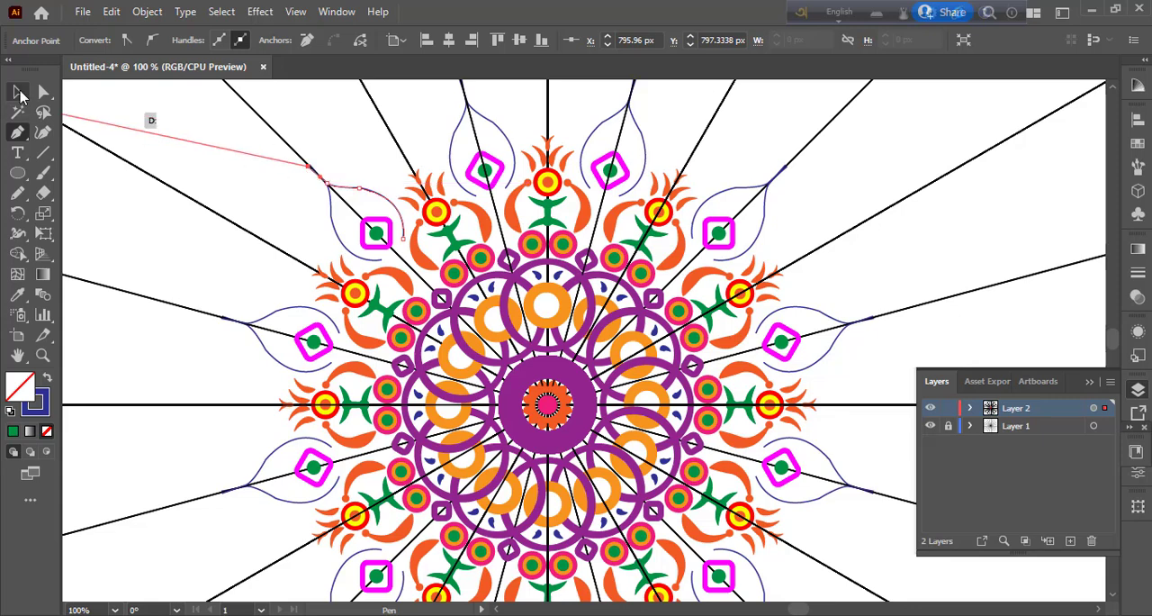
pyautogui.click(18, 92)
pyautogui.click(44, 134)
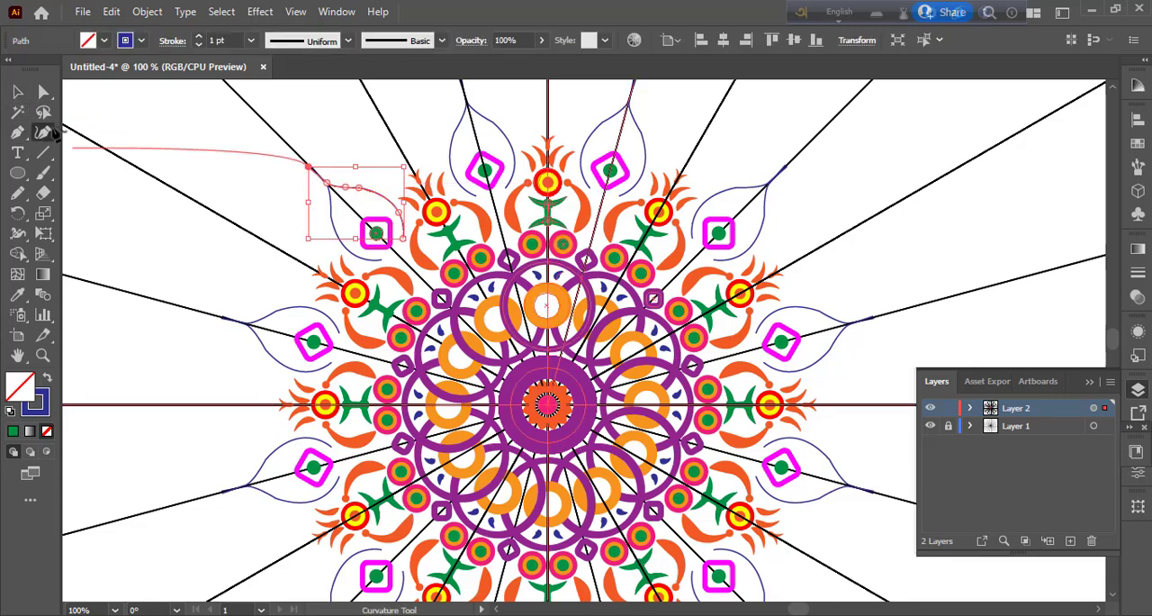
# Step: Thicken the curved petal path's stroke to 8 pt and apply the wedge-shaped width profile that tapers to one end
pyautogui.click(250, 40)
pyautogui.click(276, 179)
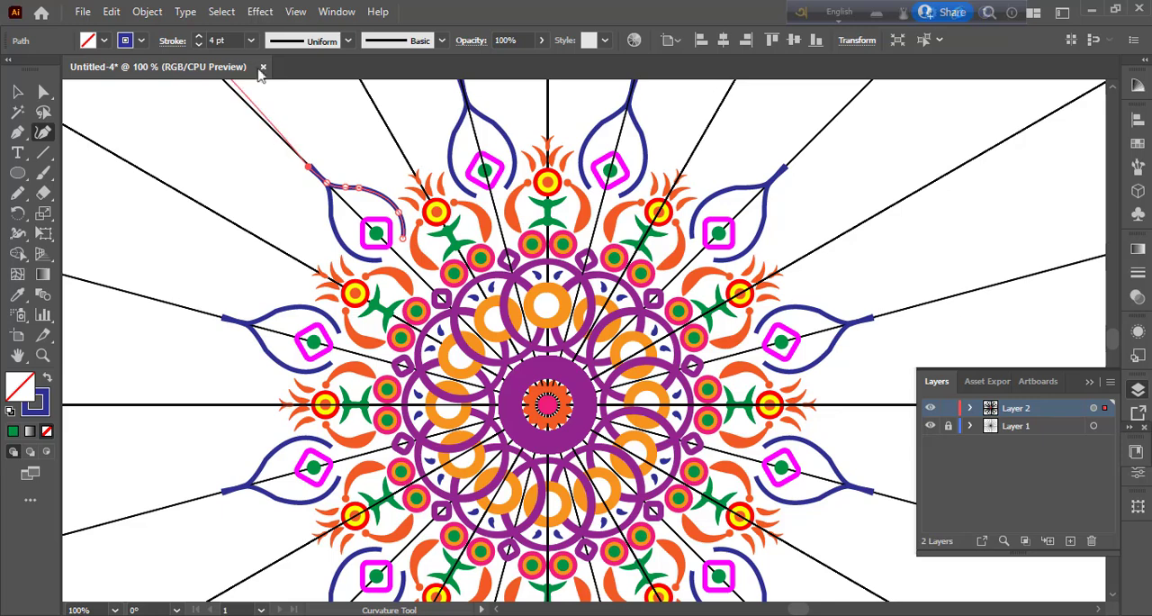
pyautogui.click(251, 40)
pyautogui.click(271, 244)
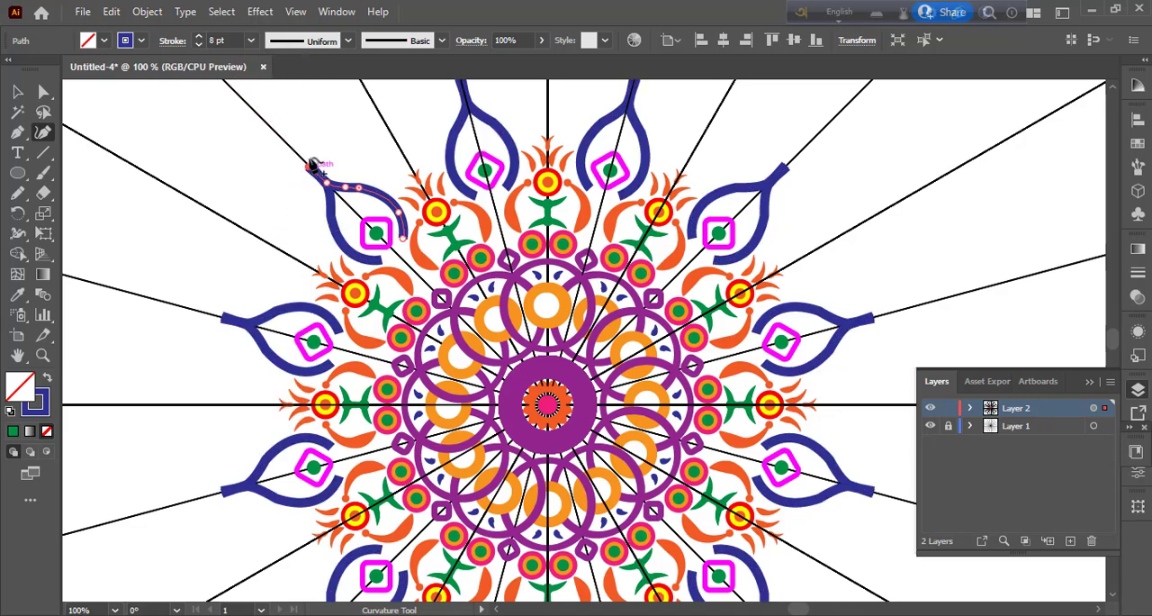
pyautogui.click(349, 42)
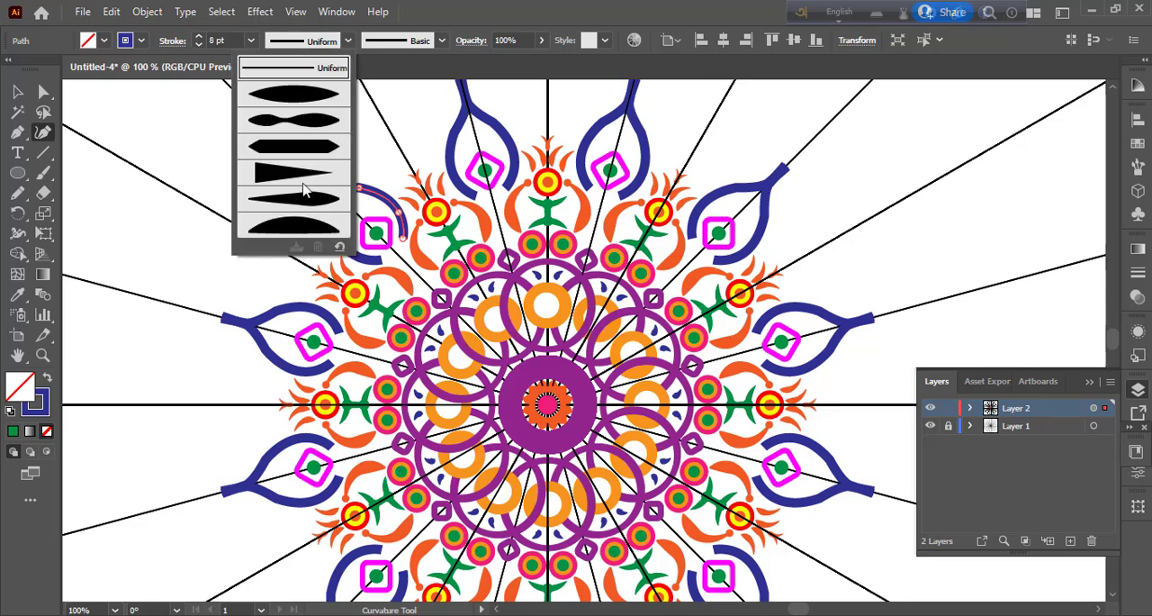
pyautogui.click(304, 194)
pyautogui.click(346, 43)
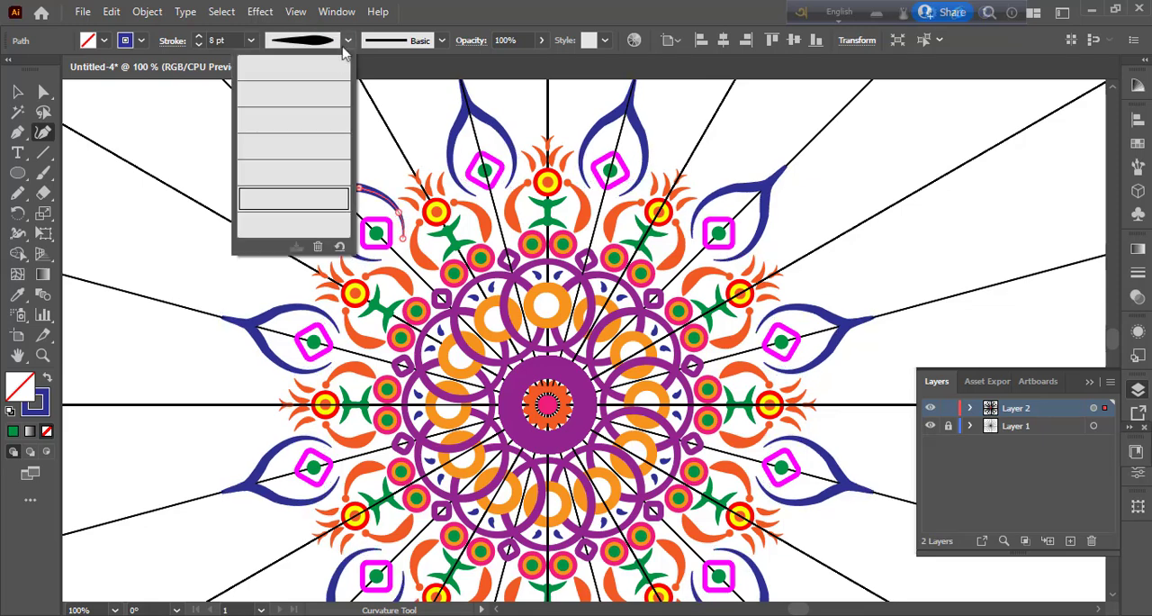
pyautogui.click(311, 178)
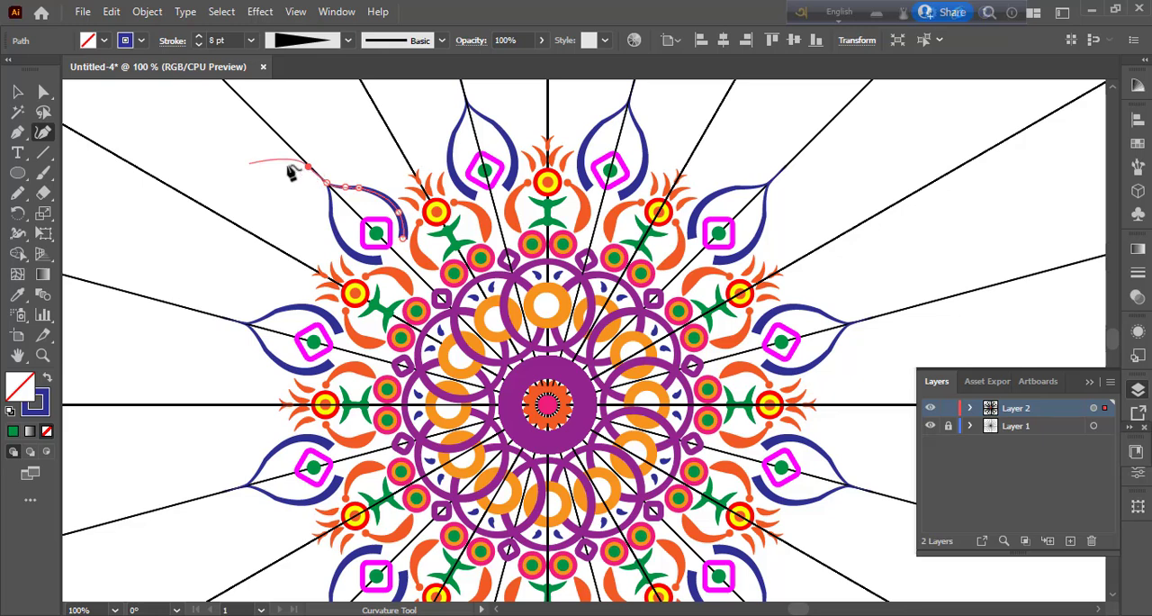
# Step: Recolour the curved petal outline's stroke dark red and deselect it
pyautogui.click(18, 92)
pyautogui.click(278, 154)
pyautogui.click(370, 196)
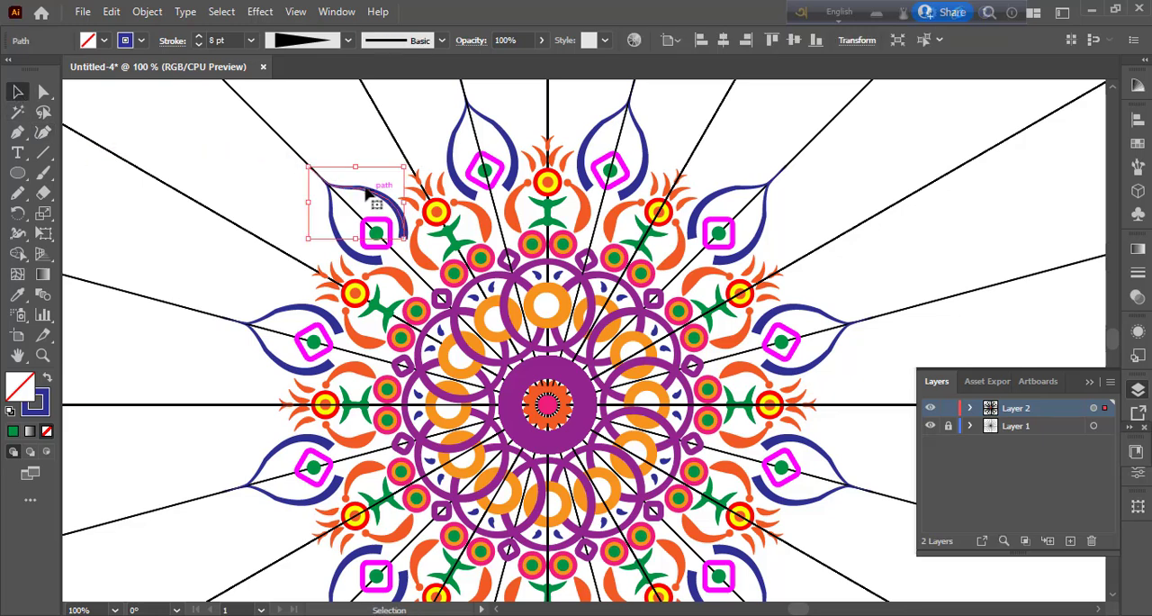
pyautogui.click(142, 41)
pyautogui.click(129, 69)
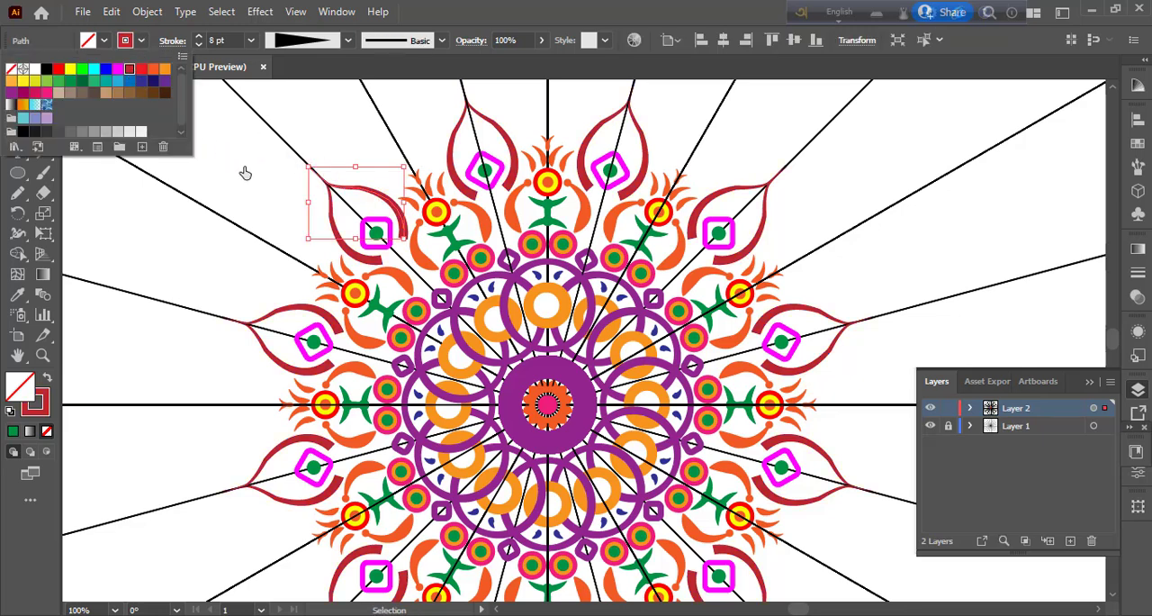
pyautogui.click(244, 175)
pyautogui.click(244, 175)
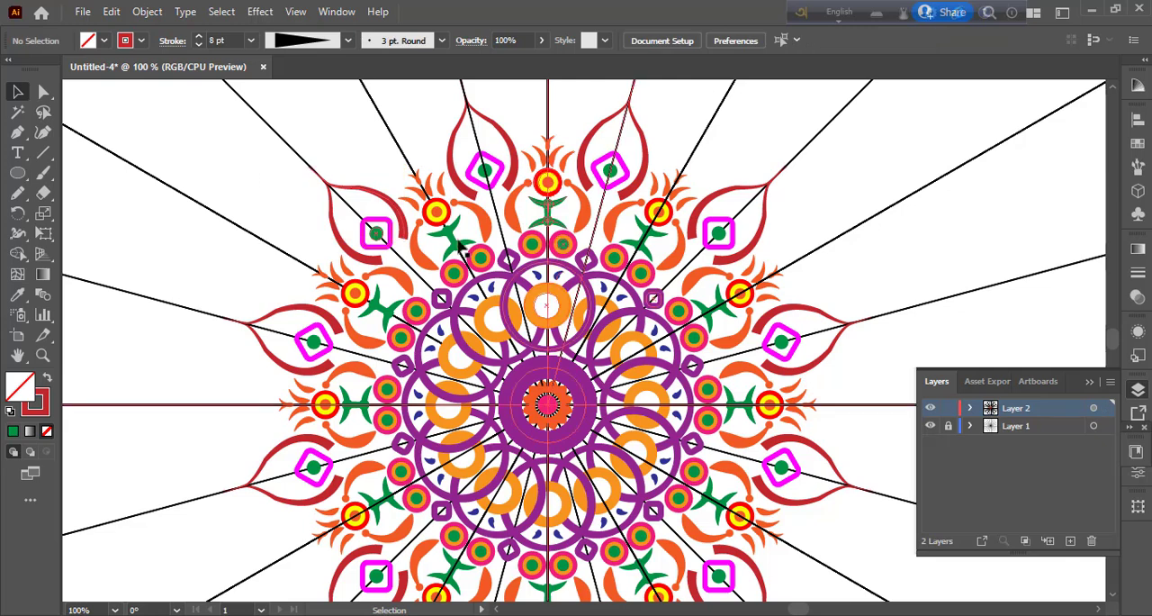
# Step: Extend the inner end of the dark red petal outline with the Pen tool to the diagonal guide line below the magenta square
pyautogui.scroll(-2, 752, 450)
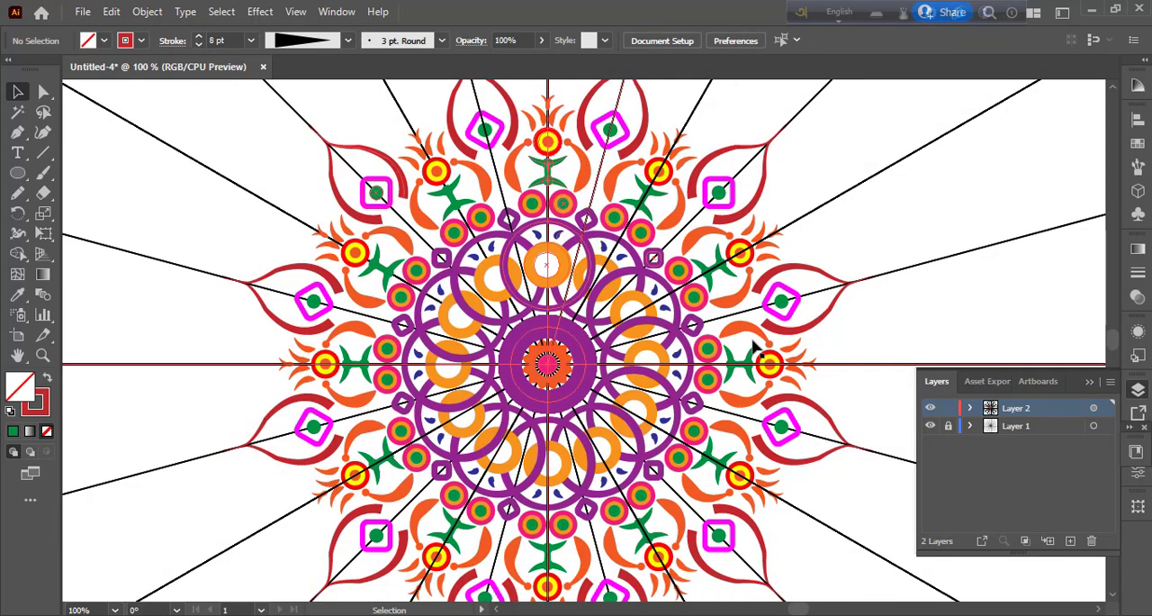
pyautogui.scroll(-4, 754, 346)
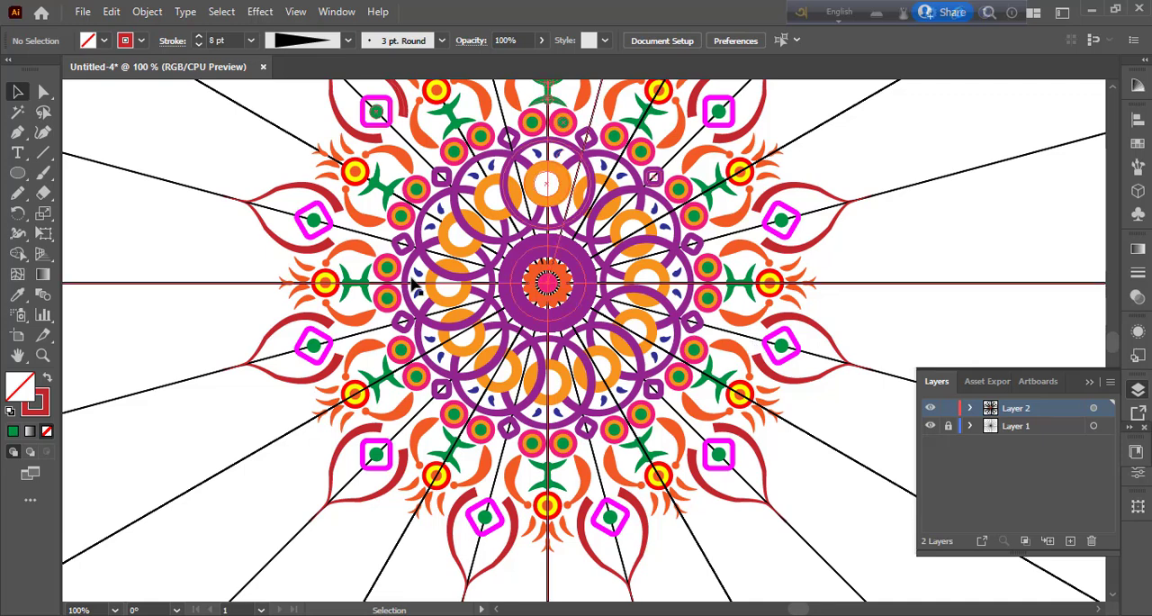
pyautogui.scroll(4, 205, 210)
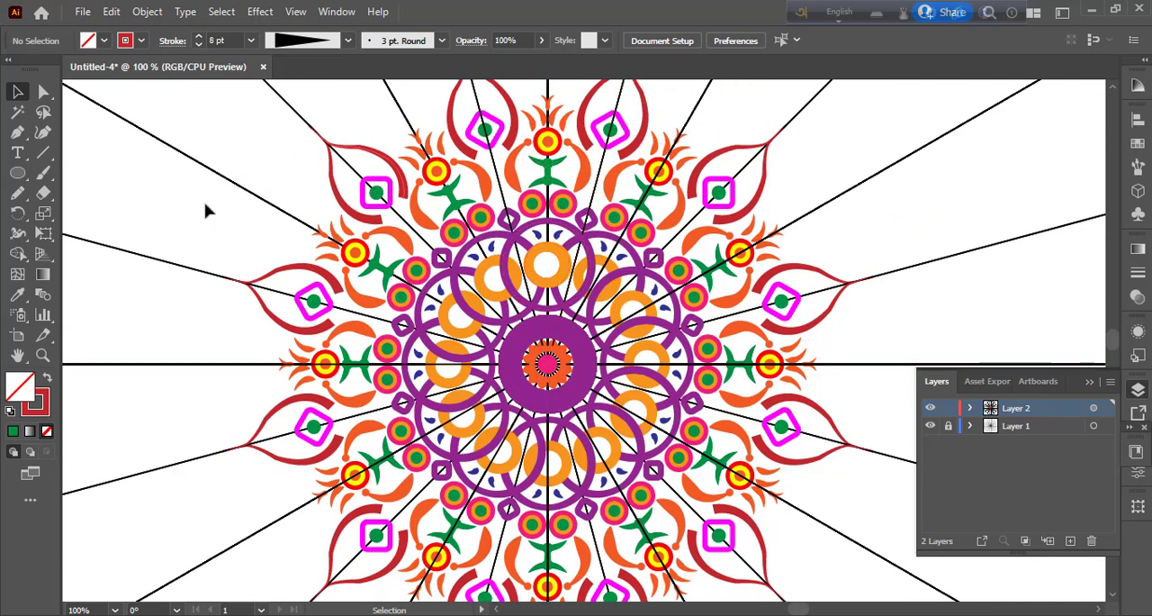
pyautogui.click(18, 134)
pyautogui.click(402, 199)
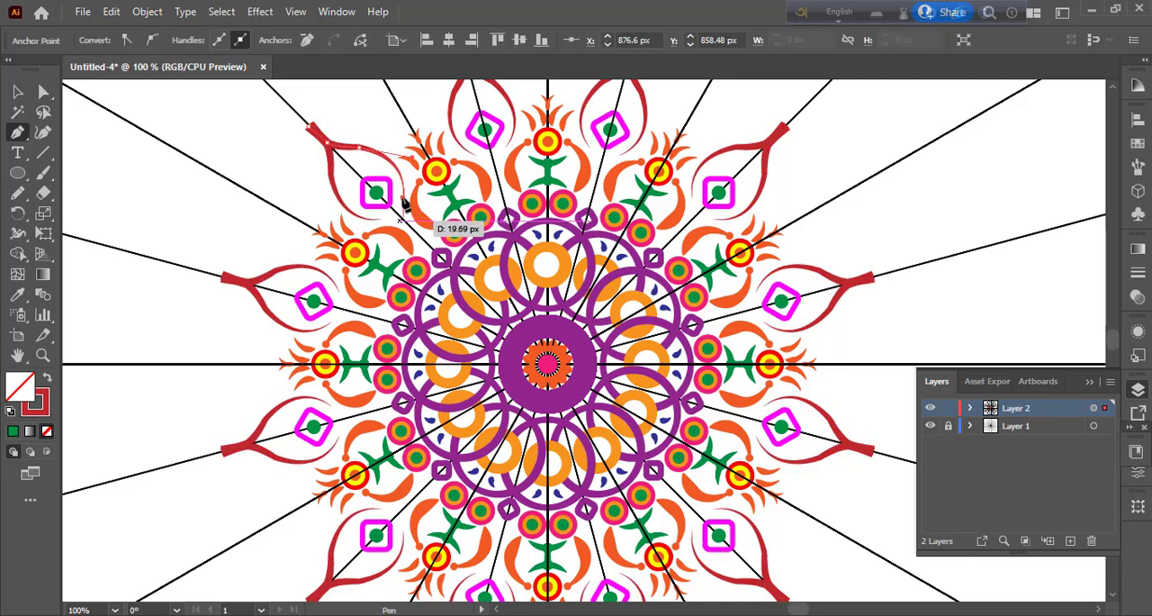
pyautogui.moveTo(415, 232); pyautogui.dragTo(416, 234)
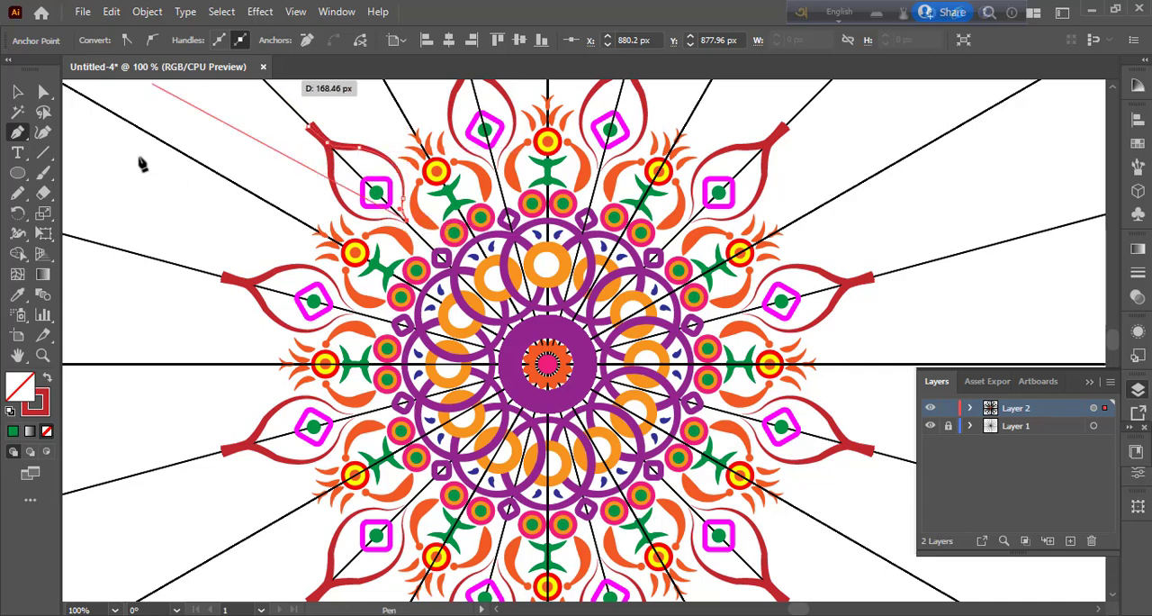
# Step: Change the extended petal outline's width profile to the teardrop-like taper and deselect the path
pyautogui.click(43, 132)
pyautogui.click(349, 40)
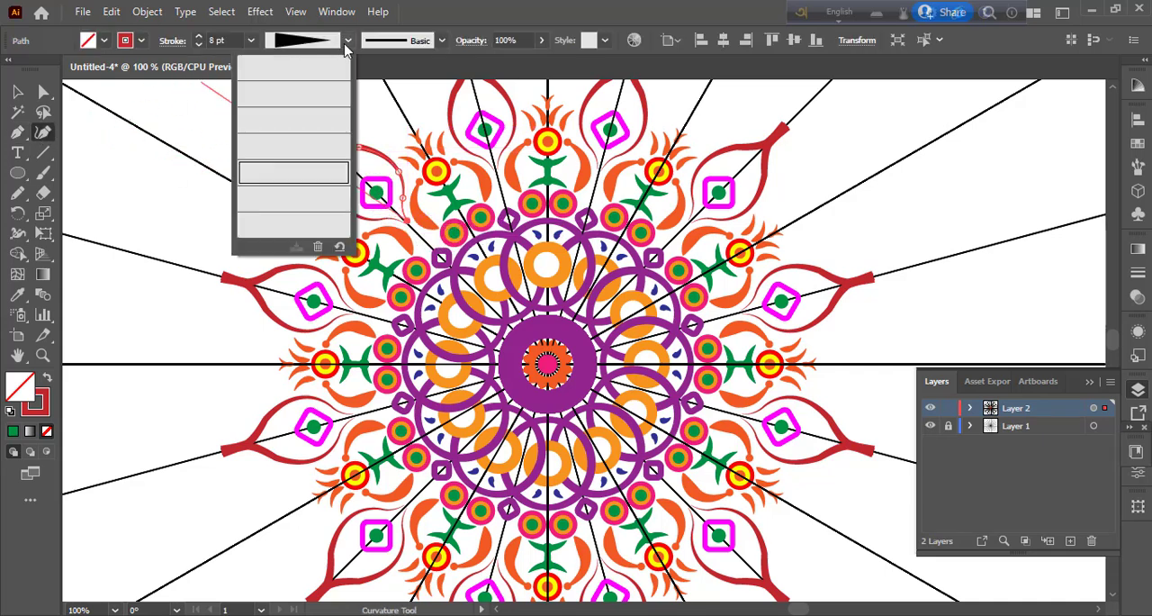
pyautogui.click(304, 206)
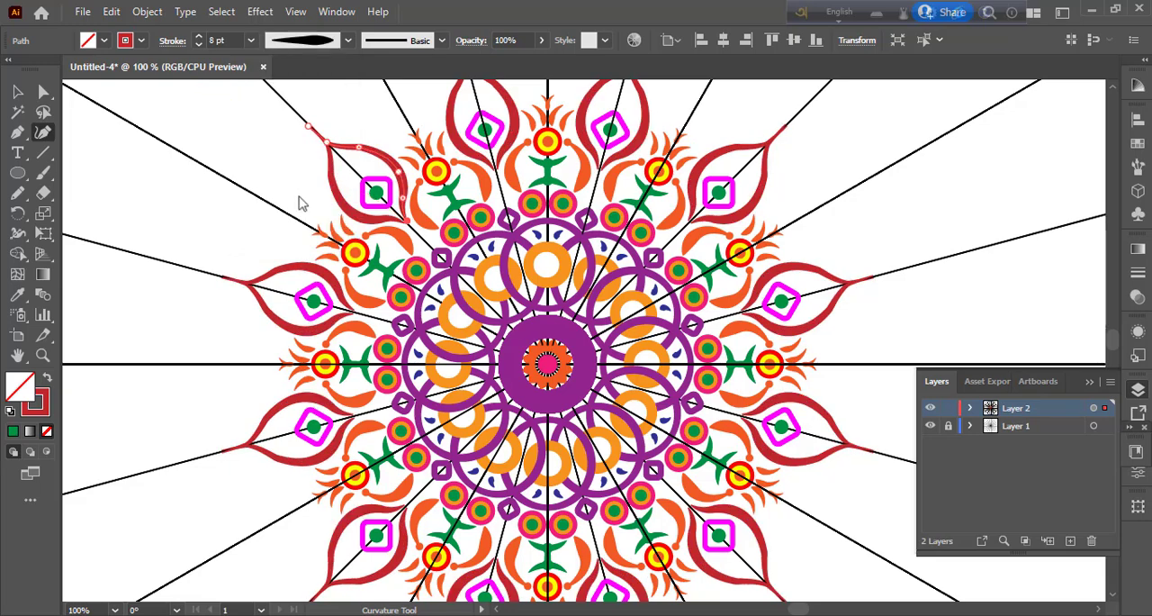
pyautogui.click(18, 91)
pyautogui.click(846, 185)
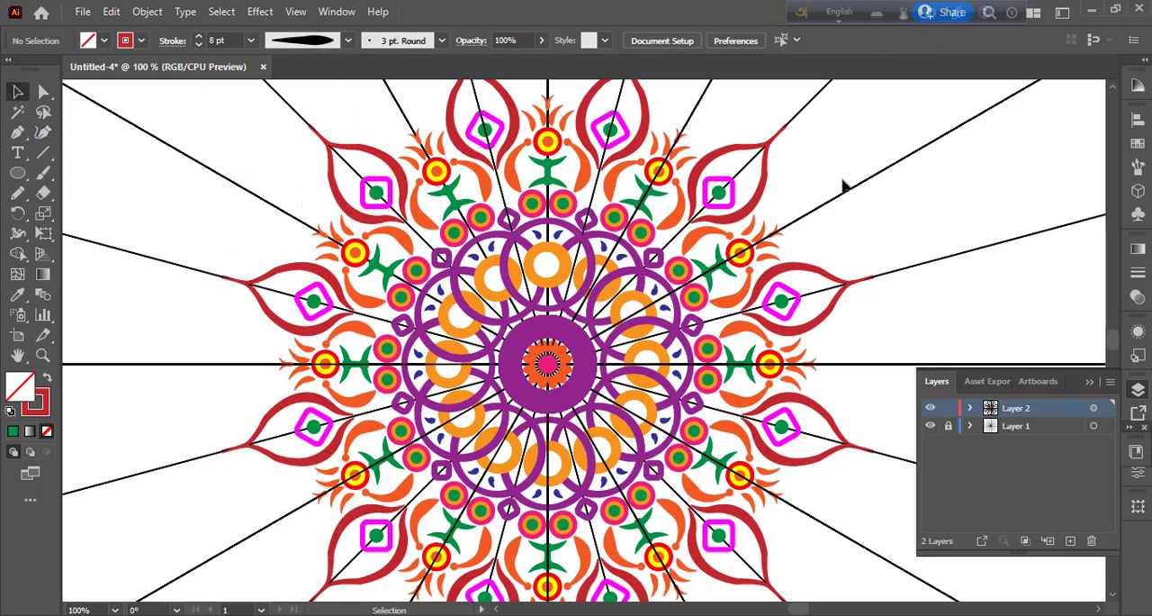
# Step: Draw a curved Pen arc joining two neighbouring red petals around the outside of the orange flower
pyautogui.scroll(-4, 837, 304)
pyautogui.scroll(5, 837, 303)
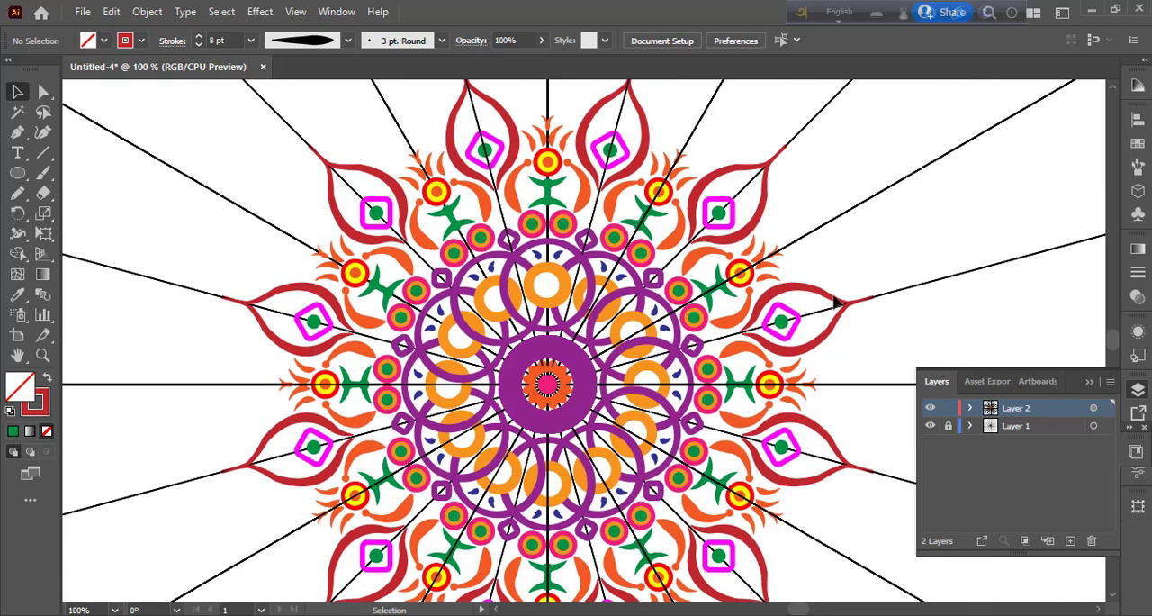
pyautogui.press('p')
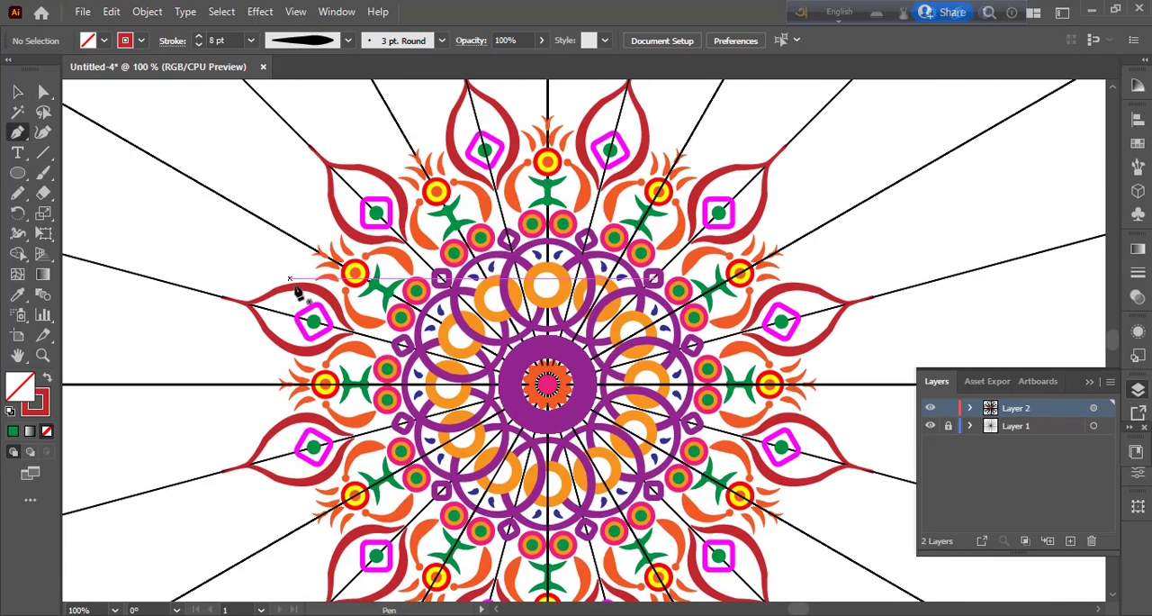
pyautogui.click(294, 285)
pyautogui.moveTo(342, 223); pyautogui.dragTo(87, 151)
pyautogui.click(43, 133)
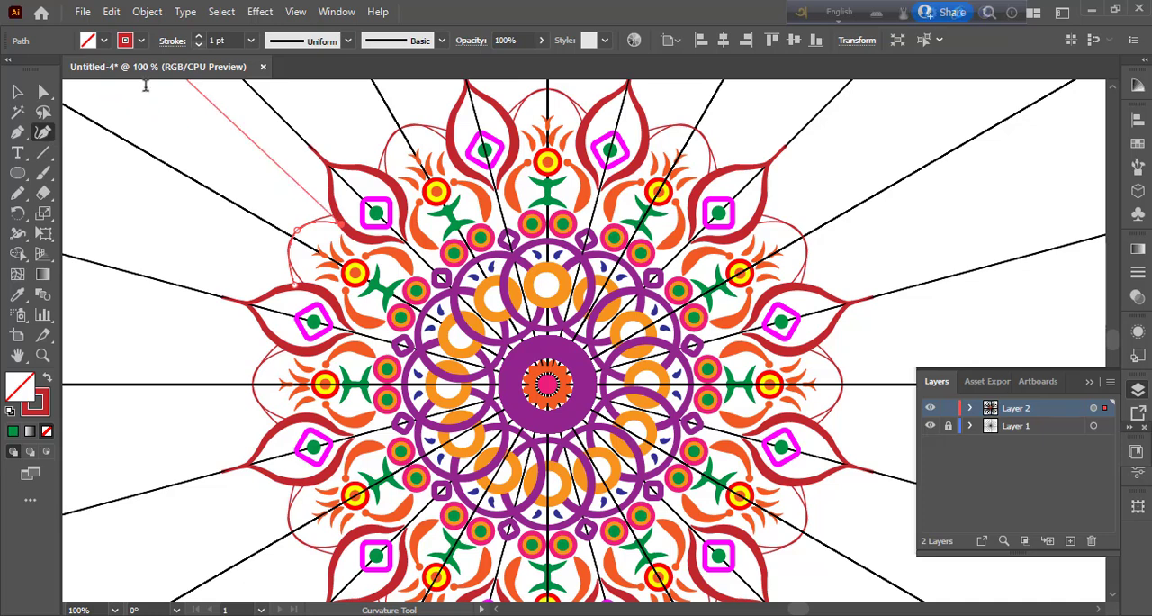
# Step: Set the new arc's stroke to 10 pt, apply the half-ellipse width profile, and deselect it
pyautogui.click(252, 42)
pyautogui.click(268, 283)
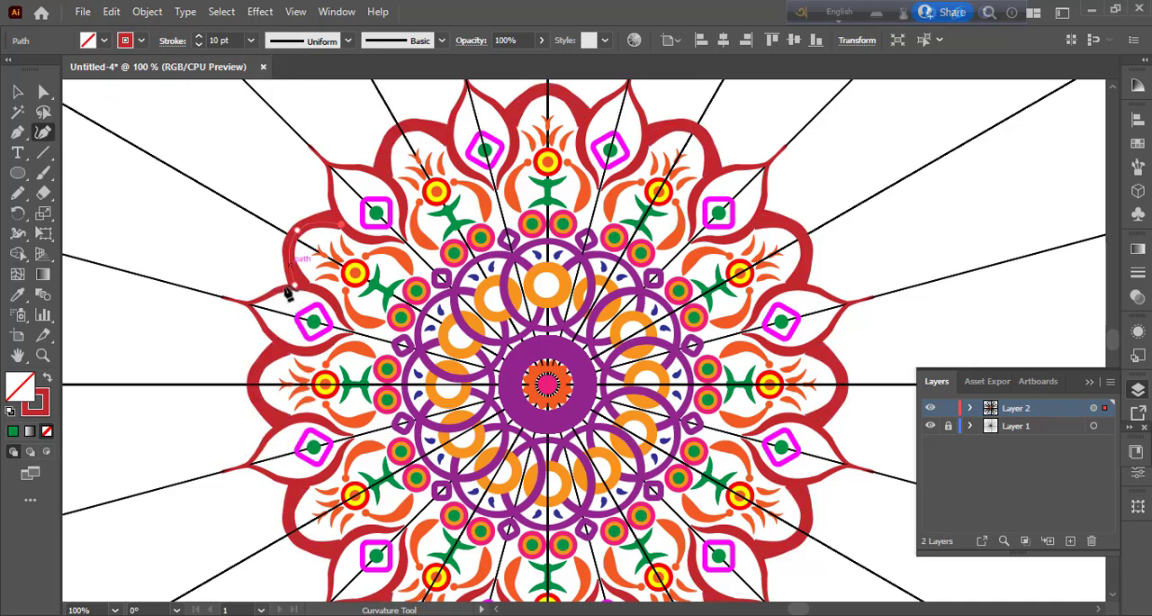
pyautogui.click(348, 40)
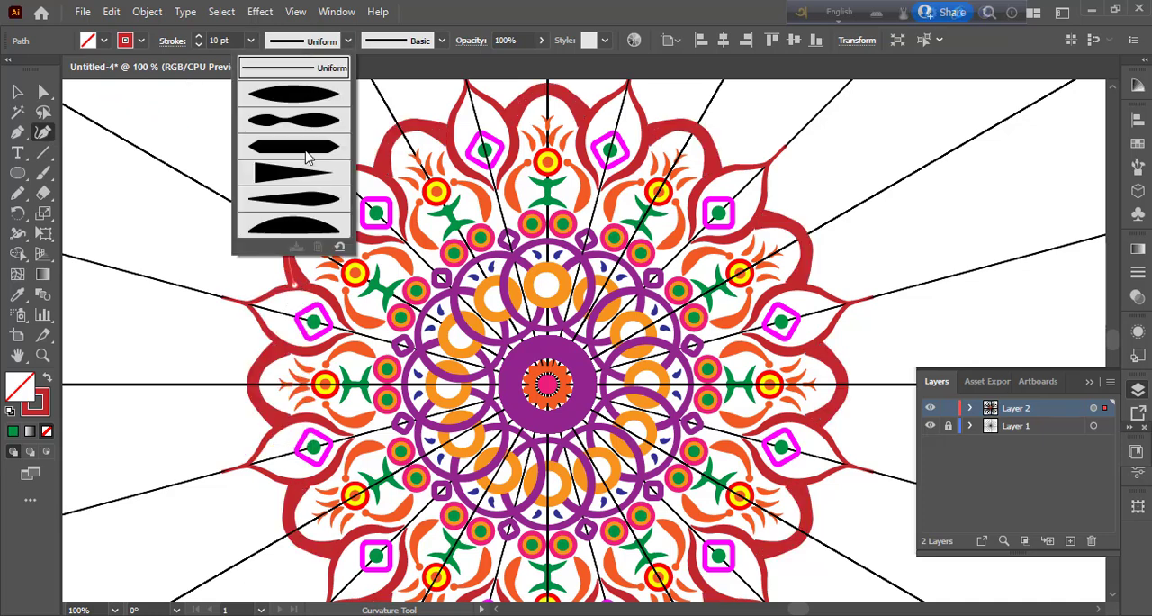
pyautogui.click(306, 158)
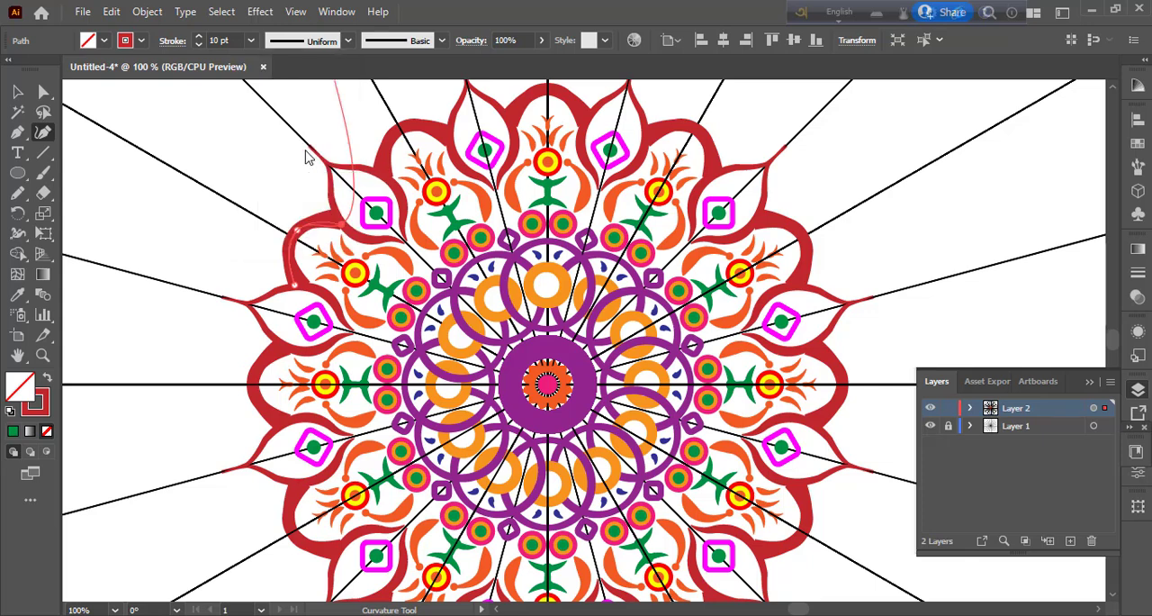
pyautogui.click(346, 40)
pyautogui.click(291, 228)
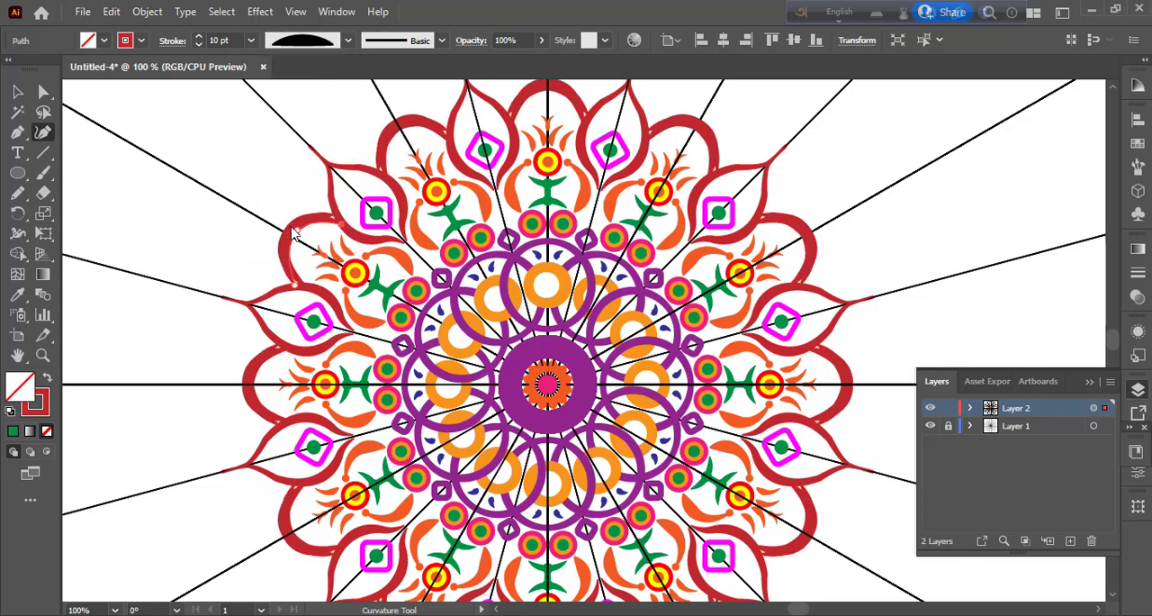
pyautogui.press('v')
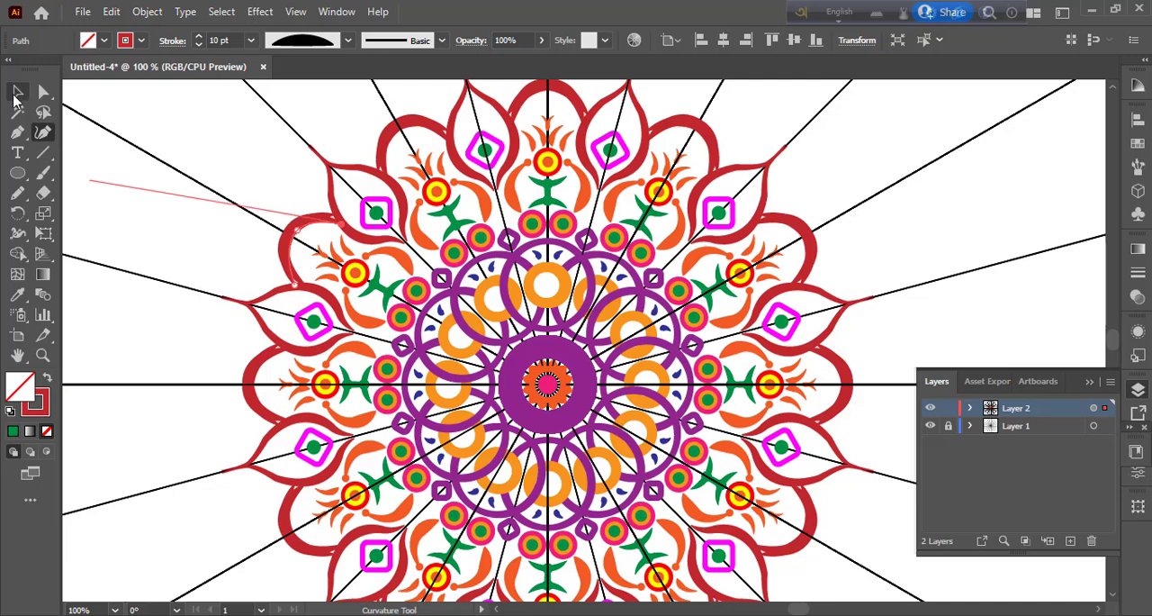
pyautogui.click(258, 173)
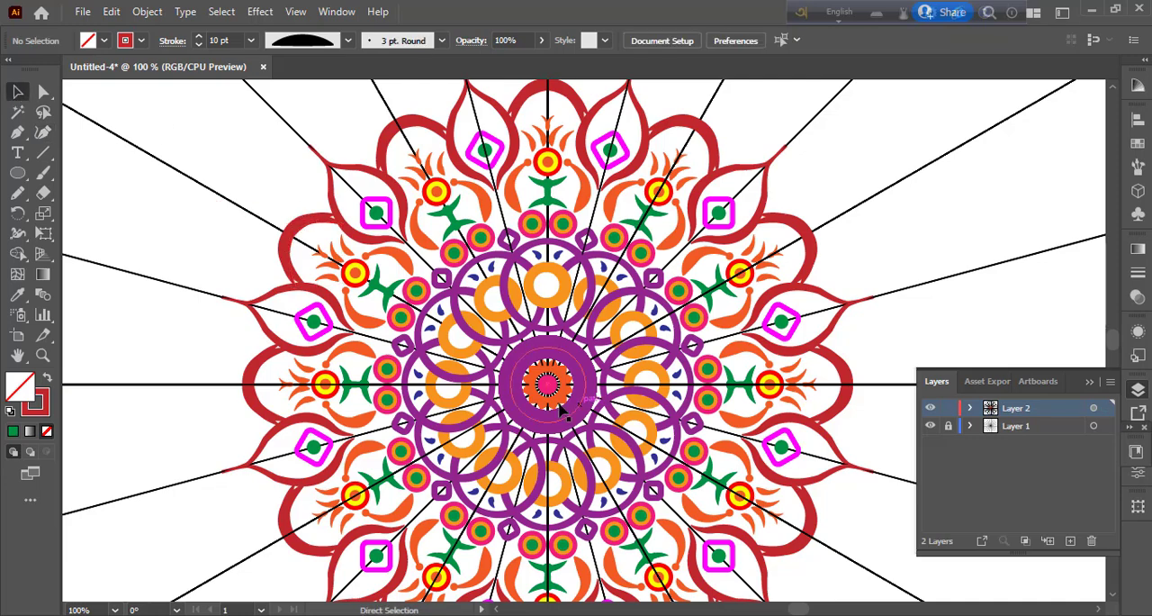
# Step: Draw a small circle just outside the notch between the red arch above the mandala's centre and its neighbouring petal
pyautogui.hotkey('ctrl', '-')
pyautogui.hotkey('ctrl', '-')
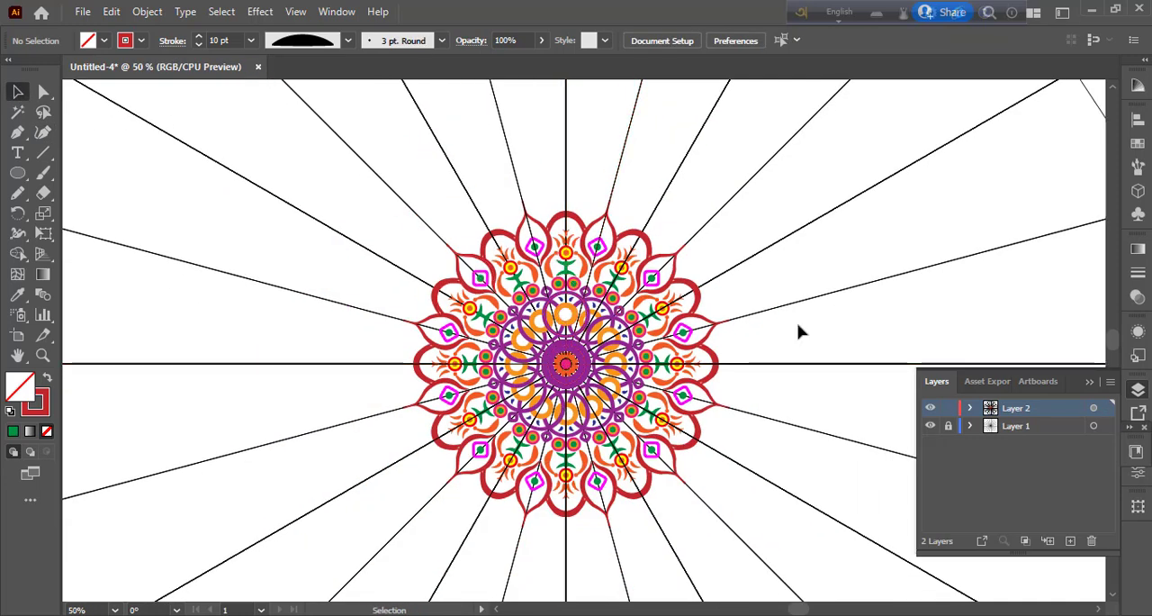
pyautogui.scroll(-3, 802, 334)
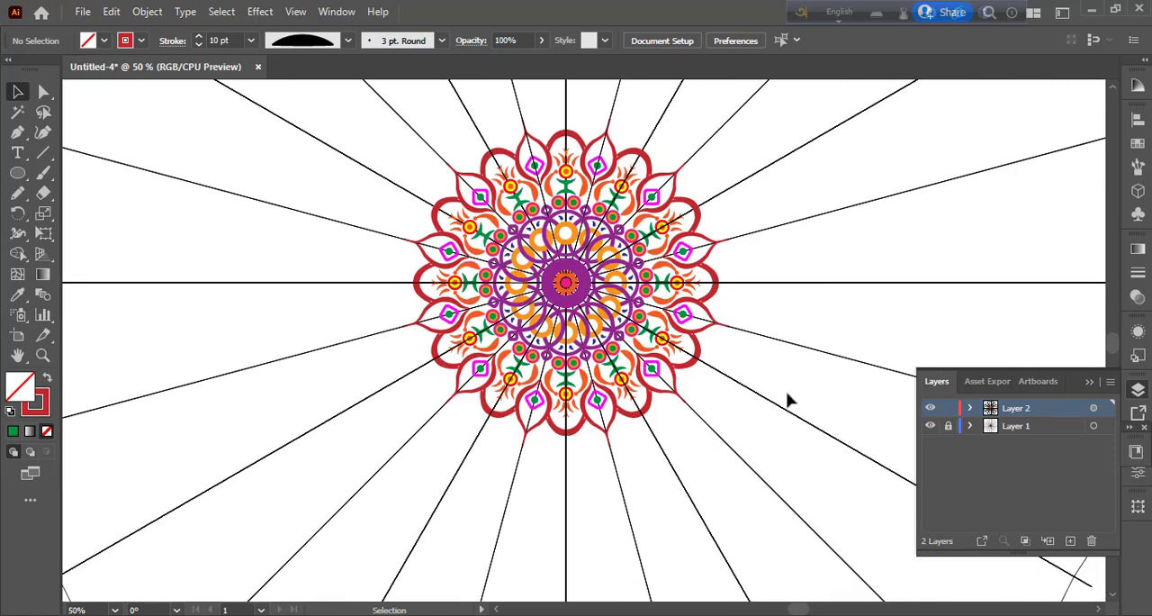
pyautogui.scroll(2, 788, 401)
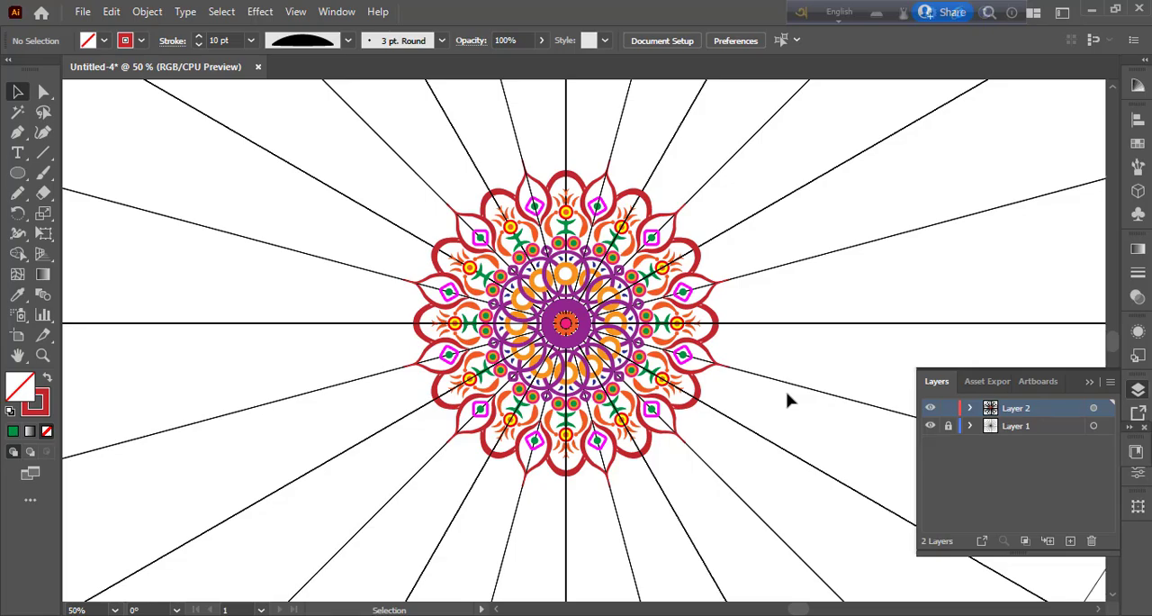
pyautogui.hotkey('ctrl', '+')
pyautogui.hotkey('ctrl', '+')
pyautogui.hotkey('ctrl', '+')
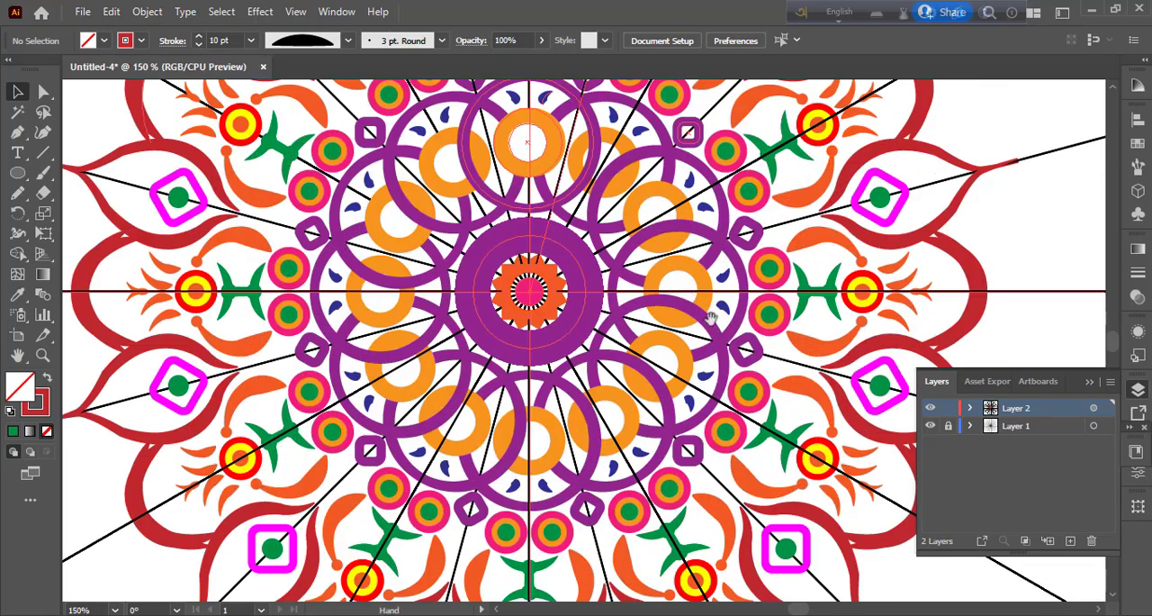
pyautogui.moveTo(711, 317); pyautogui.dragTo(750, 573)
pyautogui.moveTo(610, 288); pyautogui.dragTo(670, 432)
pyautogui.press('l')
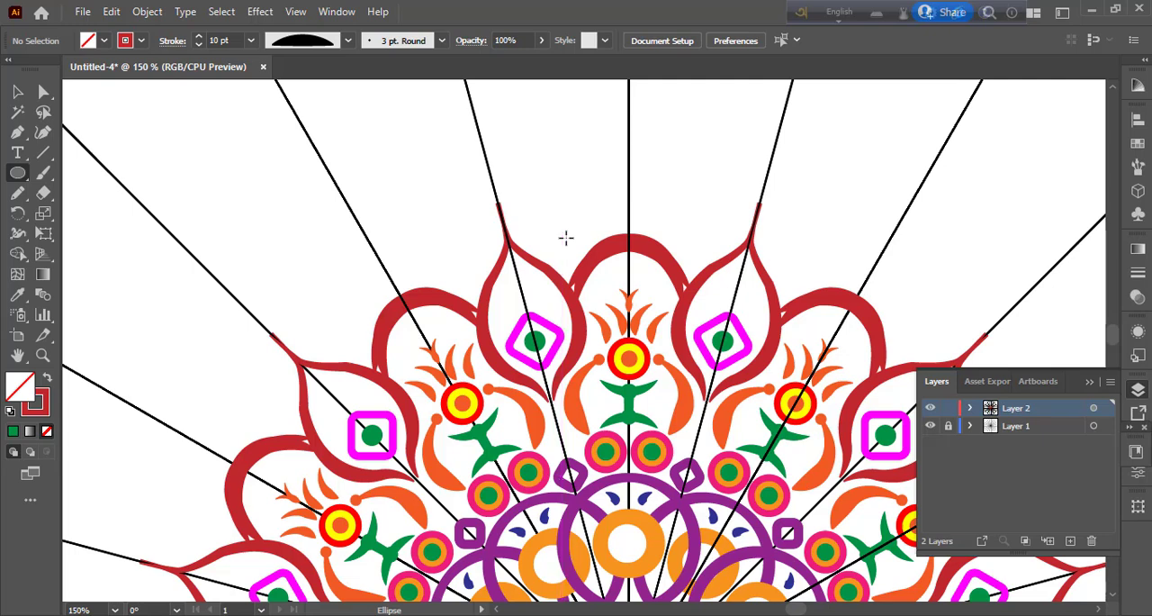
pyautogui.moveTo(564, 236); pyautogui.dragTo(573, 255)
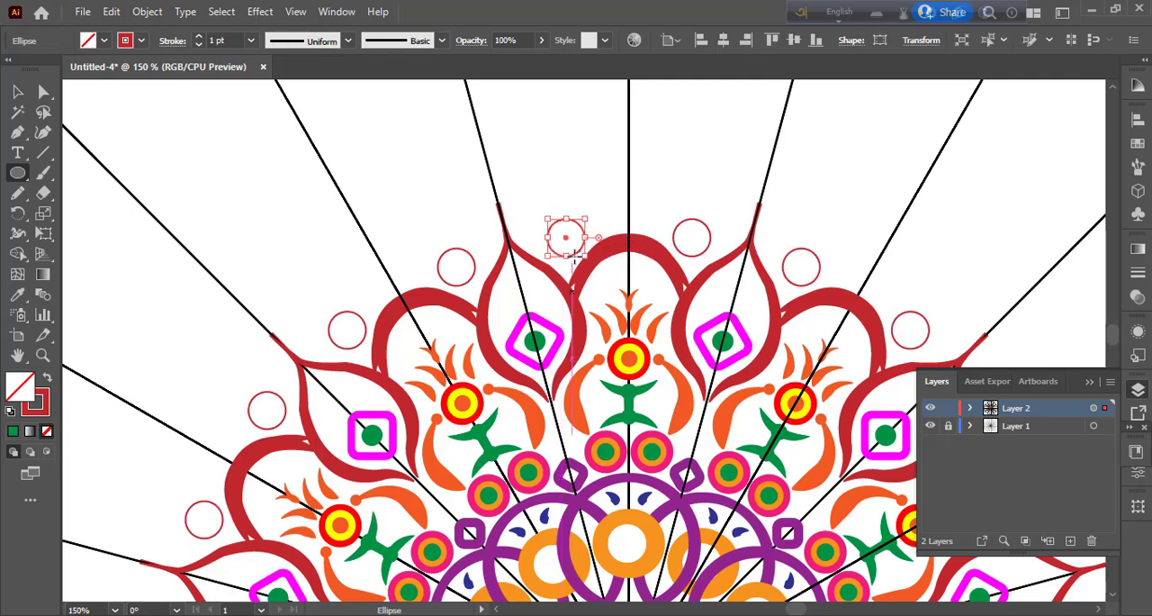
# Step: Swap the small circle's stroke for a solid dark red fill, enlarging it slightly and shifting it outward
pyautogui.click(252, 44)
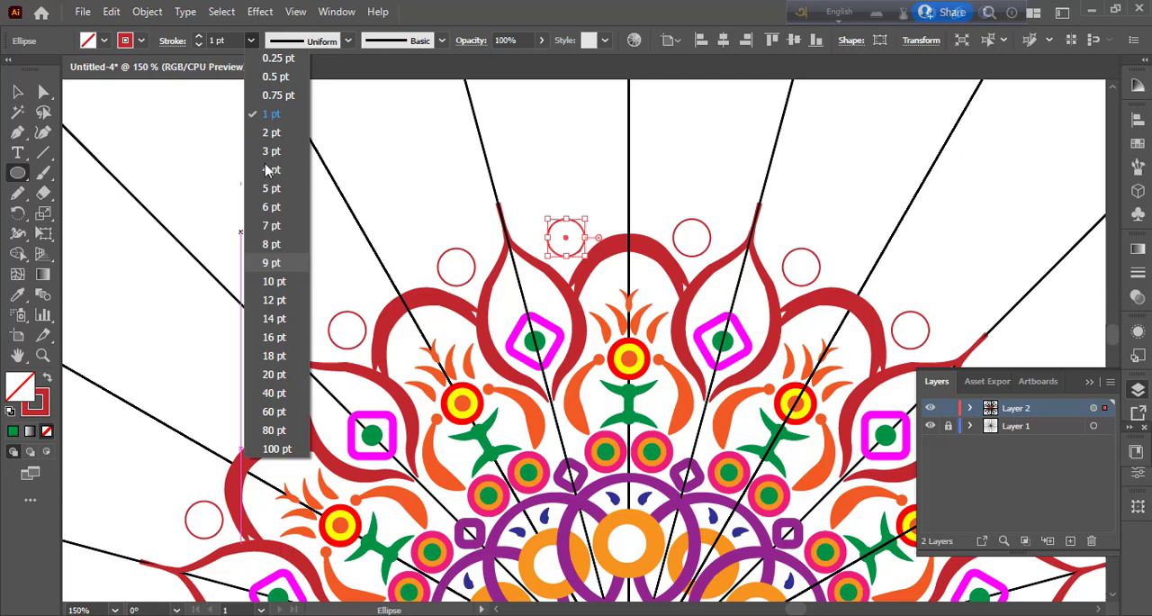
pyautogui.click(277, 262)
pyautogui.hotkey('shift', 'x')
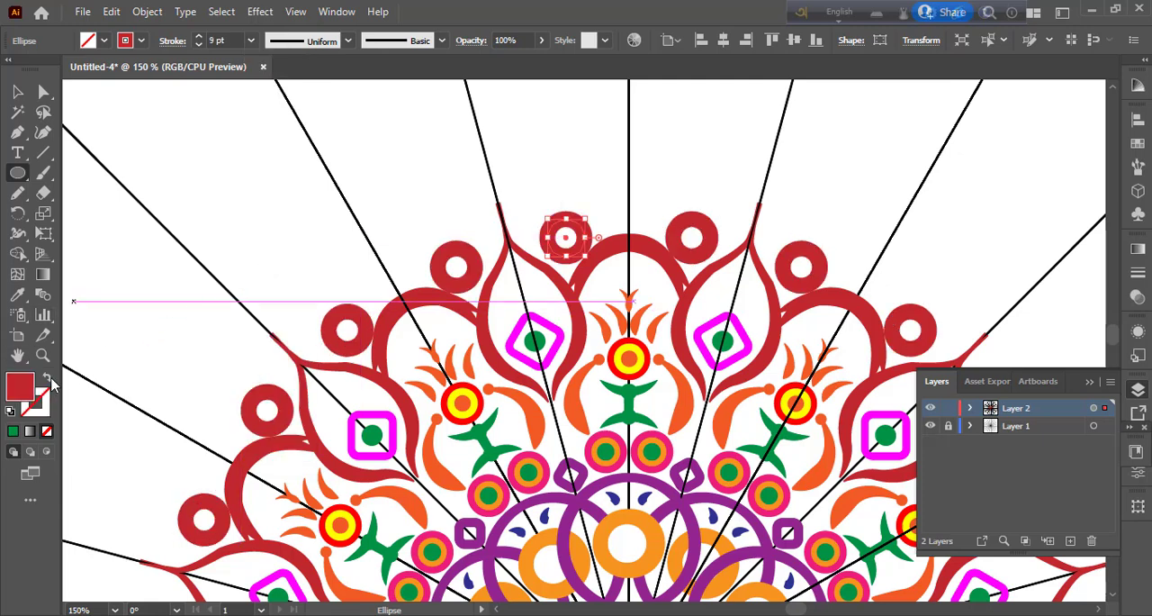
pyautogui.moveTo(586, 257); pyautogui.dragTo(566, 230)
pyautogui.press('v')
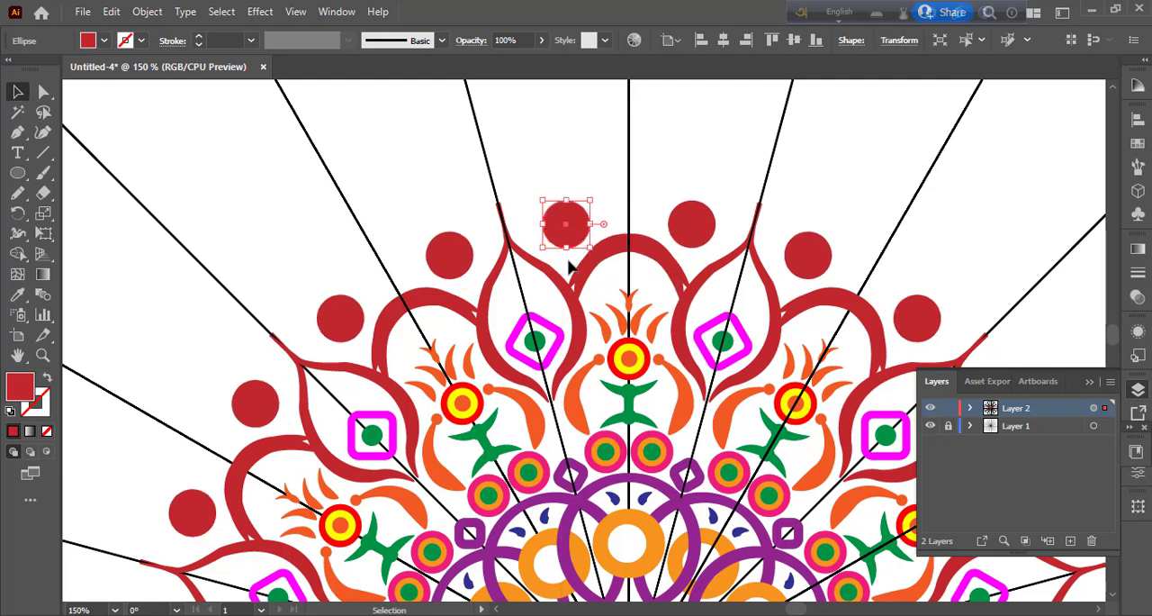
# Step: Duplicate the dark red circle in place, shrink the copy about its centre, and fill it with orange
pyautogui.click(111, 12)
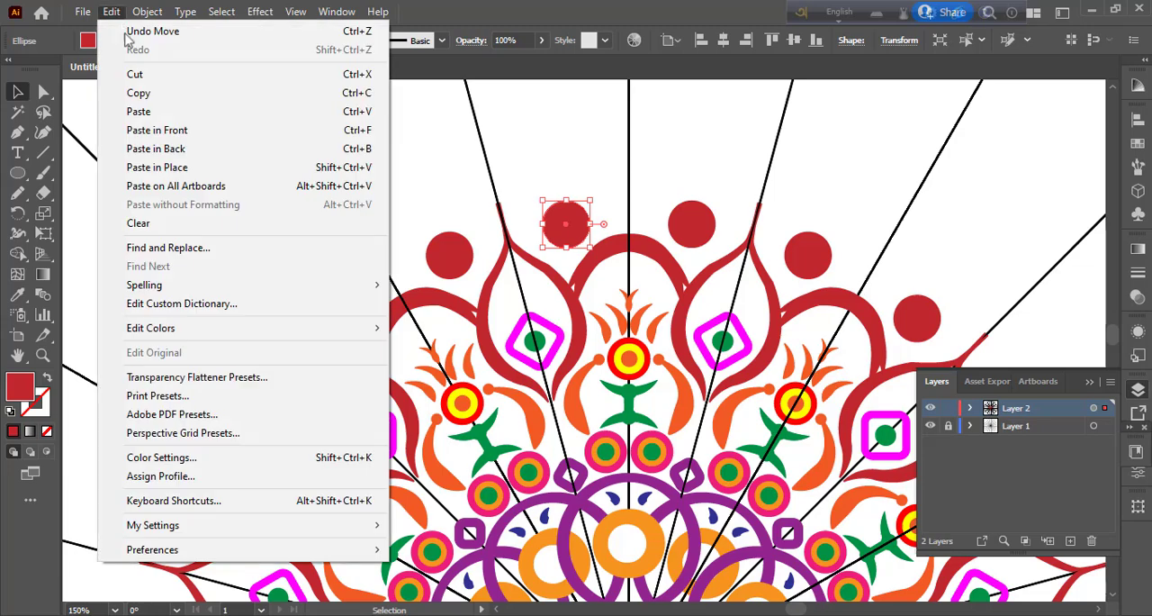
pyautogui.click(135, 88)
pyautogui.click(112, 12)
pyautogui.click(175, 147)
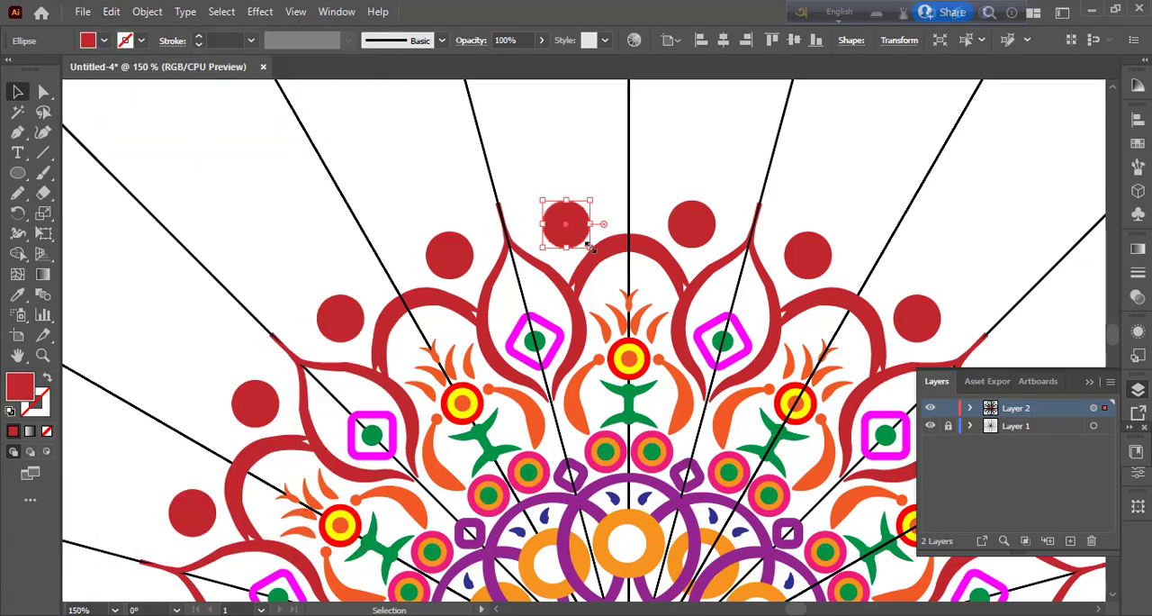
pyautogui.moveTo(592, 248); pyautogui.dragTo(587, 243)
pyautogui.click(103, 41)
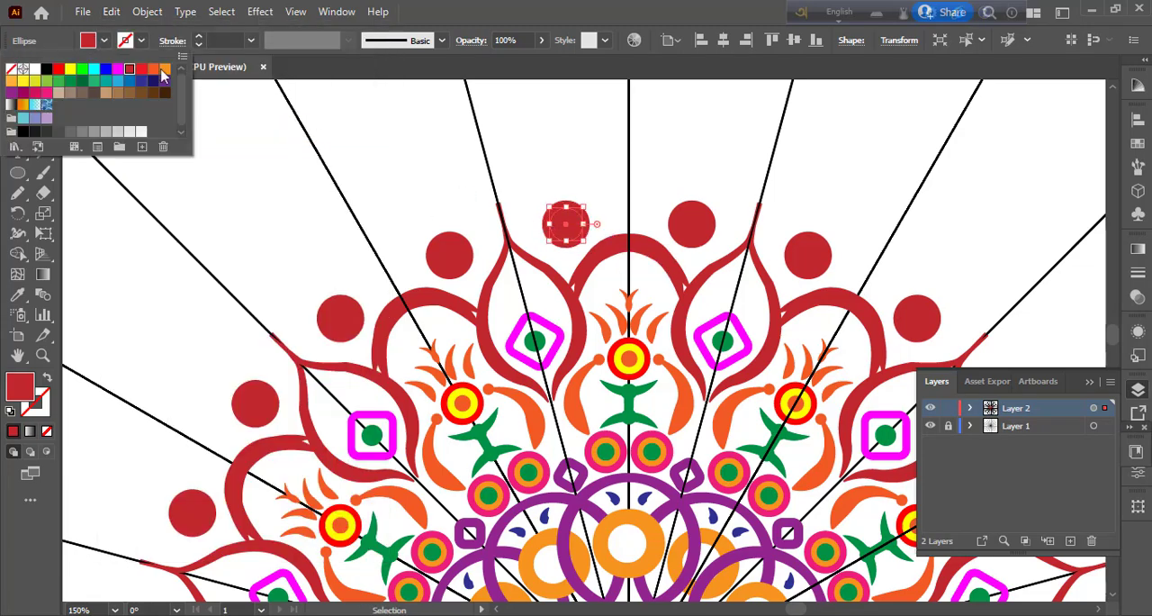
pyautogui.click(164, 69)
# Step: Duplicate the orange circle in front, shrink the copy about its centre, and fill it with green
pyautogui.click(112, 12)
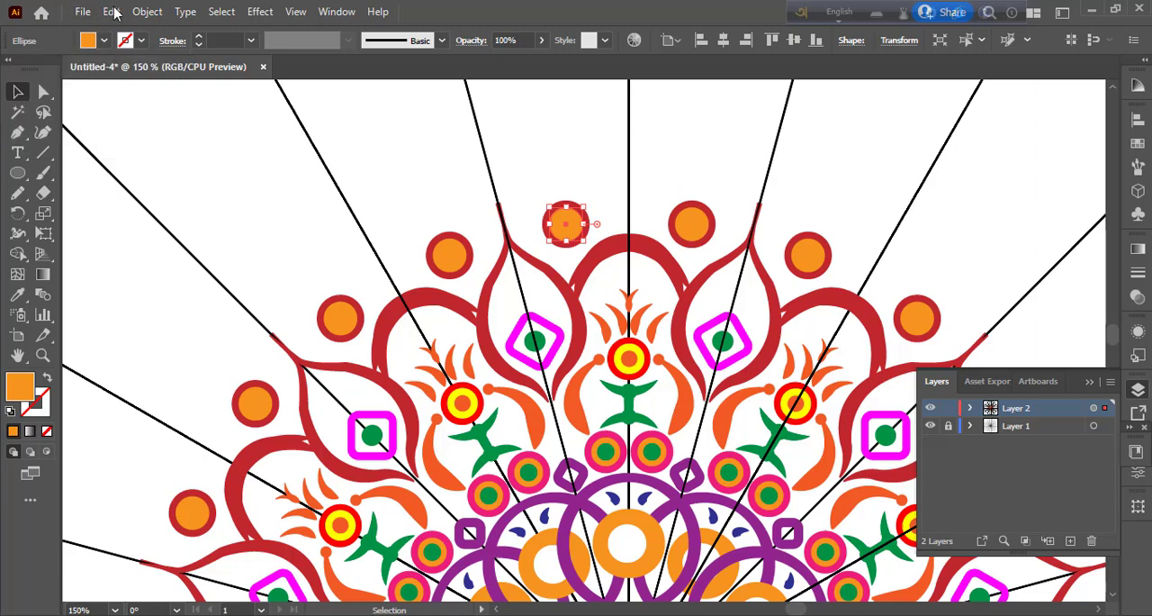
pyautogui.click(112, 11)
pyautogui.click(139, 93)
pyautogui.click(118, 12)
pyautogui.click(162, 129)
pyautogui.moveTo(585, 241); pyautogui.dragTo(577, 233)
pyautogui.click(104, 40)
pyautogui.click(94, 80)
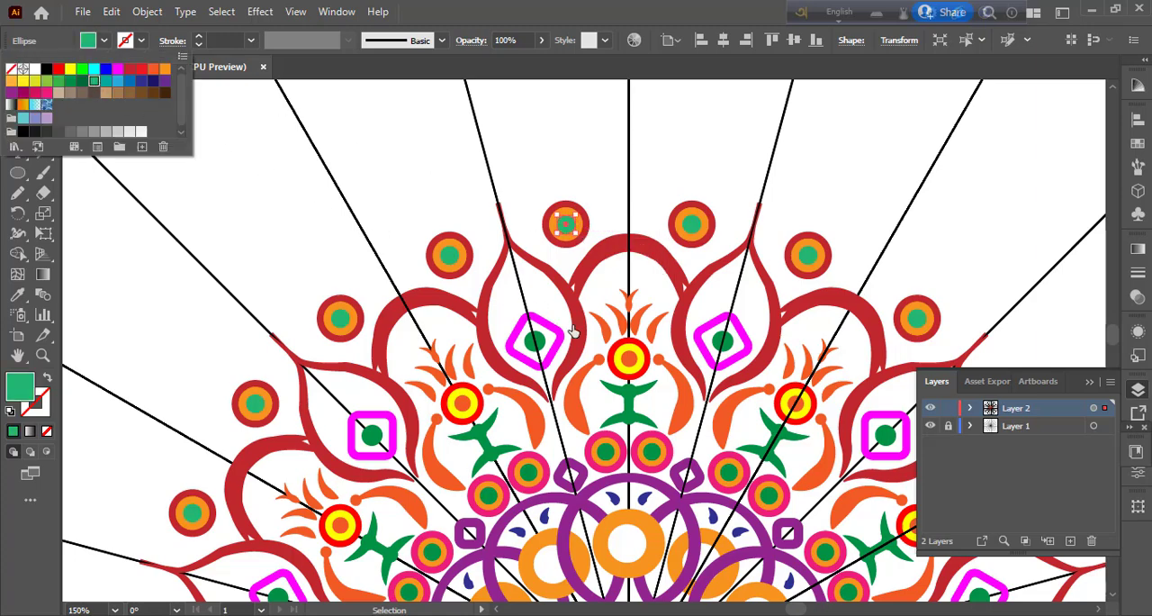
# Step: Deselect the green circle and hide Layer 1
pyautogui.press('Escape')
pyautogui.hotkey('ctrl', '-')
pyautogui.hotkey('ctrl', '-')
pyautogui.hotkey('ctrl', '-')
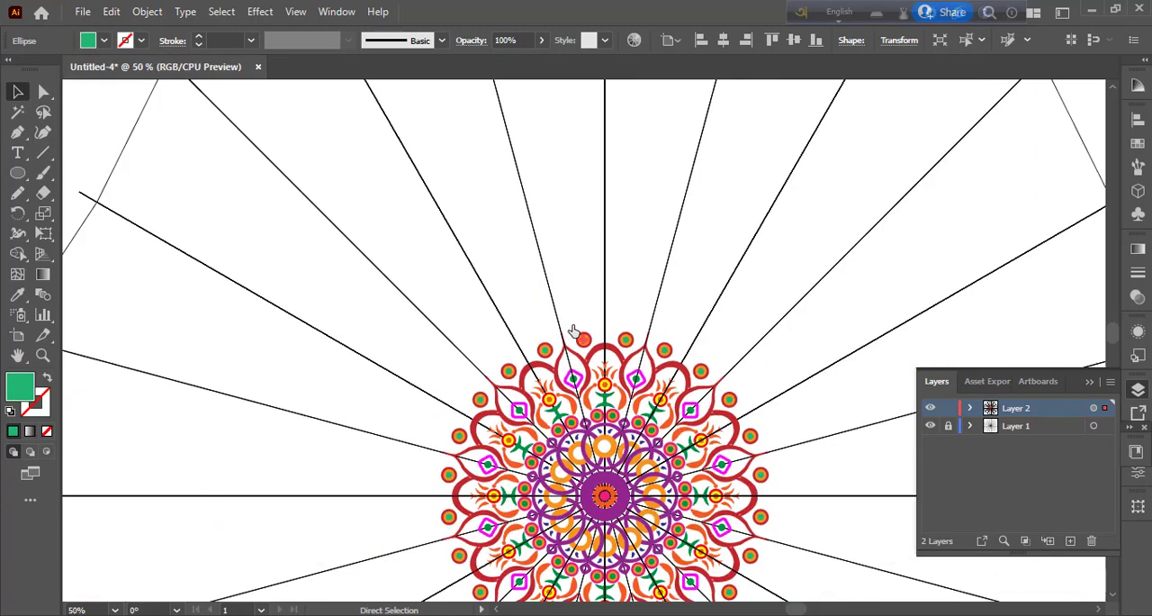
pyautogui.scroll(-3, 582, 339)
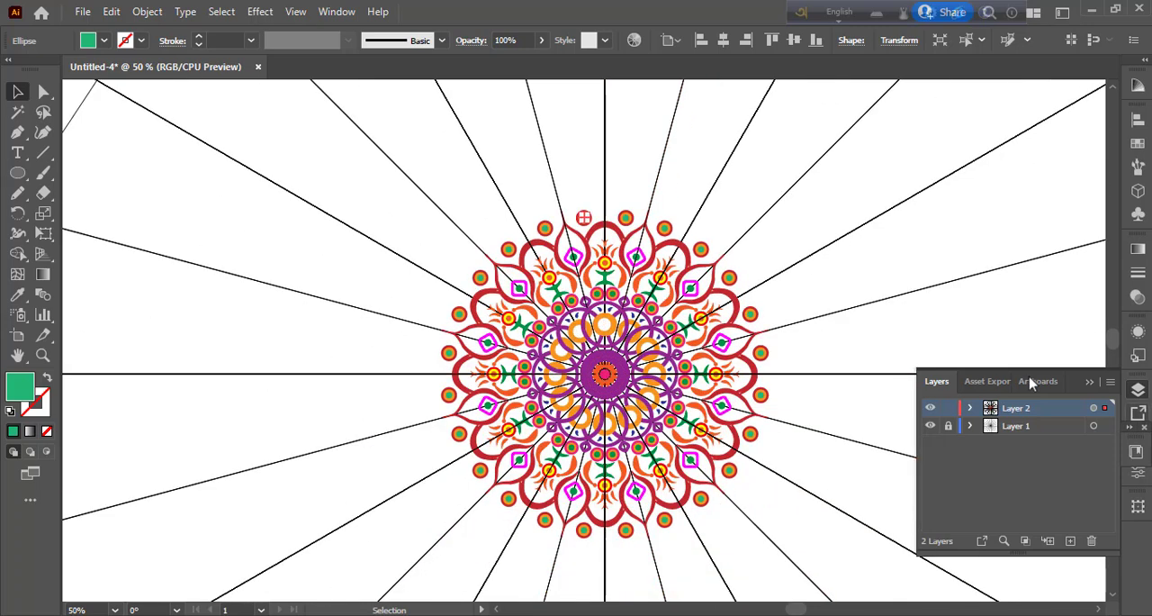
pyautogui.click(1139, 391)
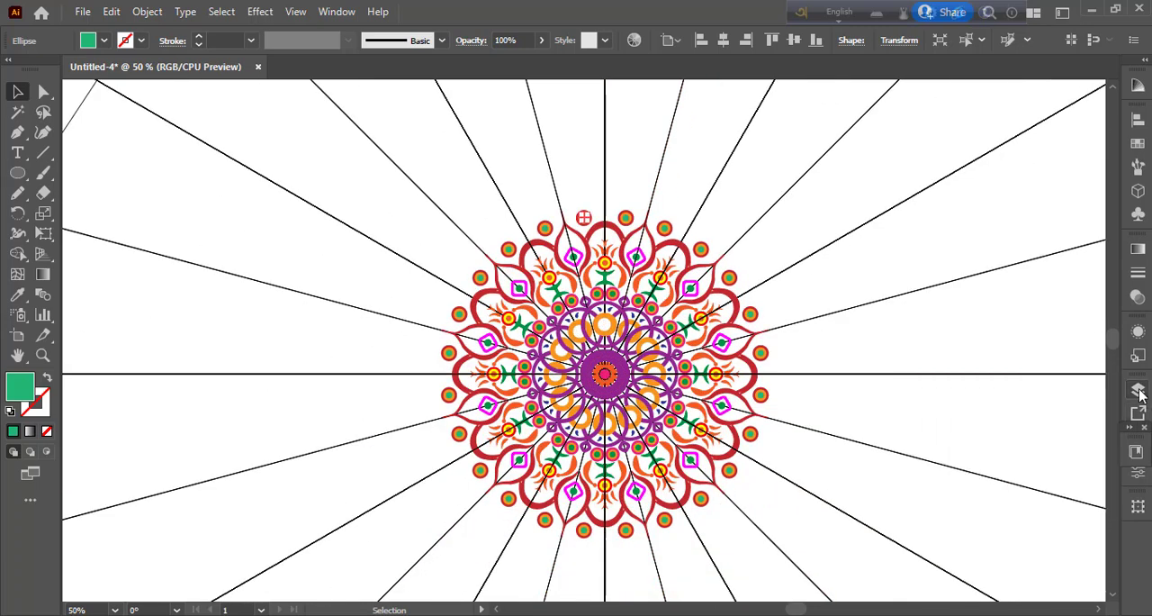
pyautogui.click(922, 562)
pyautogui.hotkey('ctrl', '-')
pyautogui.hotkey('ctrl', '-')
pyautogui.hotkey('ctrl', '-')
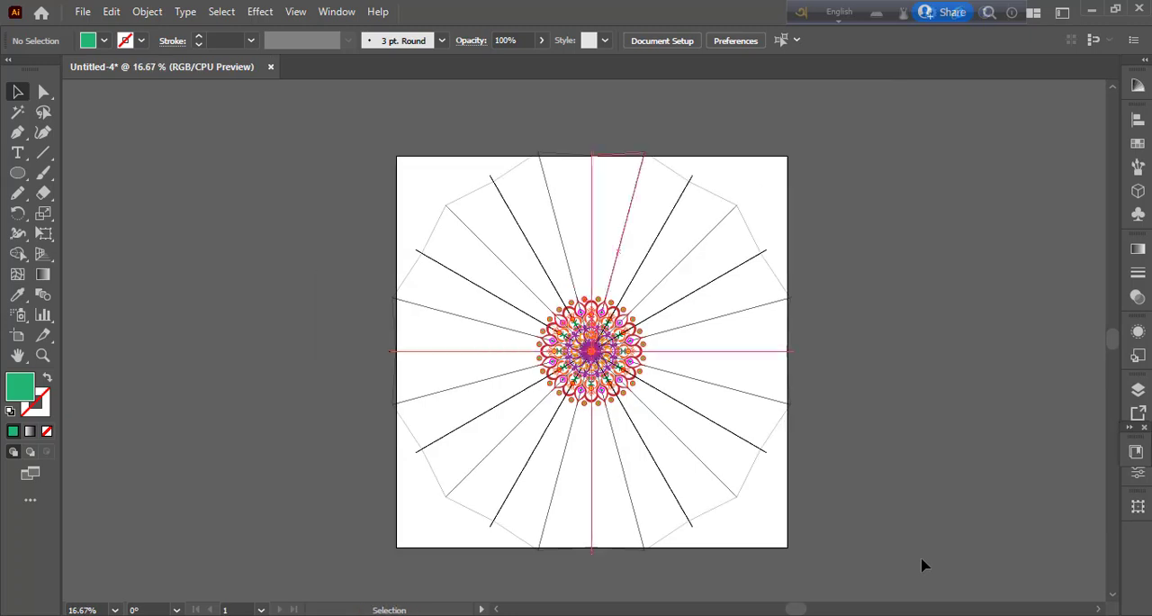
pyautogui.click(1139, 390)
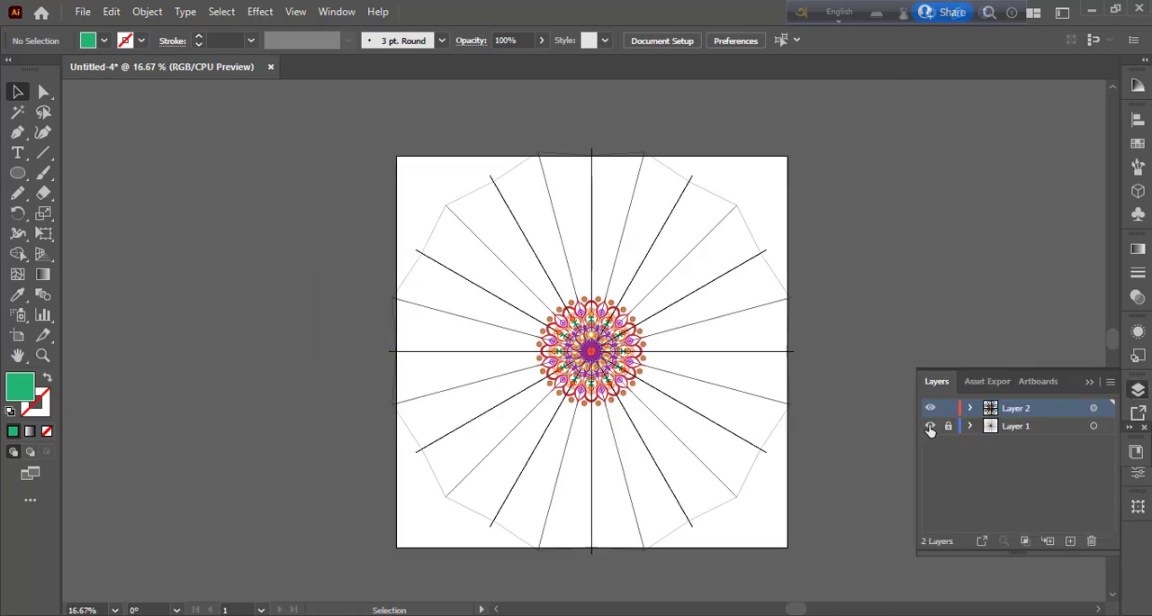
pyautogui.click(931, 428)
# Step: Select all artwork on Layer 2, expand its appearance, expand the resulting objects, and deselect
pyautogui.moveTo(374, 195); pyautogui.dragTo(830, 521)
pyautogui.click(149, 11)
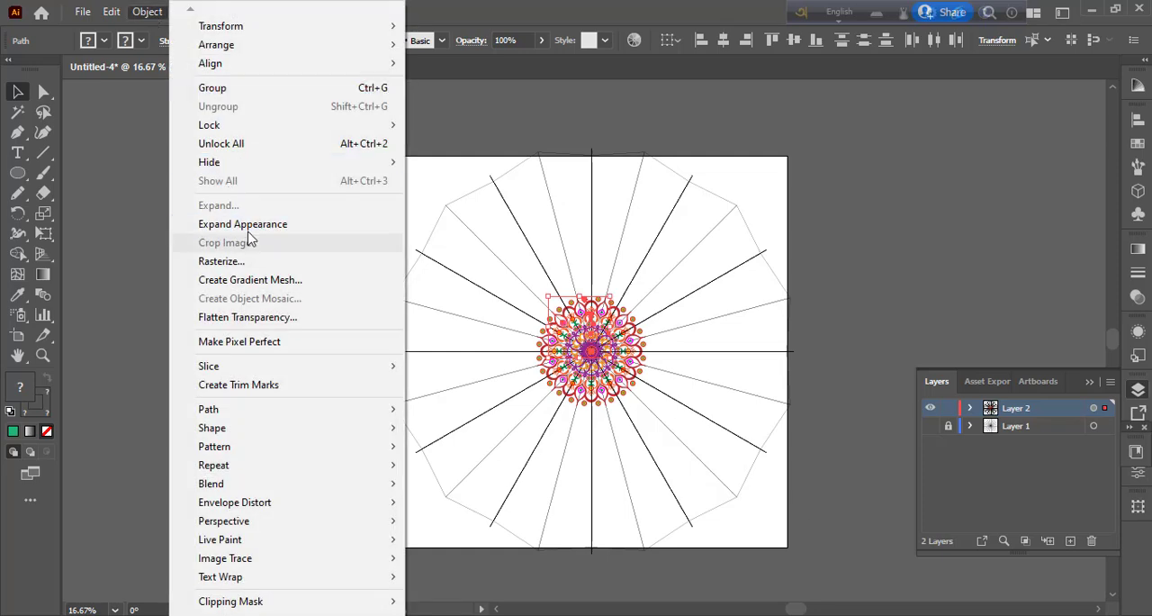
pyautogui.click(234, 206)
pyautogui.click(148, 12)
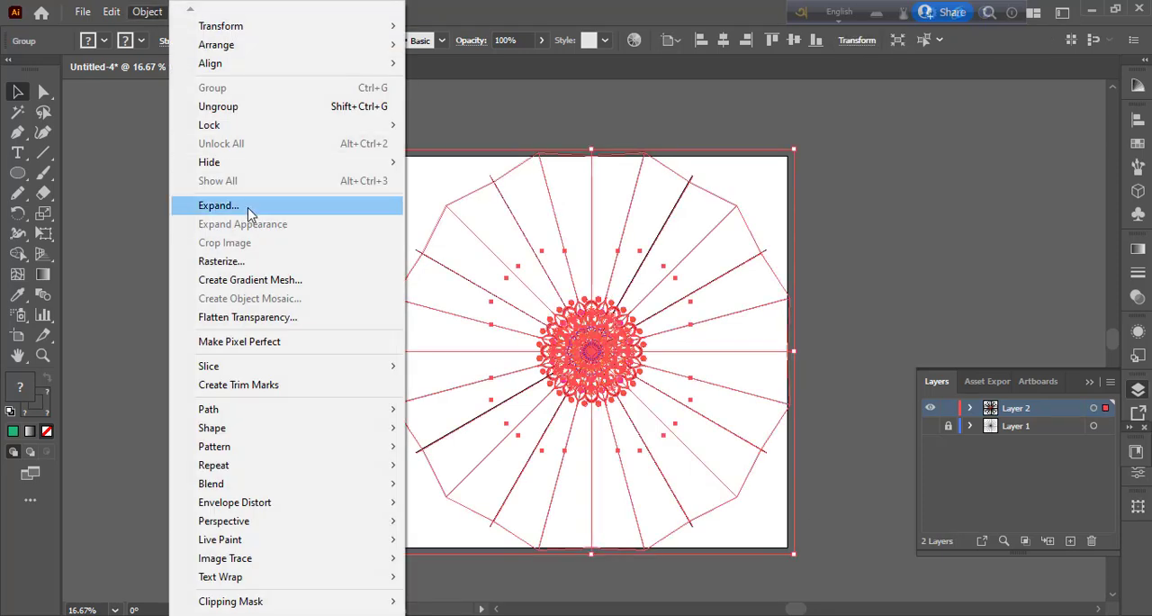
pyautogui.click(236, 202)
pyautogui.click(533, 413)
pyautogui.click(823, 296)
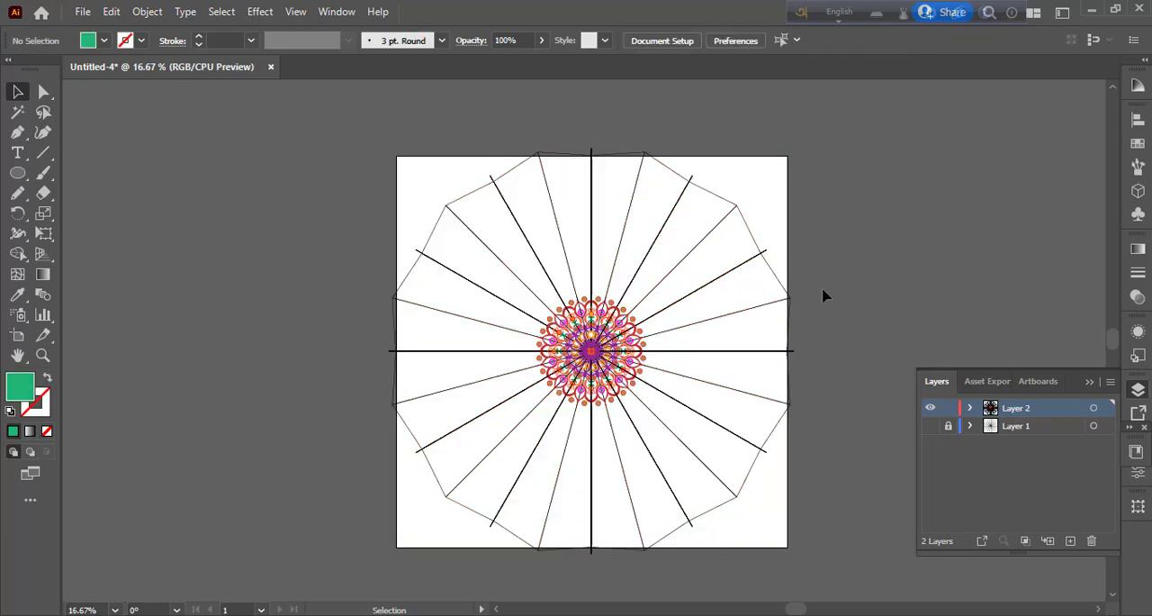
# Step: Undo the accidental move of the expanded artwork, ungroup it repeatedly down to separate objects, and deselect everything
pyautogui.moveTo(726, 227); pyautogui.dragTo(742, 240)
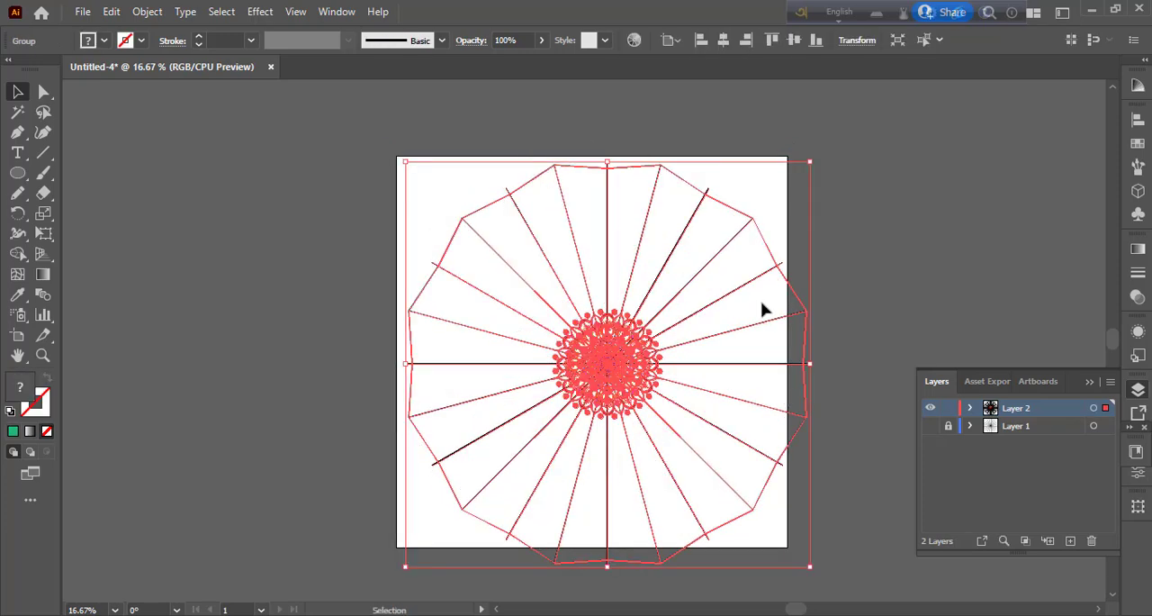
pyautogui.hotkey('ctrl', 'z')
pyautogui.rightClick(707, 239)
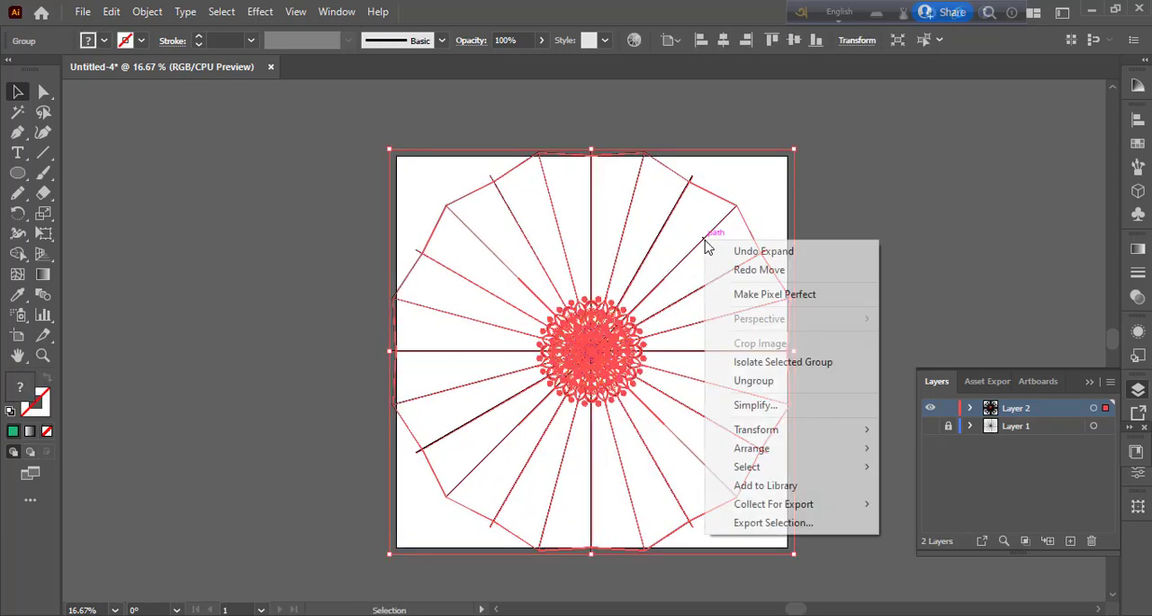
pyautogui.click(787, 391)
pyautogui.rightClick(702, 234)
pyautogui.click(744, 365)
pyautogui.rightClick(703, 235)
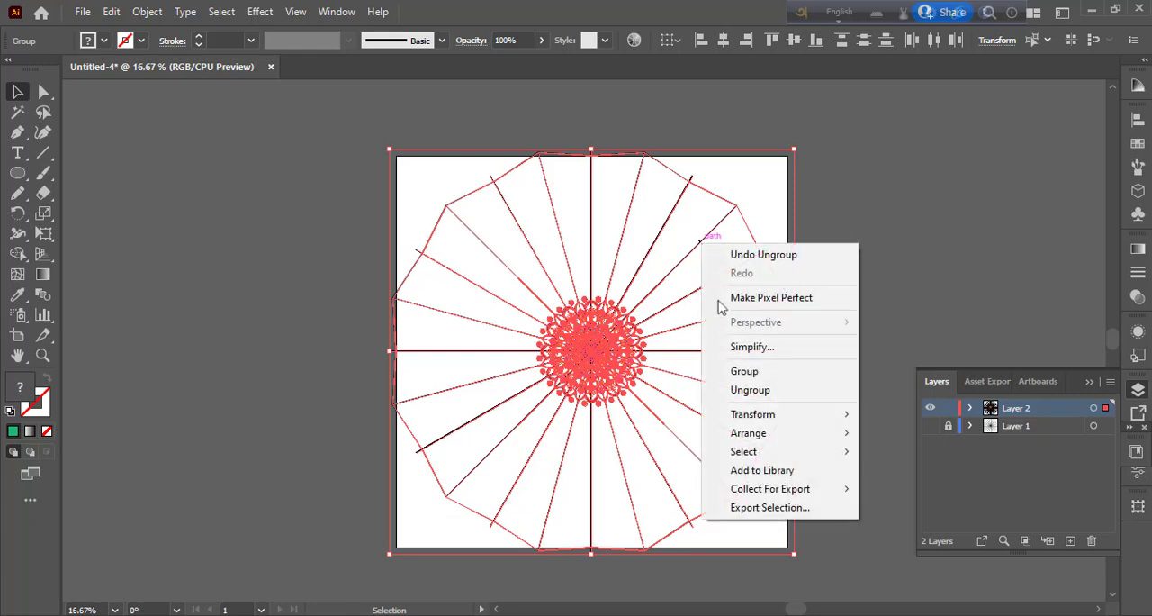
pyautogui.click(745, 390)
pyautogui.rightClick(689, 260)
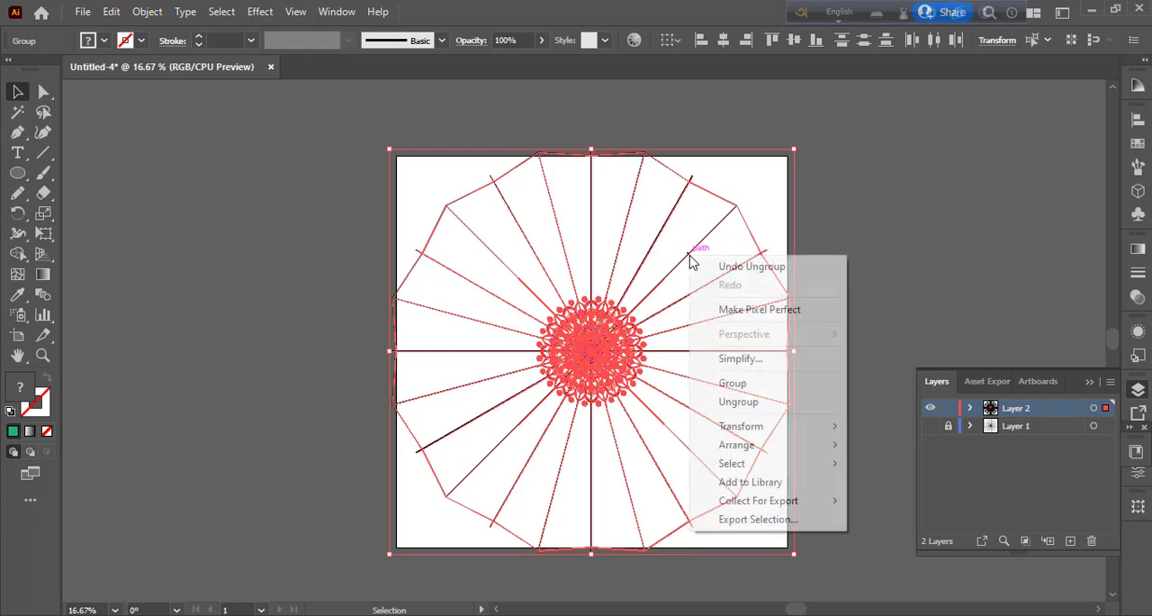
pyautogui.click(733, 402)
pyautogui.rightClick(691, 261)
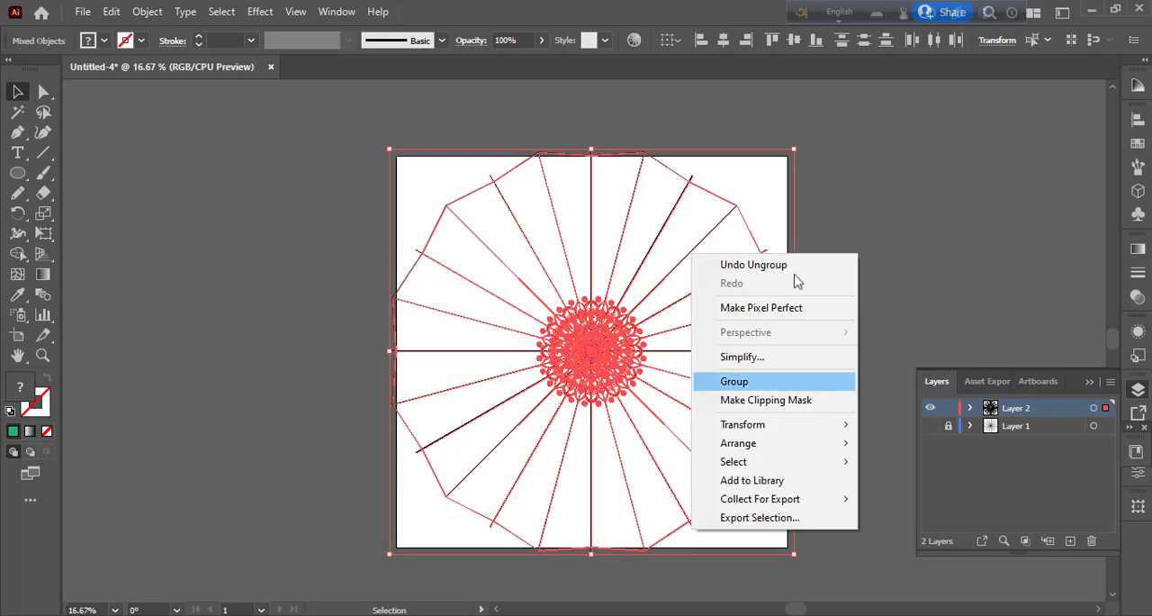
pyautogui.click(880, 297)
pyautogui.click(880, 297)
# Step: Delete the black guide lines extending to the right and upper right of the mandala
pyautogui.click(747, 232)
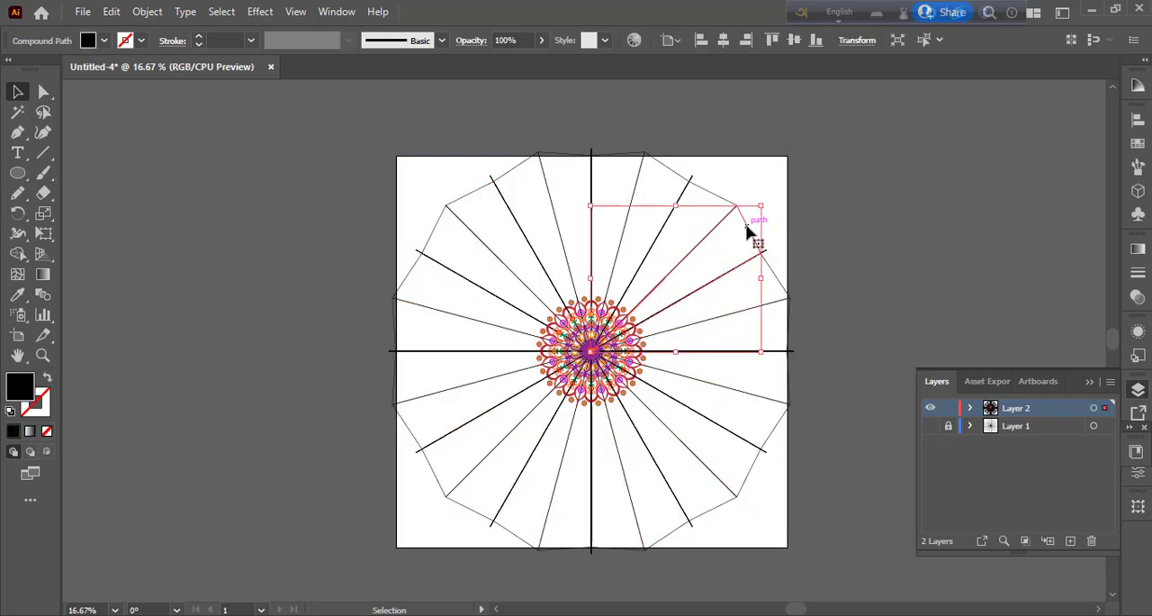
pyautogui.click(771, 324)
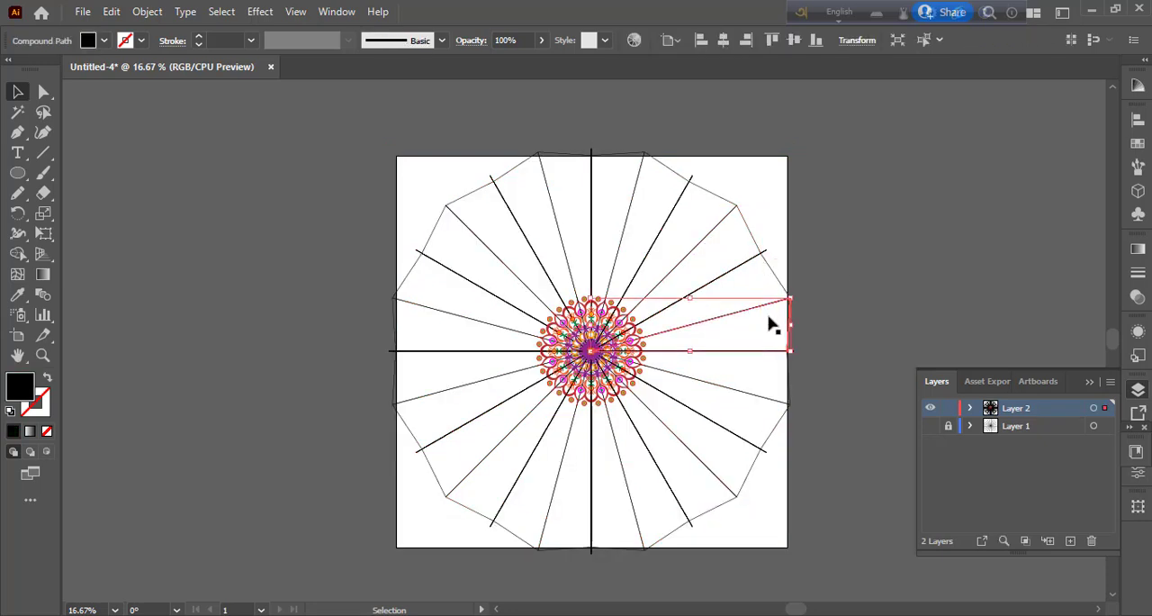
pyautogui.click(761, 407)
pyautogui.click(673, 494)
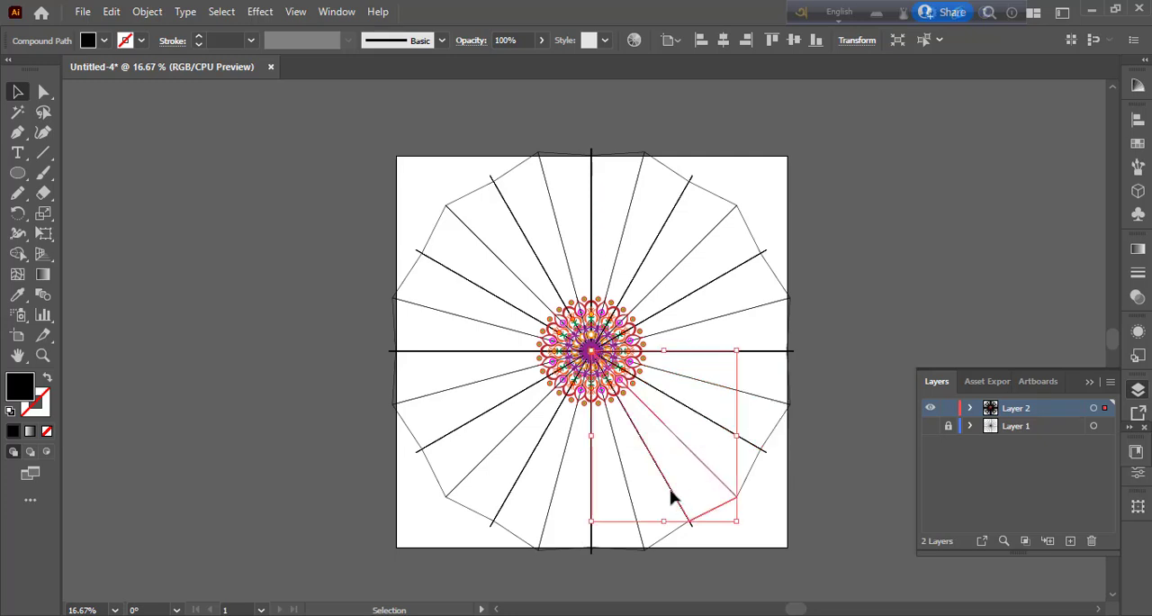
pyautogui.click(626, 489)
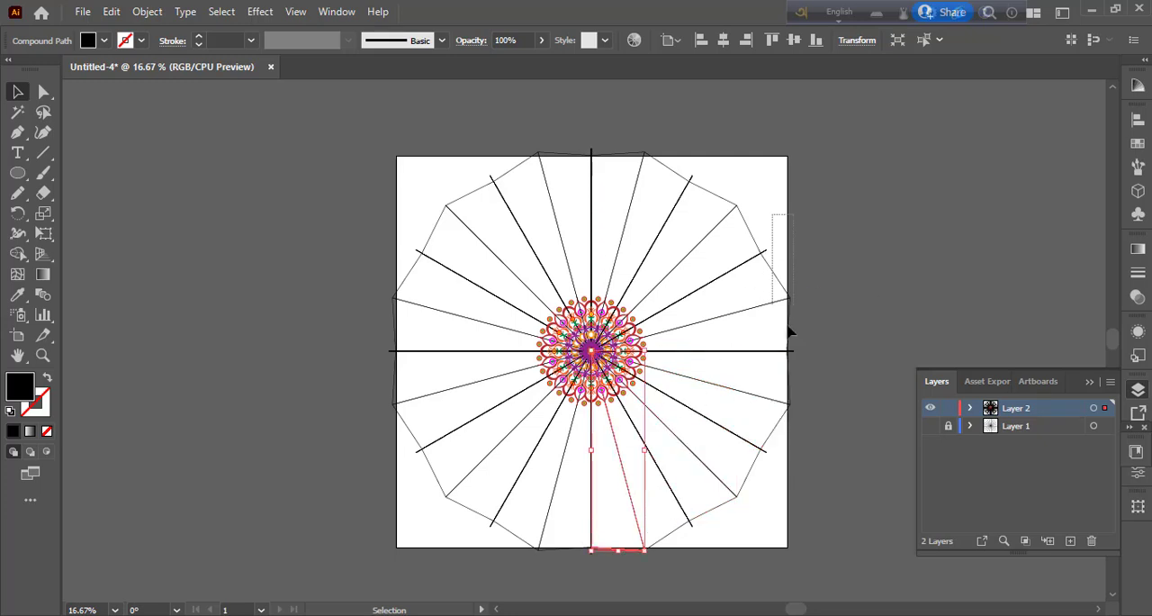
pyautogui.click(780, 243)
pyautogui.press('Delete')
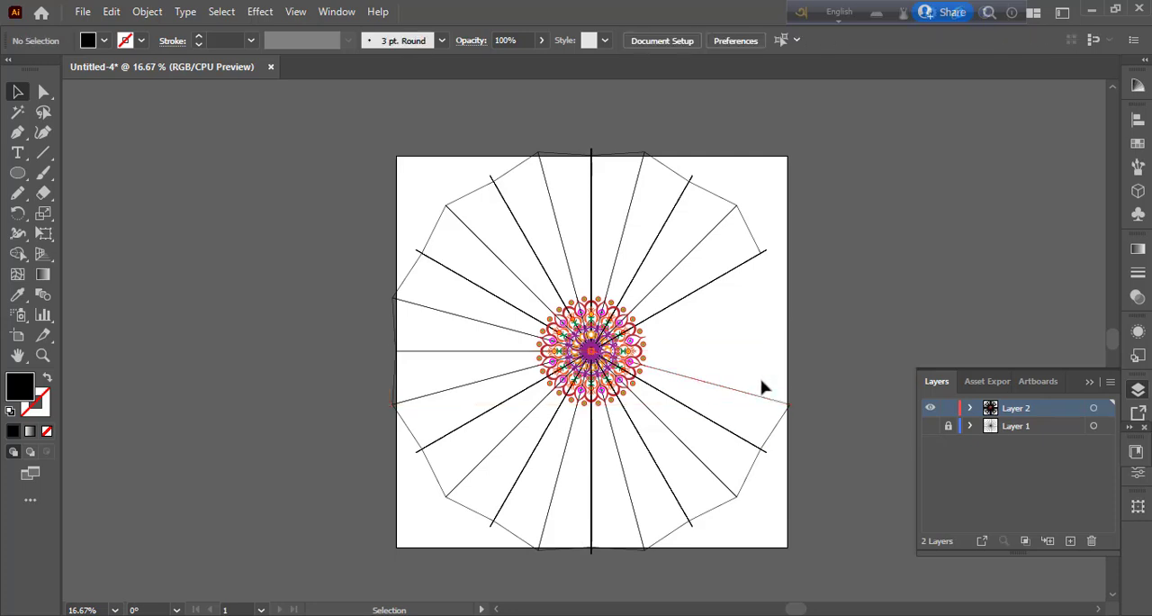
pyautogui.click(755, 301)
pyautogui.press('Delete')
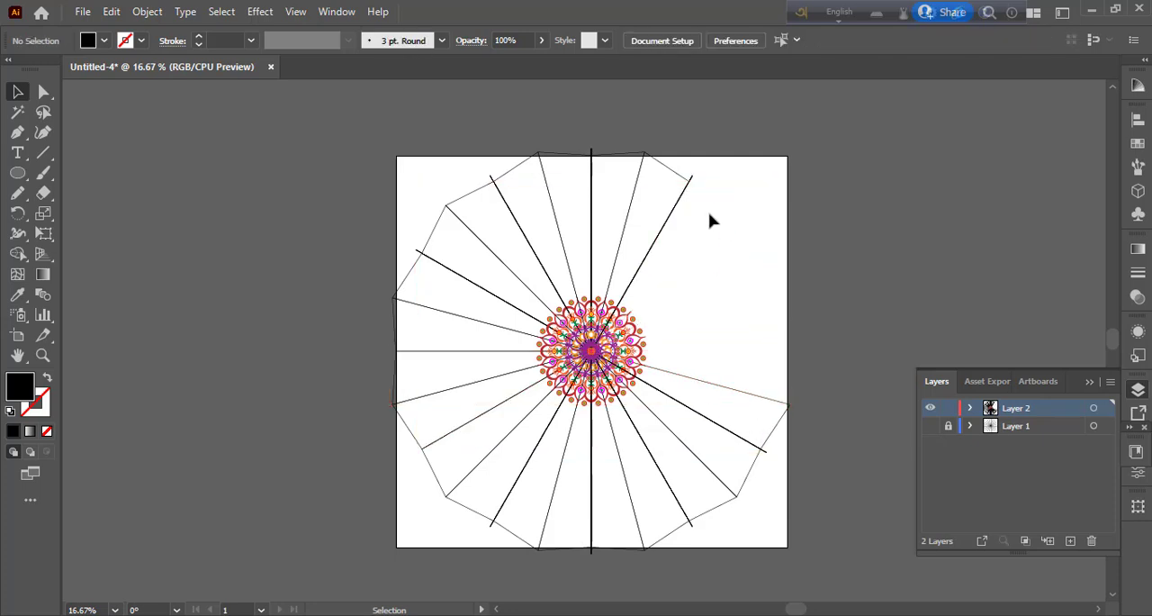
# Step: Delete the black guide lines above the mandala, across to its upper left
pyautogui.click(657, 193)
pyautogui.press('Delete')
pyautogui.press('Delete')
pyautogui.moveTo(669, 183); pyautogui.dragTo(489, 221)
# Step: Delete the black guide lines along the left and lower-left sides of the mandala
pyautogui.press('Delete')
pyautogui.press('Delete')
pyautogui.press('Delete')
pyautogui.moveTo(436, 196); pyautogui.dragTo(460, 257)
pyautogui.press('Delete')
pyautogui.moveTo(376, 255); pyautogui.dragTo(439, 403)
pyautogui.press('Delete')
pyautogui.press('Delete')
pyautogui.press('Delete')
pyautogui.moveTo(404, 443); pyautogui.dragTo(442, 478)
# Step: Delete the remaining guide lines to the lower right of and directly below the mandala
pyautogui.press('Delete')
pyautogui.moveTo(481, 513); pyautogui.dragTo(555, 535)
pyautogui.press('Delete')
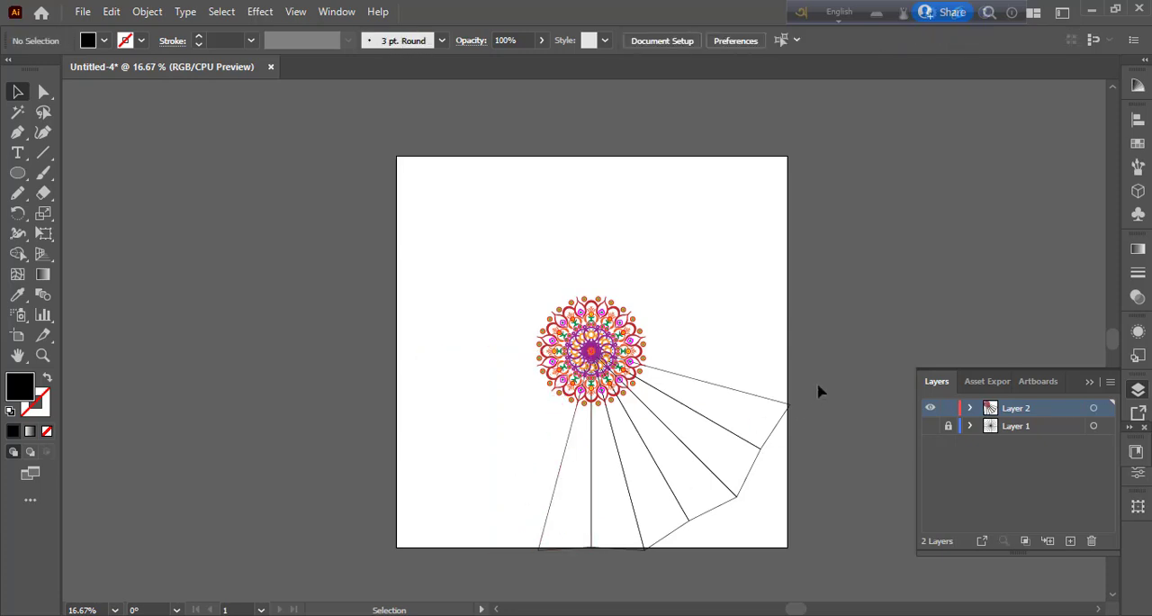
pyautogui.moveTo(818, 382); pyautogui.dragTo(718, 463)
pyautogui.press('Delete')
pyautogui.moveTo(643, 530); pyautogui.dragTo(756, 481)
pyautogui.press('Delete')
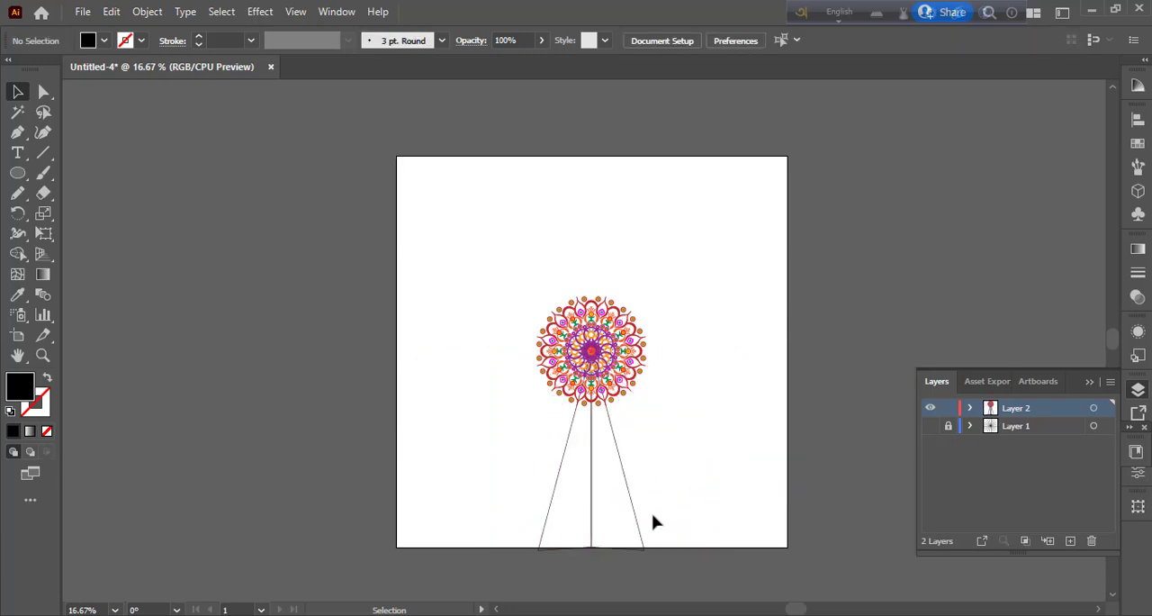
pyautogui.moveTo(654, 515); pyautogui.dragTo(525, 538)
pyautogui.press('Delete')
# Step: Group the whole mandala, enlarge it proportionally about its centre to roughly 70% of the artboard's width, and deselect it
pyautogui.moveTo(502, 269); pyautogui.dragTo(727, 475)
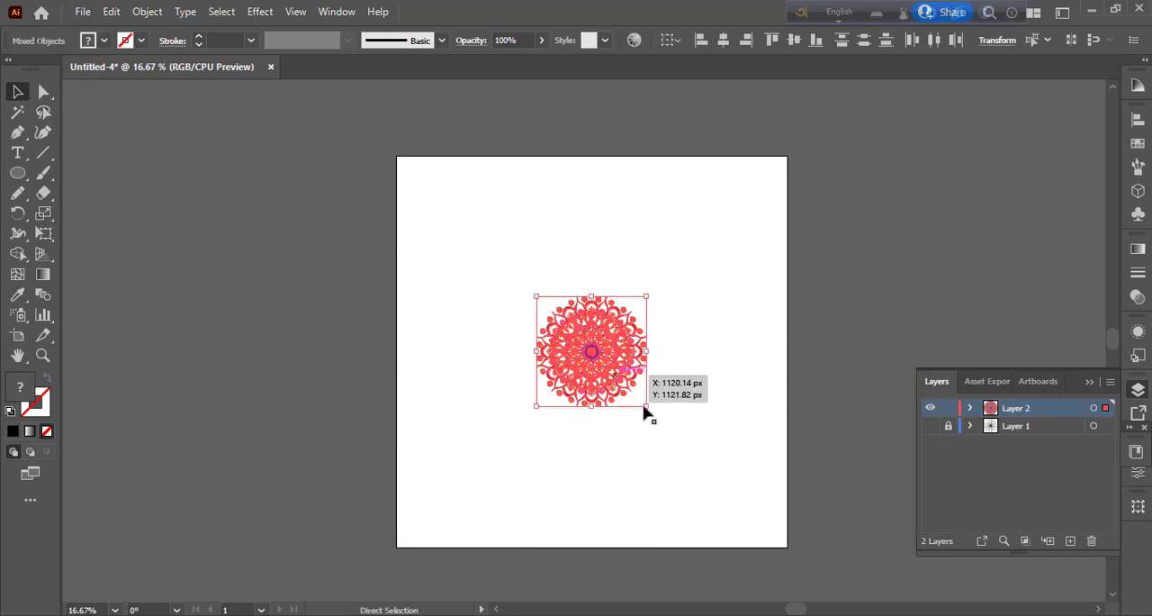
pyautogui.hotkey('ctrl', 'g')
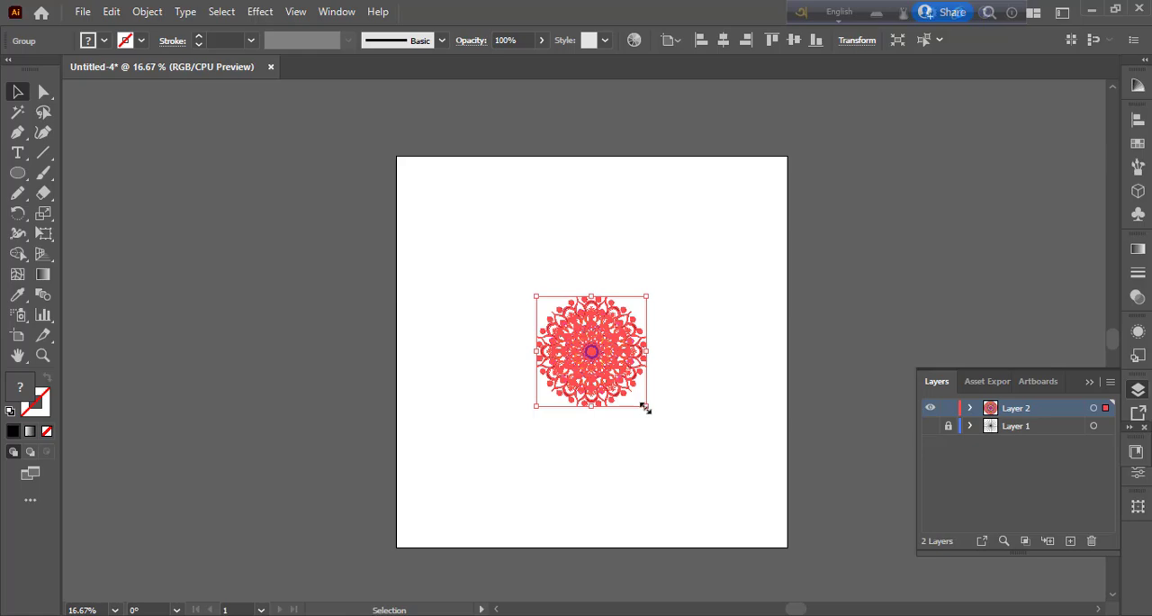
pyautogui.moveTo(645, 407); pyautogui.dragTo(743, 498)
pyautogui.click(734, 479)
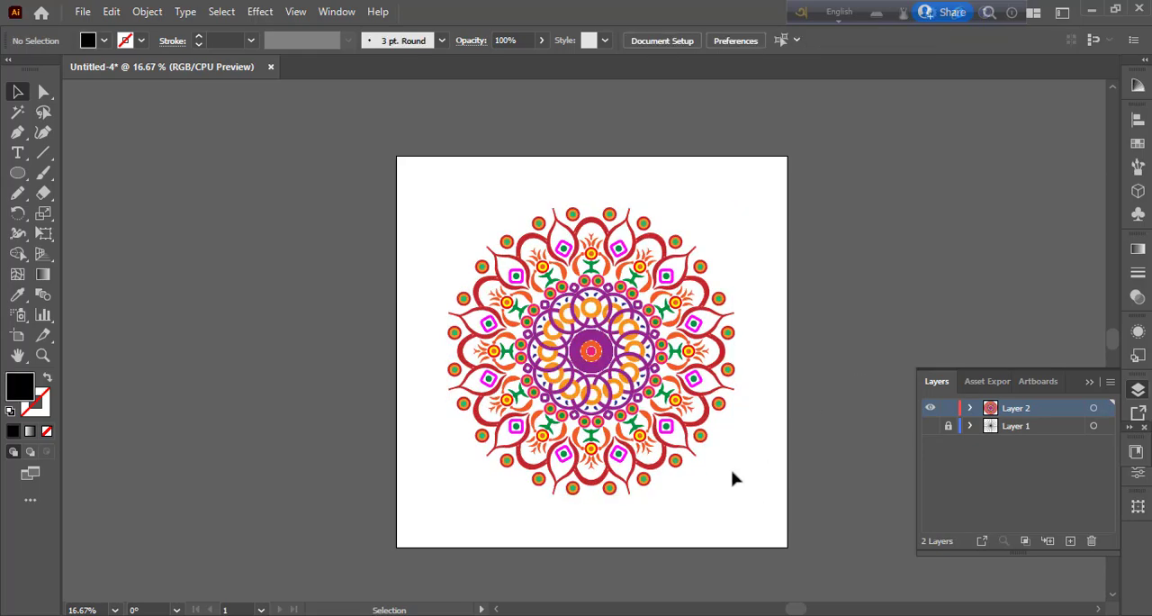